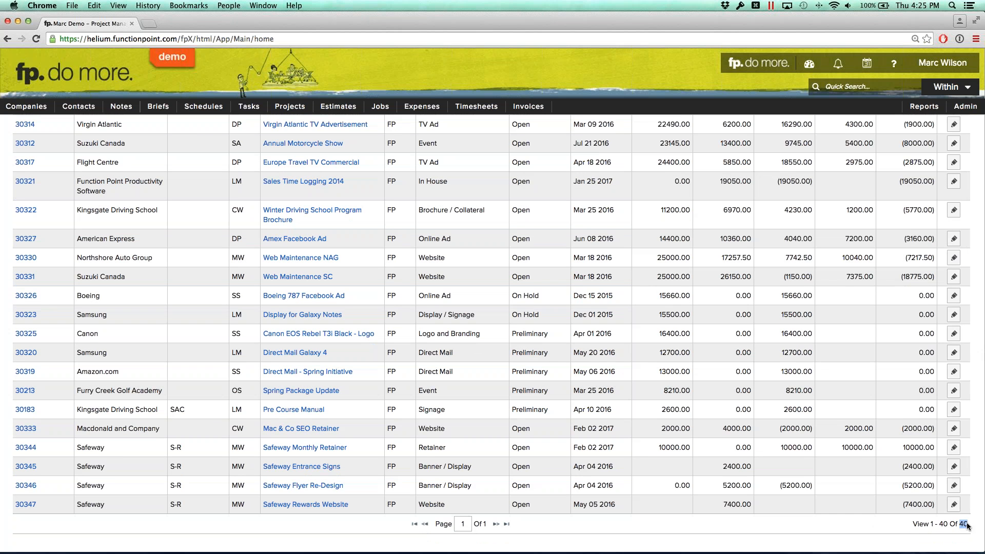
# Step: Switch to Editable List View, check the status dropdowns of jobs 30184, 30189 and 30194 unchanged, and clear the sort
pyautogui.scroll(10, 397, 303)
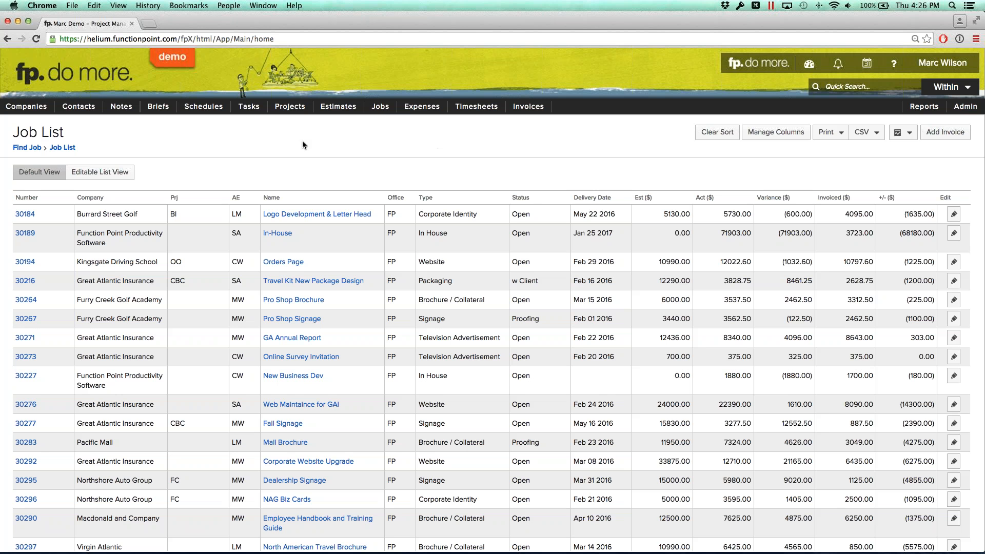
pyautogui.click(114, 178)
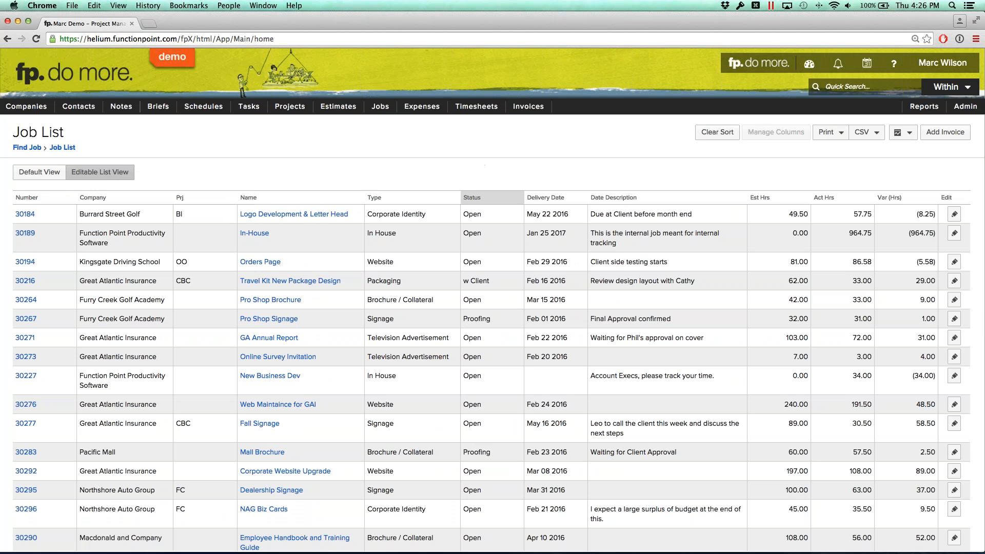
pyautogui.click(488, 214)
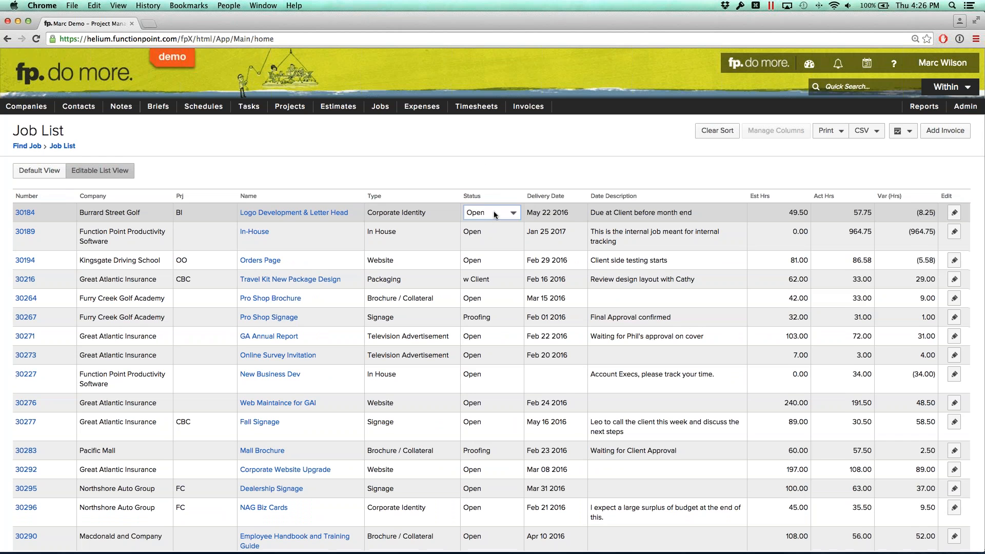
pyautogui.click(494, 214)
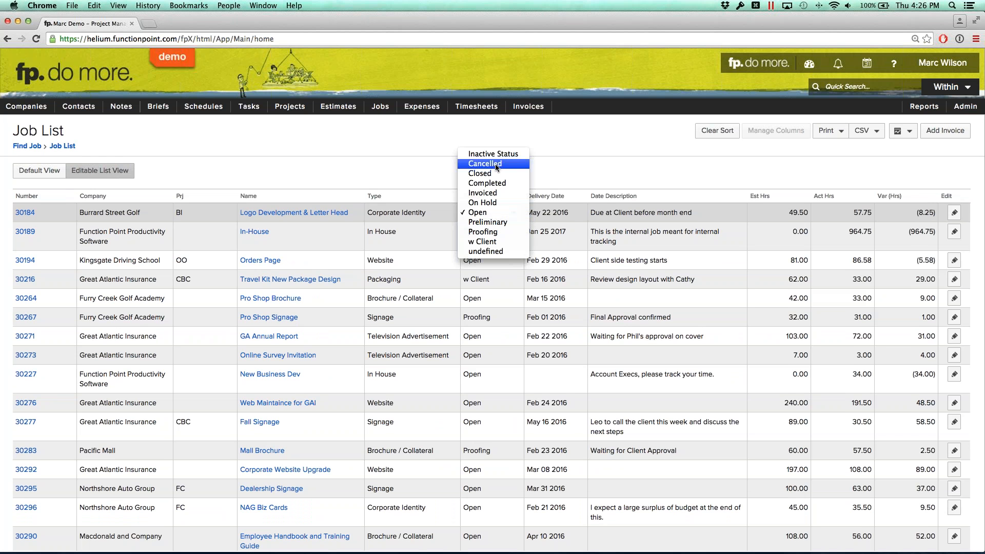
pyautogui.click(564, 168)
pyautogui.click(482, 236)
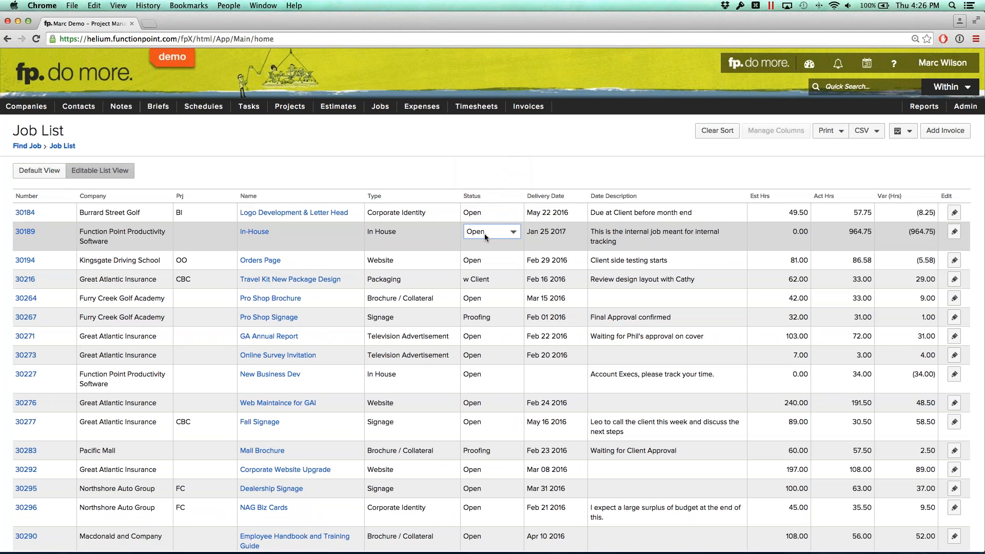
pyautogui.click(484, 233)
pyautogui.click(556, 175)
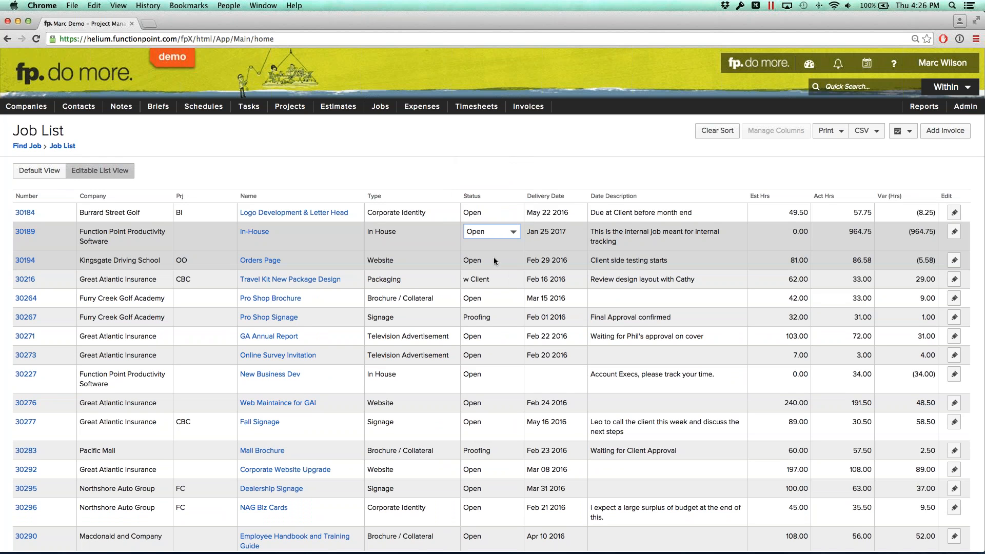
pyautogui.click(493, 258)
pyautogui.click(495, 258)
pyautogui.click(573, 175)
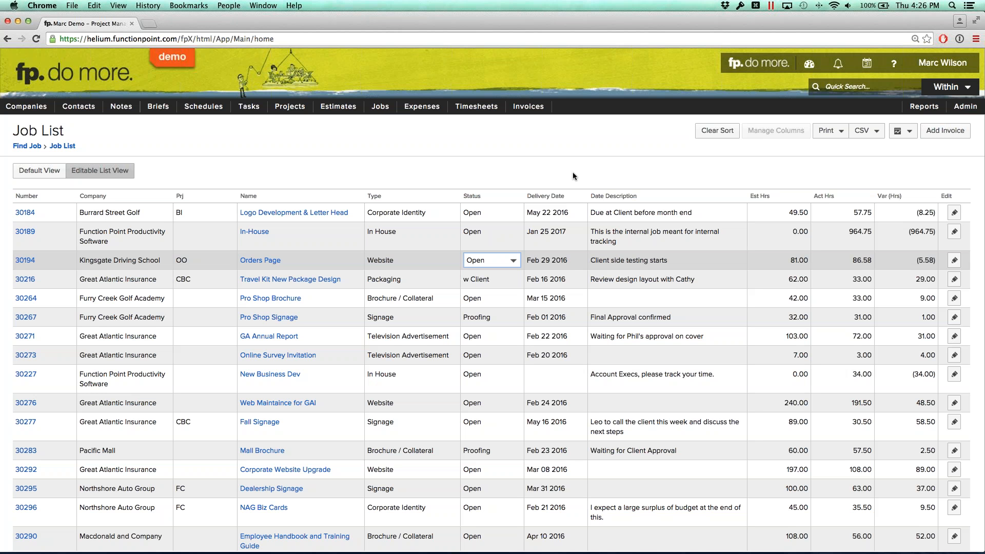
pyautogui.click(715, 133)
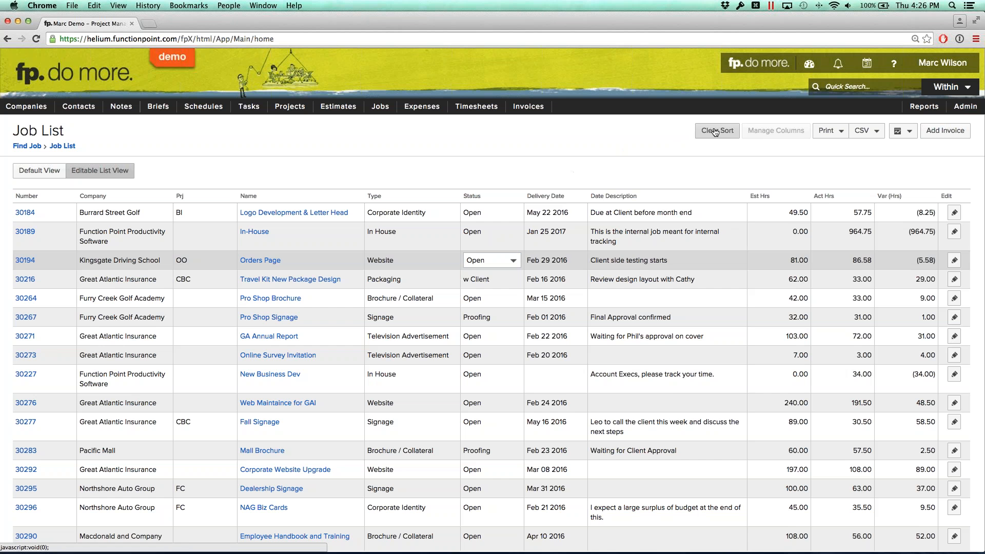
# Step: Sort the editable job list by Delivery Date ascending, with December 2015 jobs first
pyautogui.click(549, 196)
pyautogui.click(551, 197)
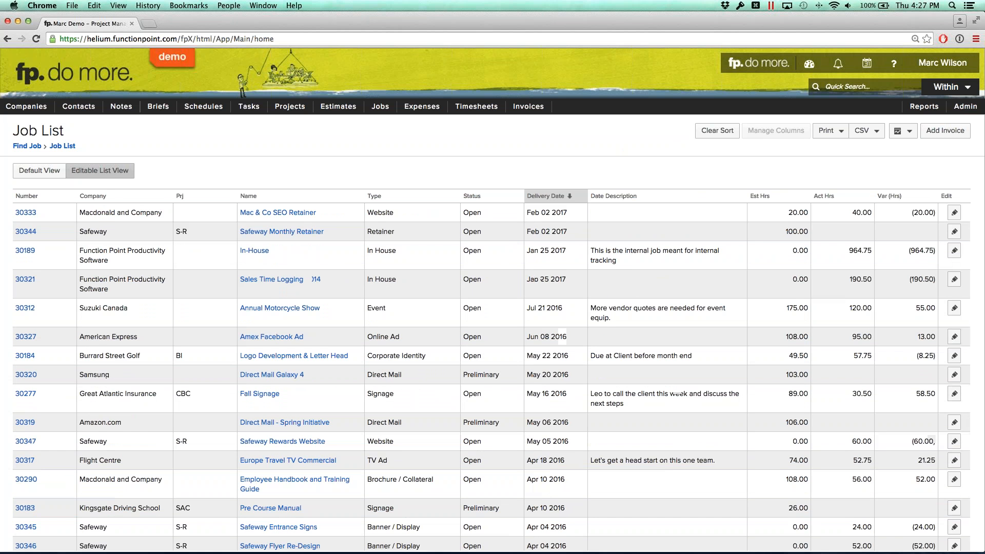
pyautogui.click(554, 199)
pyautogui.click(556, 200)
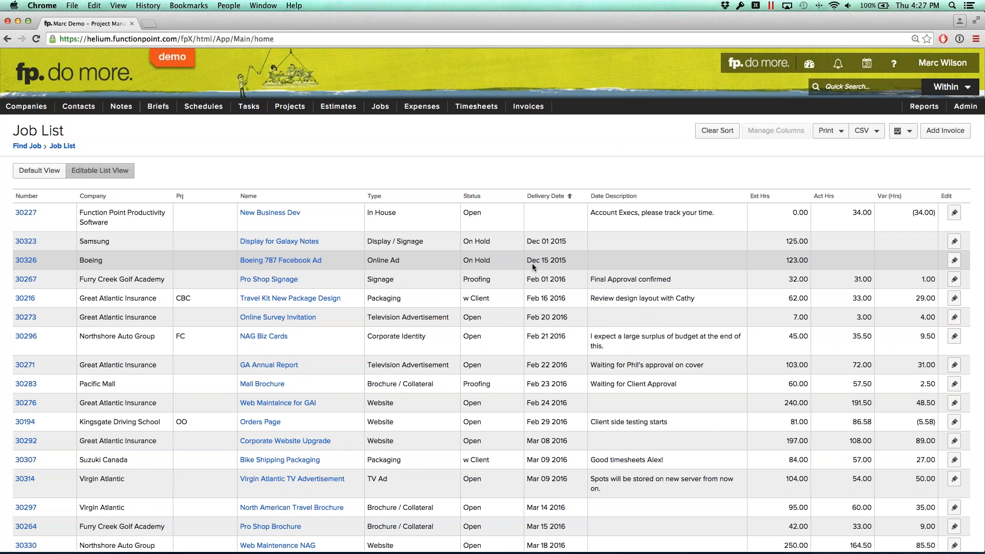
pyautogui.scroll(-2, 532, 267)
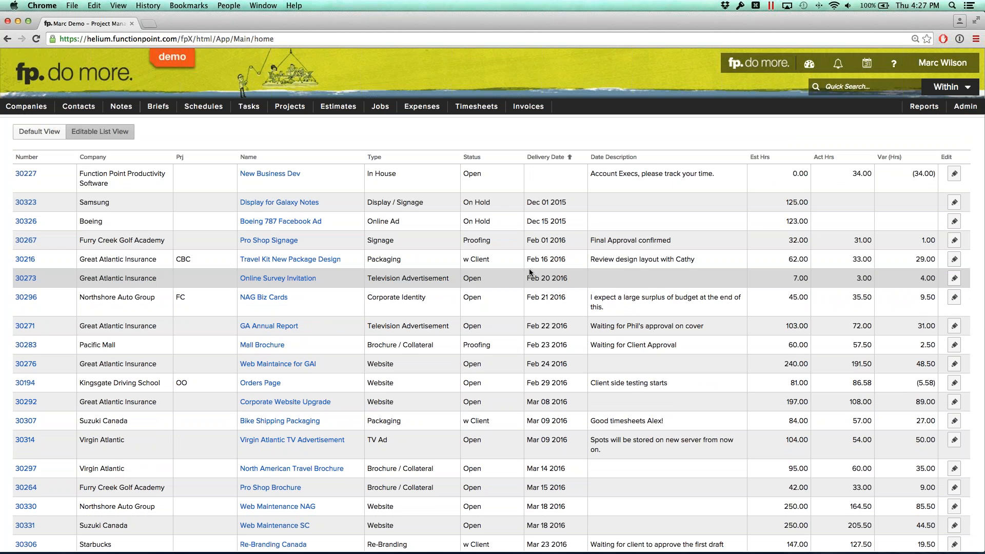
pyautogui.scroll(2, 534, 266)
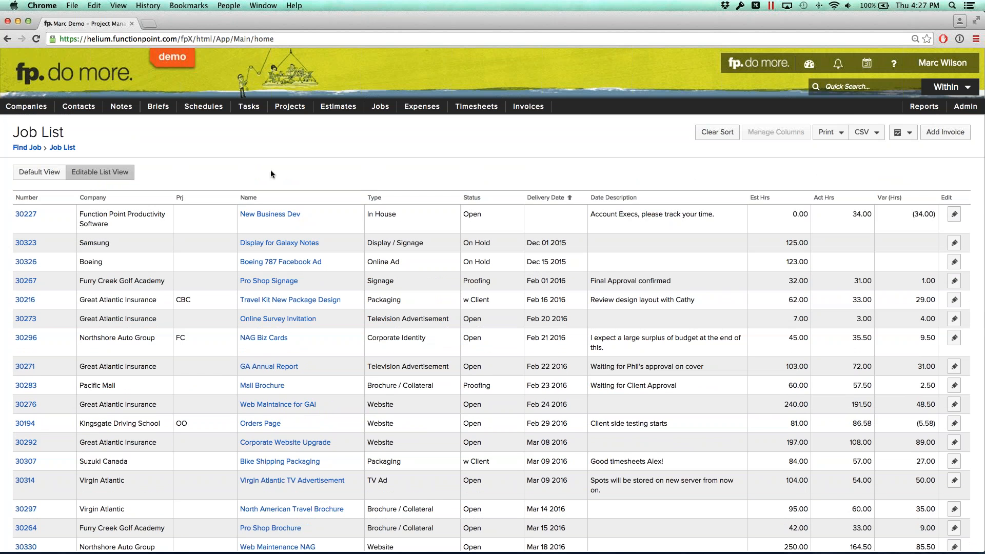
# Step: Return to Default View, clear the sort, and sort jobs by Status descending
pyautogui.click(39, 172)
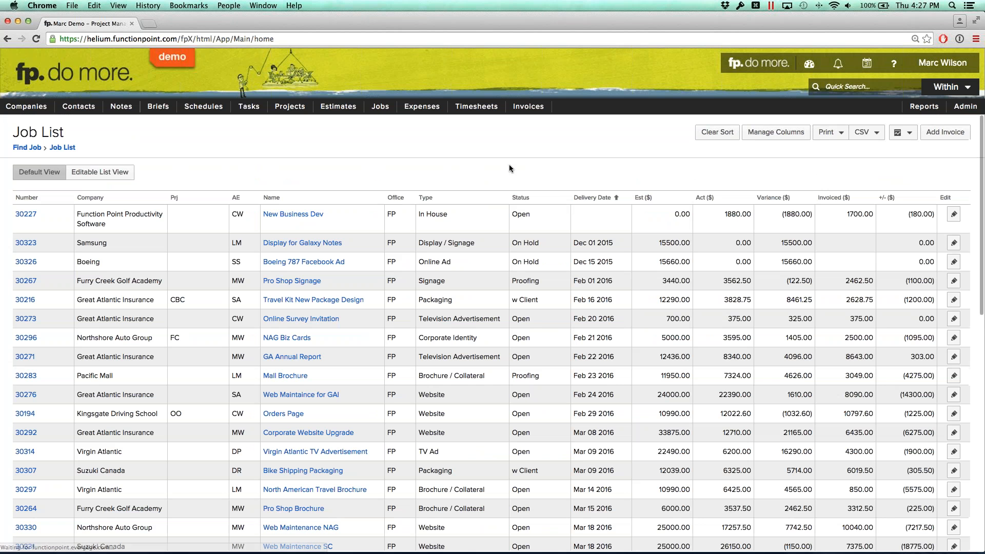
pyautogui.click(718, 134)
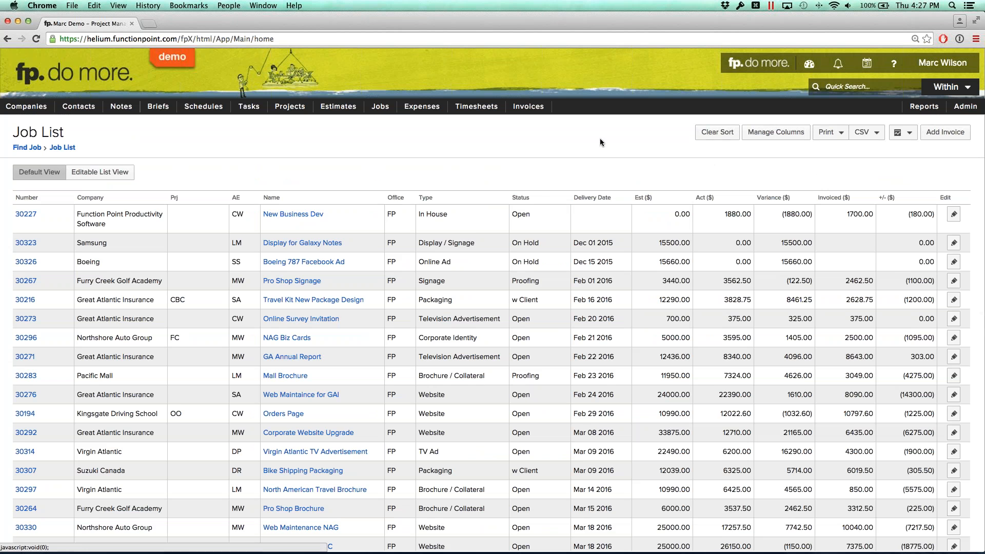
pyautogui.click(544, 198)
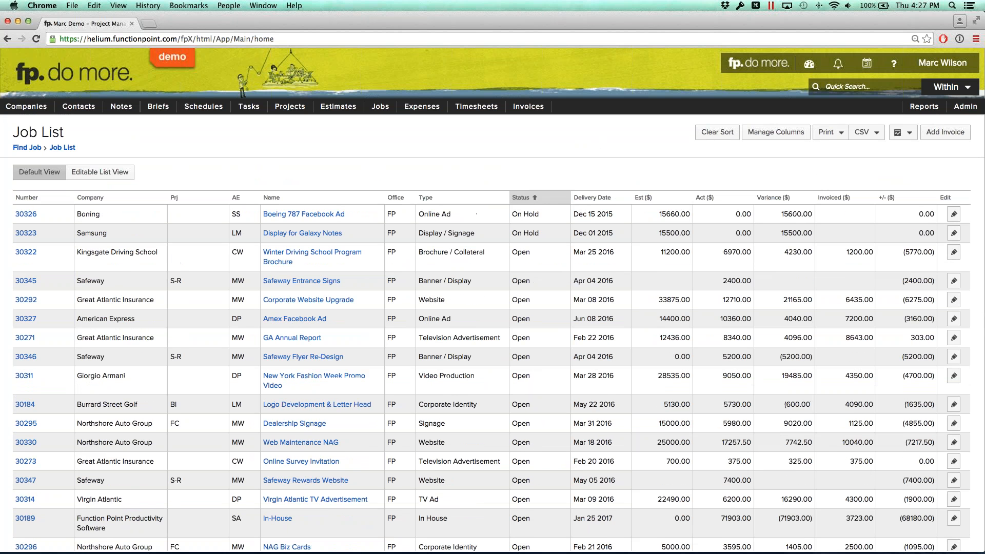
pyautogui.click(544, 198)
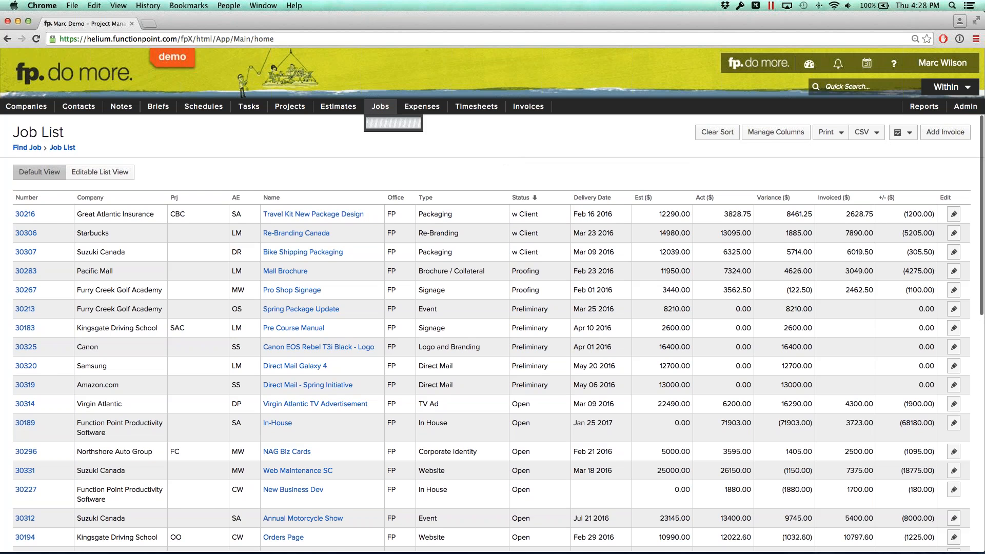
# Step: Find active jobs with the current user's name as Job Contact, leaving Status empty
pyautogui.moveTo(379, 106)
pyautogui.click(382, 126)
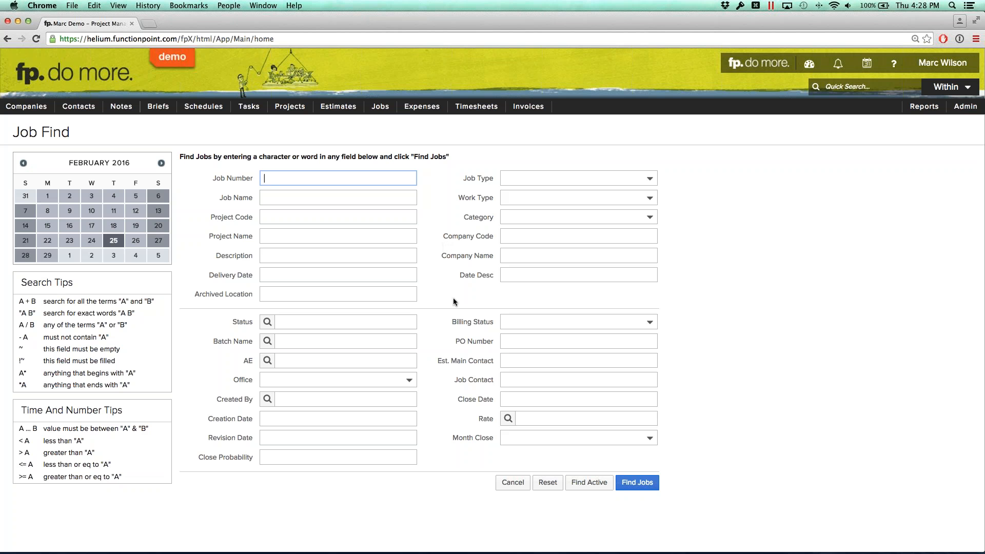
pyautogui.click(514, 379)
pyautogui.write('ma')
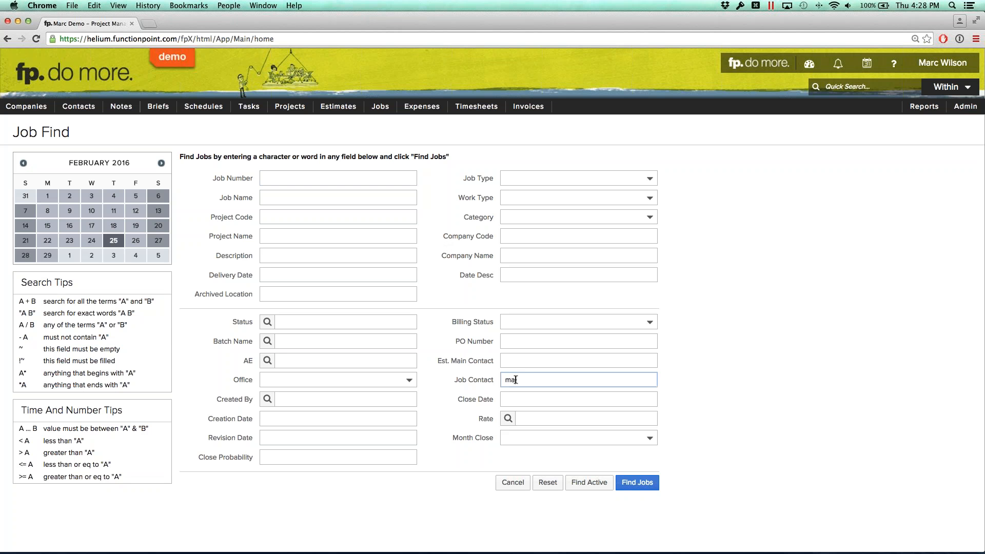
pyautogui.write('rc wilson')
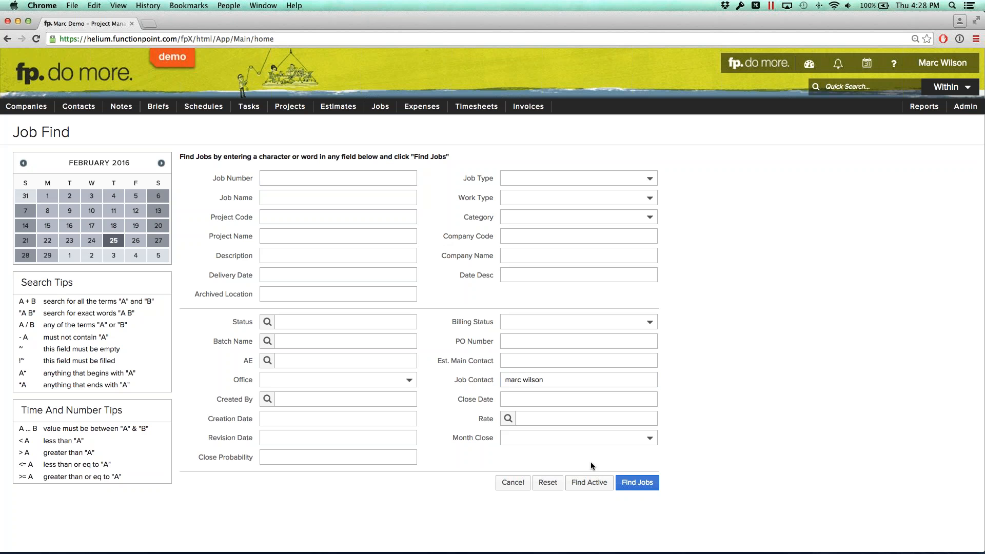
pyautogui.click(361, 323)
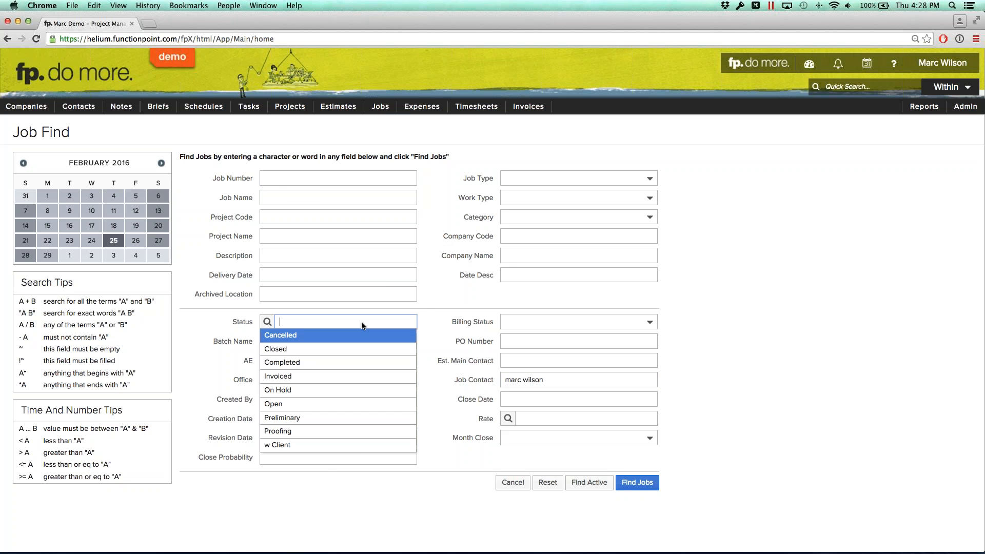
pyautogui.click(425, 306)
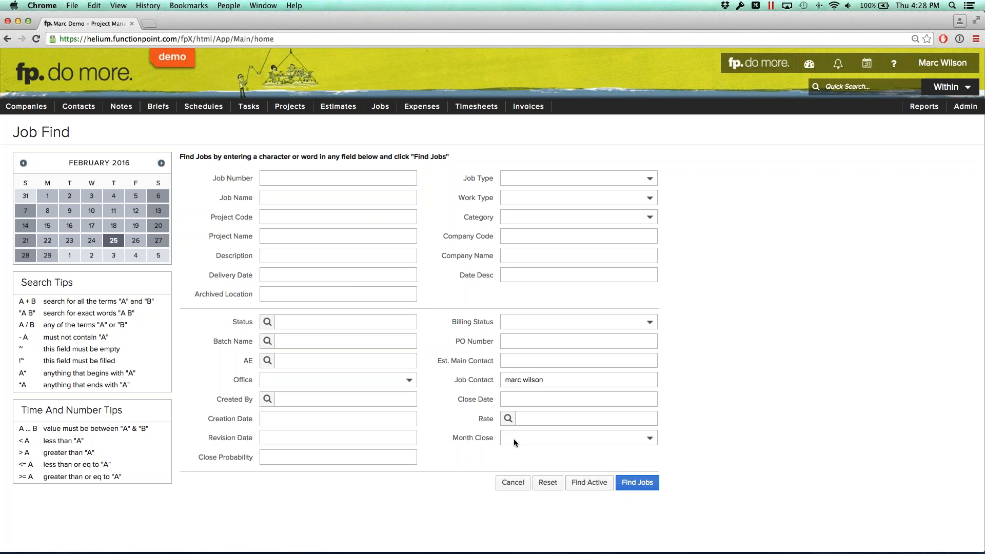
pyautogui.click(579, 483)
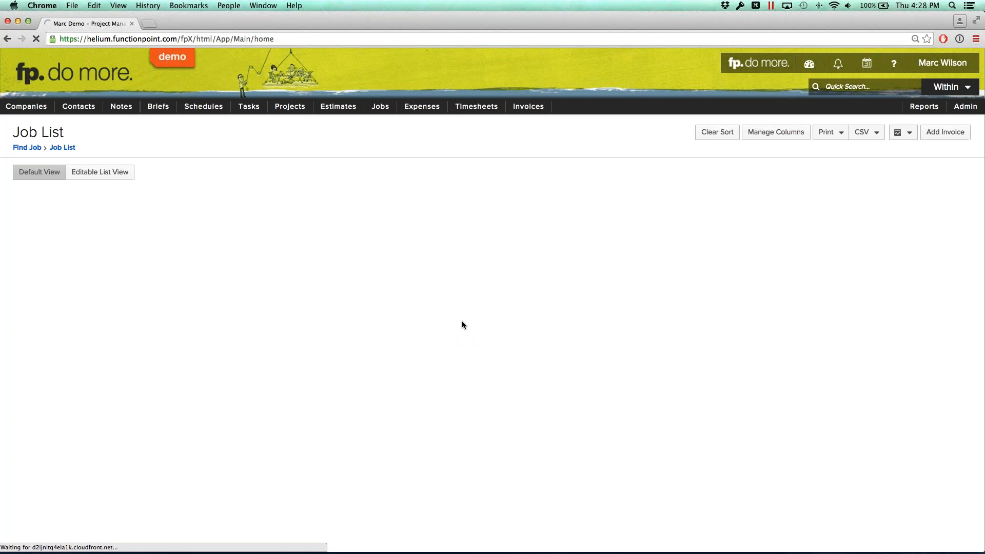
# Step: Toggle the 16 results to Editable then Default View, clear the sort, and sort by Status
pyautogui.scroll(-1, 420, 261)
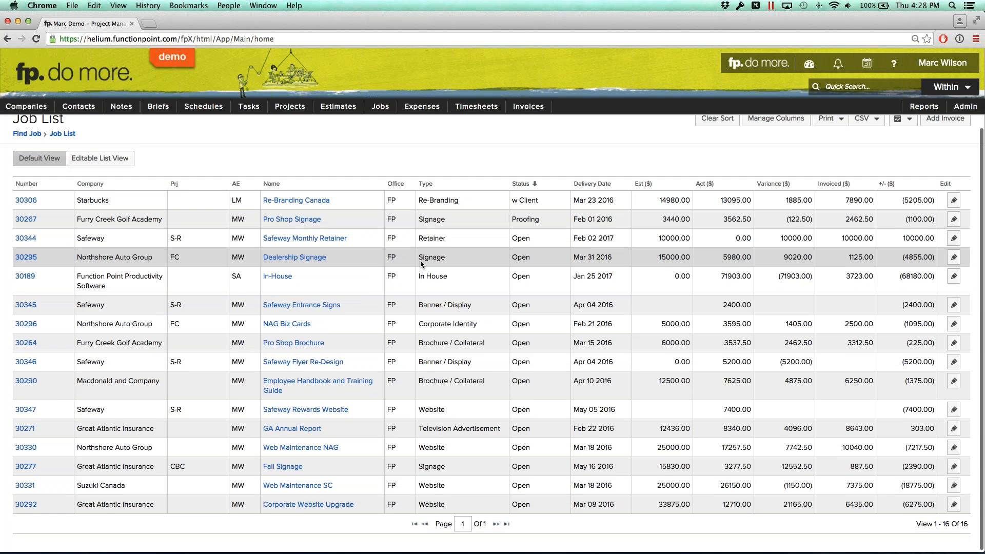
pyautogui.scroll(1, 420, 260)
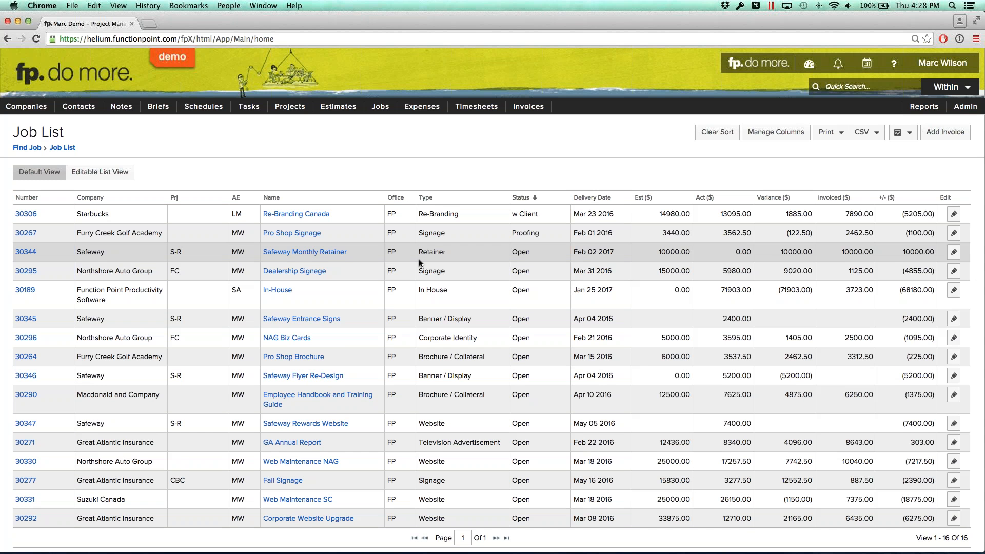
pyautogui.click(102, 173)
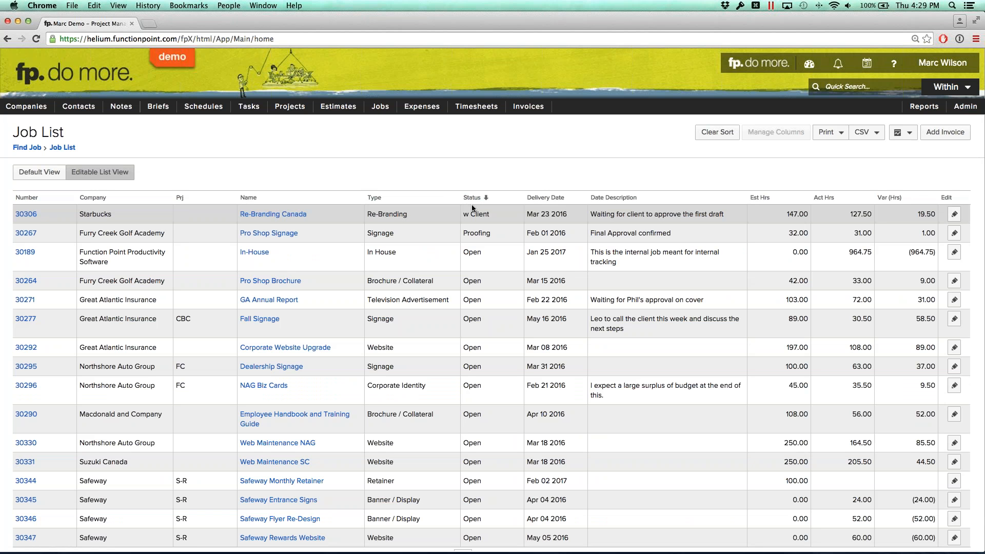
pyautogui.click(40, 172)
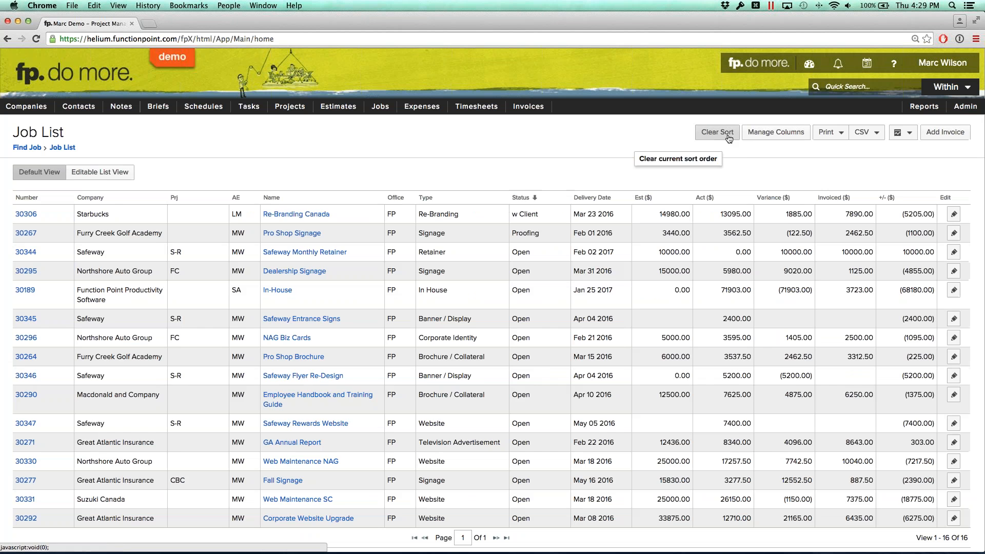
pyautogui.click(717, 132)
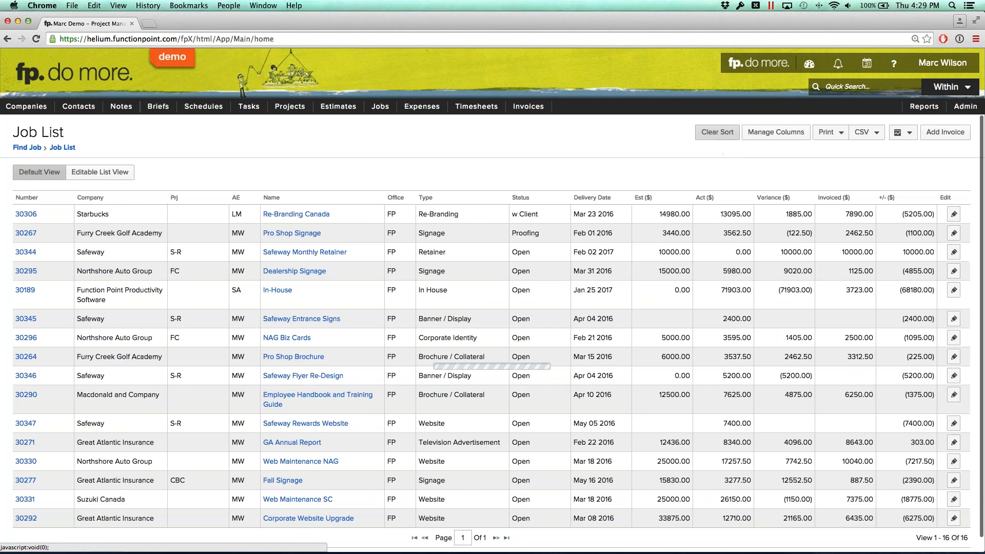
pyautogui.click(529, 198)
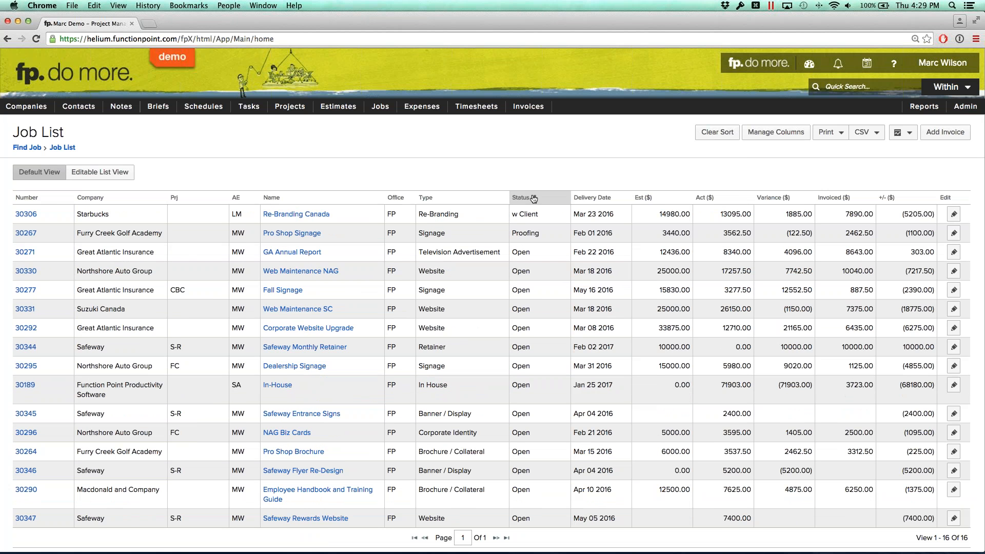
pyautogui.scroll(-1, 547, 233)
pyautogui.scroll(1, 547, 233)
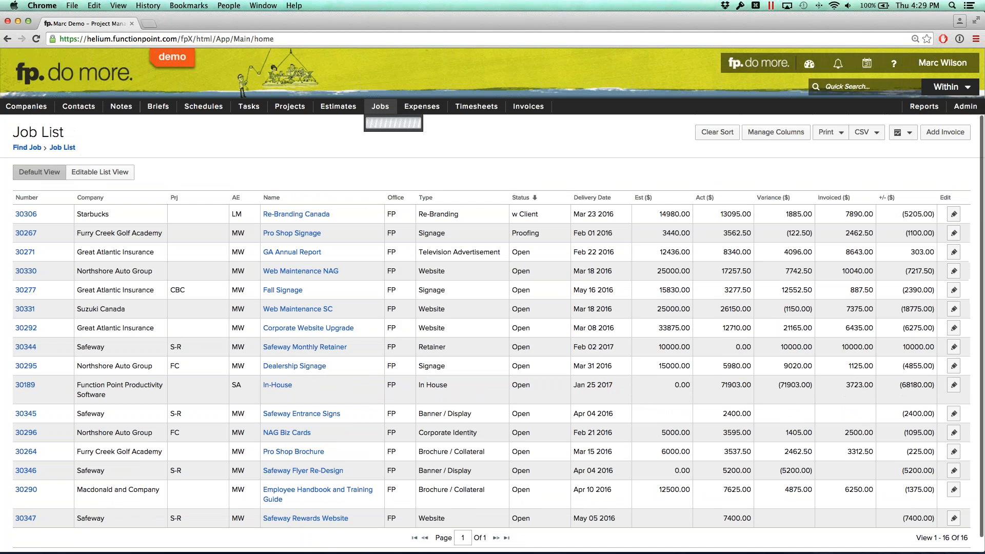
# Step: Reopen the job search form and rerun the active-jobs search to show the Job List
pyautogui.moveTo(380, 106)
pyautogui.click(390, 141)
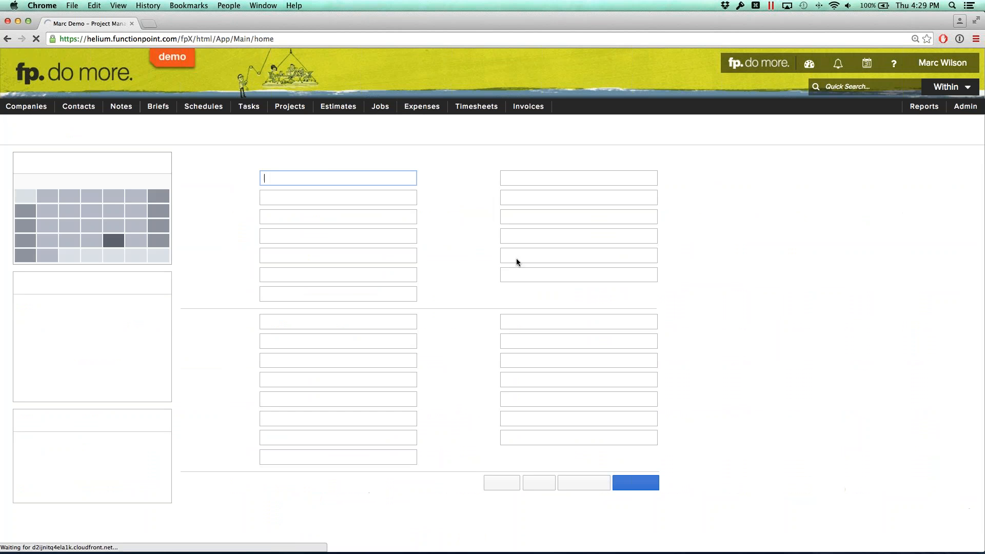
pyautogui.click(579, 478)
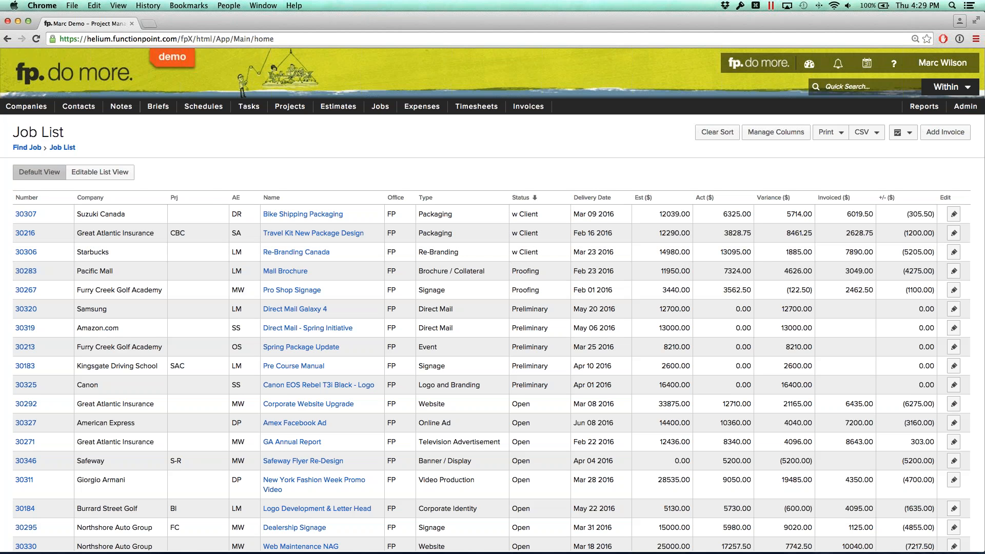
# Step: In Editable List View, set jobs 30267 and 30283 to w Client and edit 30283's date description
pyautogui.click(121, 177)
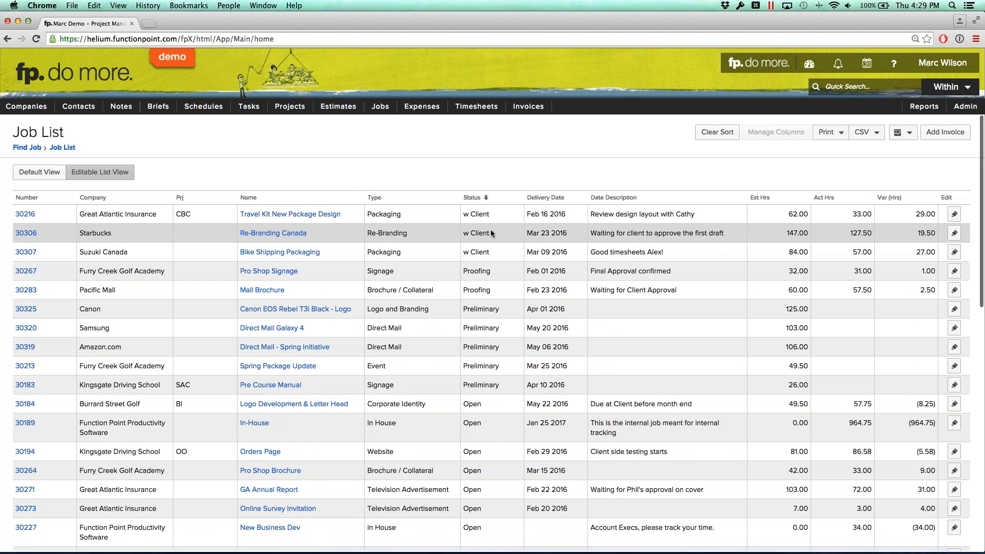
pyautogui.click(481, 271)
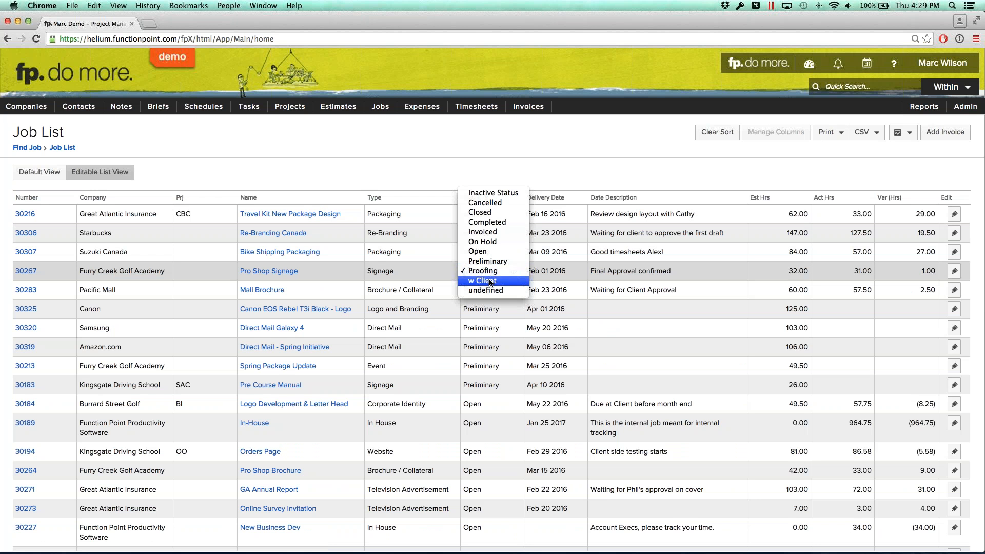
pyautogui.click(487, 281)
pyautogui.click(485, 289)
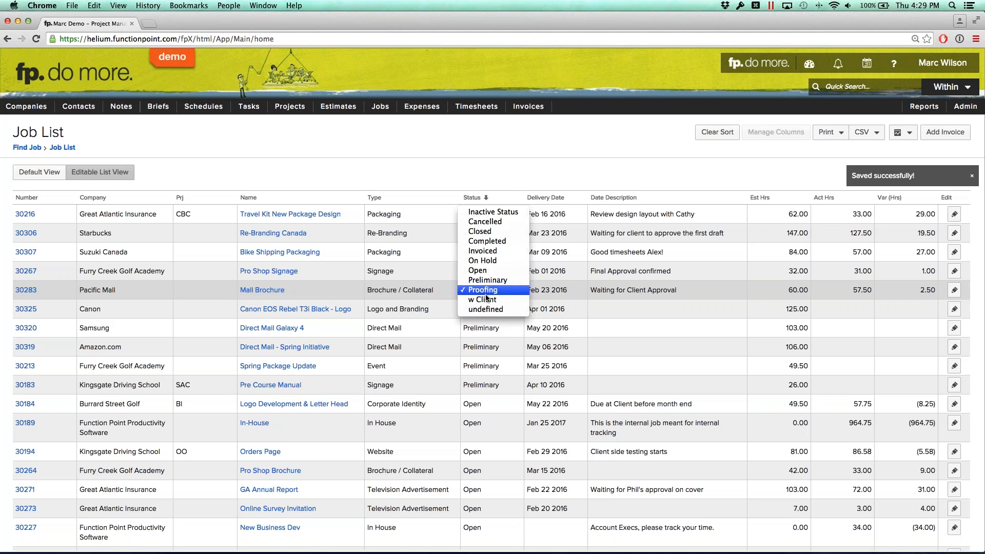
pyautogui.click(533, 300)
pyautogui.click(633, 297)
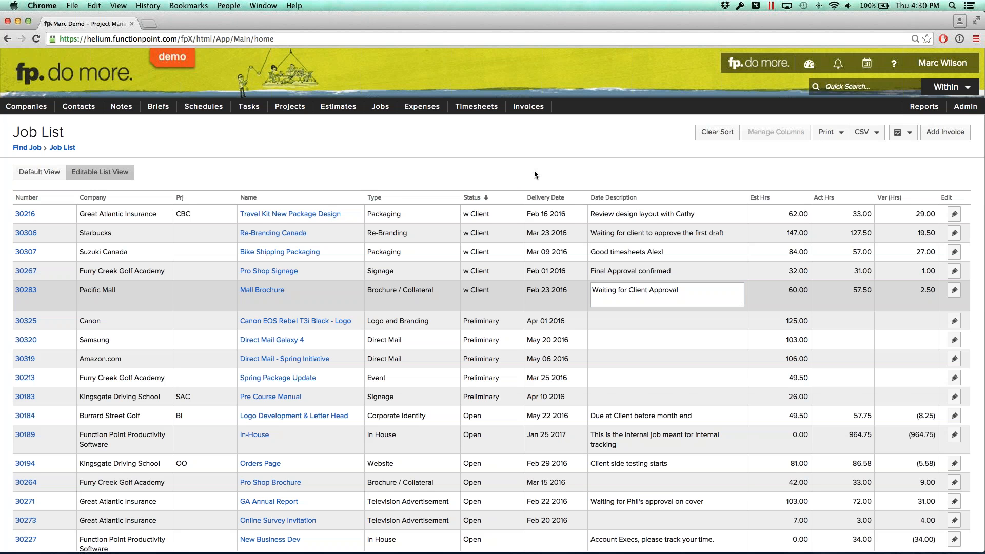
pyautogui.scroll(-5, 519, 257)
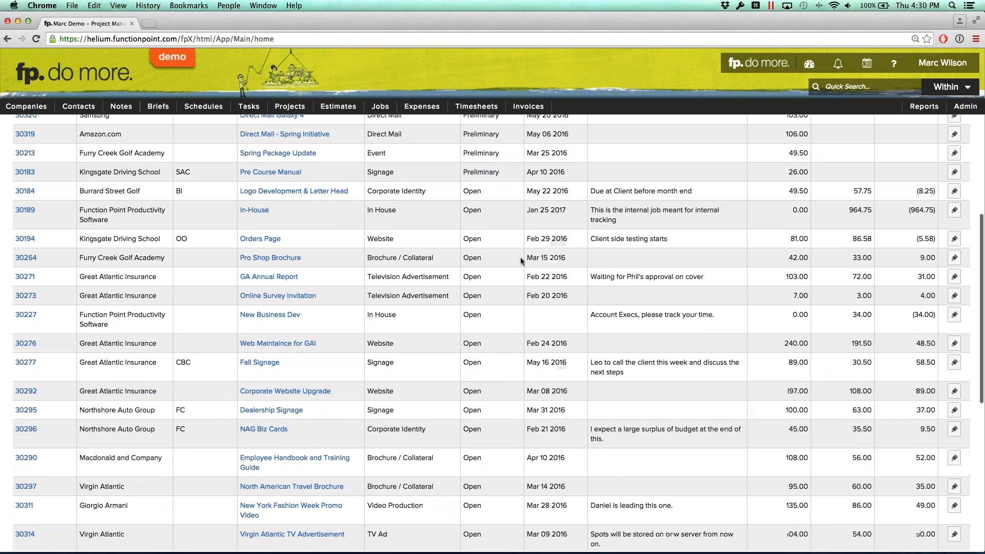
pyautogui.scroll(-7, 521, 259)
pyautogui.scroll(4, 522, 259)
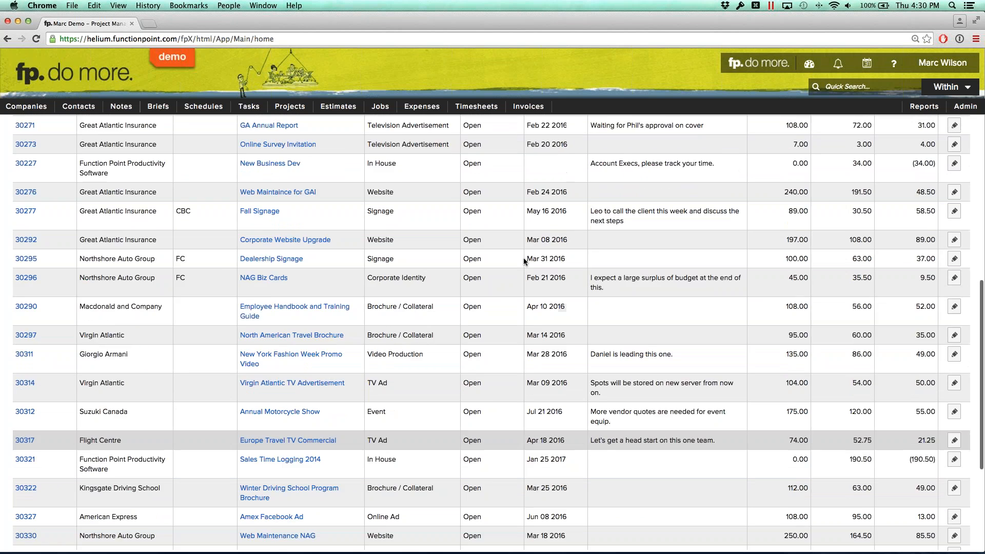
pyautogui.scroll(8, 524, 258)
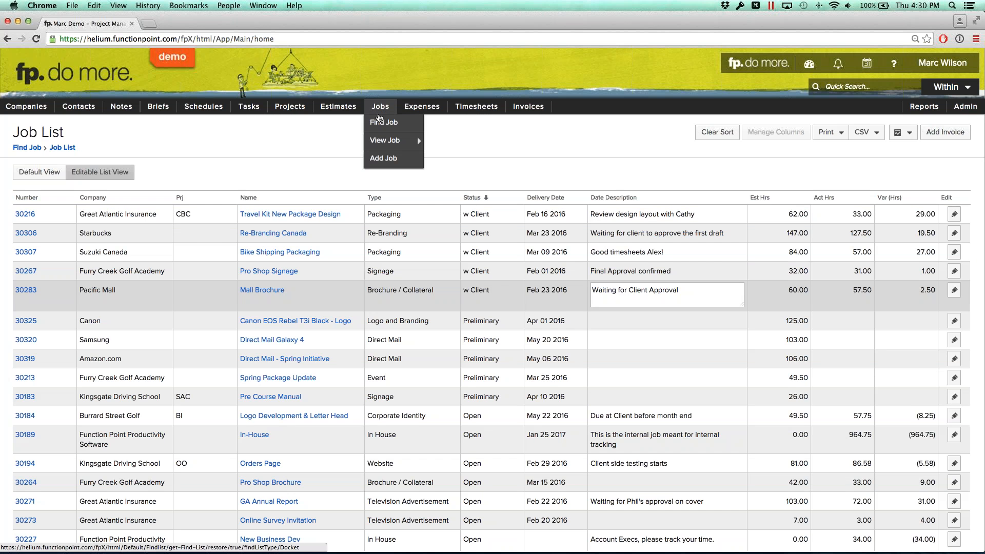
# Step: Run a Find Job search with the Status filter set to Proofing and Completed
pyautogui.click(379, 124)
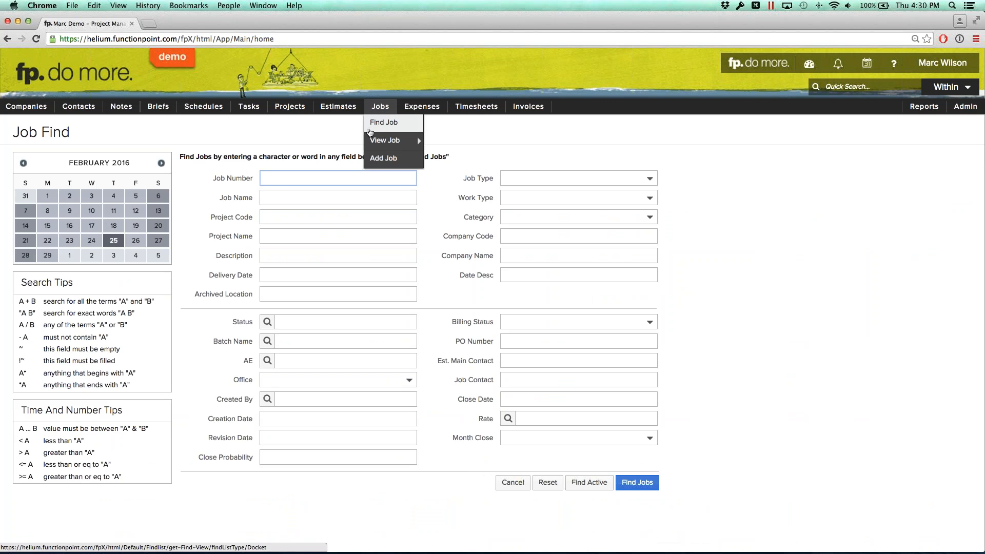
pyautogui.click(285, 321)
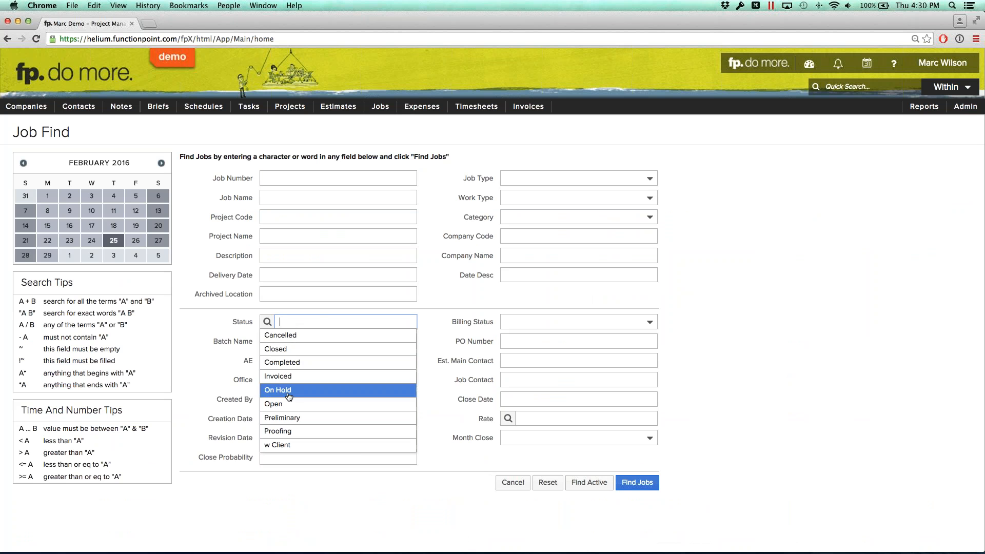
pyautogui.click(289, 431)
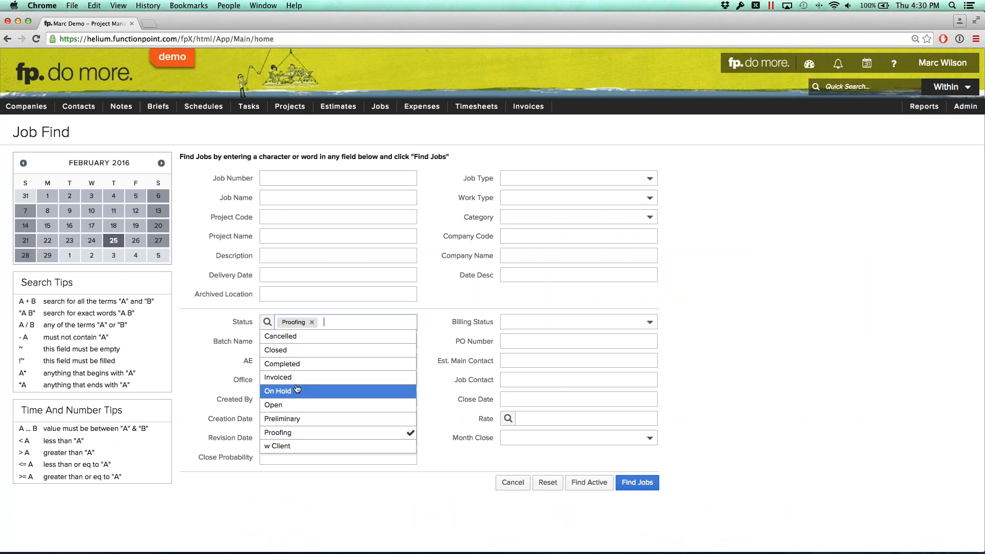
pyautogui.click(282, 364)
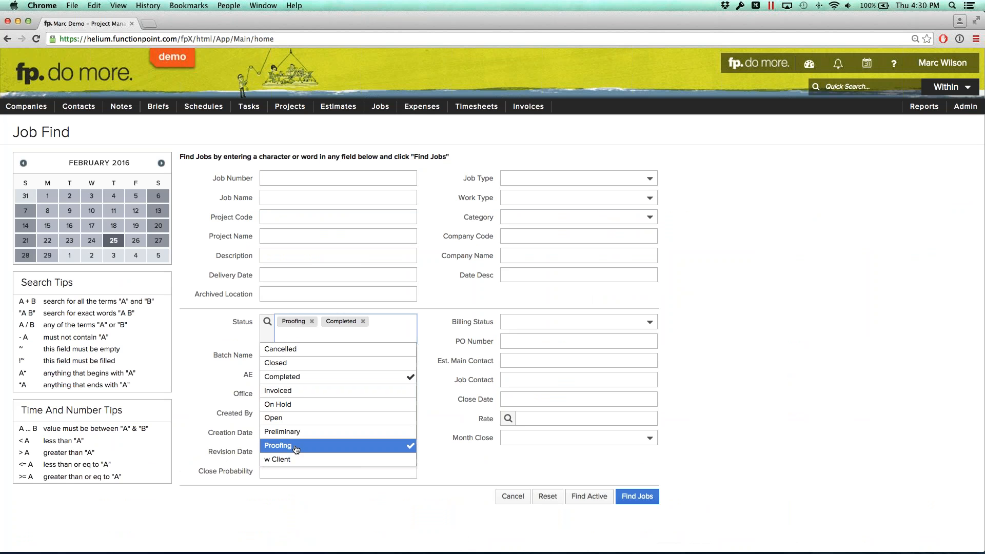
pyautogui.click(515, 453)
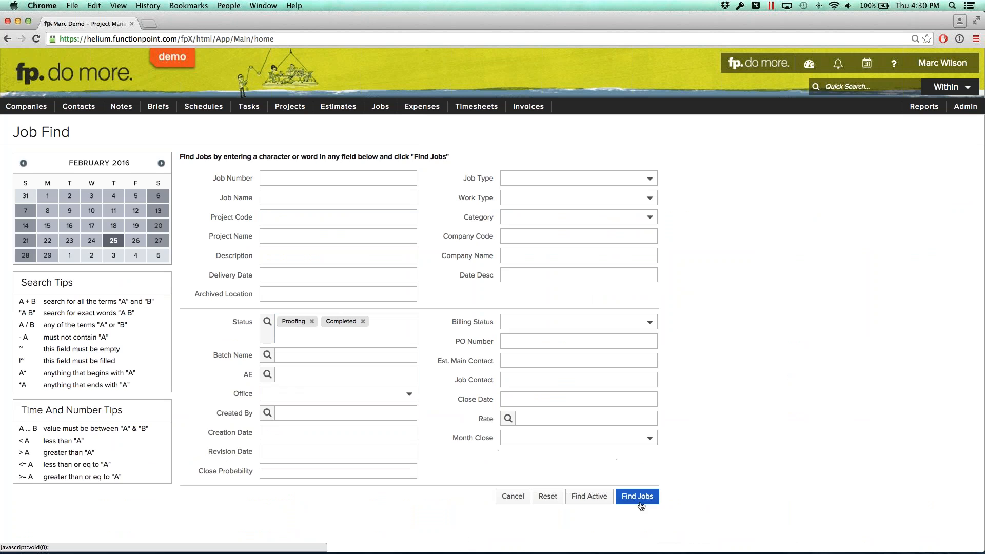
pyautogui.click(637, 497)
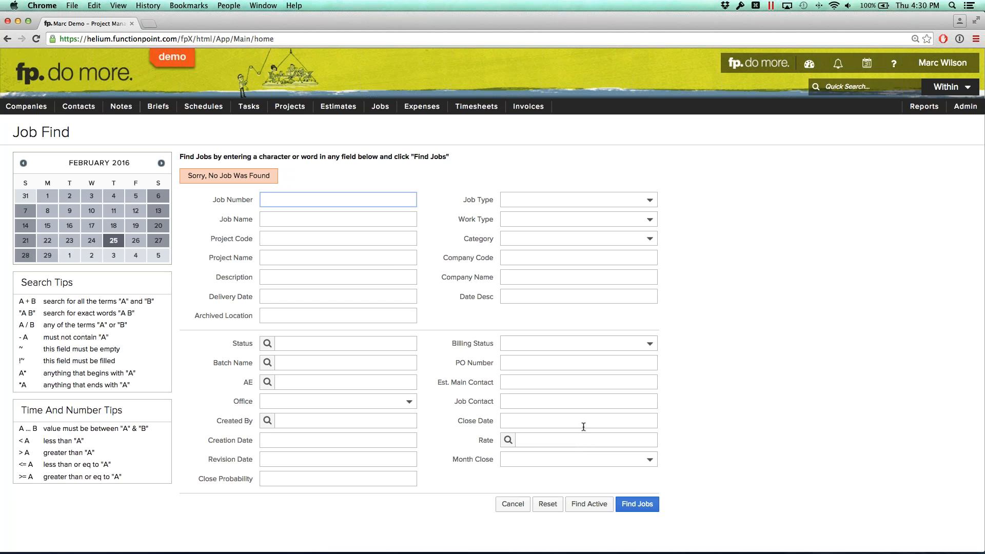
# Step: Open and dismiss the Status filter list, then bring up the Admin menu
pyautogui.click(364, 344)
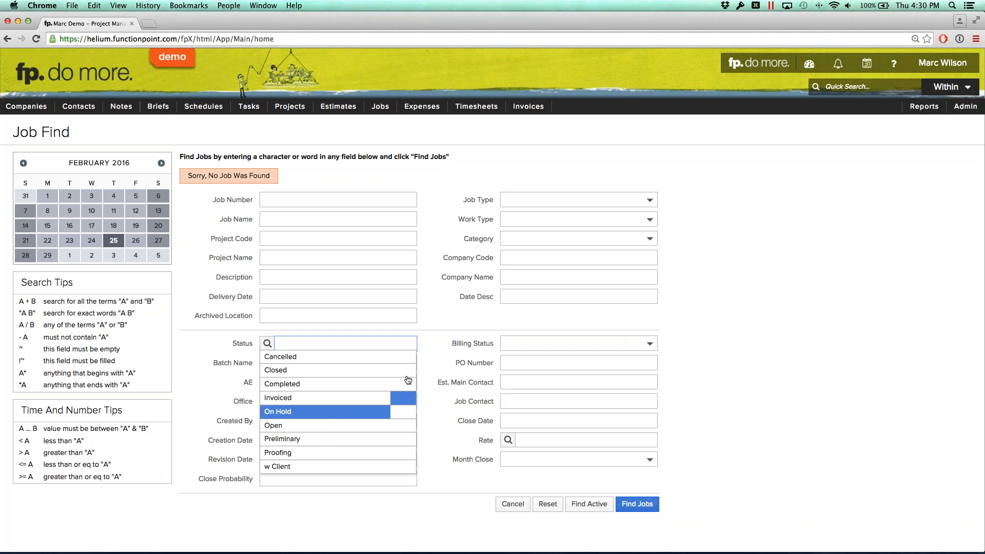
pyautogui.click(447, 332)
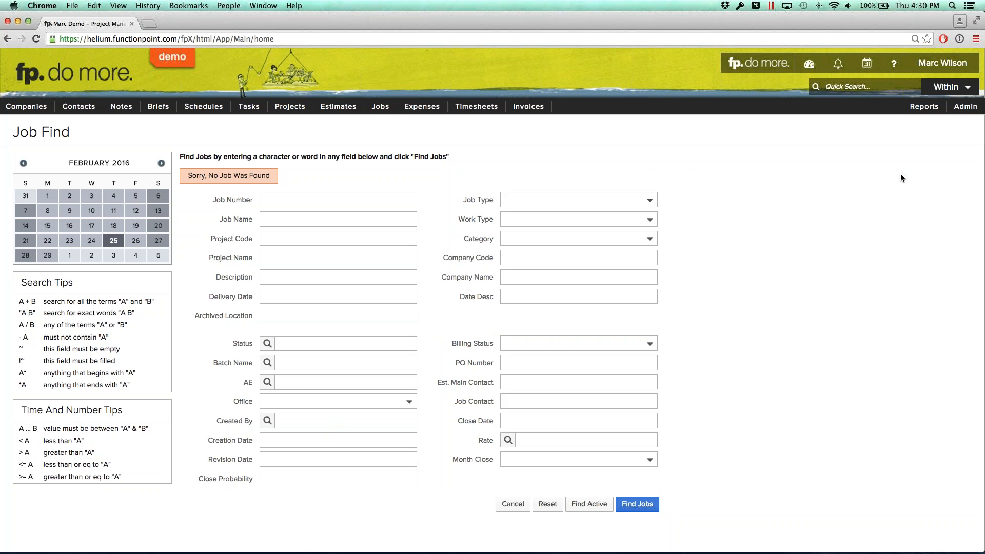
pyautogui.moveTo(960, 114)
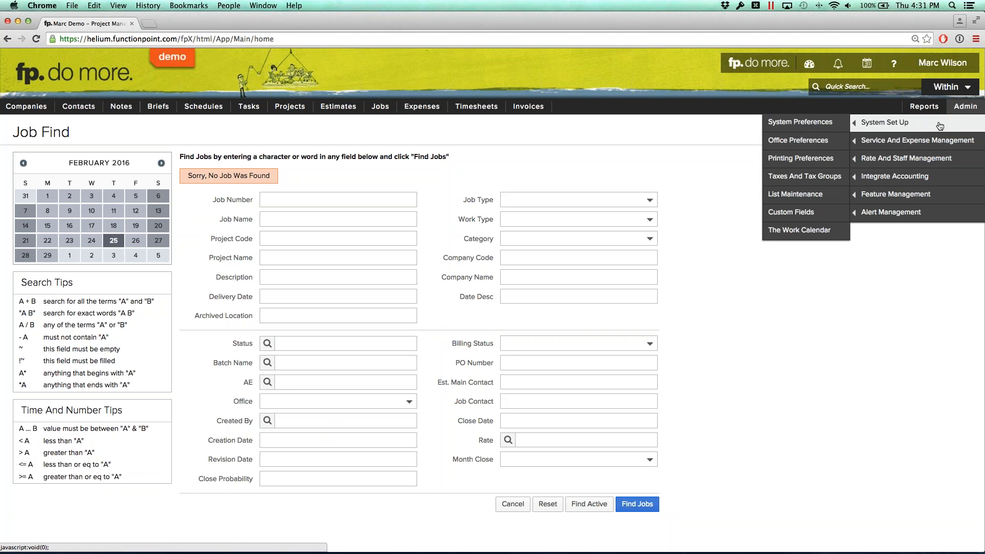
# Step: In List Maintenance's Job Status list, deactivate and delete Proofing, then deactivate Completed, saving each change
pyautogui.click(783, 195)
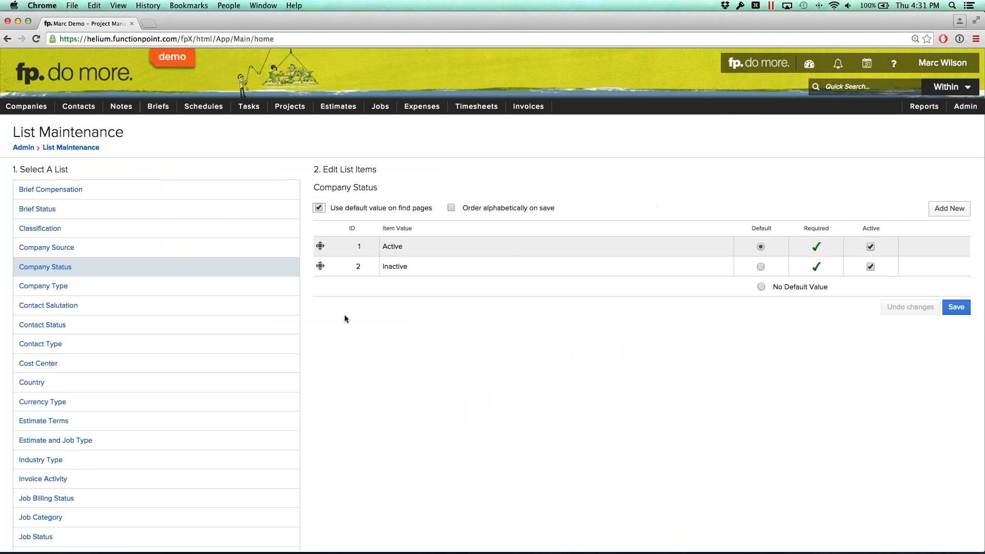
pyautogui.scroll(-3, 158, 351)
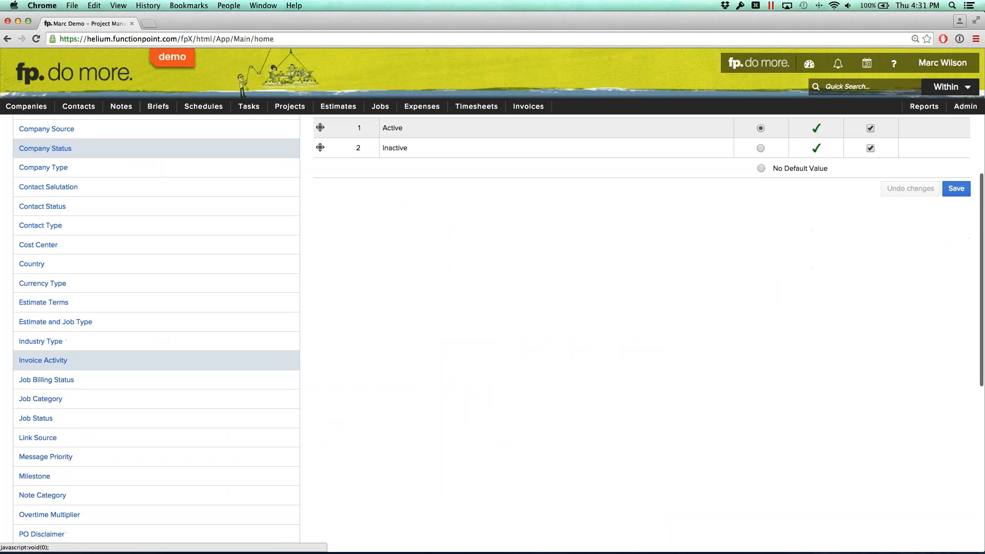
pyautogui.scroll(-1, 72, 395)
pyautogui.click(72, 396)
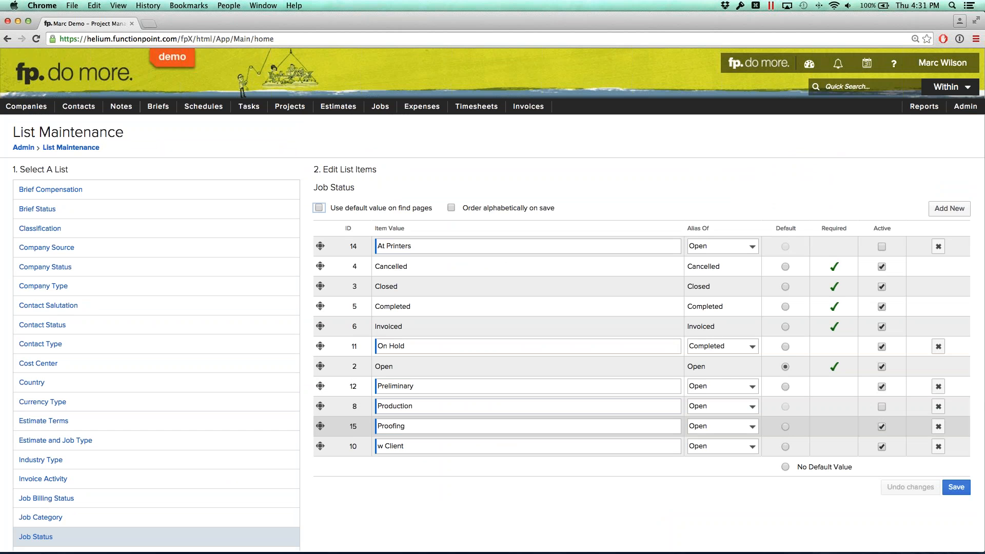
pyautogui.click(882, 427)
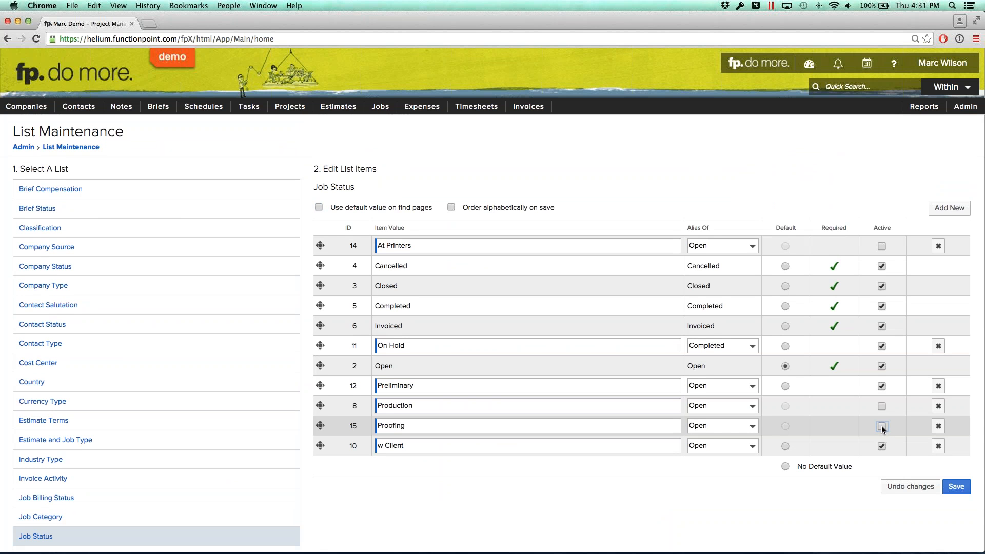
pyautogui.click(939, 426)
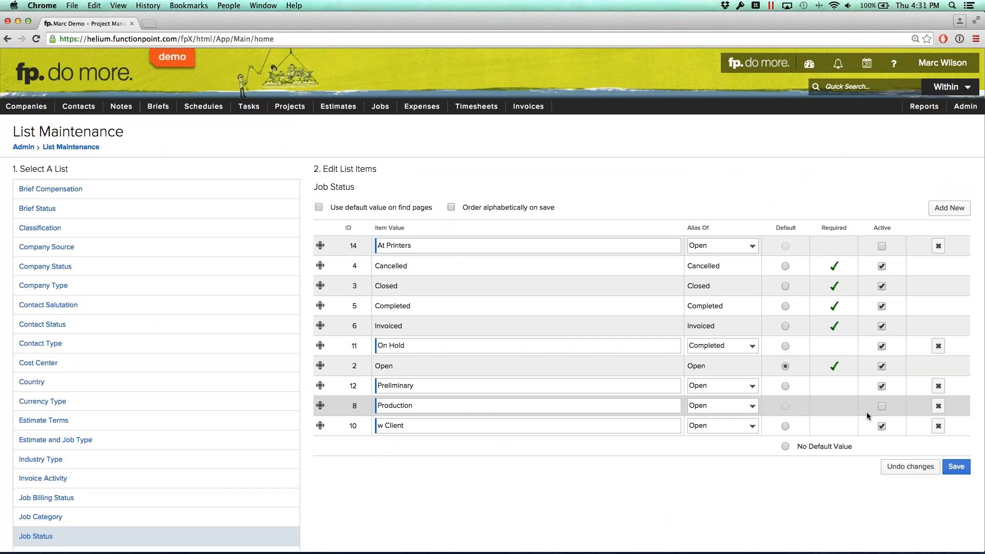
pyautogui.click(957, 467)
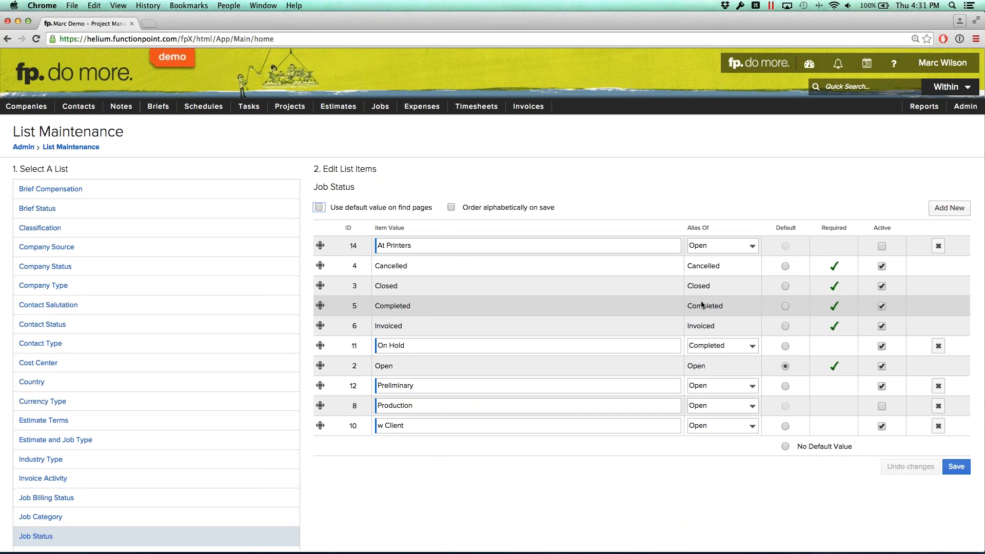
pyautogui.click(882, 307)
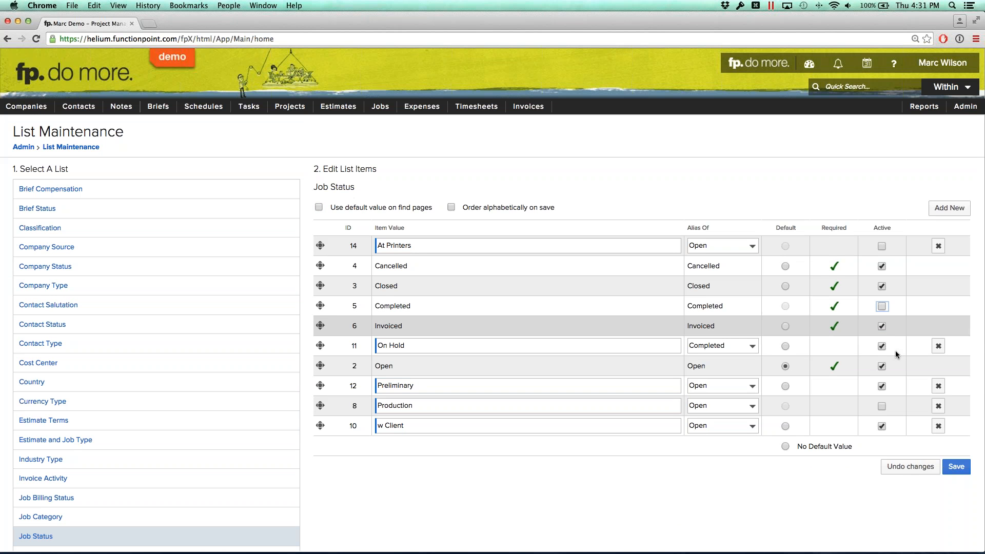
pyautogui.click(955, 463)
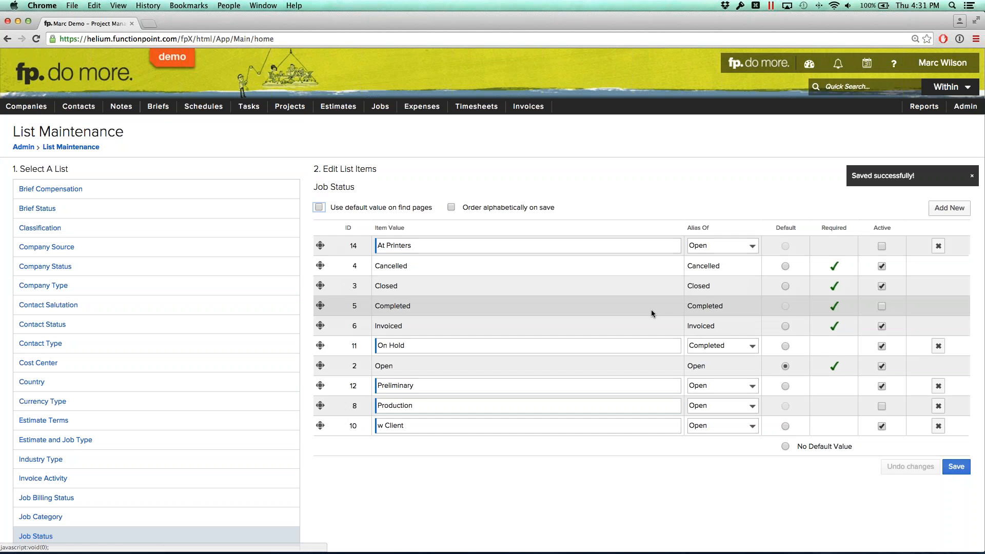
# Step: Search the job list for jobs with status Open or On Hold
pyautogui.moveTo(380, 108)
pyautogui.click(379, 125)
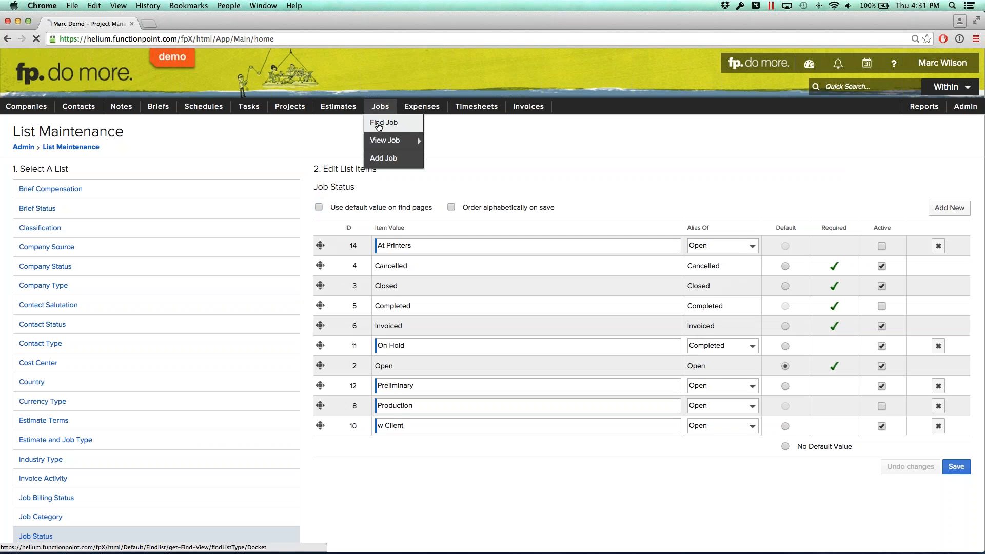
pyautogui.click(306, 323)
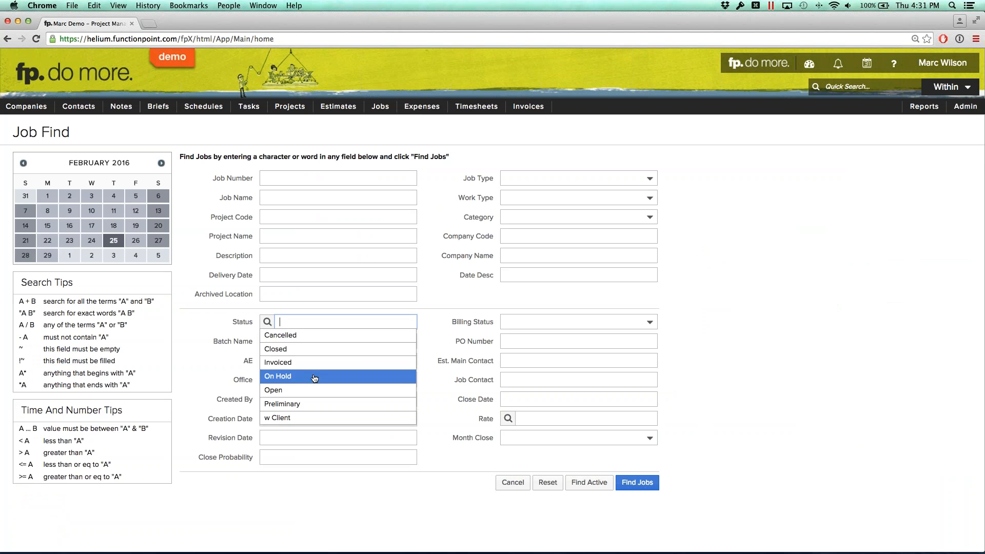
pyautogui.click(436, 314)
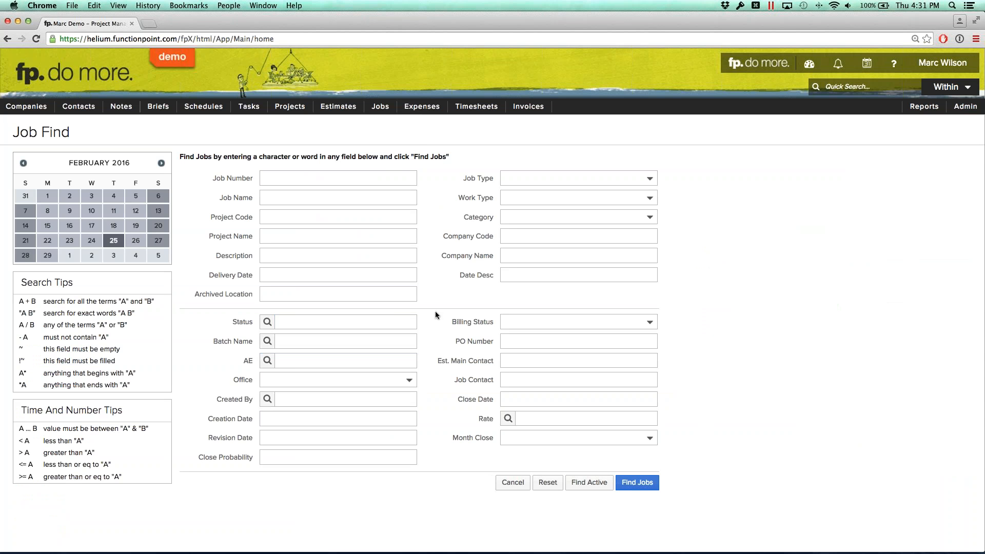
pyautogui.click(391, 322)
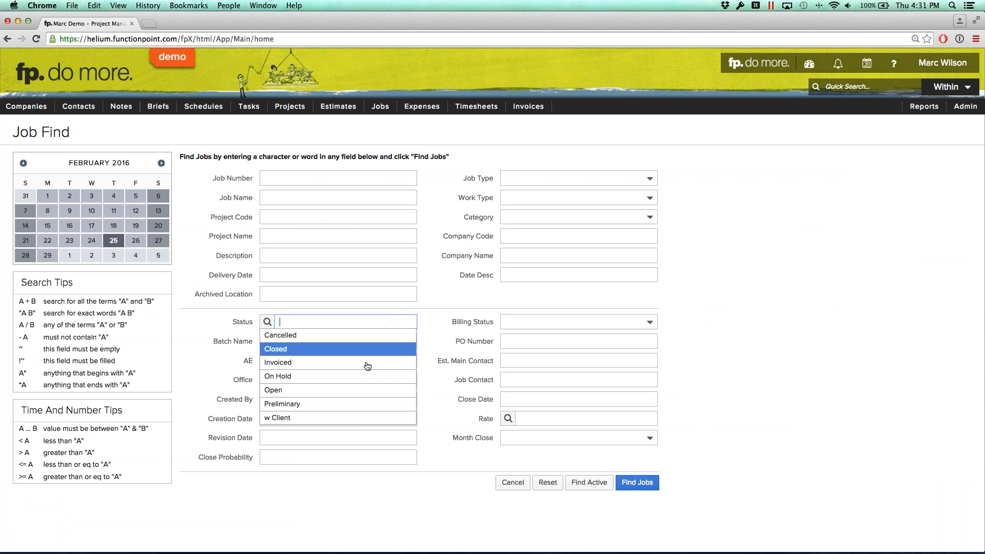
pyautogui.click(291, 394)
pyautogui.click(300, 378)
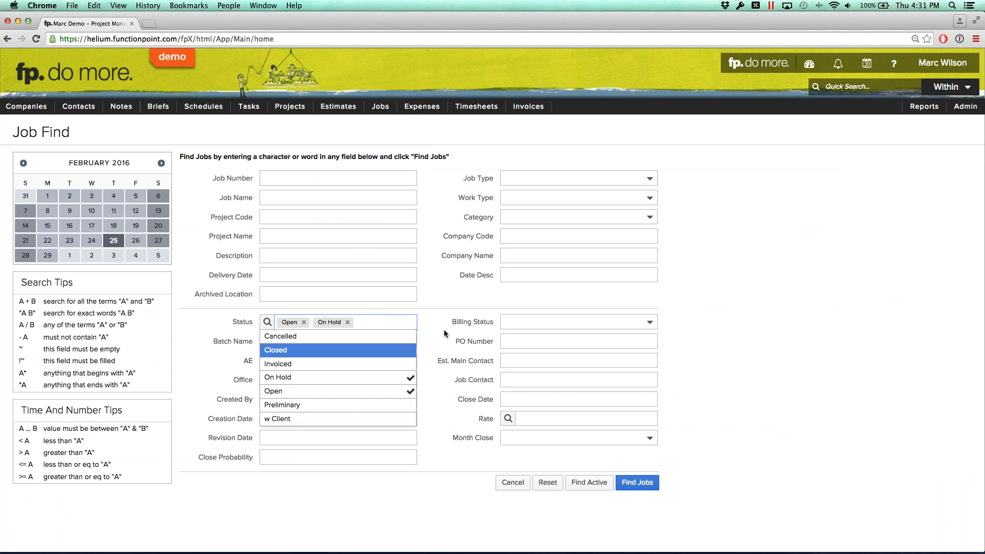
pyautogui.click(620, 481)
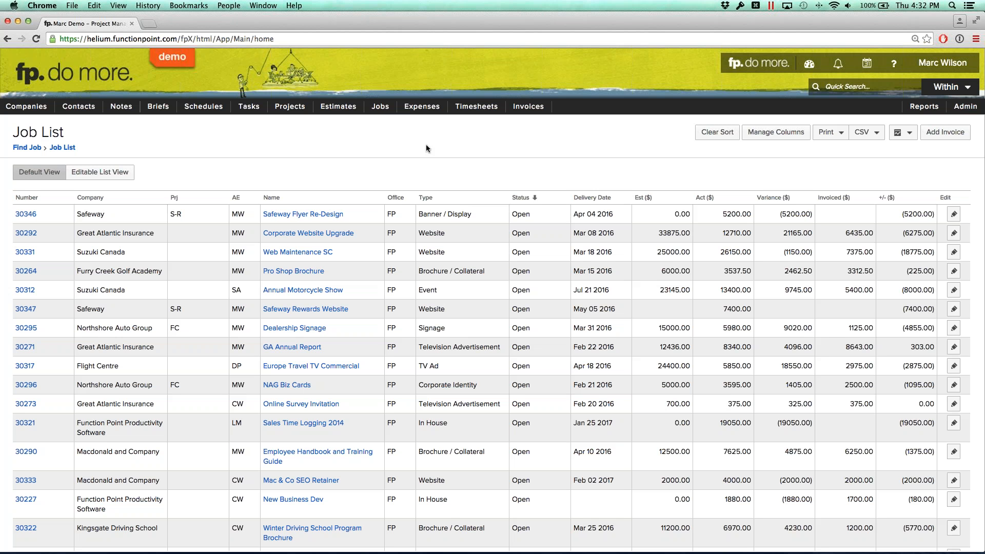
# Step: Start a new blank estimate from the Estimates menu's Add Estimate entry
pyautogui.moveTo(338, 106)
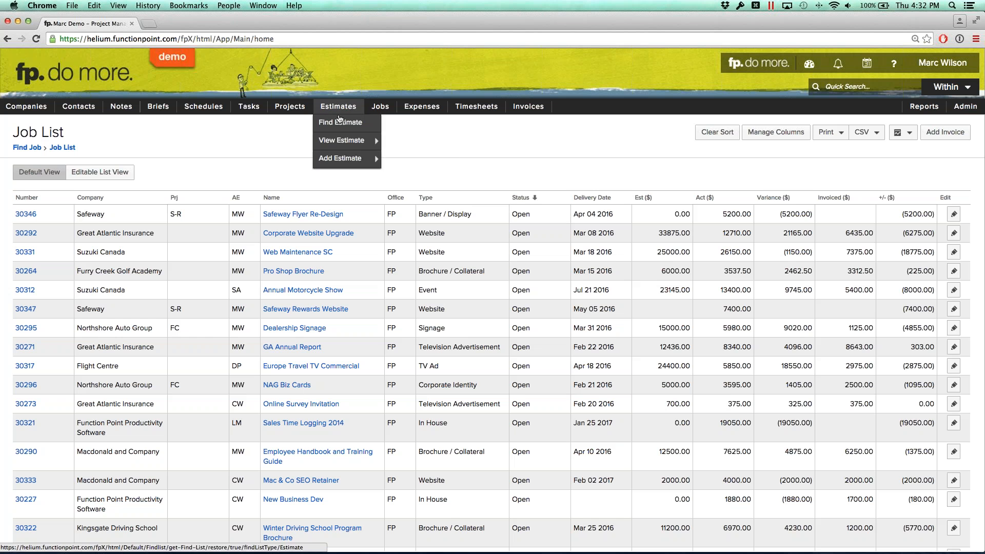
pyautogui.click(339, 159)
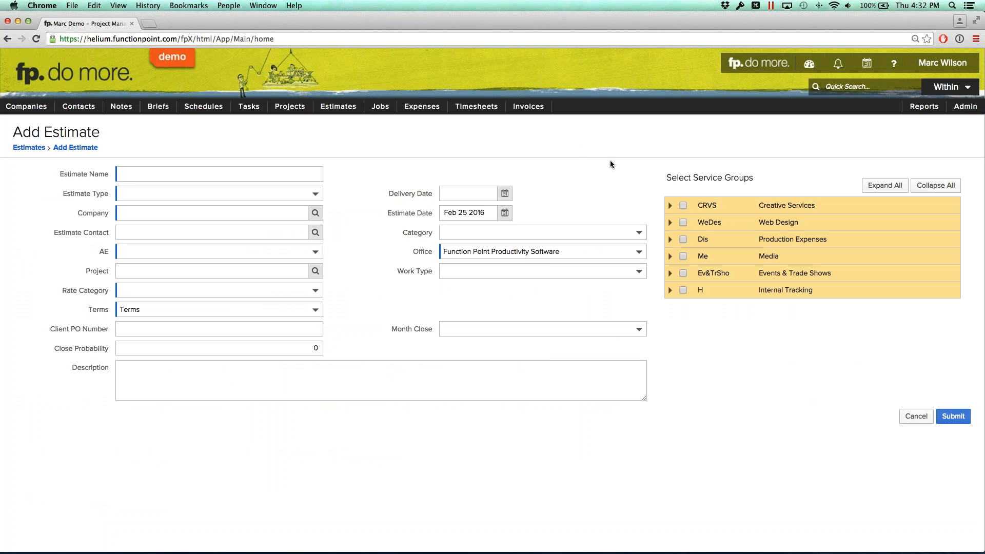
pyautogui.moveTo(349, 109)
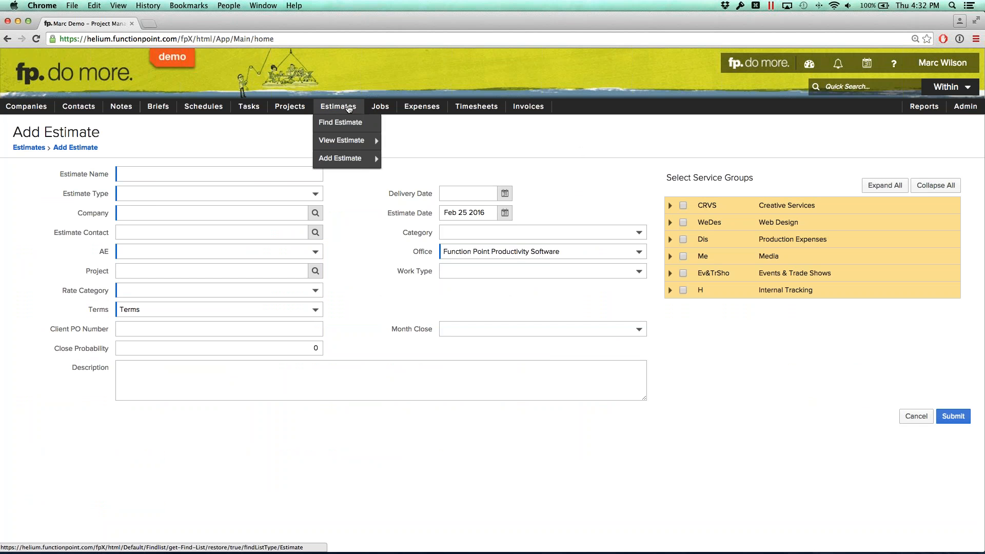
pyautogui.moveTo(347, 164)
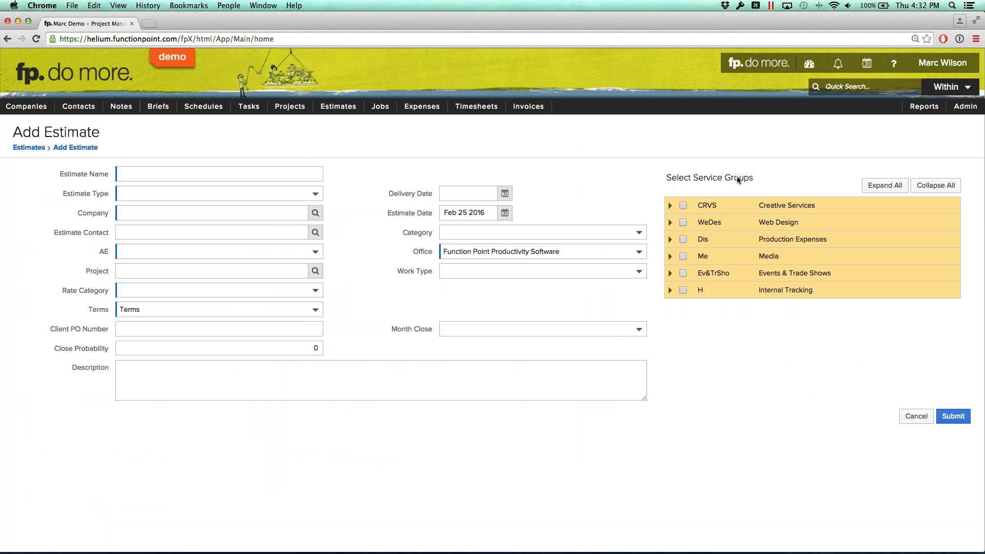
pyautogui.click(670, 207)
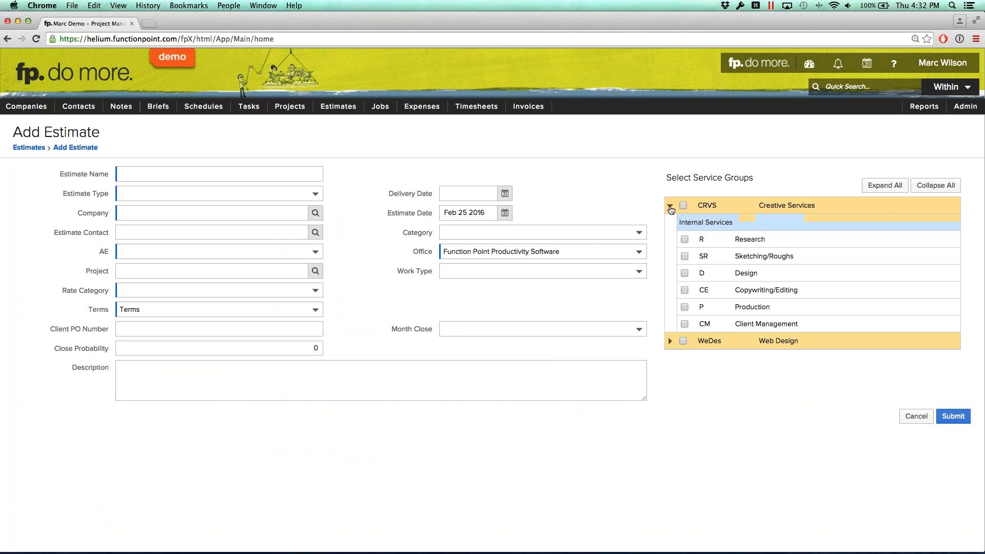
pyautogui.click(670, 207)
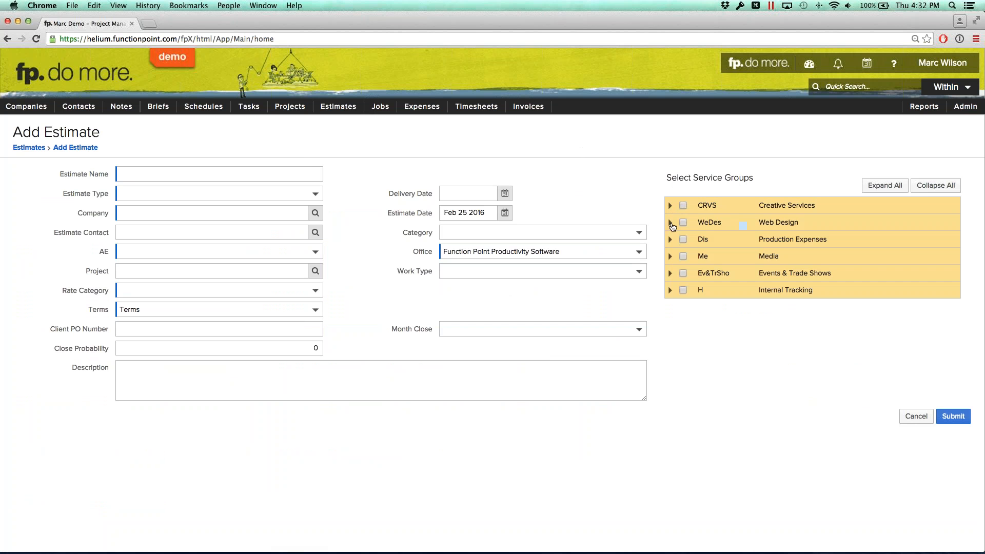
pyautogui.click(670, 223)
pyautogui.click(670, 223)
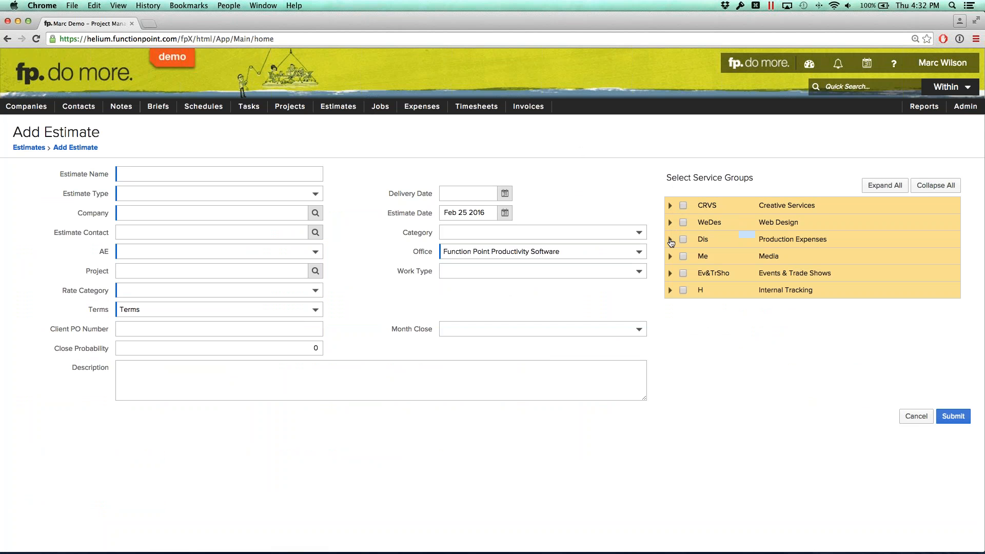
pyautogui.click(670, 240)
pyautogui.click(670, 240)
pyautogui.click(670, 205)
pyautogui.click(670, 205)
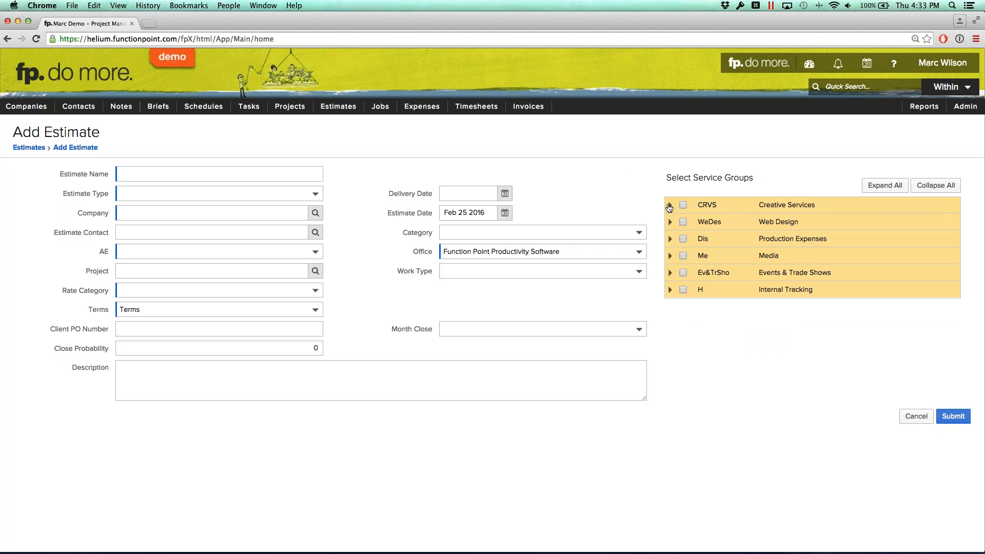
pyautogui.scroll(1, 672, 216)
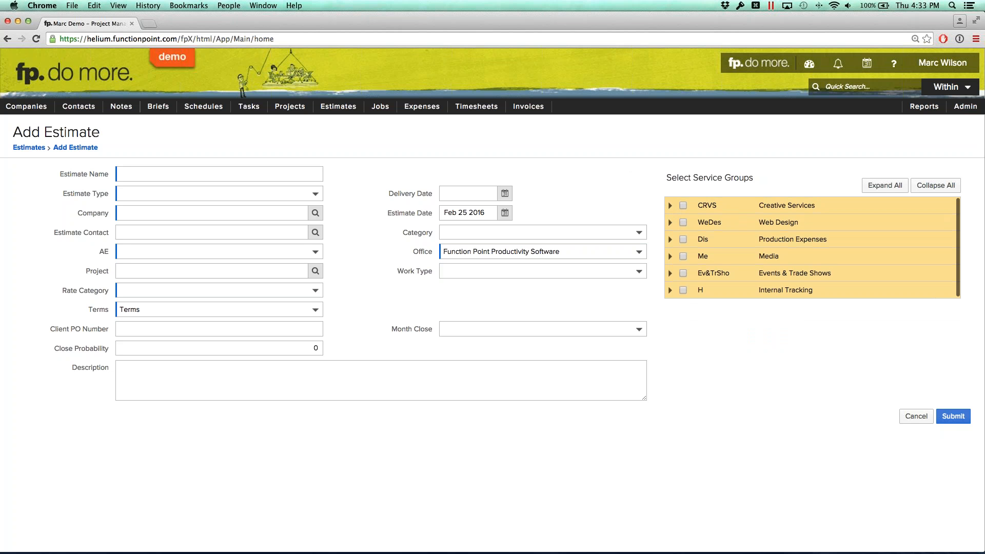
pyautogui.click(670, 222)
pyautogui.scroll(-5, 760, 257)
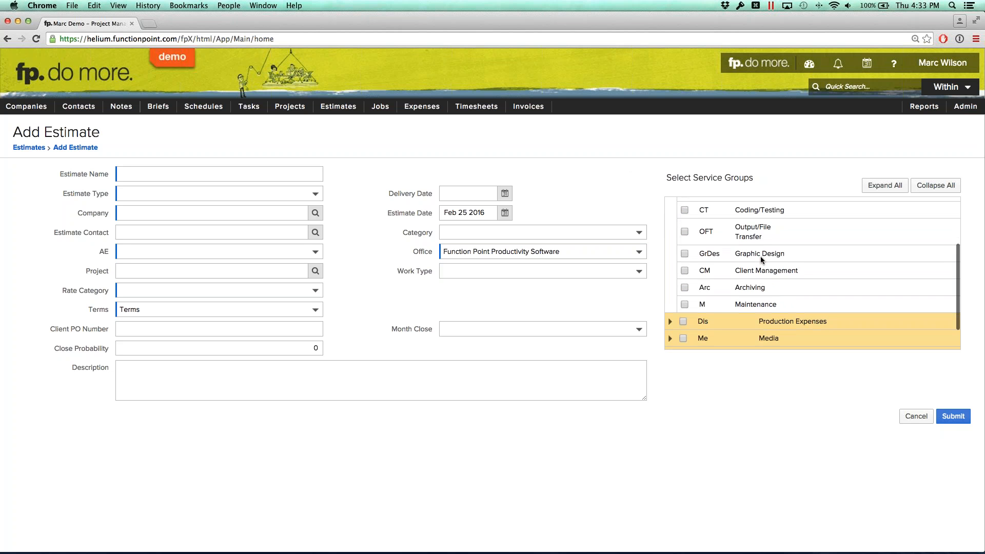
pyautogui.scroll(3, 761, 257)
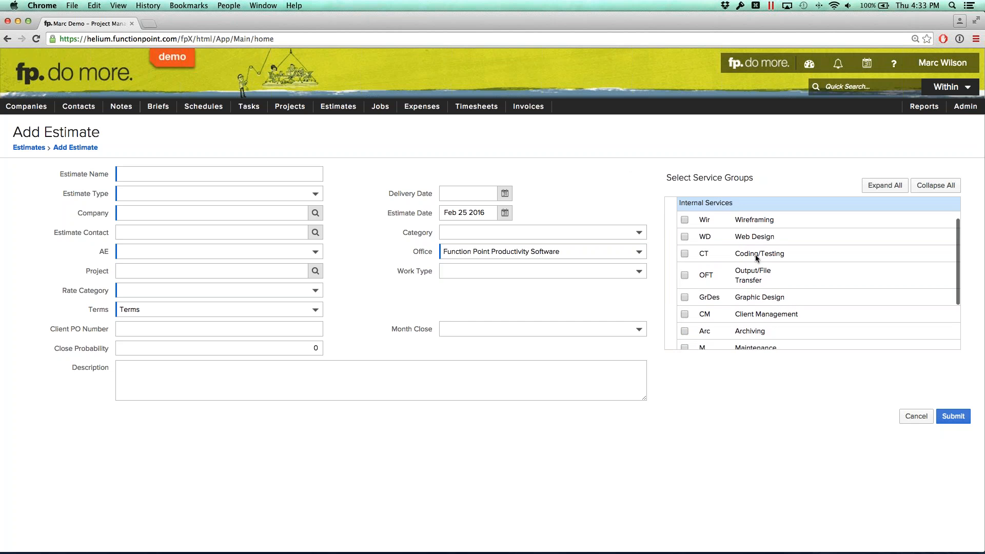
pyautogui.scroll(-1, 757, 258)
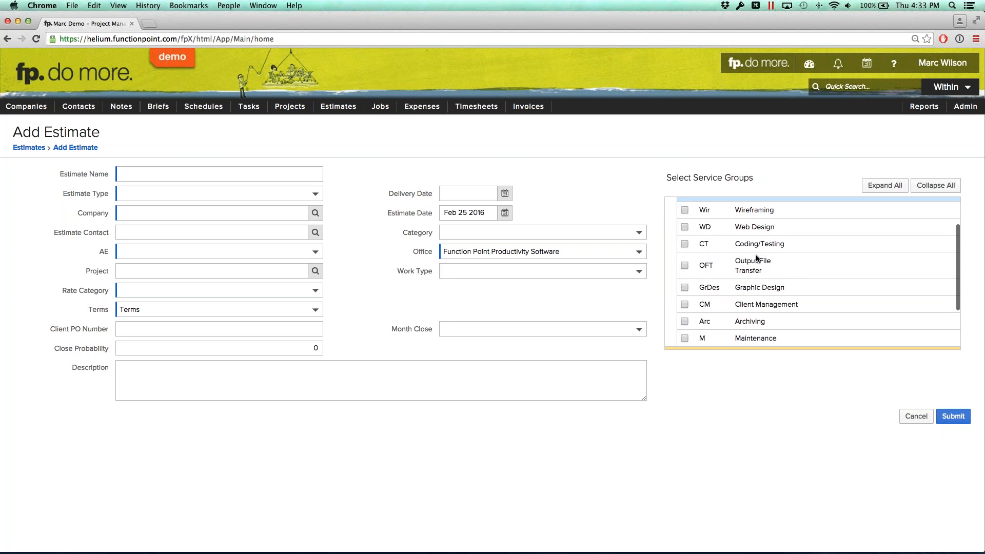
pyautogui.moveTo(736, 322); pyautogui.dragTo(740, 323)
pyautogui.scroll(1, 760, 325)
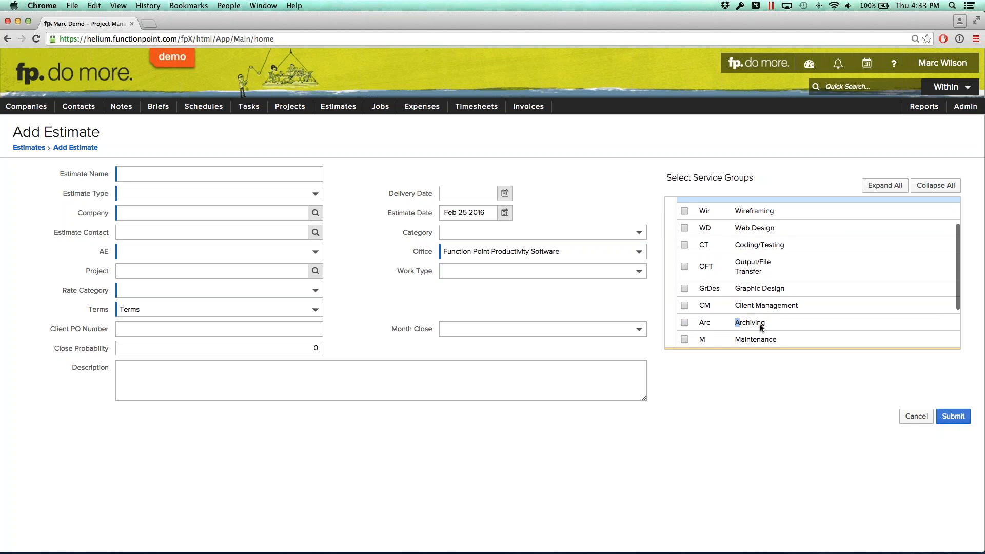
pyautogui.scroll(-1, 763, 326)
pyautogui.scroll(4, 765, 321)
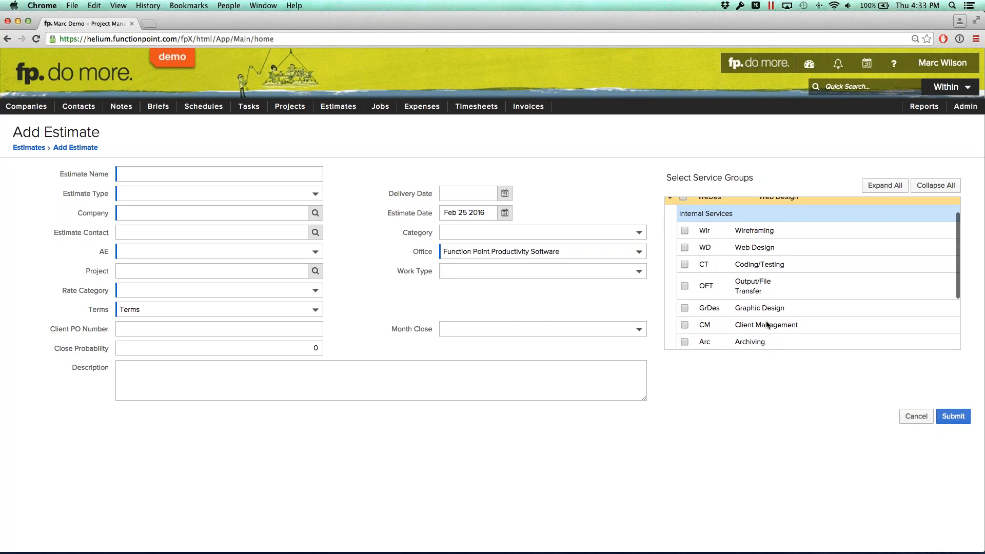
pyautogui.click(670, 217)
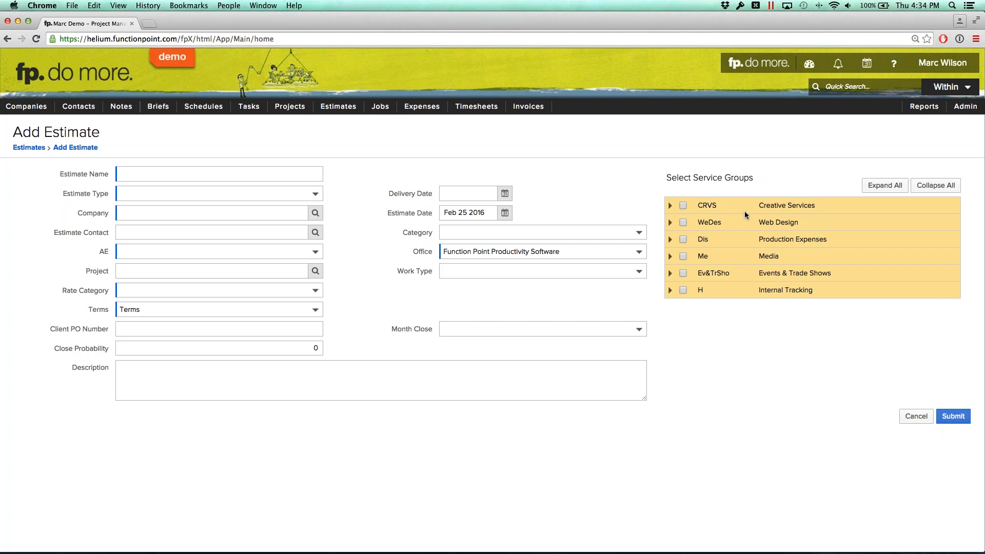
# Step: Go to Admin > Service And Expense Management > Service Groups
pyautogui.click(812, 206)
pyautogui.moveTo(961, 112)
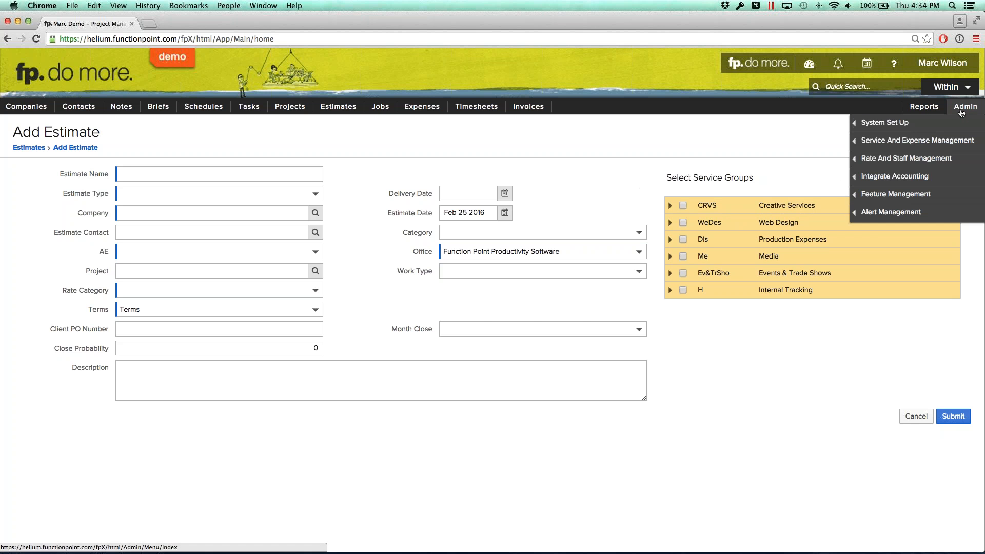
pyautogui.moveTo(919, 143)
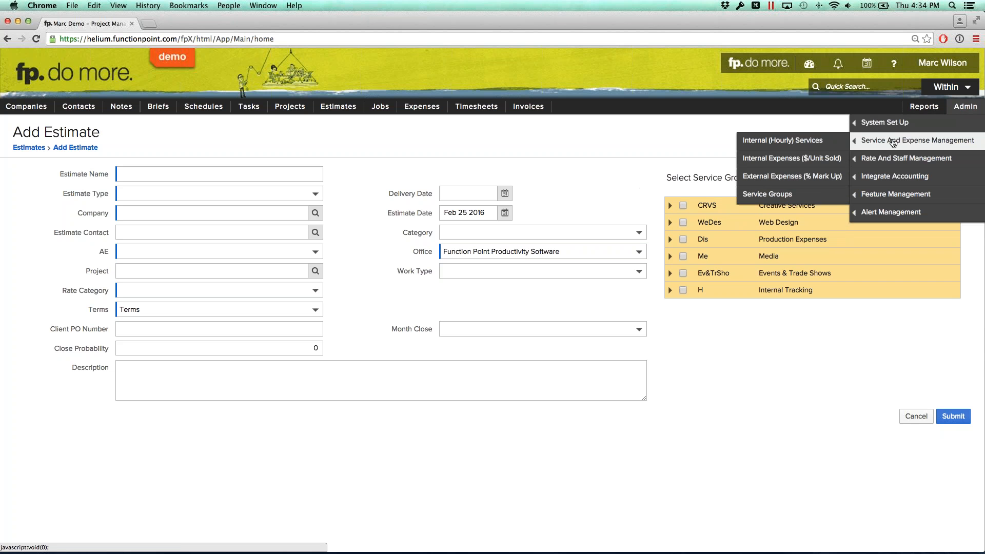
pyautogui.click(772, 197)
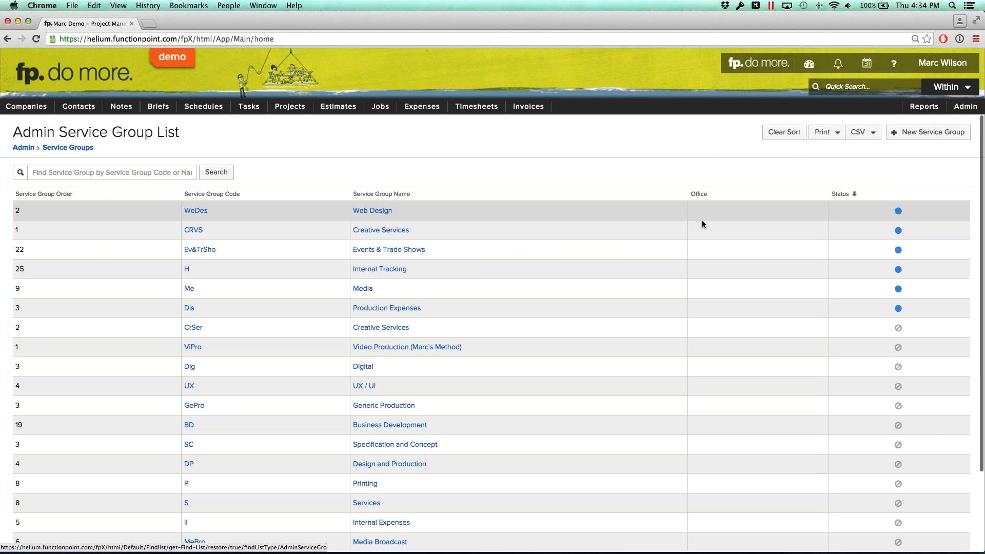
# Step: Sort the service groups by status descending so active groups come first
pyautogui.click(785, 132)
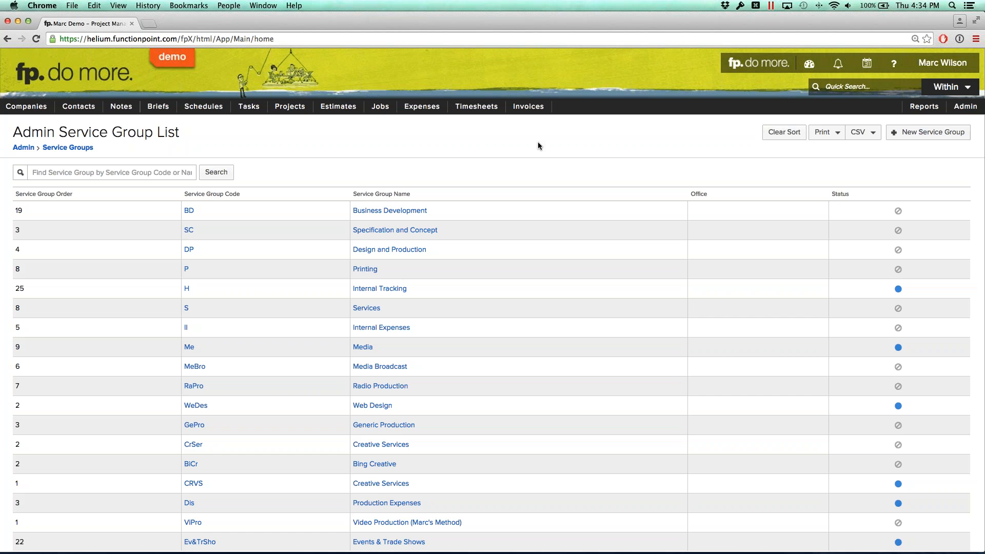
pyautogui.scroll(-3, 482, 217)
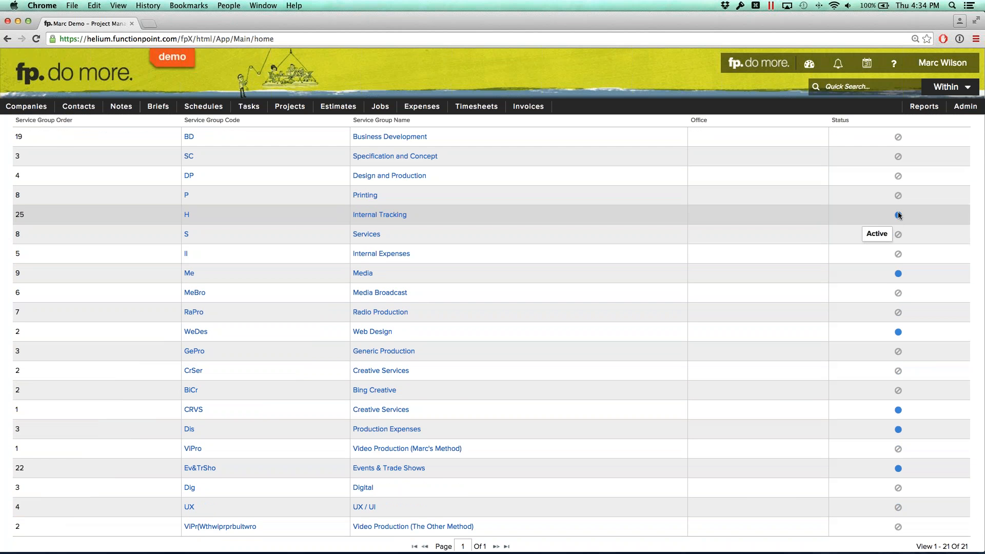
pyautogui.scroll(3, 899, 236)
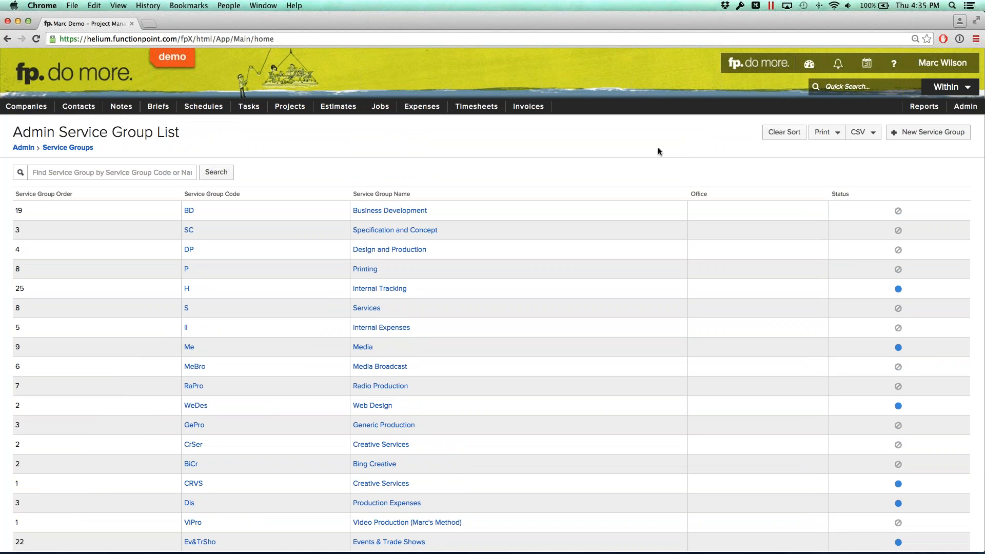
pyautogui.click(867, 194)
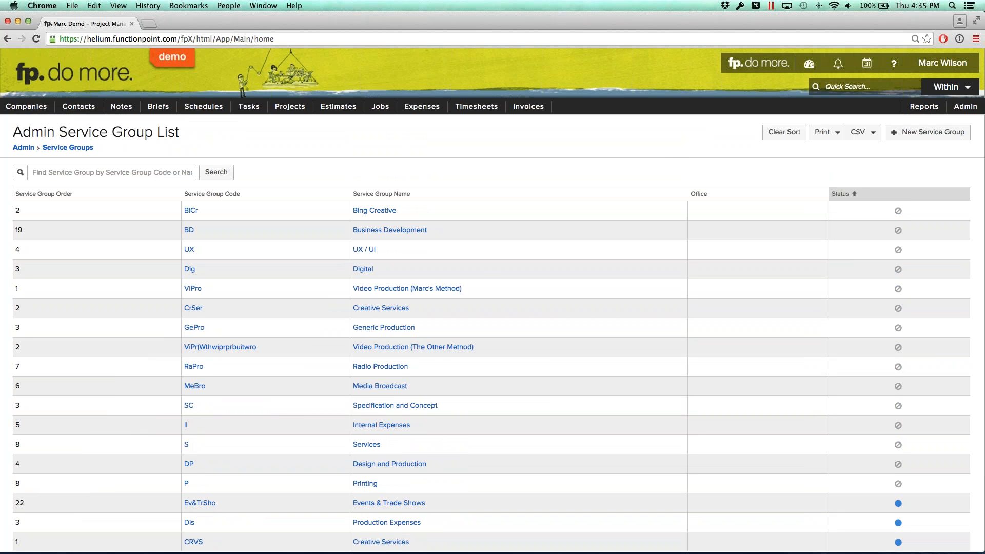
pyautogui.click(866, 194)
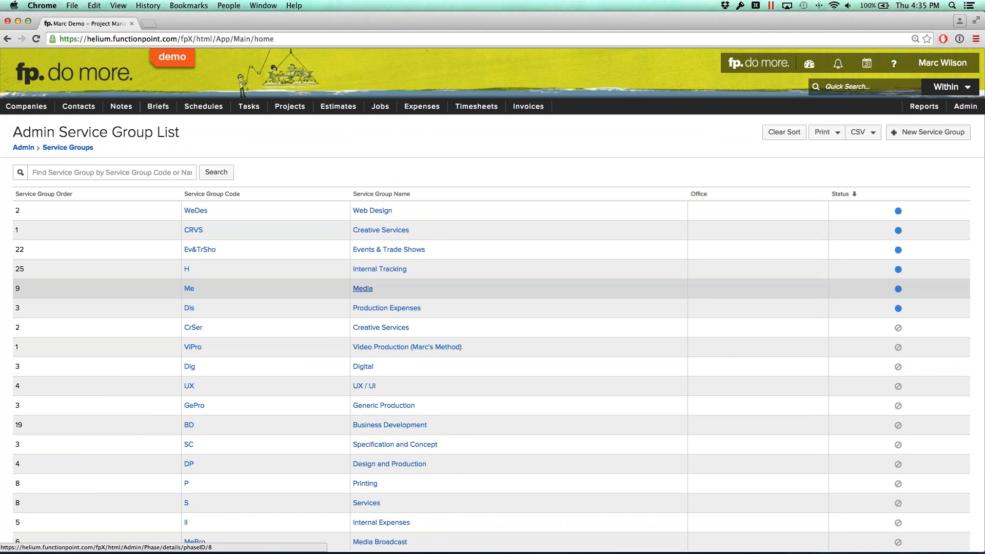
# Step: Uncheck Active on the Media service group, save it, and return to the group list
pyautogui.click(363, 289)
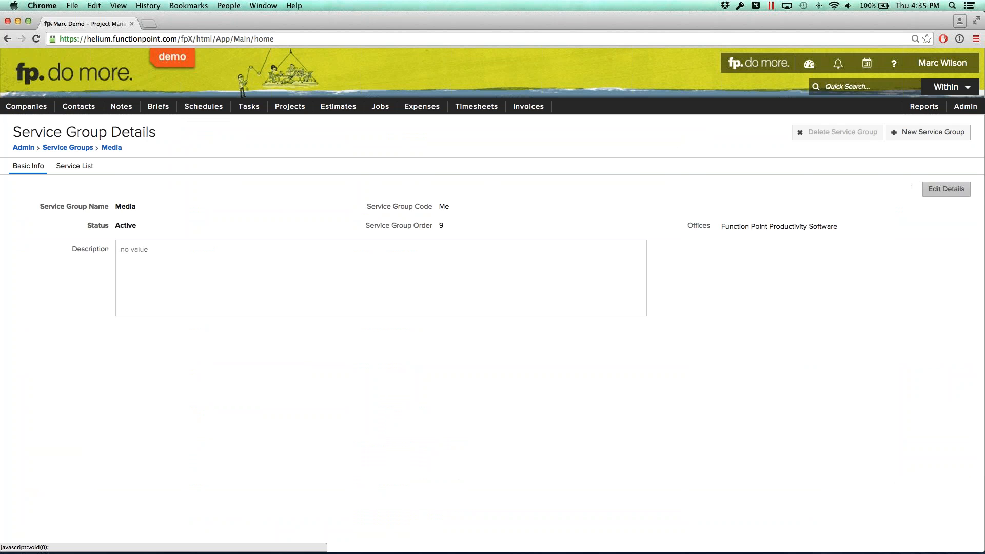
pyautogui.click(946, 188)
pyautogui.click(121, 210)
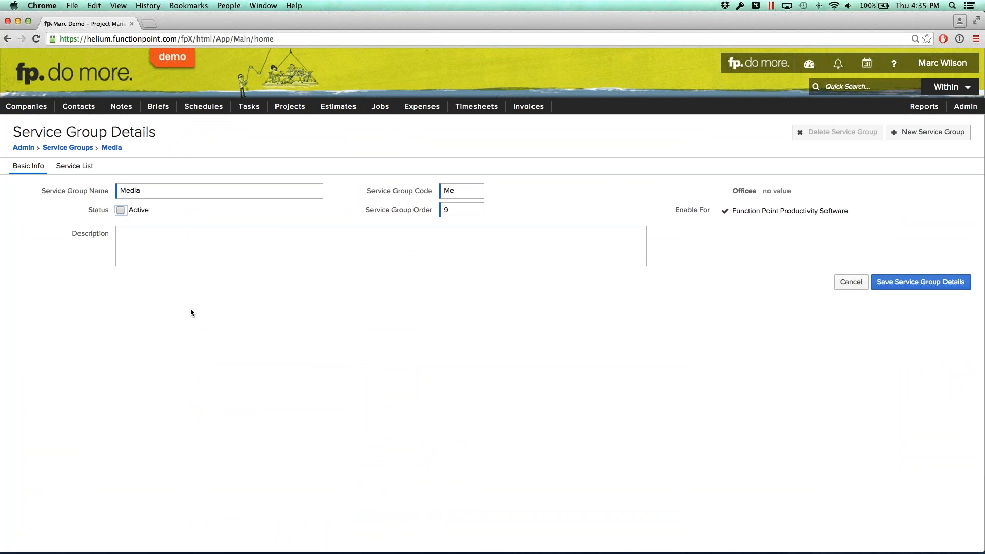
pyautogui.click(921, 282)
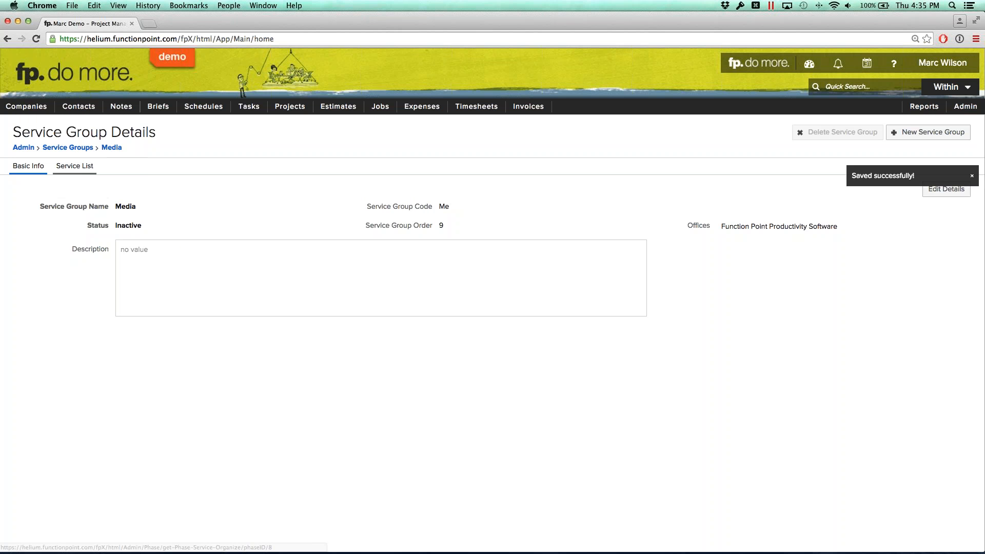
pyautogui.click(78, 148)
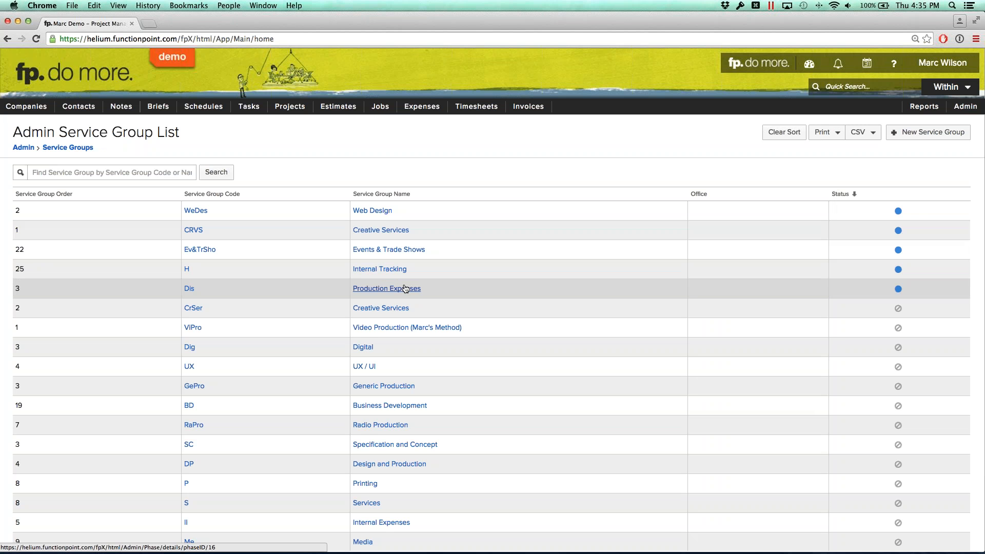
# Step: Rename the Production Expenses group to 'Expenses', save, and view its Service List
pyautogui.click(387, 290)
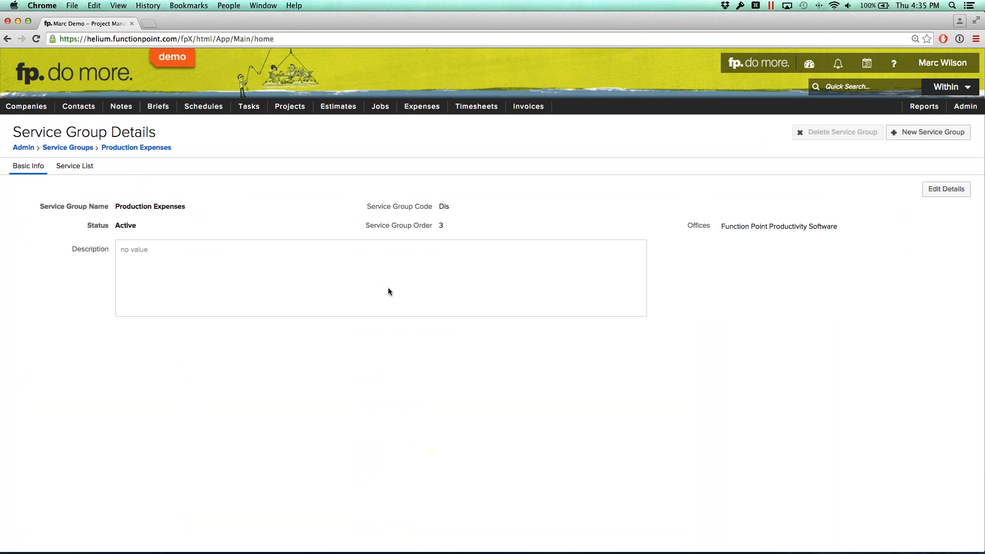
pyautogui.click(947, 189)
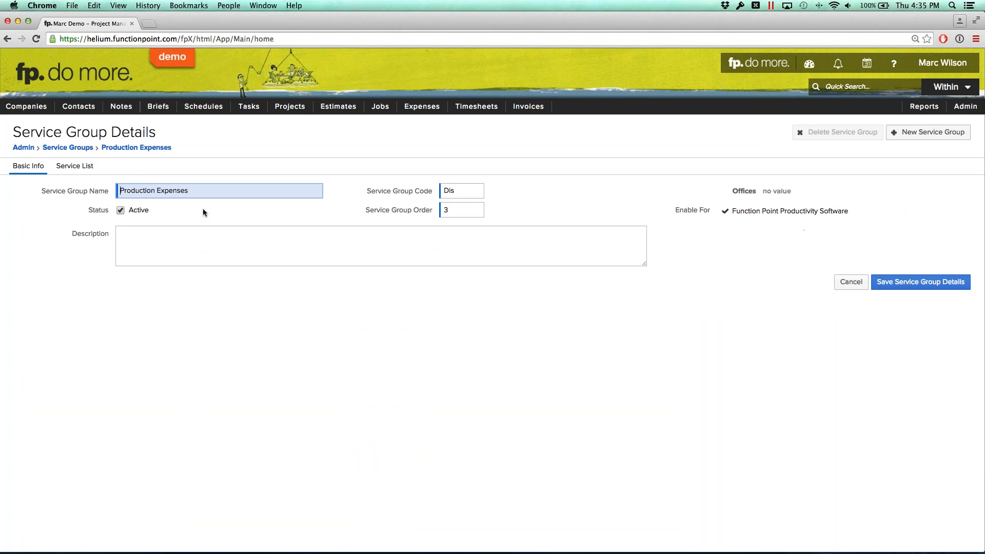
pyautogui.doubleClick(152, 190)
pyautogui.press('BackSpace')
pyautogui.press('Delete')
pyautogui.click(915, 284)
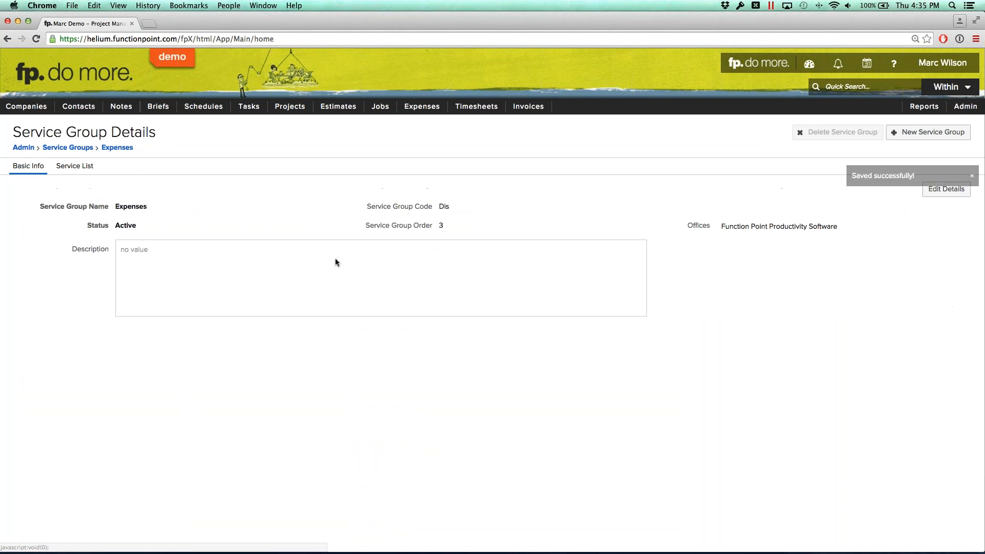
pyautogui.click(74, 166)
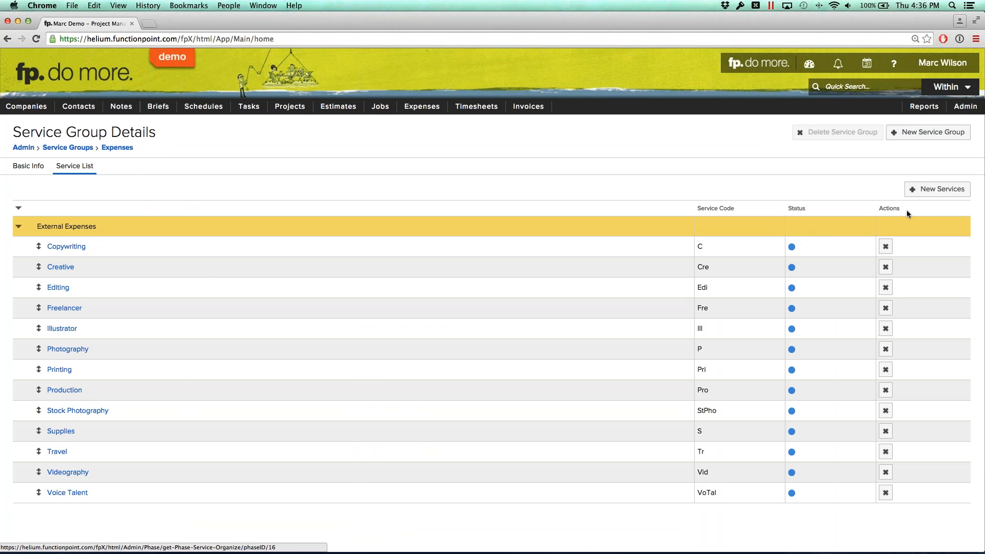
# Step: Add Media Broadcast, Media Online and Media Print from External Expenses to the group
pyautogui.click(938, 190)
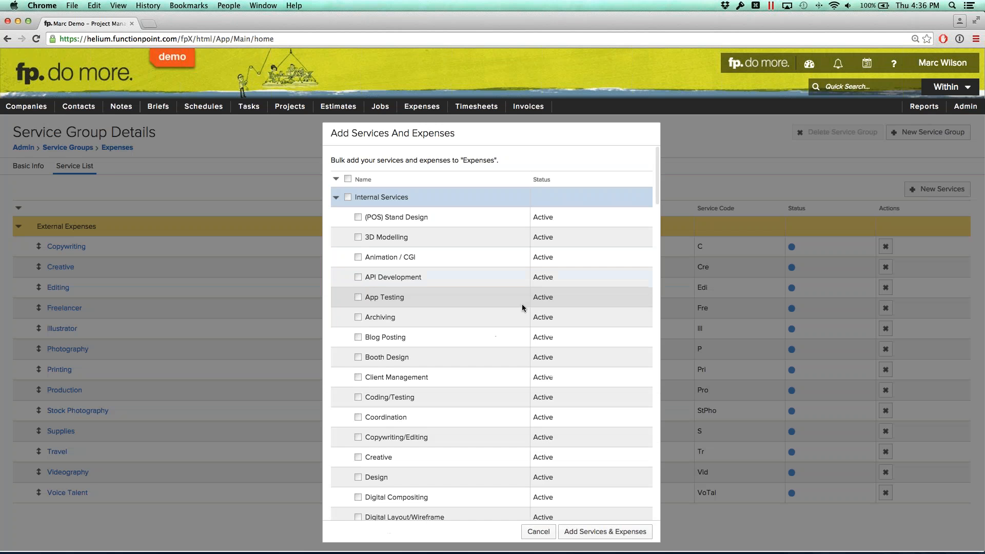
pyautogui.click(337, 197)
pyautogui.click(336, 217)
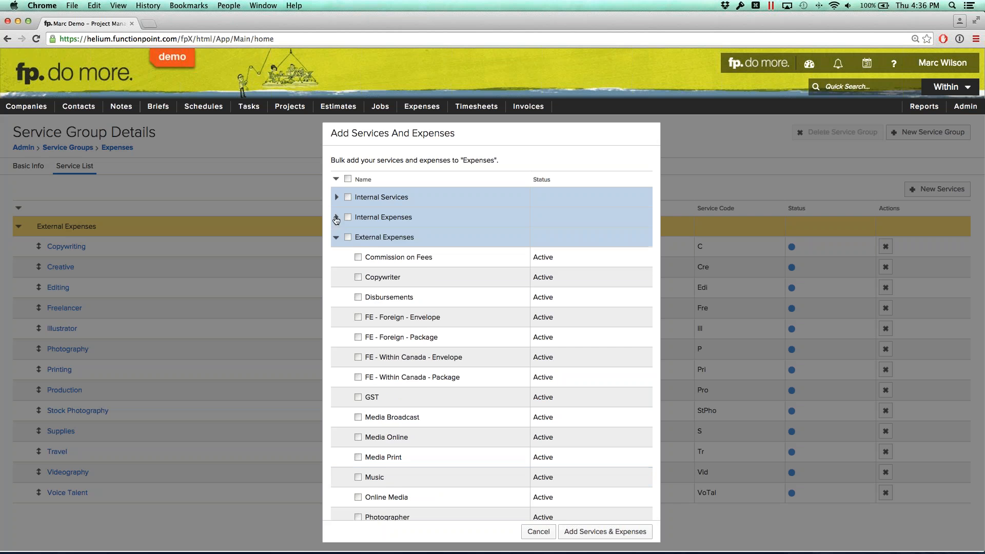
pyautogui.scroll(-3, 405, 252)
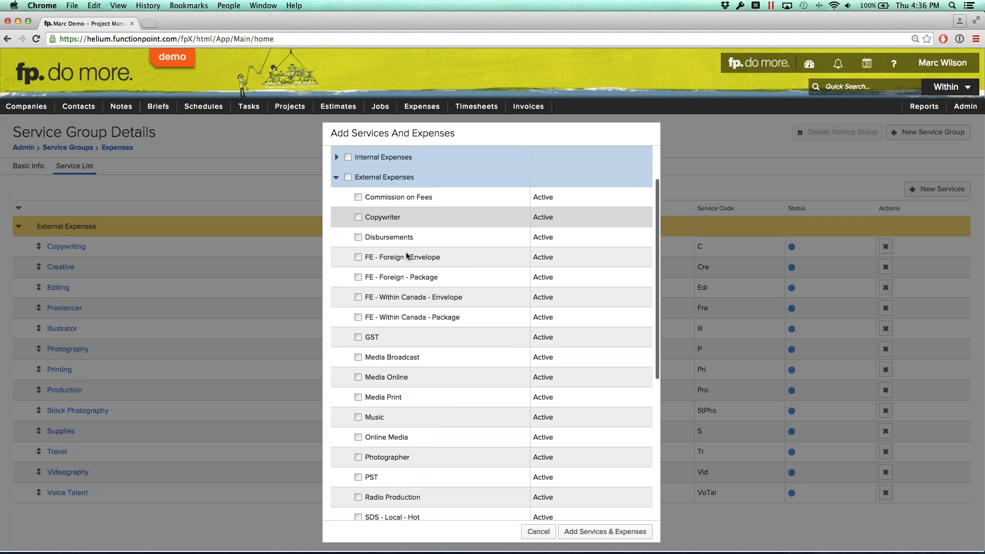
pyautogui.scroll(-2, 405, 251)
pyautogui.click(358, 337)
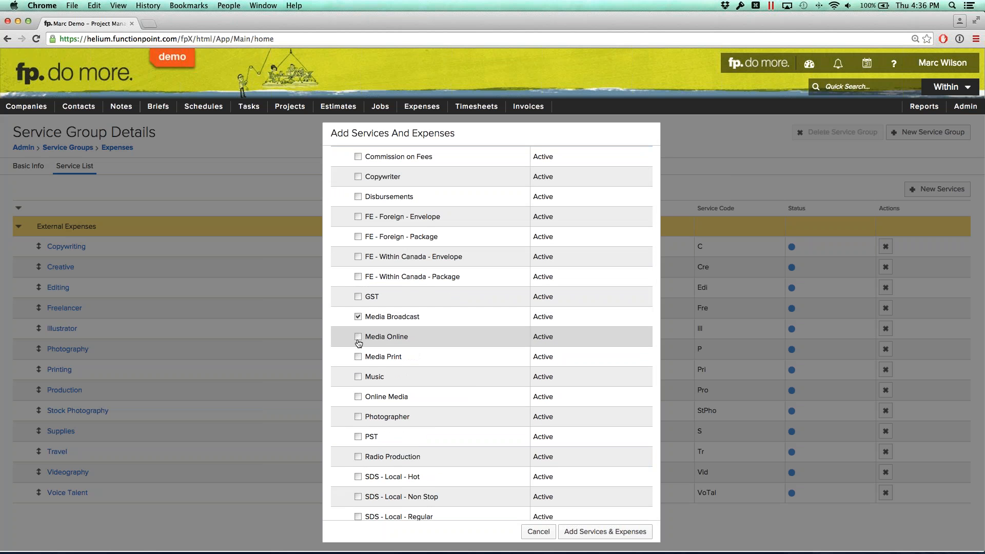
pyautogui.click(358, 357)
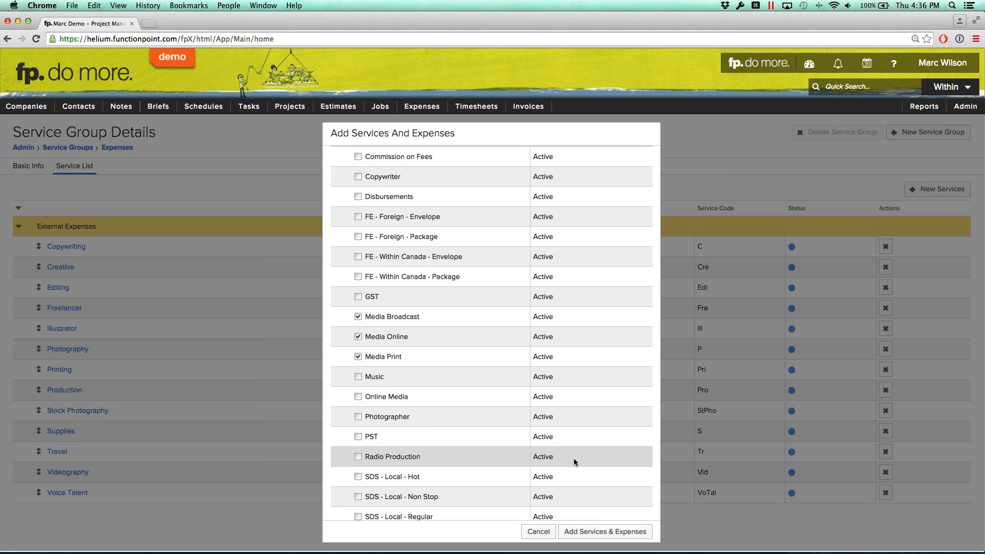
pyautogui.click(595, 534)
# Step: Drag the three Media rows into alphabetical positions among the expenses
pyautogui.scroll(-1, 273, 344)
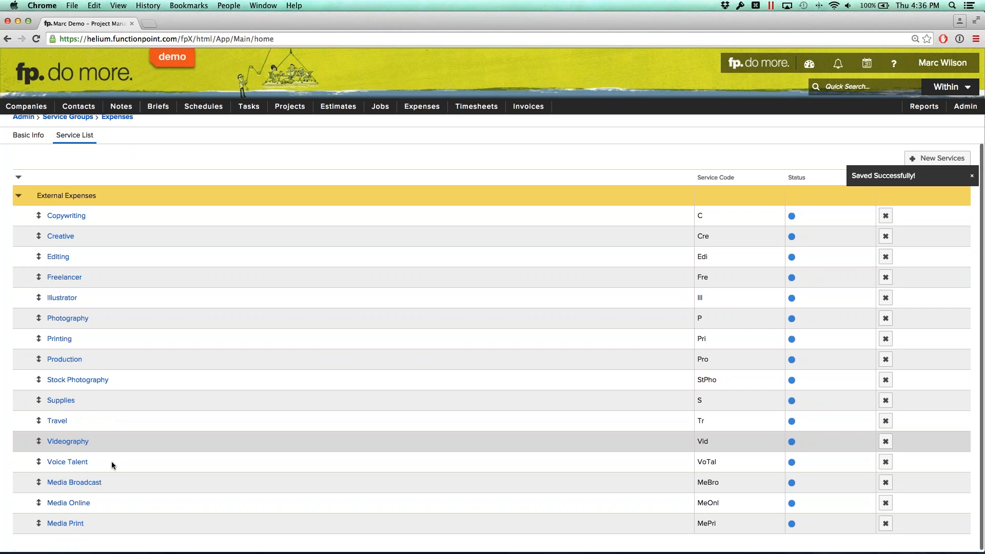
pyautogui.moveTo(39, 482); pyautogui.dragTo(45, 347)
pyautogui.moveTo(39, 521); pyautogui.dragTo(40, 277)
pyautogui.moveTo(39, 541); pyautogui.dragTo(42, 452)
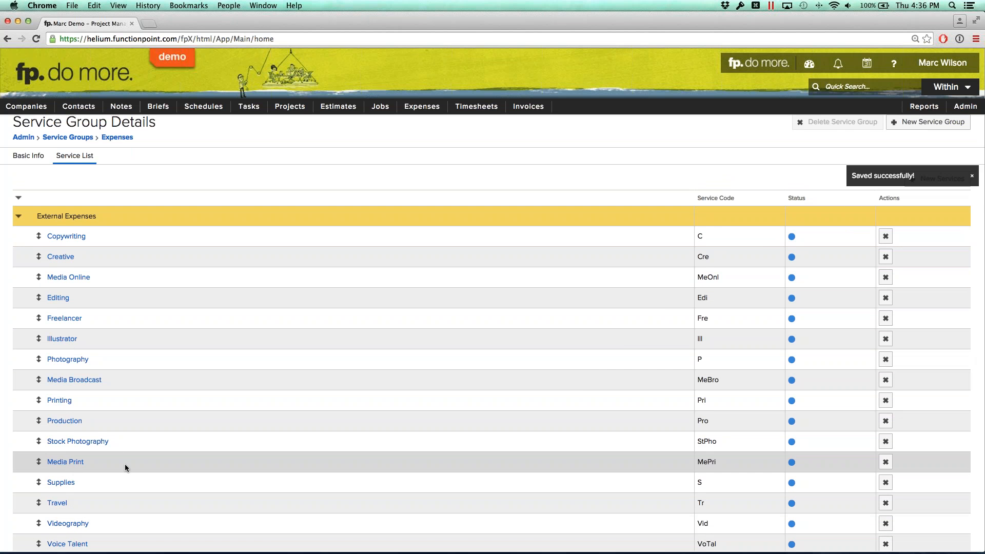
pyautogui.scroll(1, 208, 446)
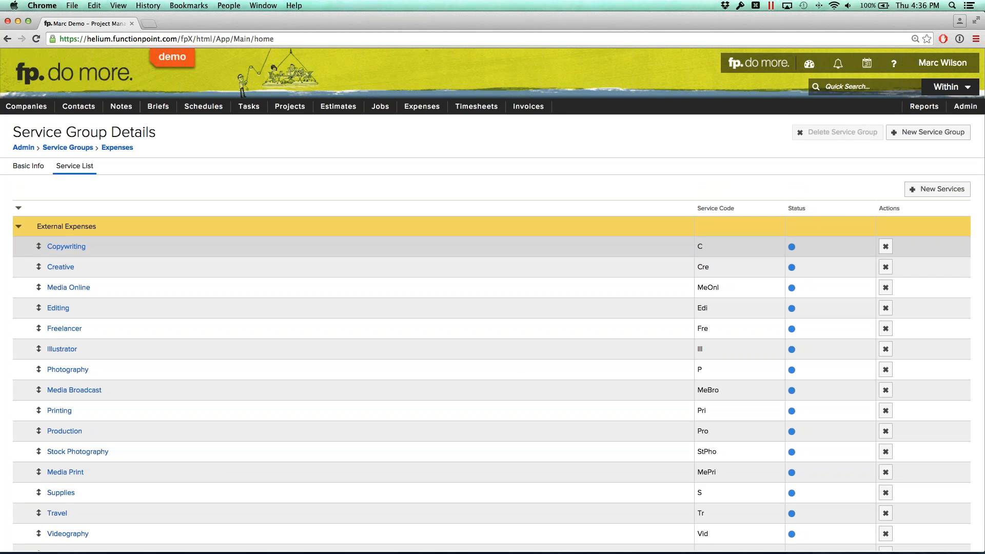
# Step: Delete all 16 services, Copywriting through Voice Talent, from the Expenses group
pyautogui.click(885, 247)
pyautogui.click(886, 247)
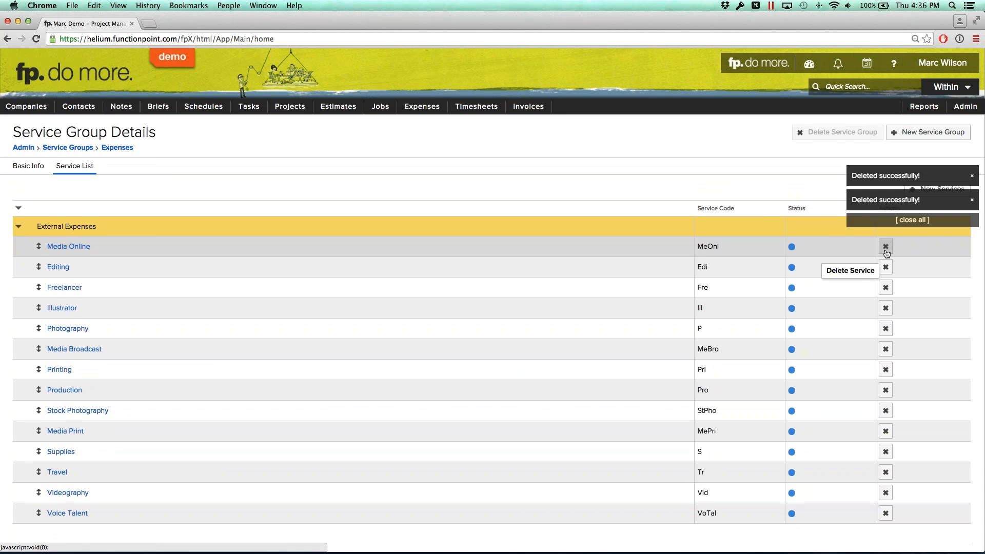
pyautogui.click(886, 247)
pyautogui.click(885, 246)
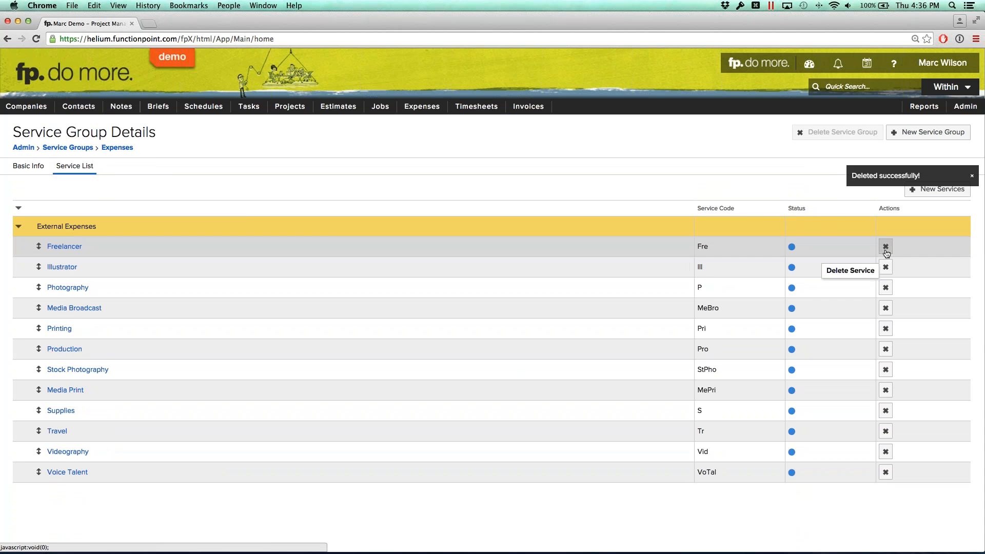
pyautogui.click(886, 247)
pyautogui.click(886, 247)
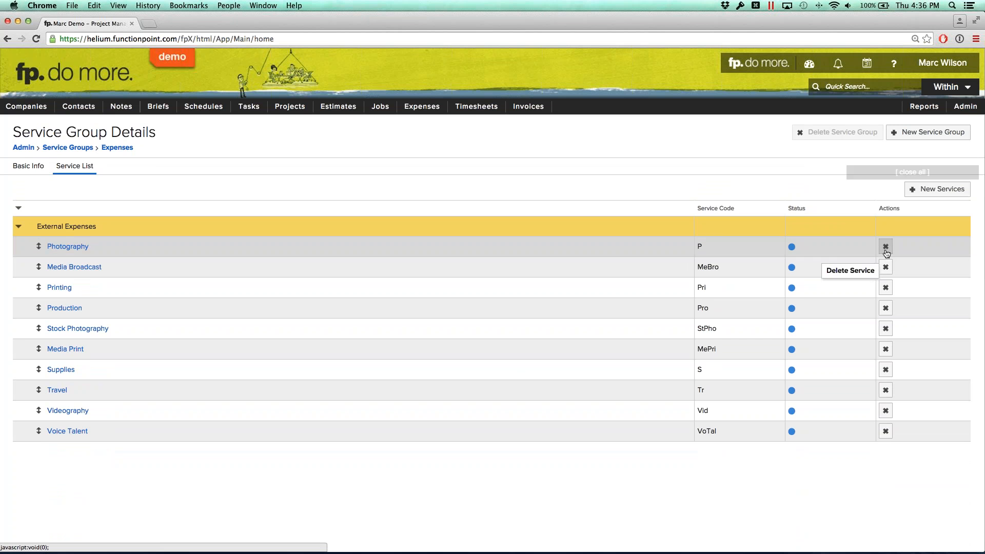
pyautogui.click(886, 246)
pyautogui.click(886, 247)
pyautogui.click(886, 247)
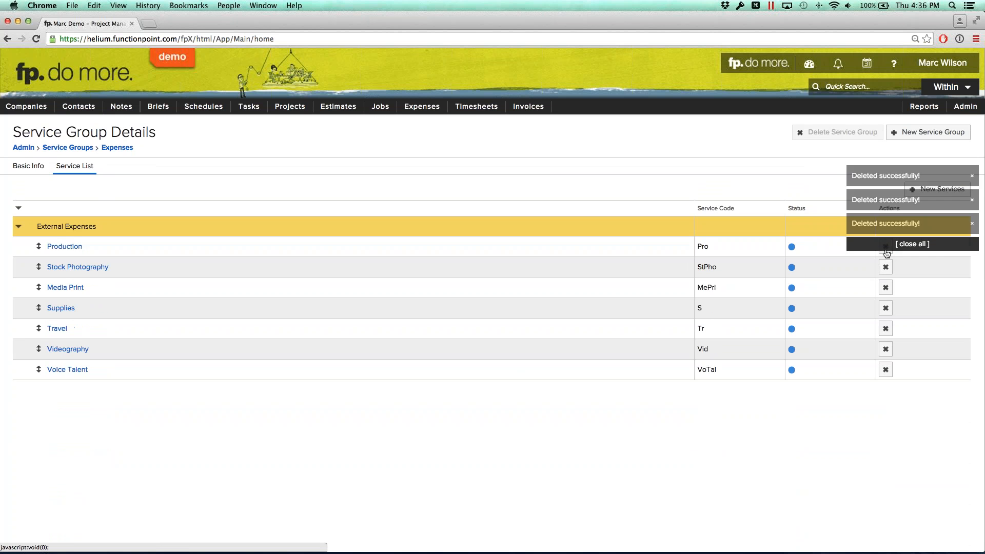
pyautogui.click(886, 247)
pyautogui.click(886, 247)
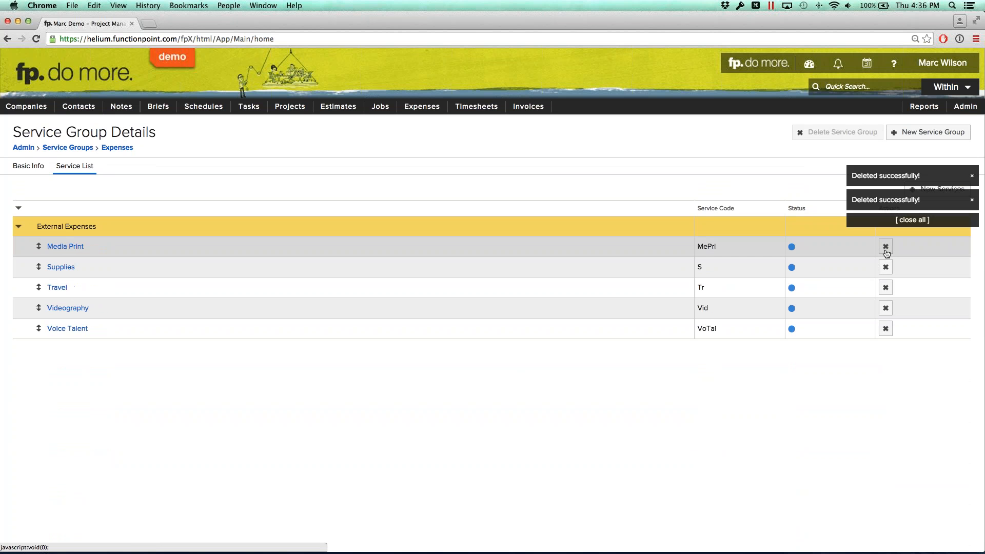
pyautogui.click(885, 247)
pyautogui.click(886, 247)
pyautogui.click(886, 247)
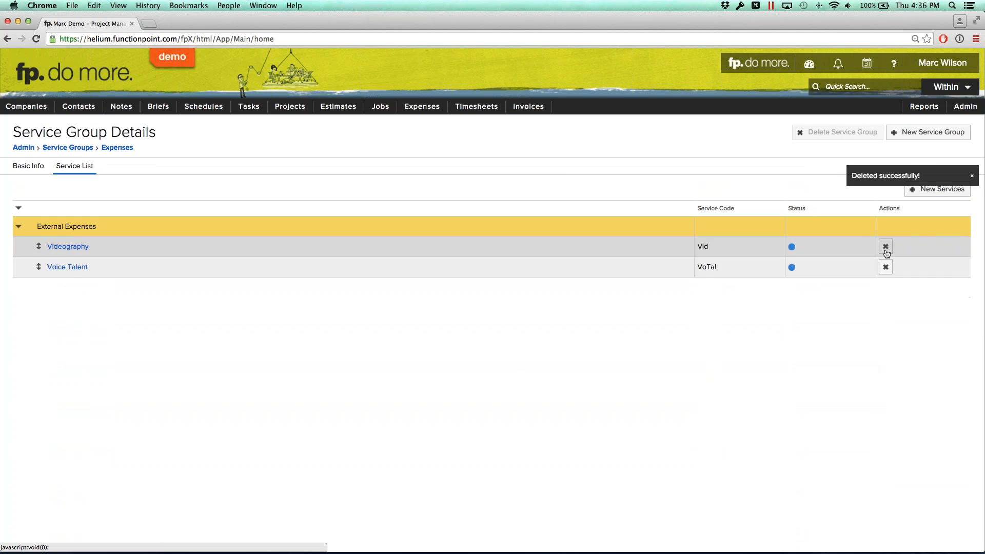
pyautogui.click(886, 247)
pyautogui.click(885, 247)
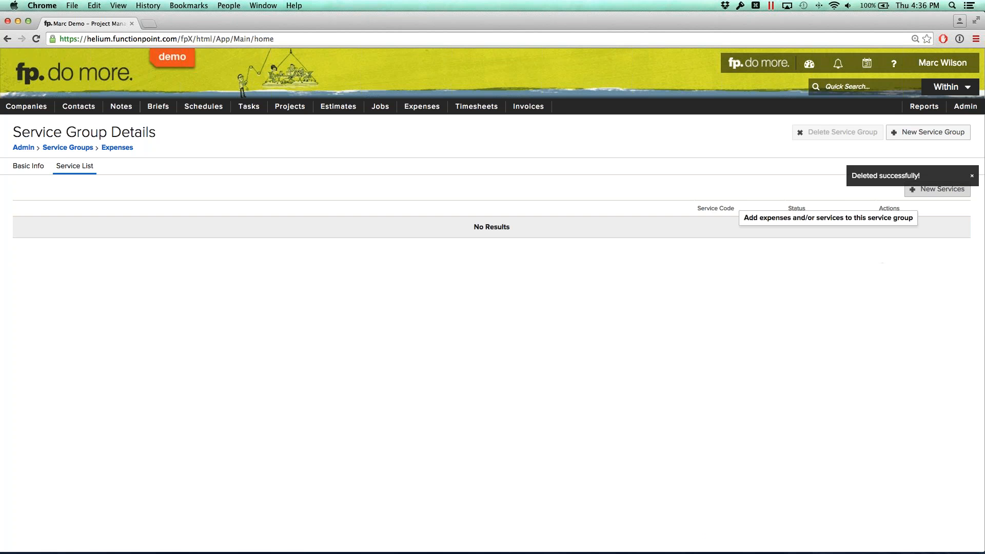
# Step: Tick Copywriting, Creative, Freelancer, Media Broadcast, Media Online and Media Print for adding
pyautogui.click(938, 189)
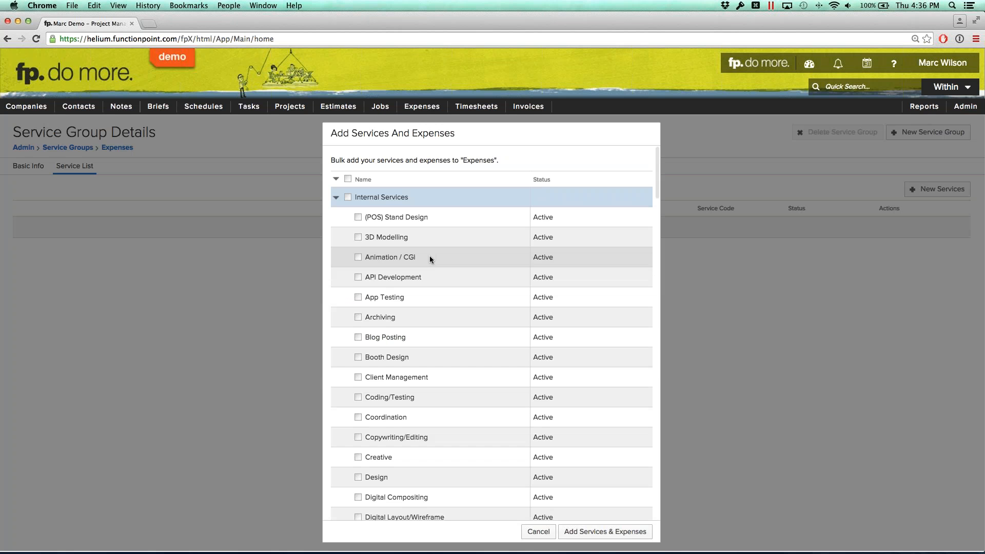
pyautogui.click(336, 197)
pyautogui.click(336, 217)
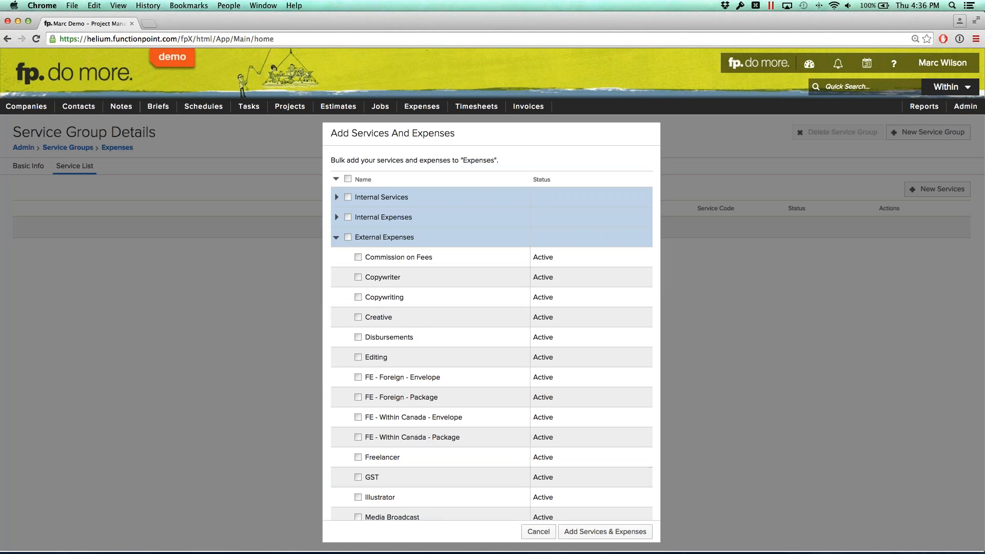
pyautogui.click(358, 298)
pyautogui.scroll(-3, 396, 298)
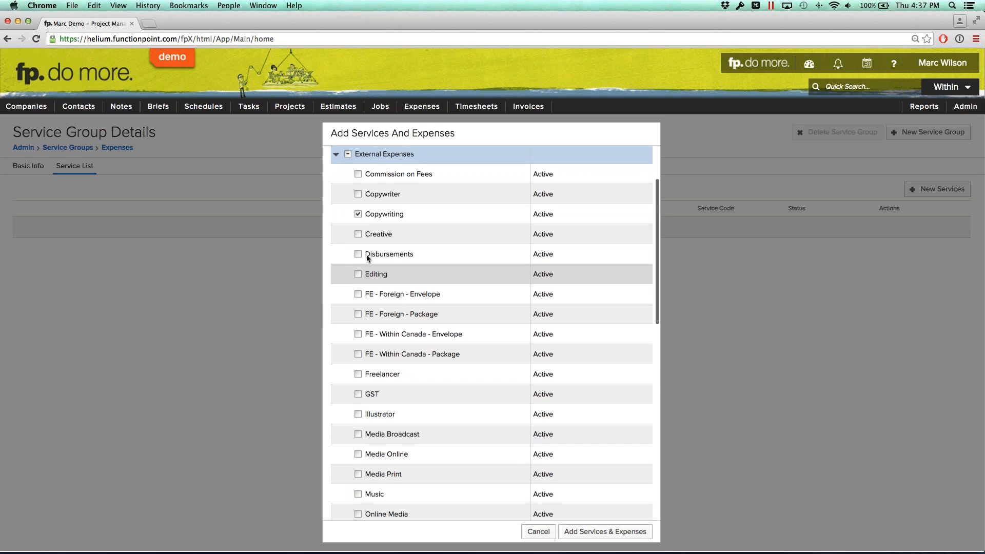
pyautogui.click(358, 234)
pyautogui.scroll(-6, 379, 260)
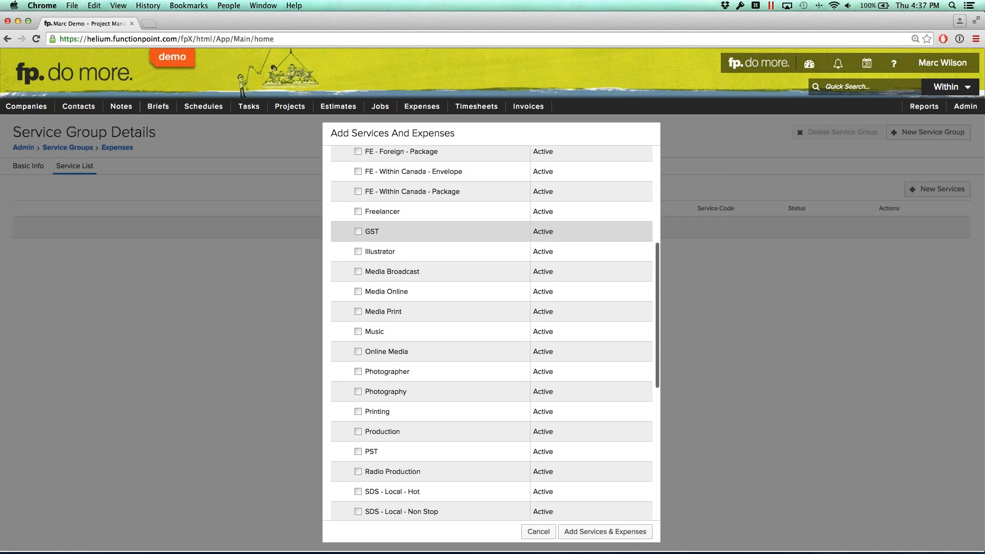
pyautogui.click(358, 211)
pyautogui.click(358, 272)
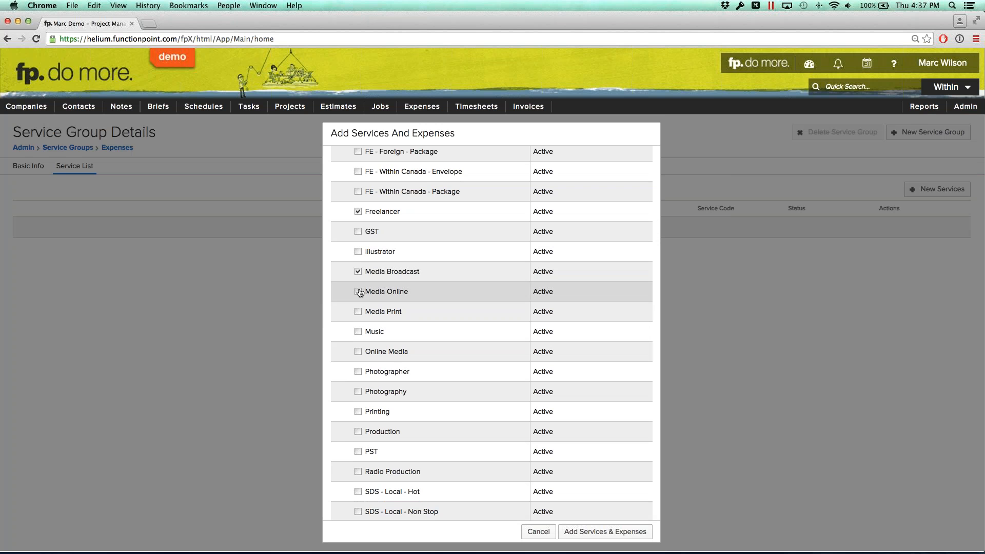
pyautogui.click(358, 292)
pyautogui.click(358, 311)
# Step: Tick Photography, Printing, Supplies, Travel and Voice Talent, then add all ticked expenses
pyautogui.scroll(-3, 375, 314)
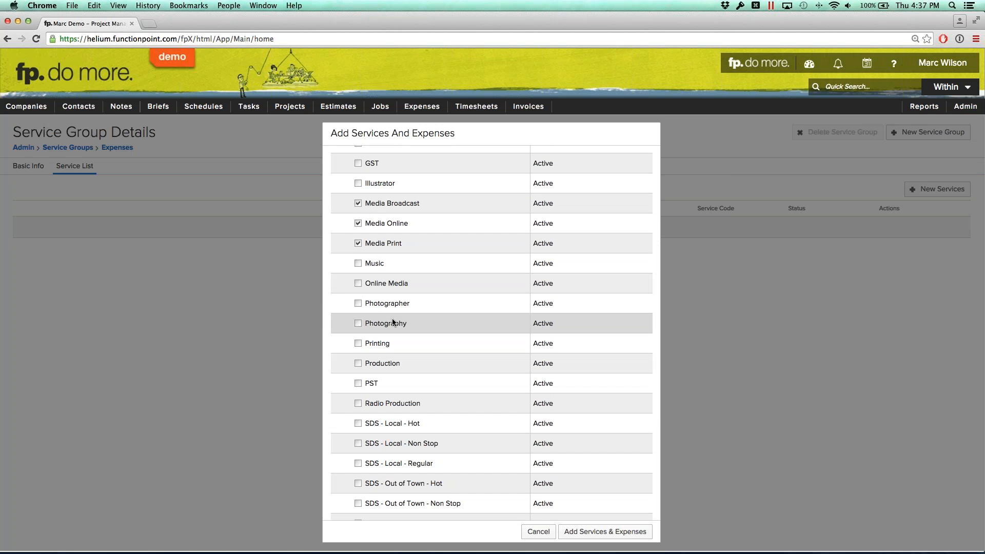
pyautogui.click(358, 324)
pyautogui.click(359, 344)
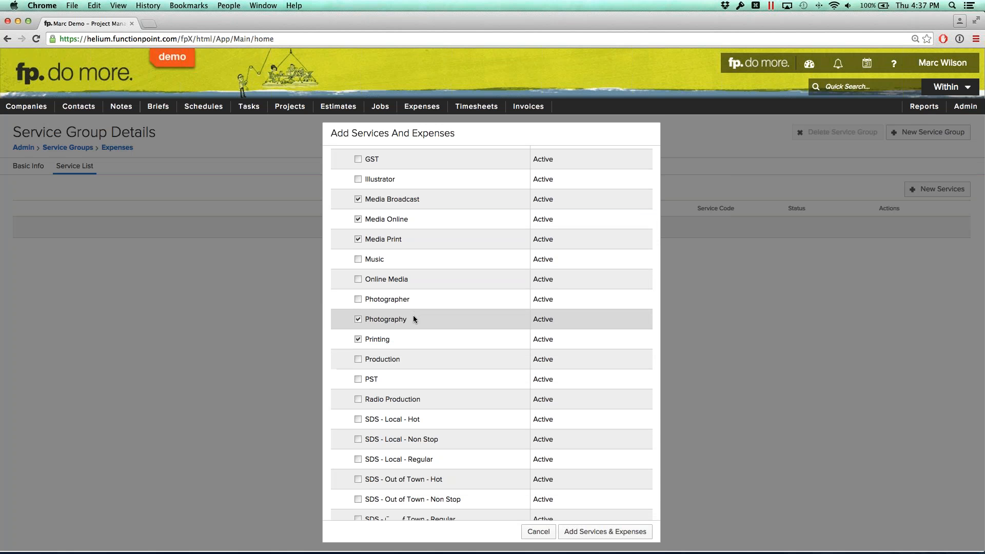
pyautogui.scroll(-5, 413, 315)
pyautogui.scroll(-5, 413, 315)
pyautogui.click(359, 360)
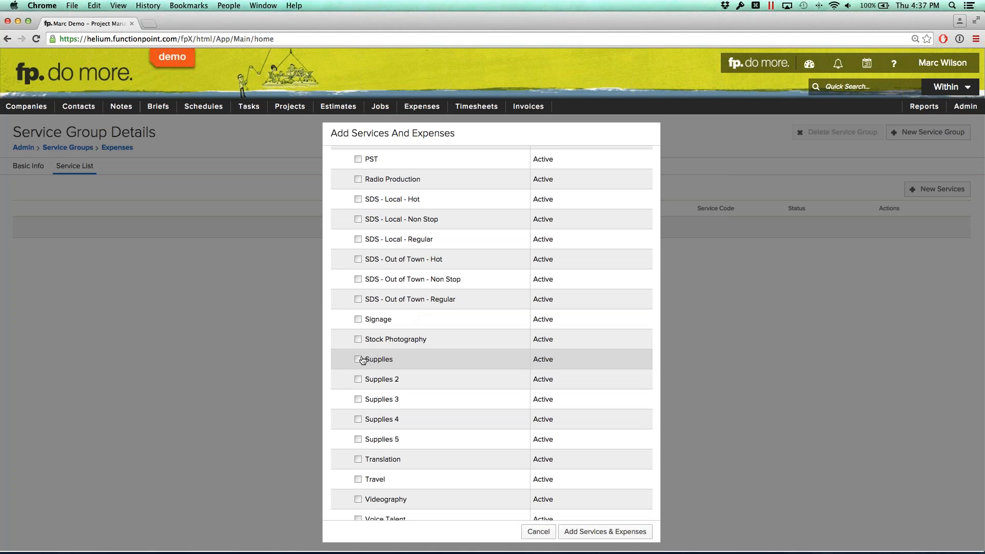
pyautogui.click(358, 479)
pyautogui.scroll(-2, 461, 444)
pyautogui.click(358, 477)
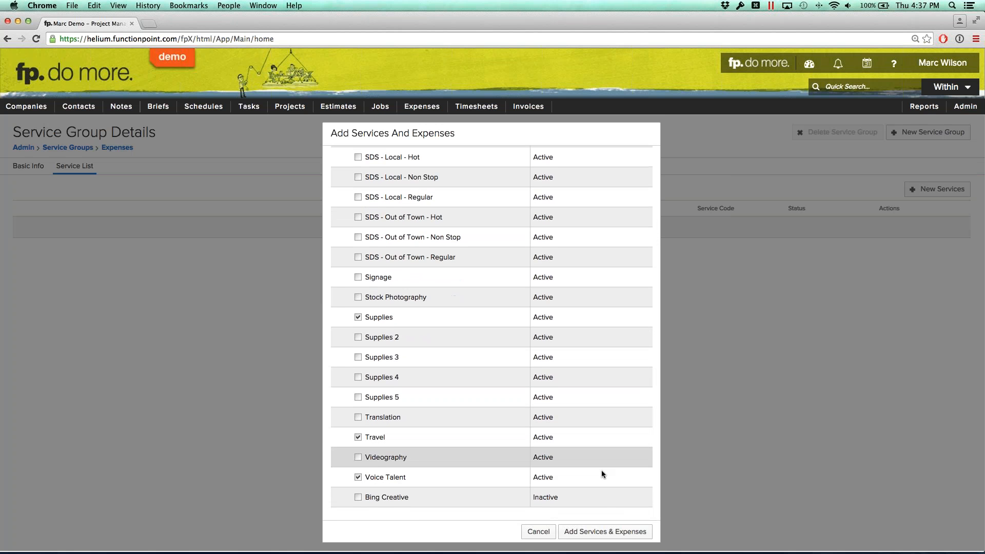
pyautogui.click(598, 533)
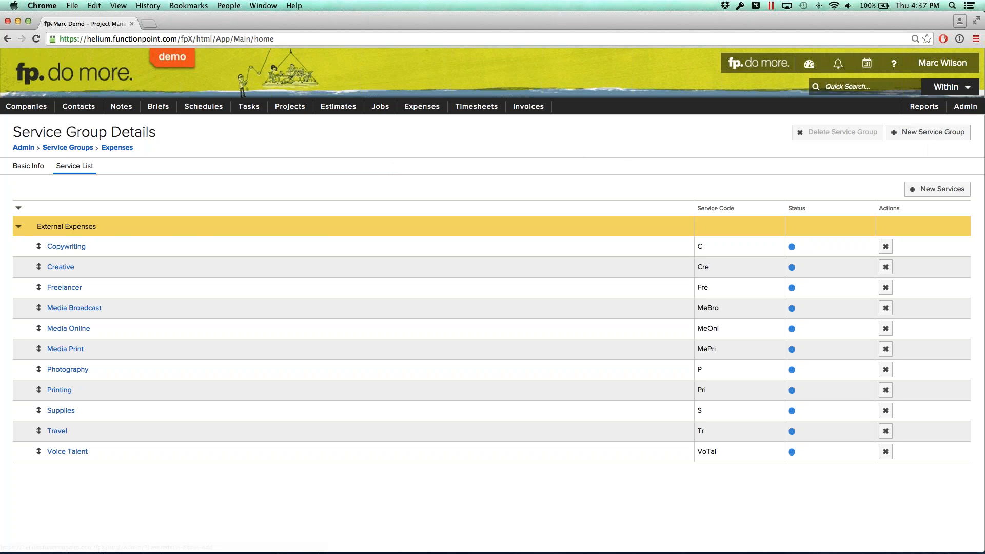
# Step: Bring up the Admin > Rate And Staff Management submenu
pyautogui.moveTo(963, 110)
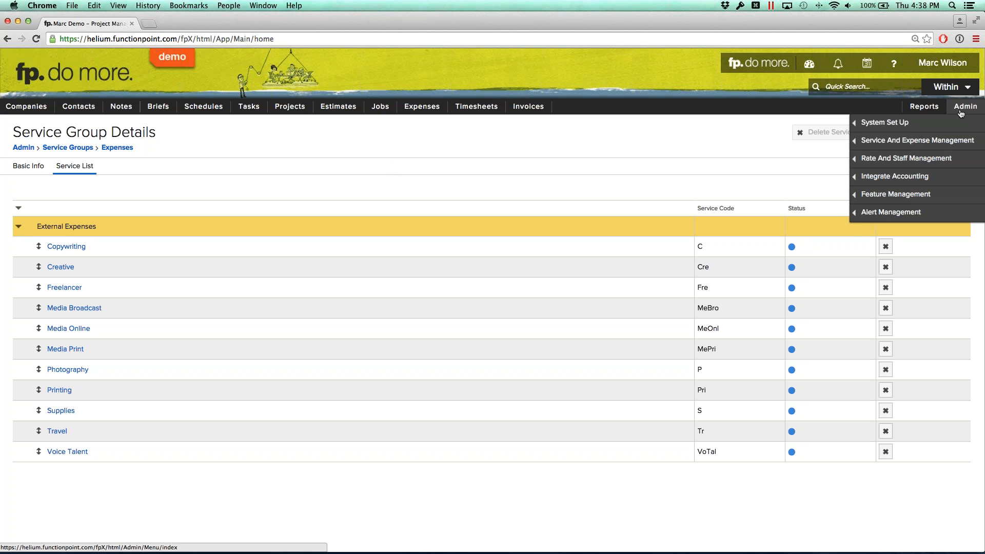
pyautogui.moveTo(903, 158)
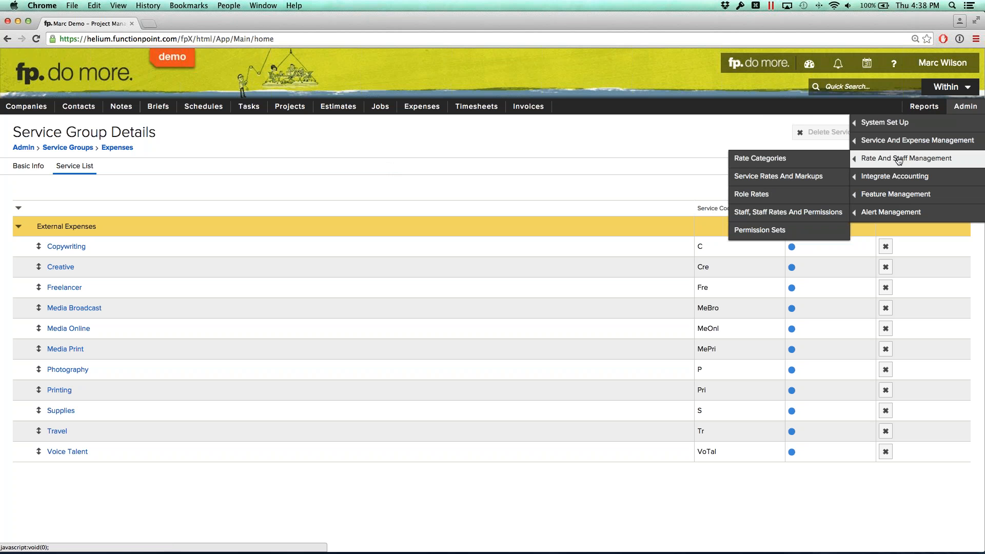
pyautogui.click(783, 159)
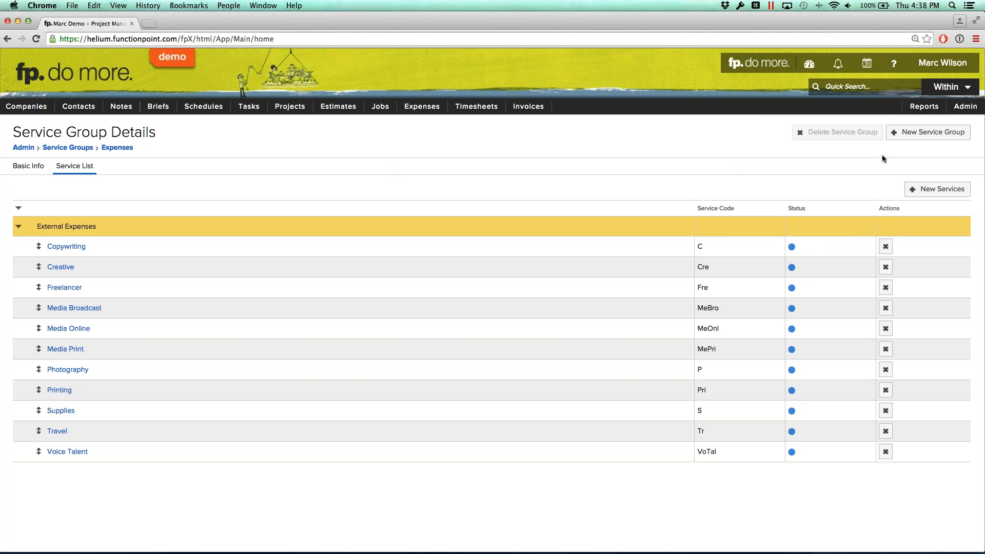
pyautogui.moveTo(903, 158)
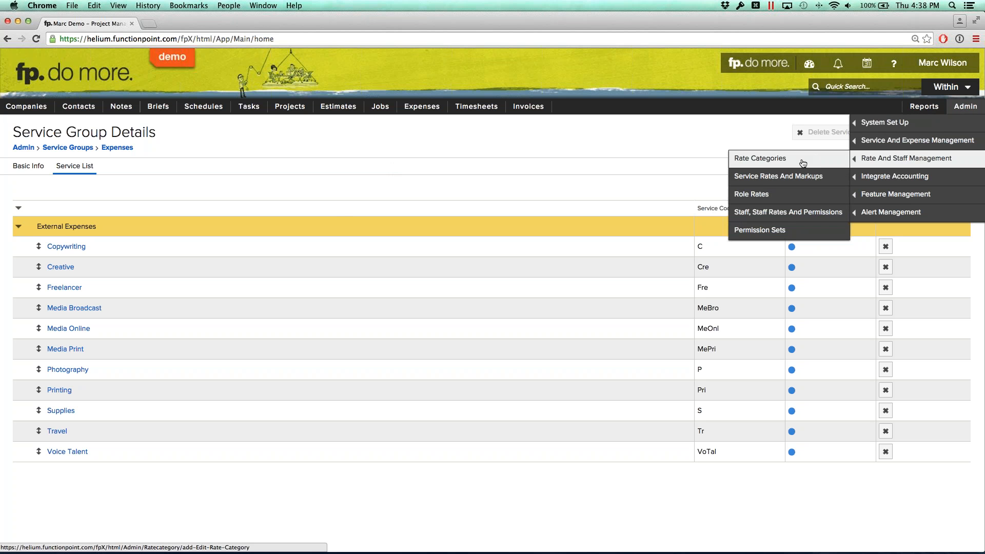
# Step: Open Manage Service Rates and Markups and review the Client Standard and Higher rate columns
pyautogui.click(768, 177)
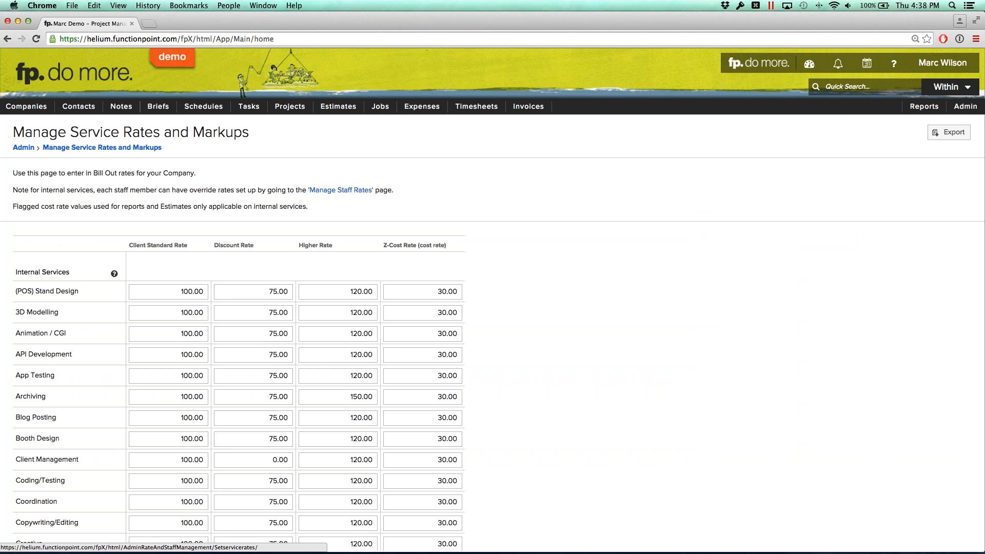
pyautogui.moveTo(130, 245); pyautogui.dragTo(354, 242)
pyautogui.scroll(-1, 205, 244)
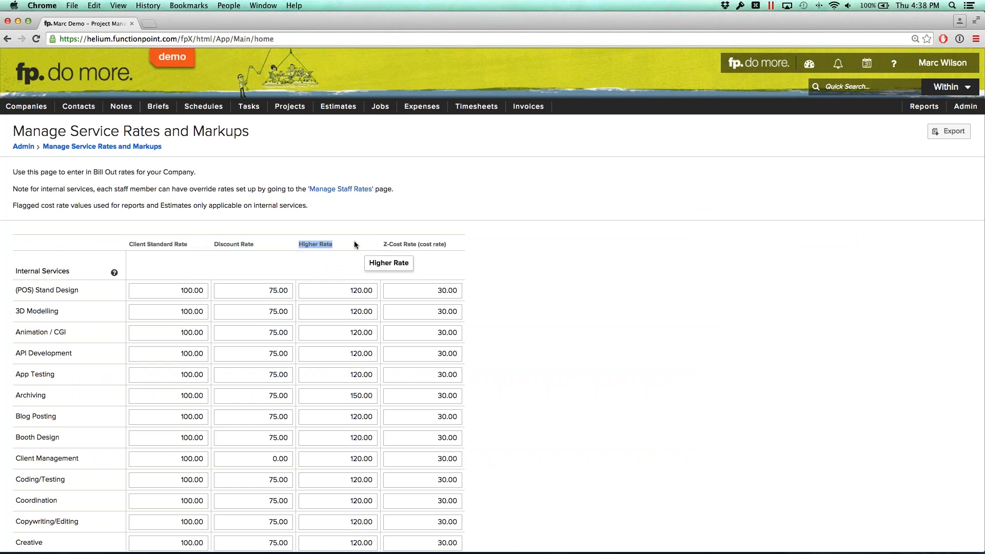
pyautogui.scroll(1, 353, 246)
pyautogui.click(343, 270)
pyautogui.doubleClick(351, 291)
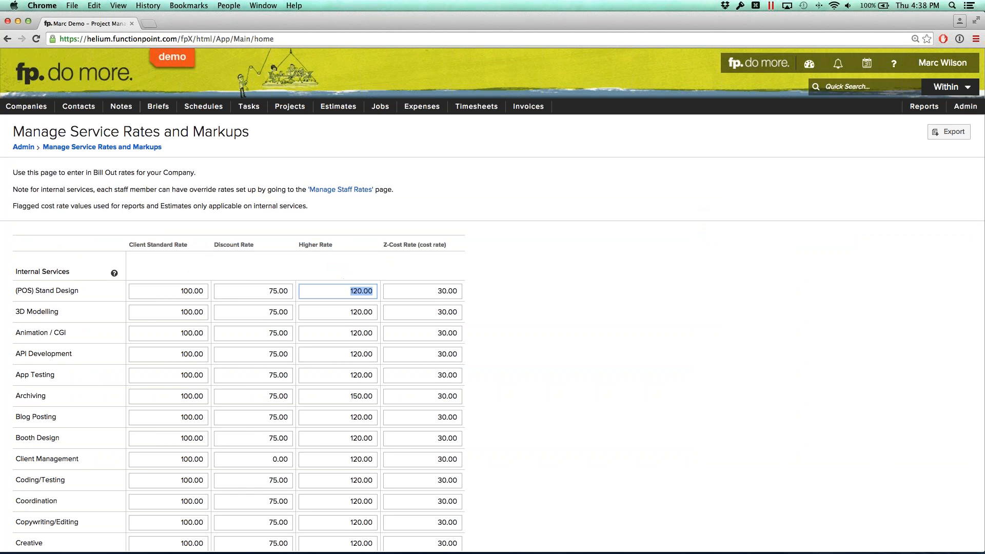
pyautogui.click(29, 294)
# Step: Review the rates further down, including the Editing and Non Billable Issues rows
pyautogui.scroll(-10, 113, 294)
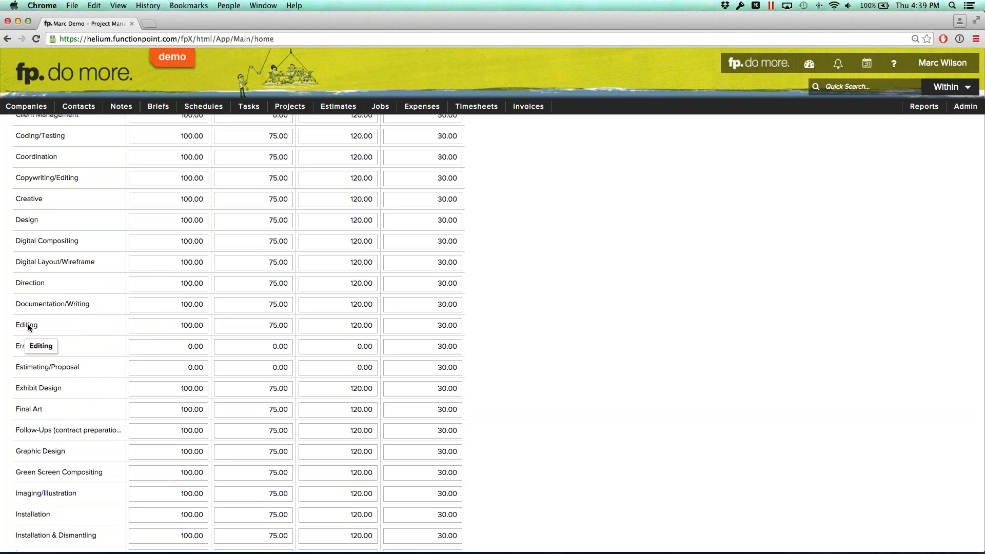
pyautogui.moveTo(33, 325); pyautogui.dragTo(66, 346)
pyautogui.click(69, 365)
pyautogui.scroll(-1, 69, 365)
pyautogui.scroll(-12, 69, 365)
pyautogui.click(66, 347)
pyautogui.scroll(10, 65, 346)
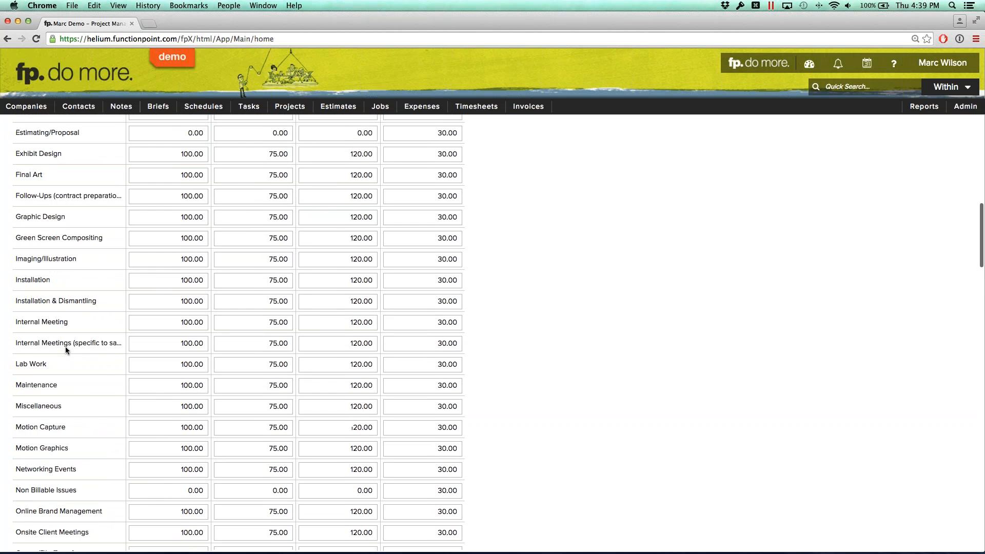
# Step: Point out Errand's zero bill-out rates and its 30.00 cost rate
pyautogui.doubleClick(20, 307)
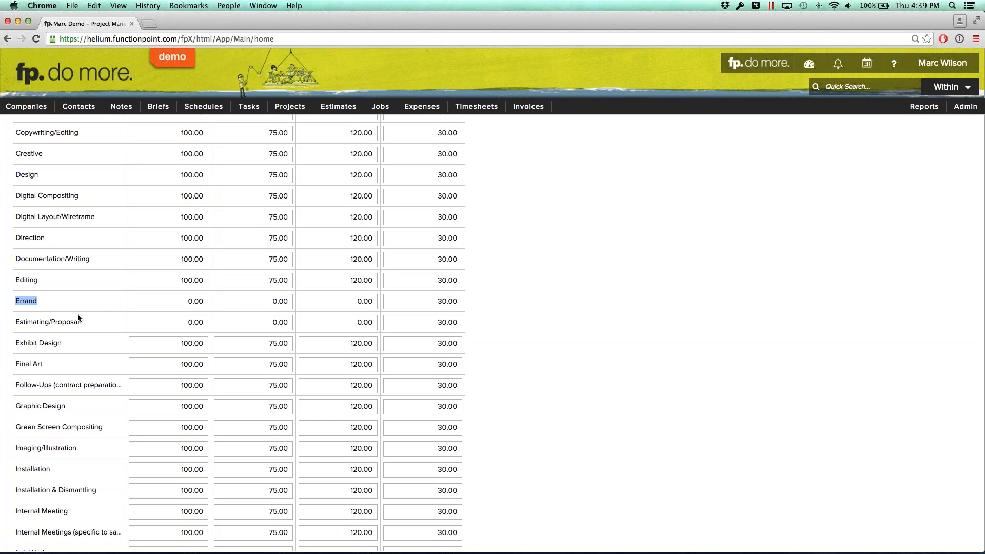
pyautogui.moveTo(181, 302); pyautogui.dragTo(376, 301)
pyautogui.click(375, 301)
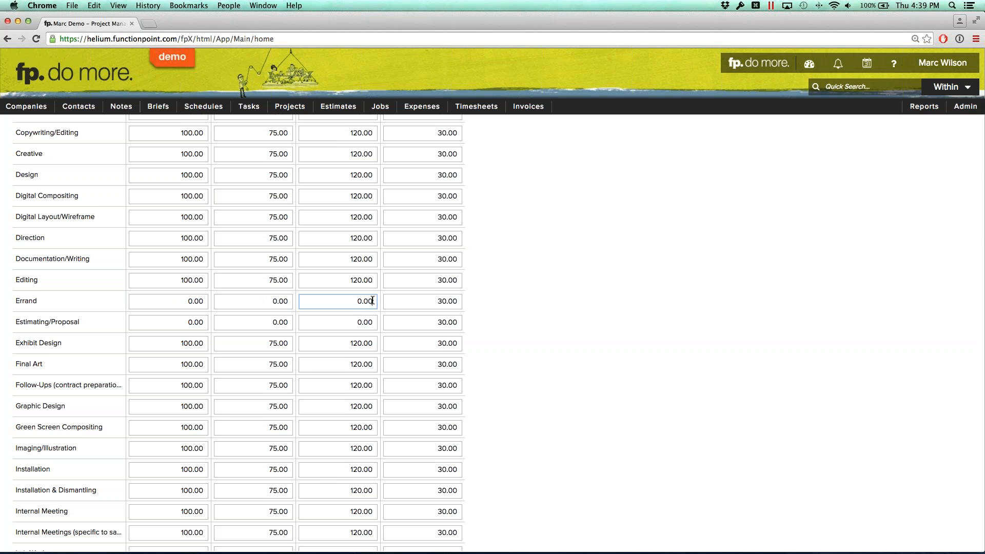
pyautogui.scroll(1, 421, 302)
pyautogui.moveTo(427, 303); pyautogui.dragTo(462, 303)
pyautogui.click(487, 303)
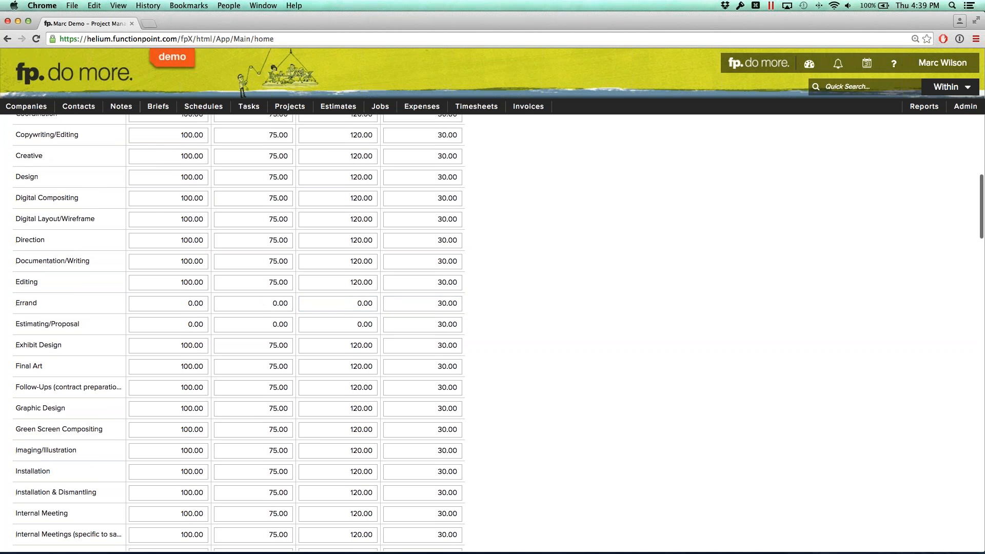
pyautogui.scroll(10, 449, 266)
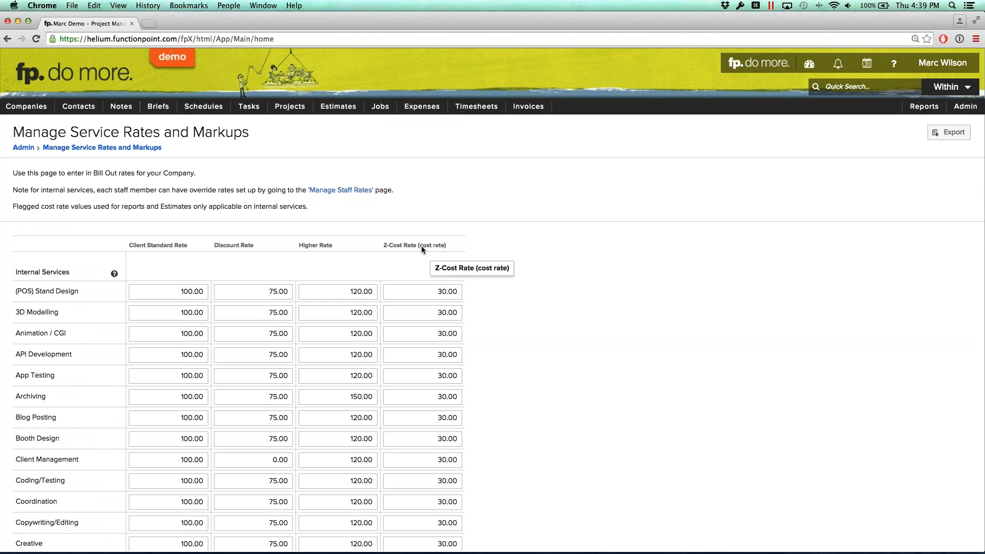
pyautogui.moveTo(421, 245); pyautogui.dragTo(444, 246)
pyautogui.click(540, 295)
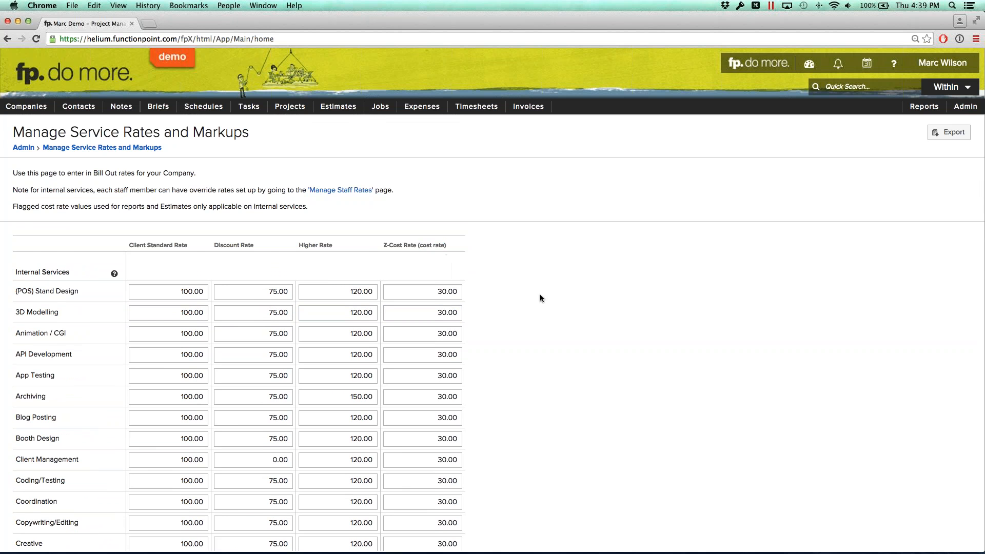
pyautogui.scroll(-12, 540, 295)
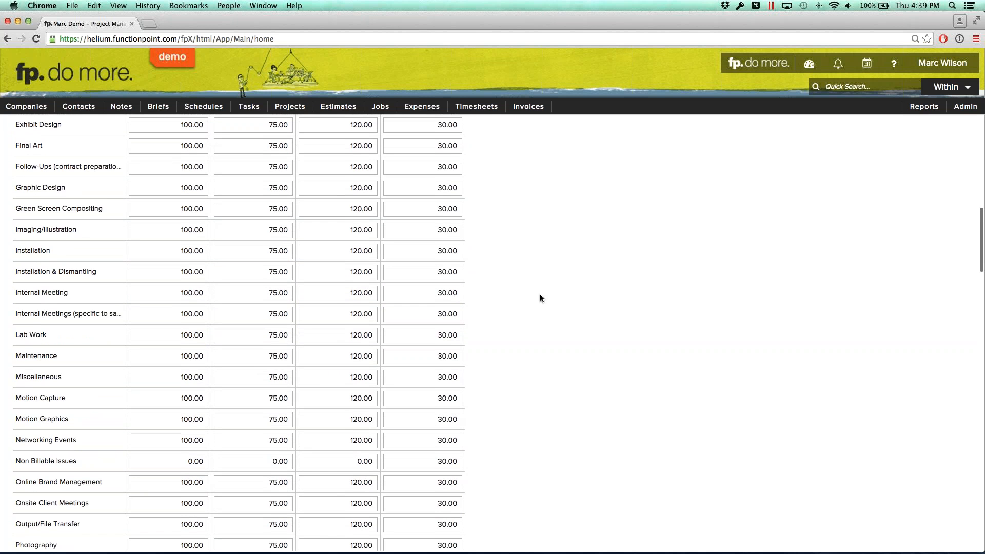
pyautogui.scroll(-2, 540, 298)
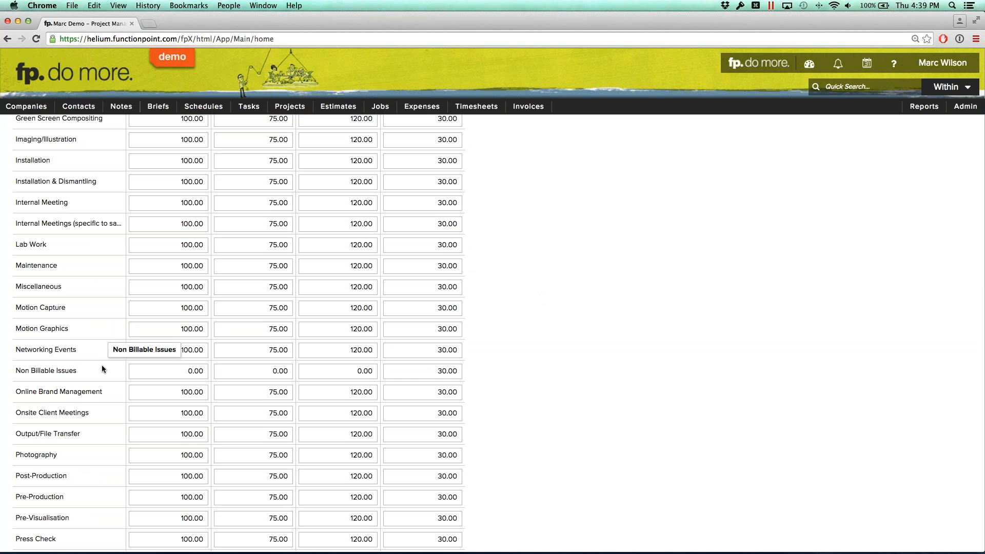
pyautogui.click(419, 373)
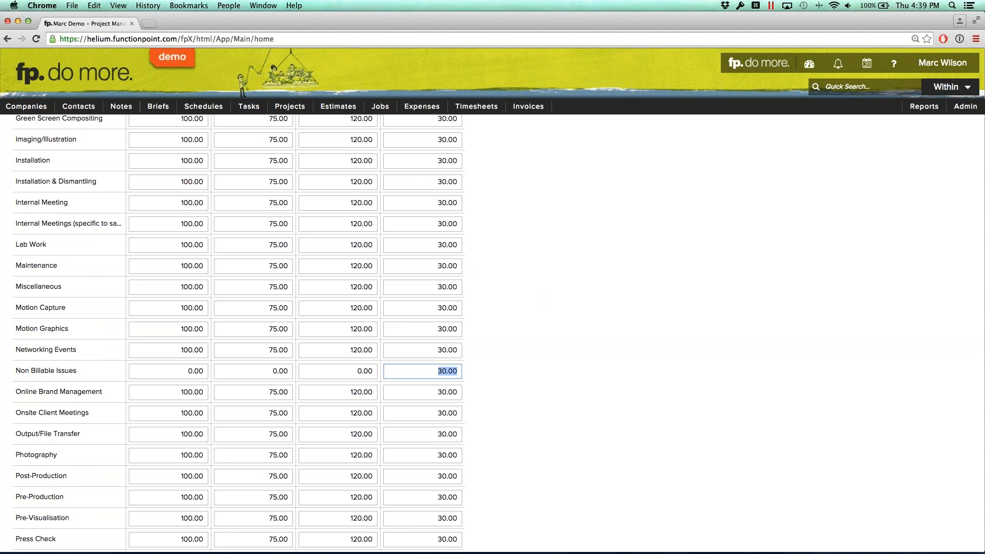
pyautogui.click(464, 372)
pyautogui.scroll(10, 469, 371)
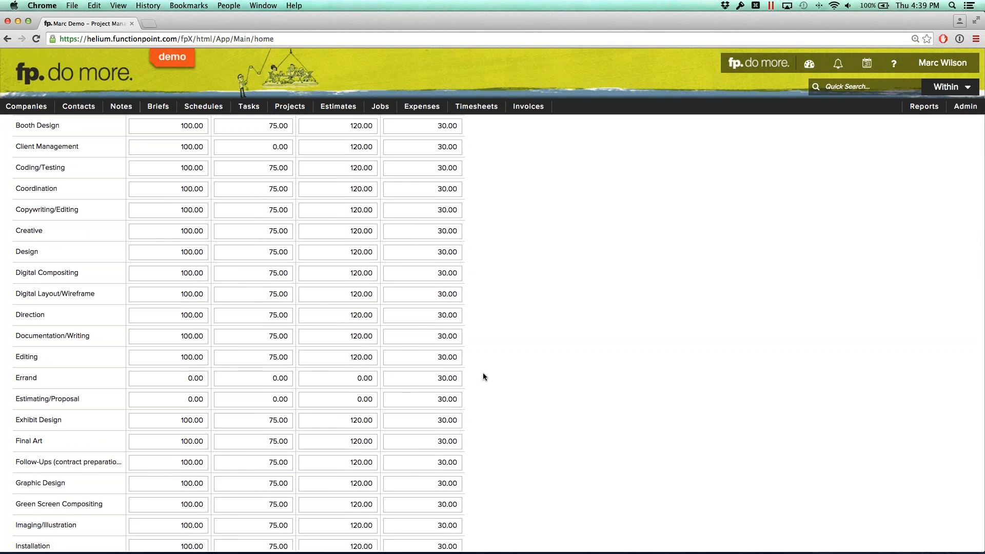
pyautogui.scroll(3, 514, 378)
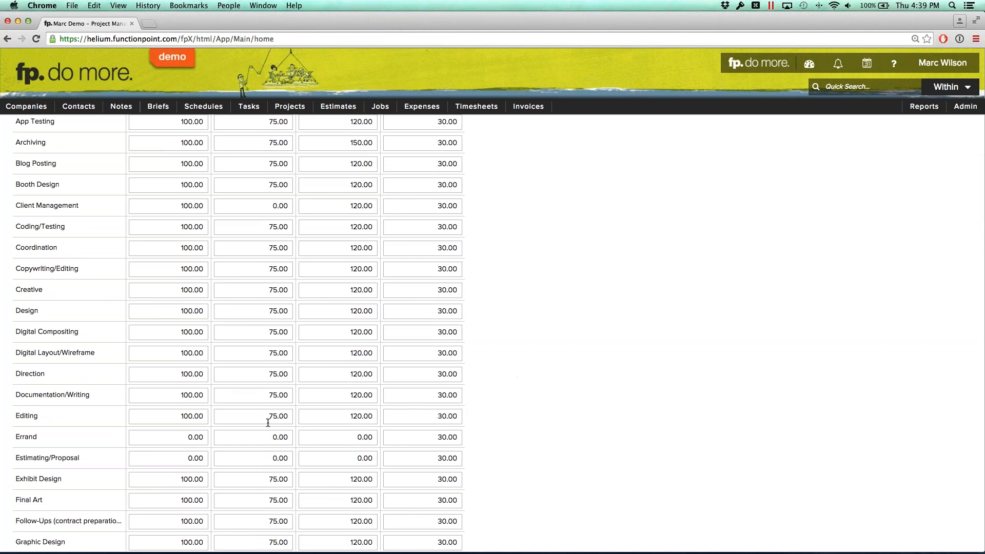
pyautogui.click(181, 436)
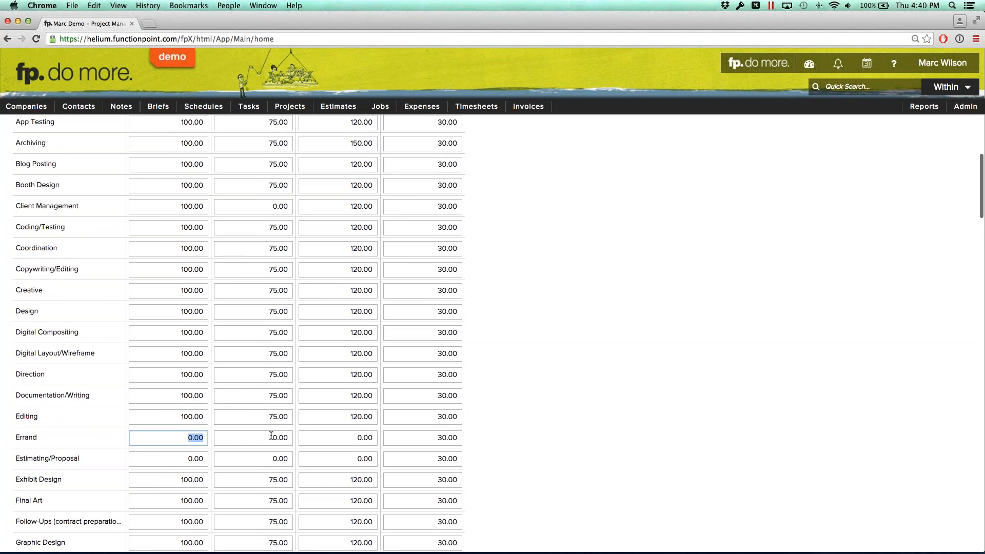
pyautogui.click(274, 436)
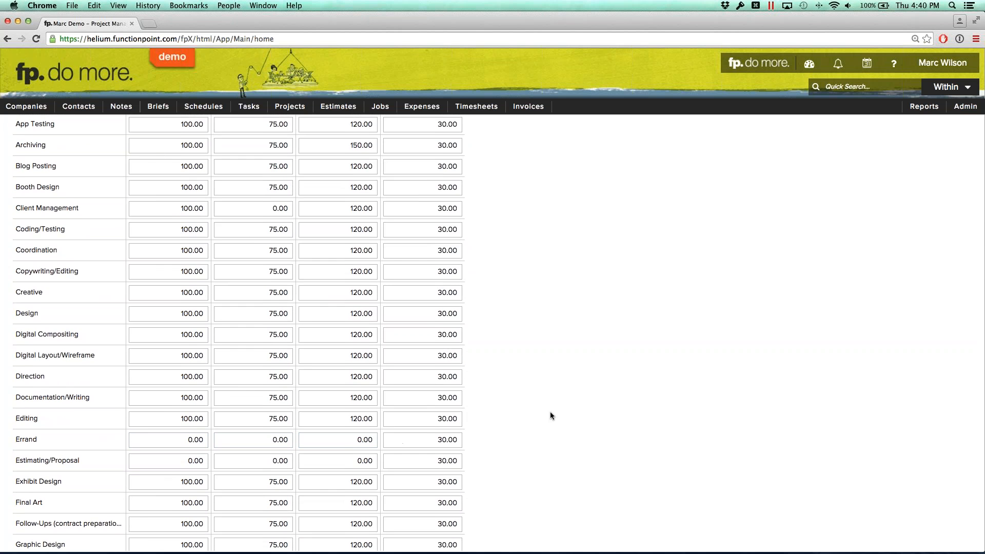
pyautogui.scroll(5, 550, 411)
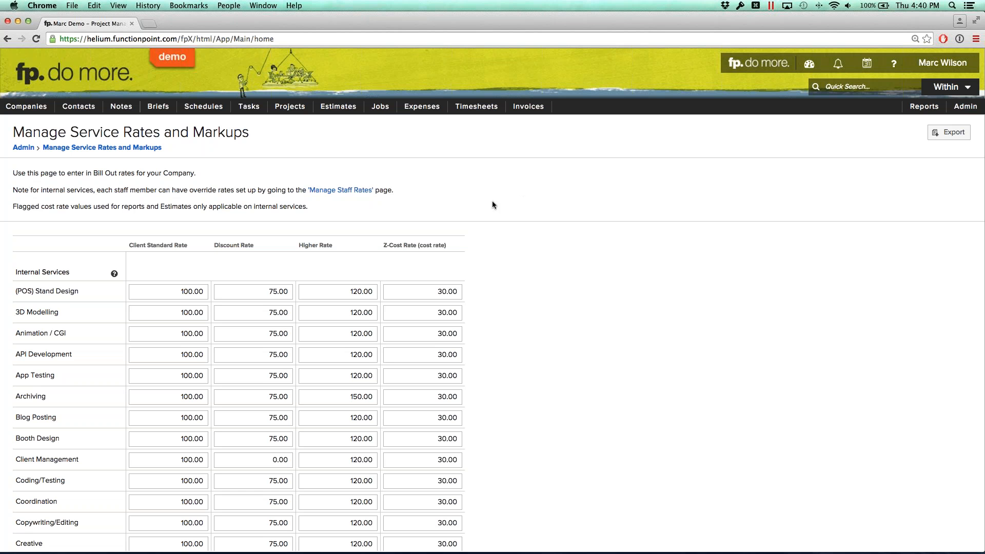
# Step: Open Manage Staff Rates and review the Client Standard Rate beside services like 3D Modelling
pyautogui.click(352, 194)
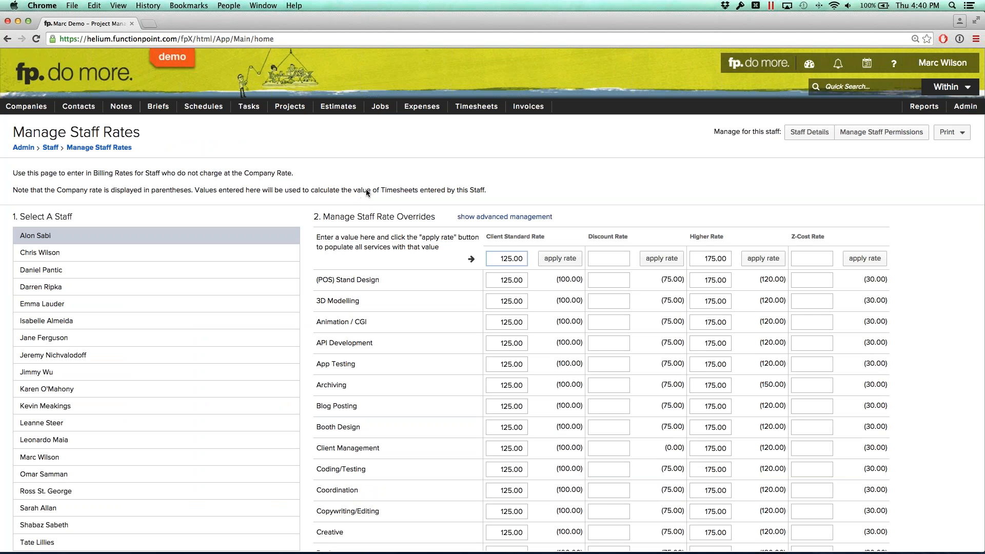
pyautogui.moveTo(486, 237); pyautogui.dragTo(543, 236)
pyautogui.click(435, 251)
pyautogui.moveTo(319, 301); pyautogui.dragTo(361, 300)
pyautogui.click(436, 302)
pyautogui.moveTo(556, 299); pyautogui.dragTo(581, 300)
pyautogui.click(574, 302)
# Step: Inspect the (POS) Stand Design 125.00 override against the company standard and discount rates
pyautogui.moveTo(497, 280); pyautogui.dragTo(530, 286)
pyautogui.click(534, 296)
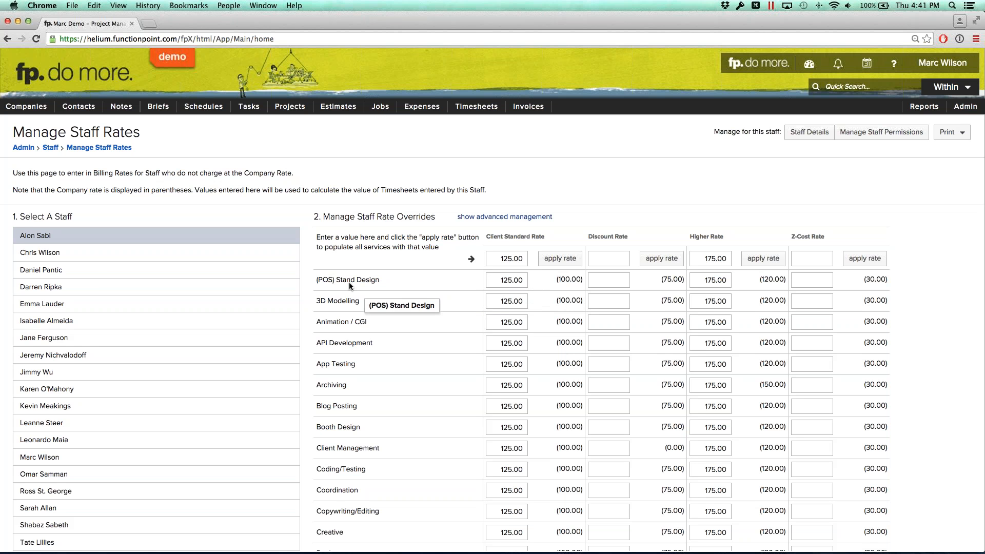
pyautogui.click(496, 280)
pyautogui.doubleClick(510, 280)
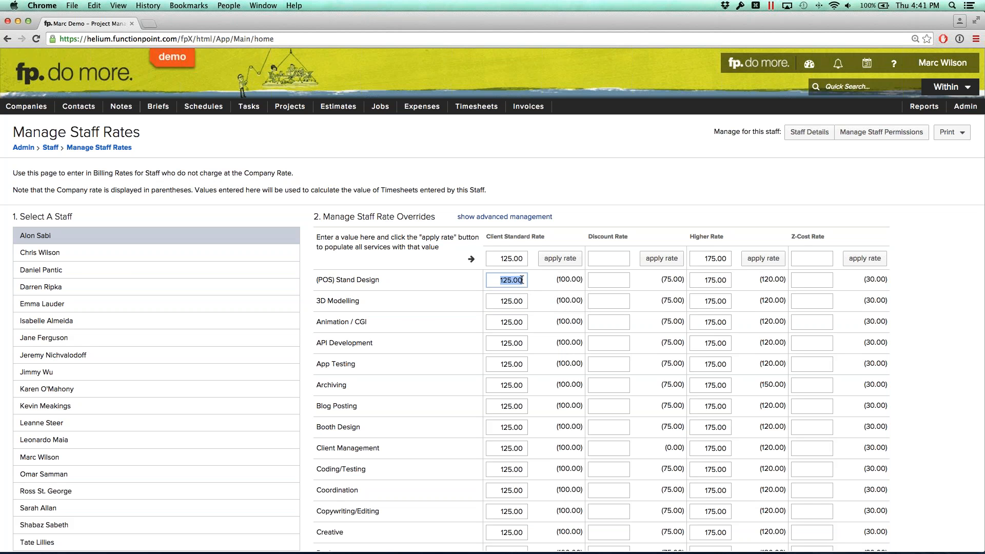
pyautogui.press('Right')
pyautogui.moveTo(548, 278); pyautogui.dragTo(578, 280)
pyautogui.click(573, 279)
pyautogui.click(619, 280)
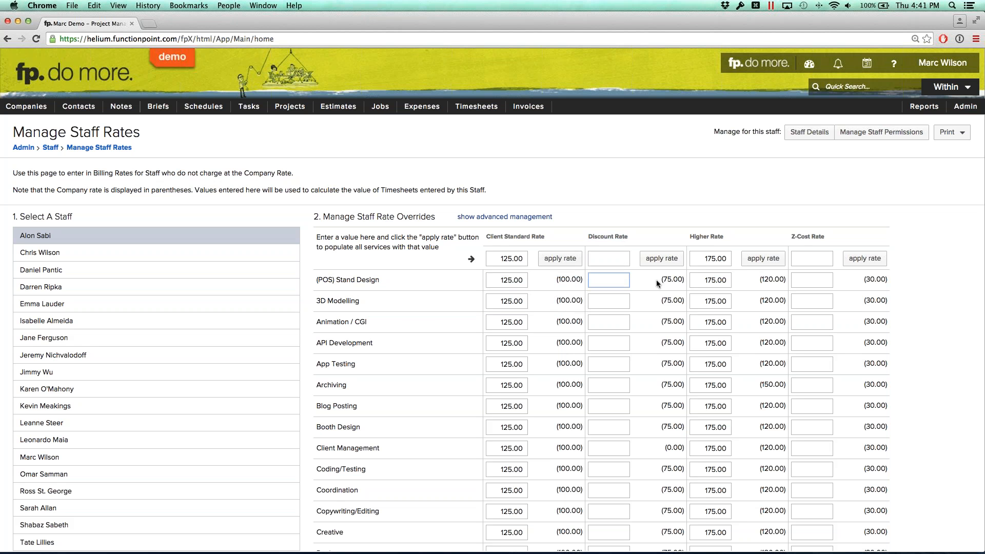
pyautogui.moveTo(660, 279); pyautogui.dragTo(666, 279)
# Step: Load the third staff member and compare their overrides with the company standard, discount and higher rates
pyautogui.click(77, 272)
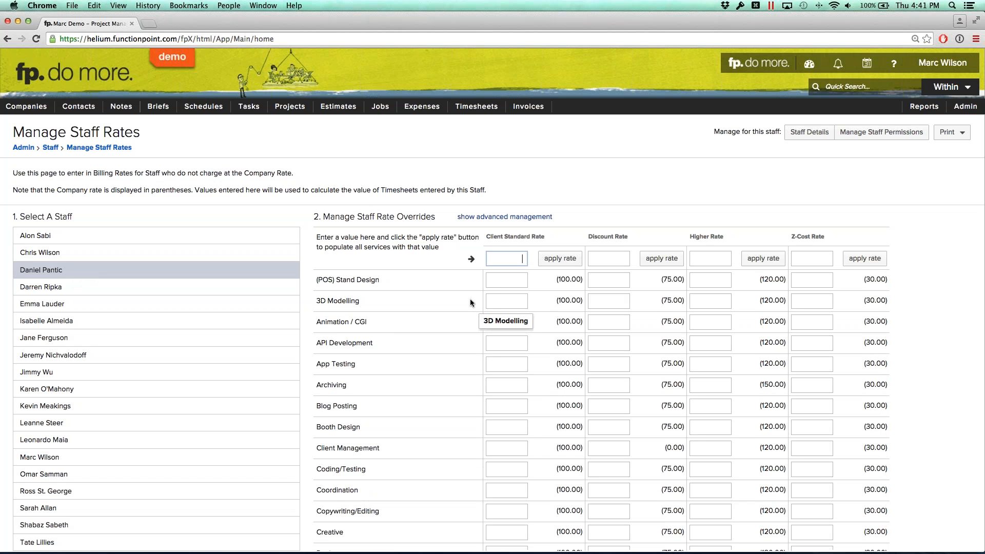
pyautogui.click(513, 277)
pyautogui.press('Tab')
pyautogui.press('Tab')
pyautogui.press('Tab')
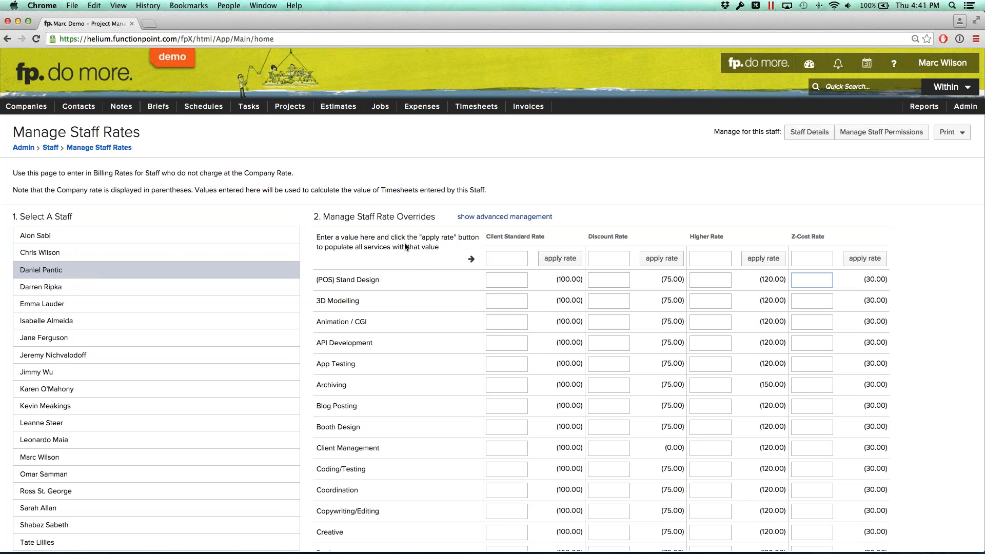
pyautogui.moveTo(552, 279); pyautogui.dragTo(585, 279)
pyautogui.moveTo(649, 281); pyautogui.dragTo(685, 280)
pyautogui.moveTo(758, 281); pyautogui.dragTo(774, 279)
pyautogui.click(767, 279)
# Step: Show the fourth staff member's rate overrides and scroll down to the Errand row
pyautogui.click(78, 288)
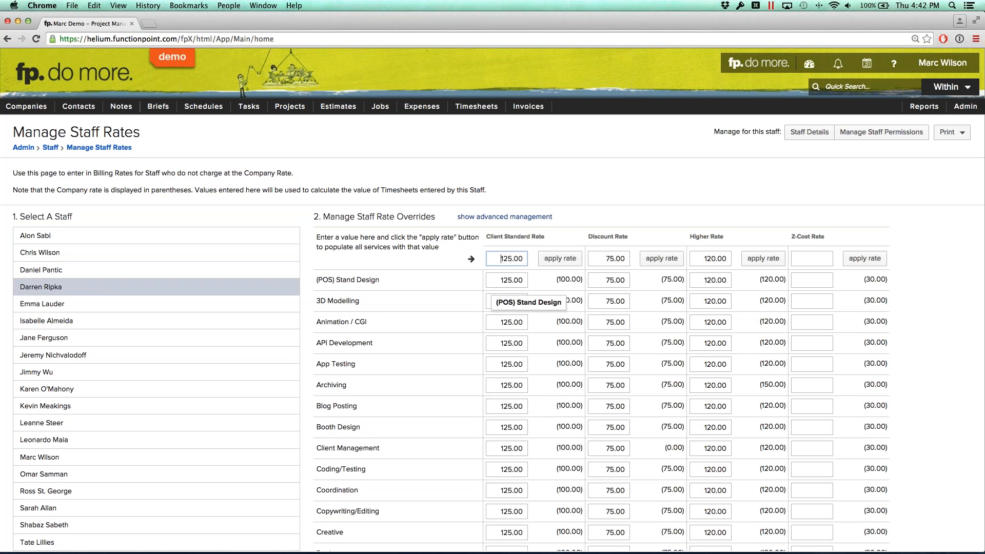
pyautogui.click(494, 282)
pyautogui.click(456, 294)
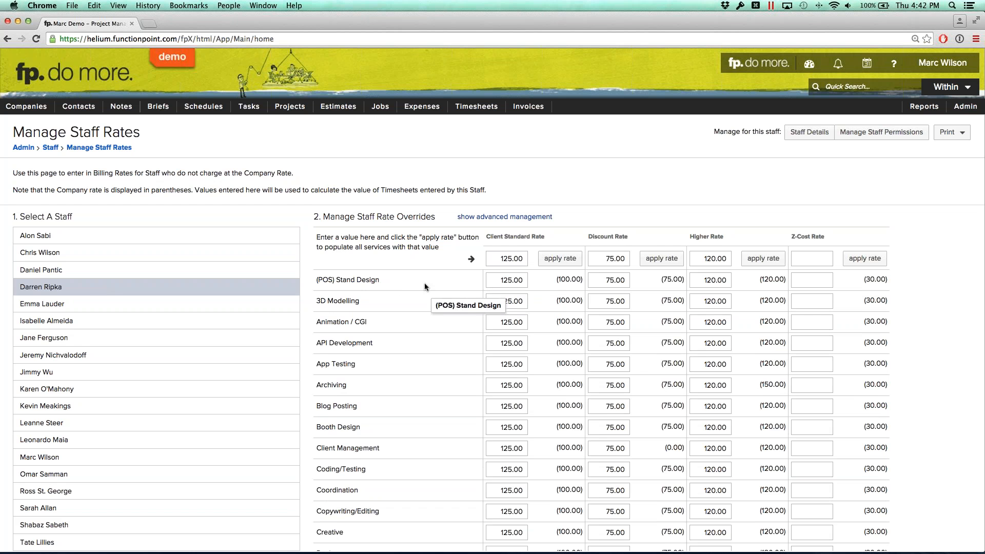
pyautogui.scroll(-3, 443, 286)
pyautogui.scroll(-8, 444, 287)
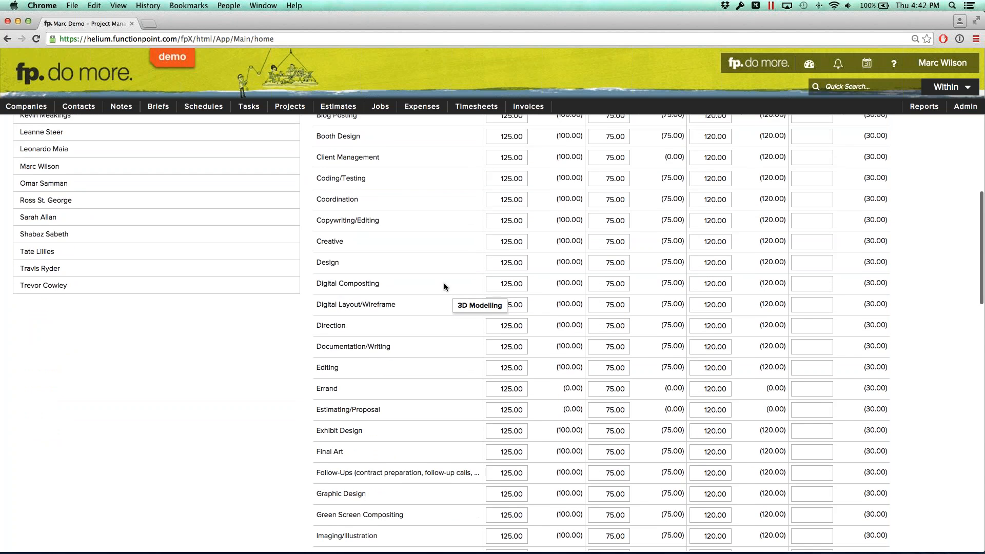
pyautogui.moveTo(362, 347); pyautogui.dragTo(348, 357)
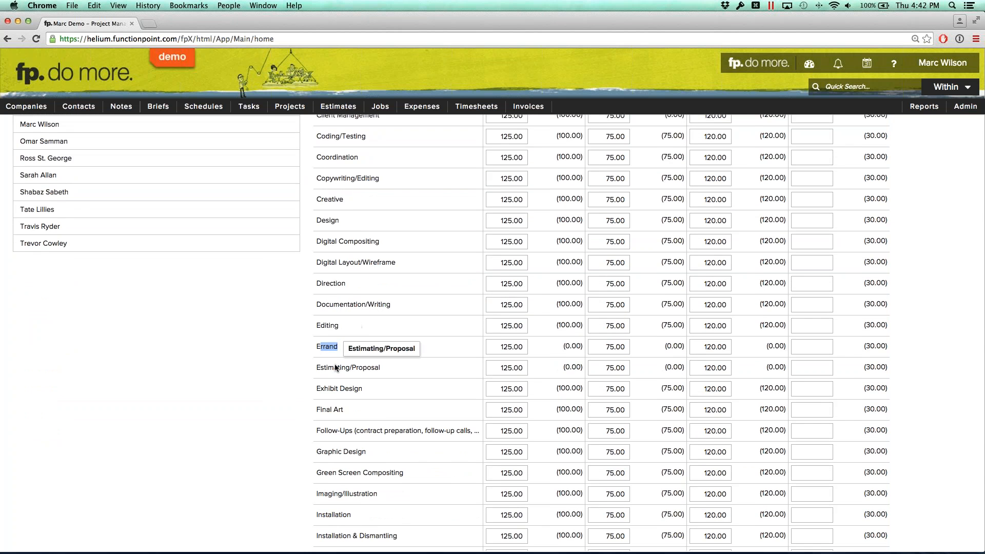
pyautogui.click(364, 367)
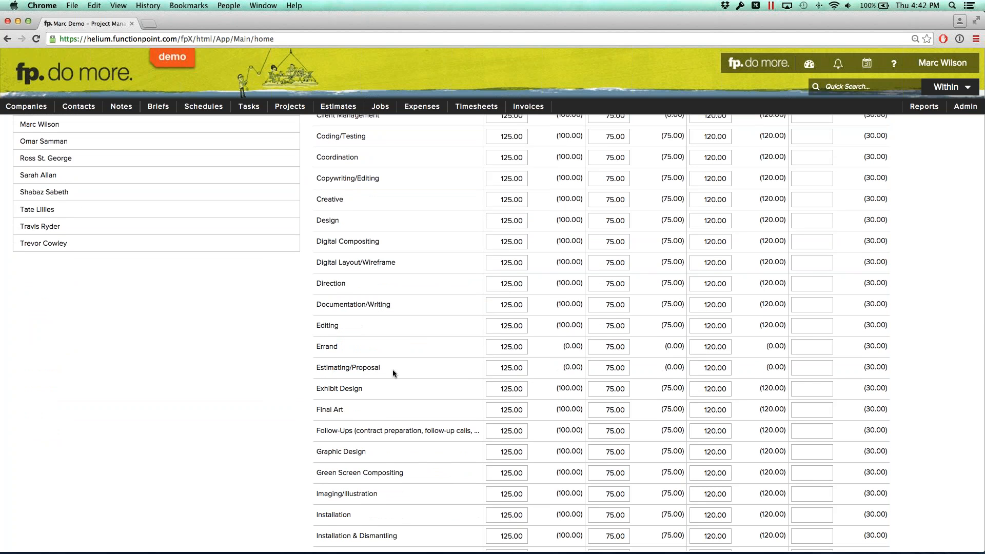
# Step: Replace the Errand and Estimating/Proposal override values, such as 125.00 and 120.00, with 0
pyautogui.click(496, 368)
pyautogui.moveTo(496, 368); pyautogui.dragTo(545, 369)
pyautogui.write('0')
pyautogui.click(582, 366)
pyautogui.moveTo(504, 347); pyautogui.dragTo(636, 368)
pyautogui.write('0')
pyautogui.press('Tab')
pyautogui.write('00')
pyautogui.doubleClick(716, 347)
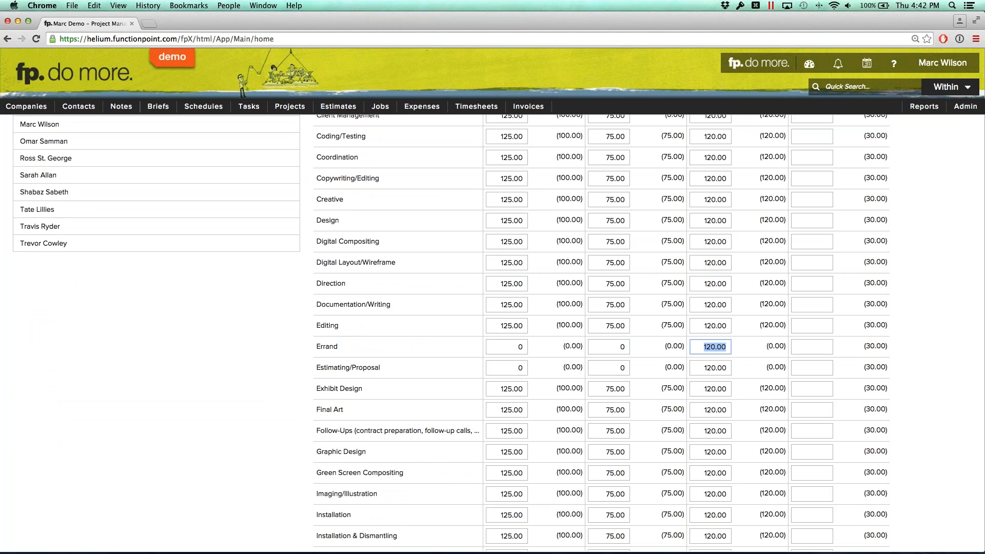
pyautogui.write('0')
# Step: Delete the remaining Errand and Estimating/Proposal override values so every field is blank
pyautogui.click(706, 368)
pyautogui.write('0')
pyautogui.doubleClick(718, 367)
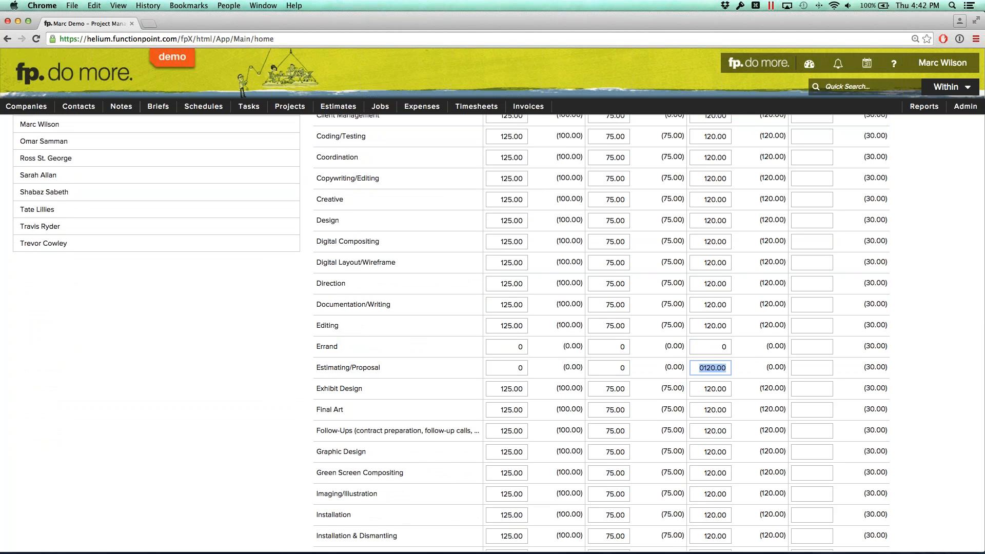
pyautogui.press('BackSpace')
pyautogui.doubleClick(720, 347)
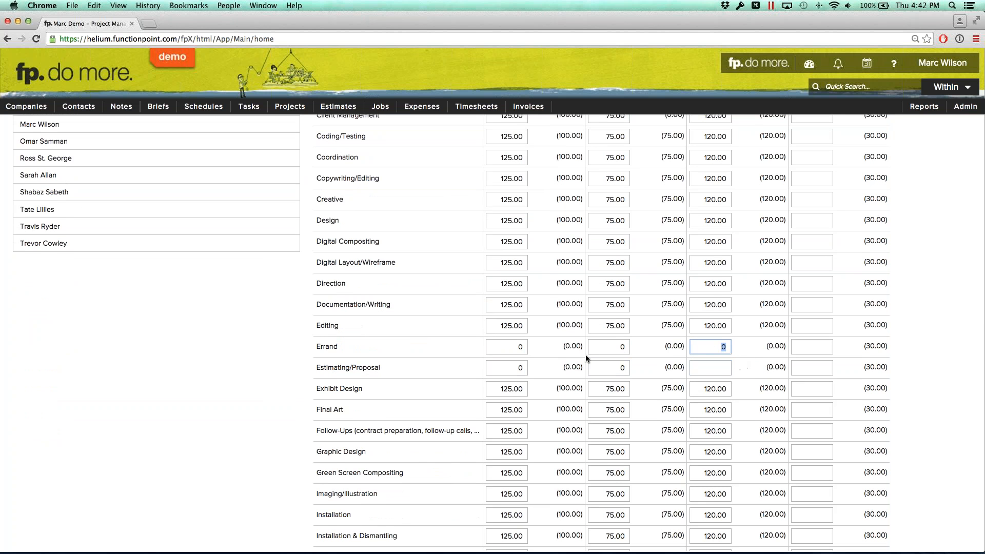
pyautogui.press('BackSpace')
pyautogui.doubleClick(620, 347)
pyautogui.press('BackSpace')
pyautogui.doubleClick(620, 368)
pyautogui.press('BackSpace')
pyautogui.click(519, 368)
pyautogui.press('BackSpace')
pyautogui.doubleClick(520, 347)
pyautogui.click(540, 349)
pyautogui.scroll(-20, 540, 349)
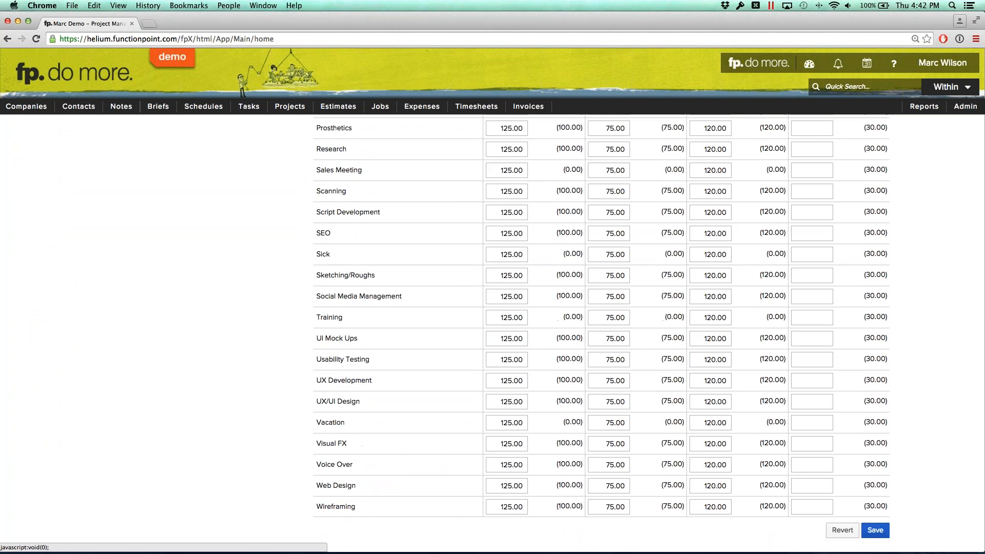
# Step: Save the override changes and review the first staff member's Errand and Estimating/Proposal rates
pyautogui.click(875, 530)
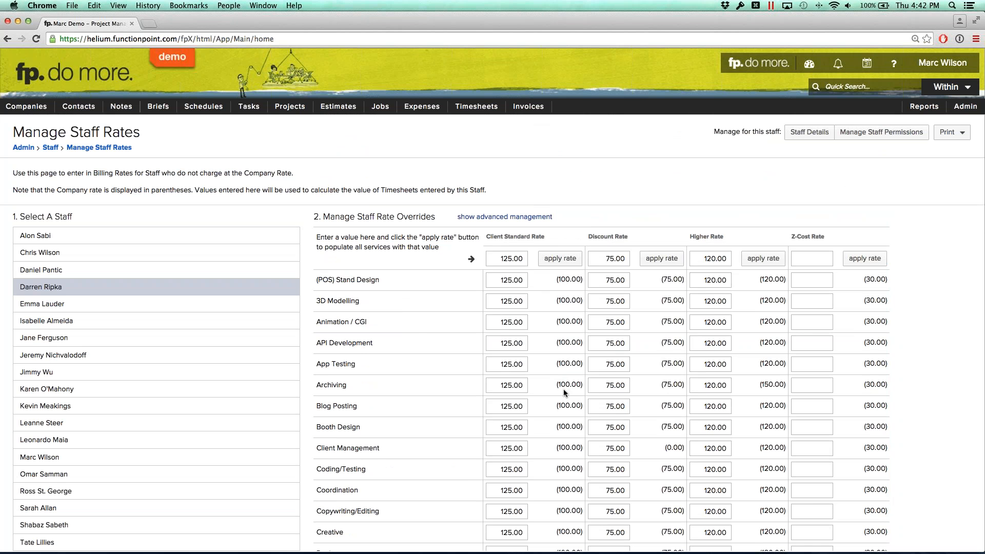
pyautogui.click(67, 237)
pyautogui.scroll(-10, 445, 412)
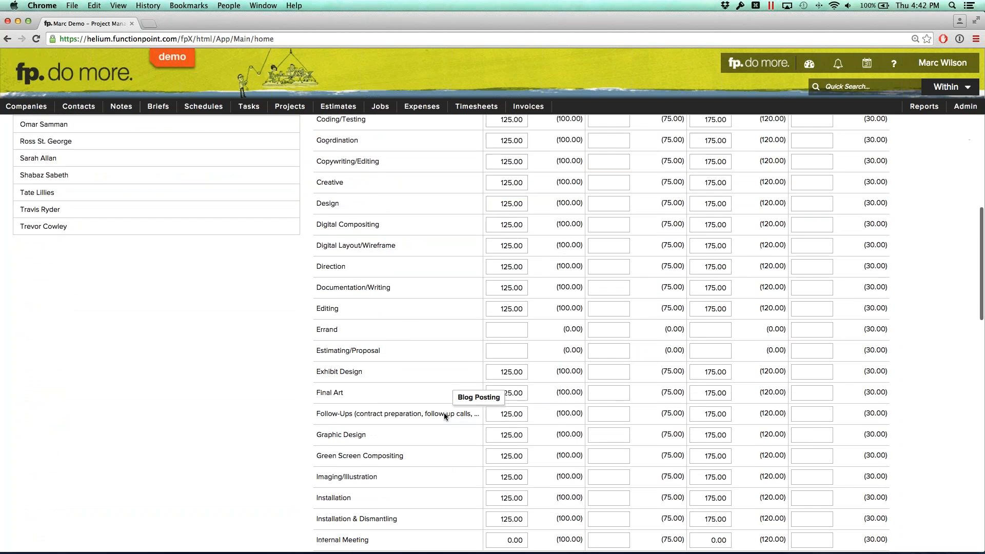
pyautogui.click(506, 322)
pyautogui.click(506, 343)
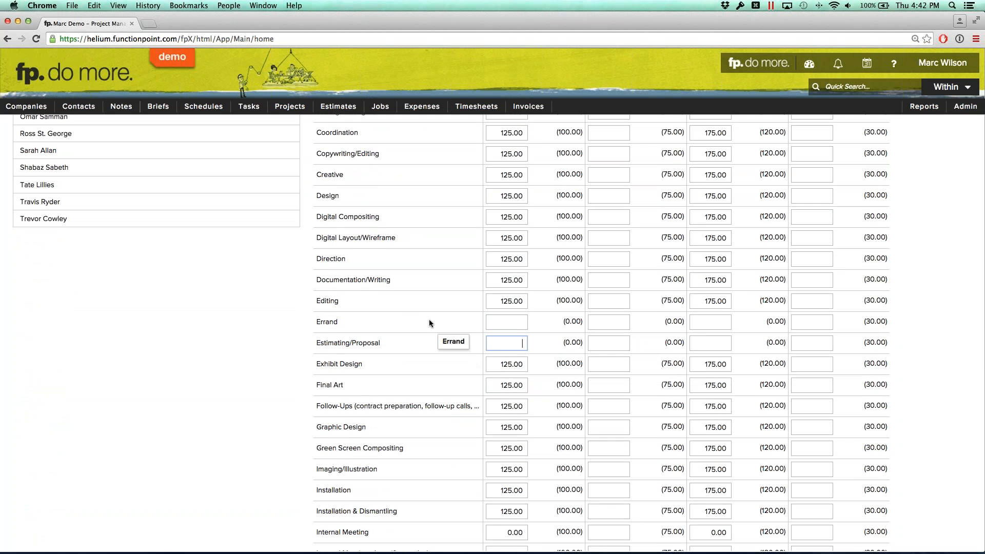
pyautogui.scroll(-5, 441, 338)
# Step: Check the 0.00 Internal Meeting rate, then load a staff member whose overrides are all blank
pyautogui.click(508, 347)
pyautogui.doubleClick(501, 347)
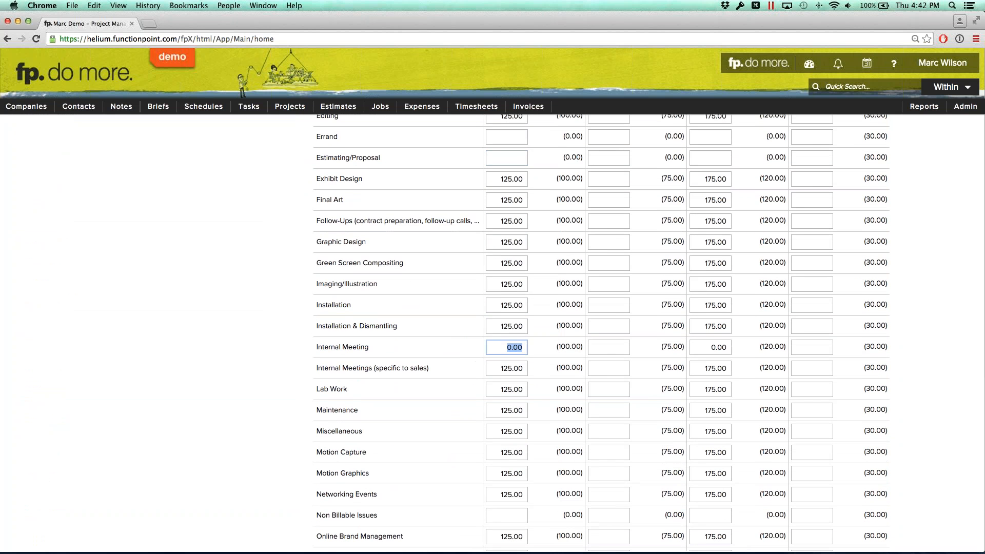
pyautogui.click(419, 328)
pyautogui.scroll(-6, 419, 330)
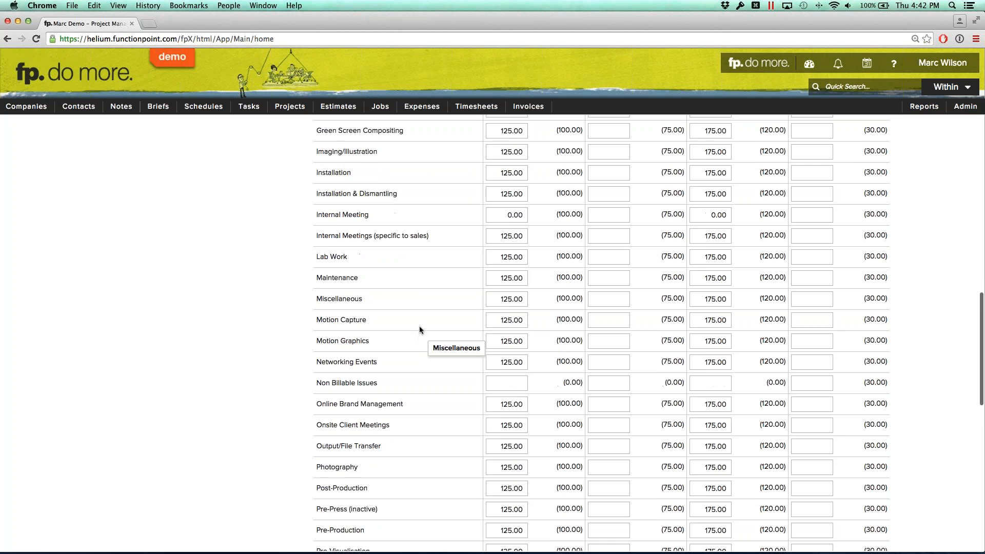
pyautogui.scroll(15, 412, 324)
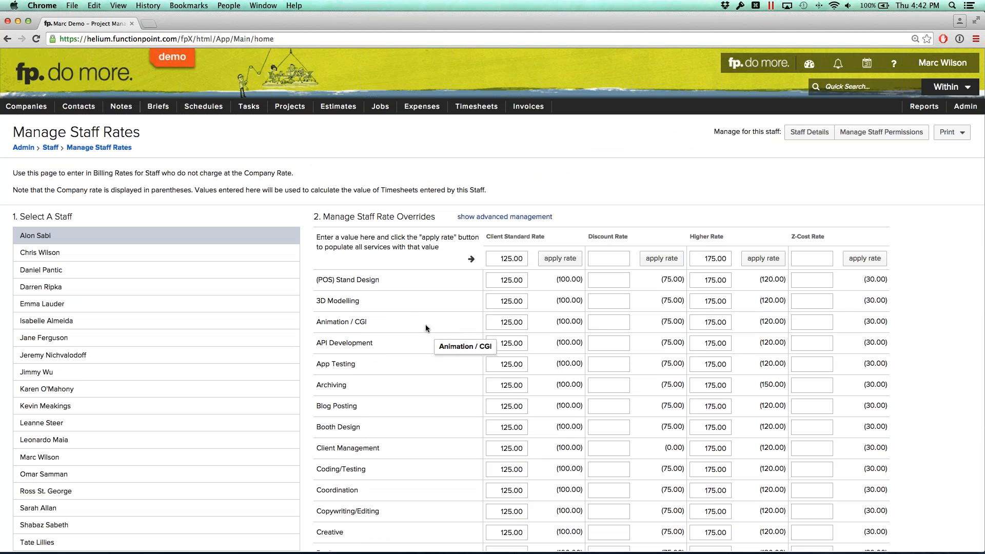
pyautogui.click(69, 271)
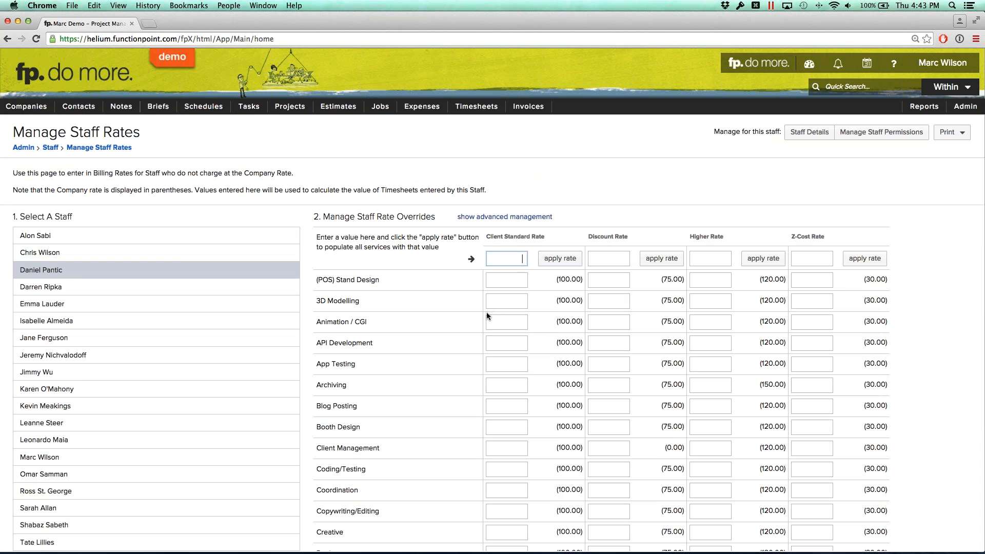
pyautogui.click(350, 172)
pyautogui.moveTo(250, 119)
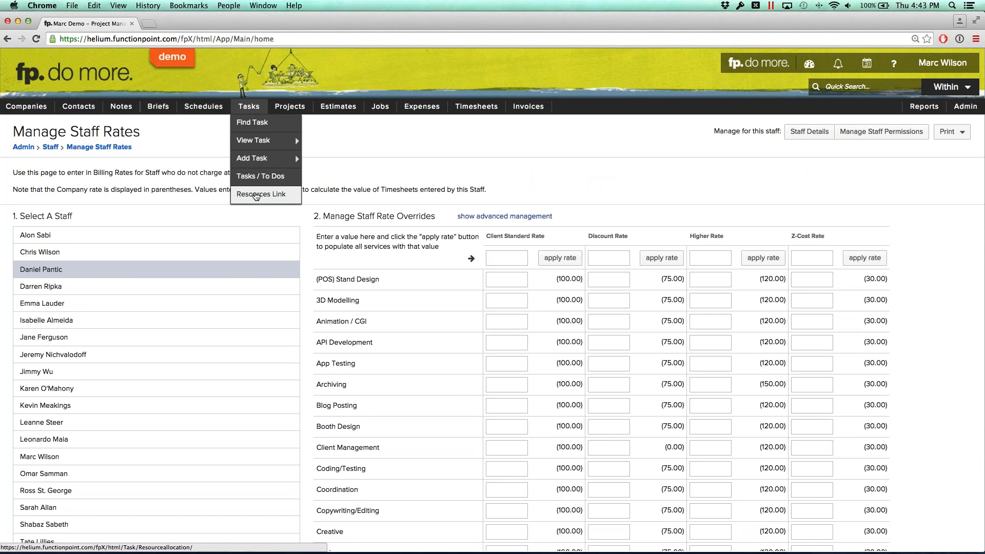
pyautogui.click(255, 195)
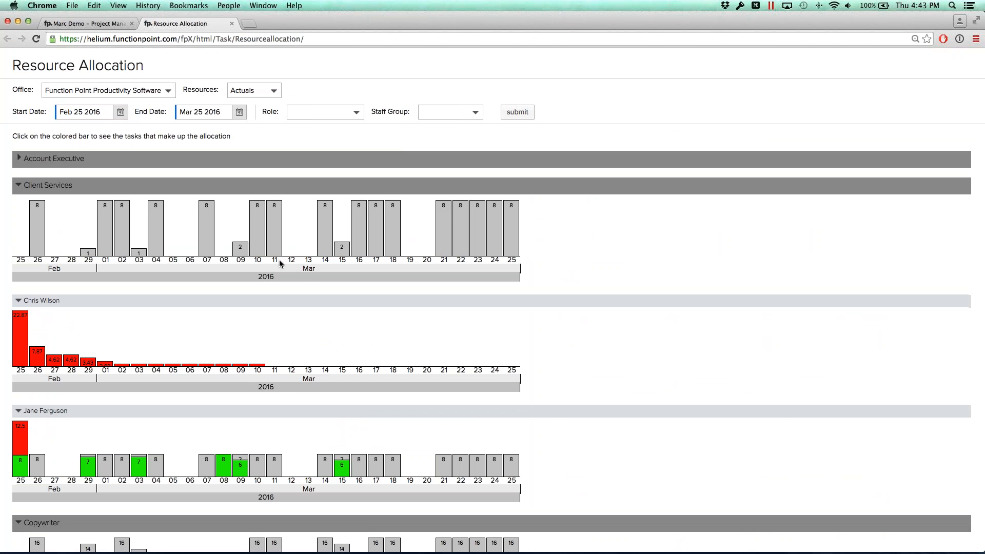
pyautogui.scroll(-3, 280, 263)
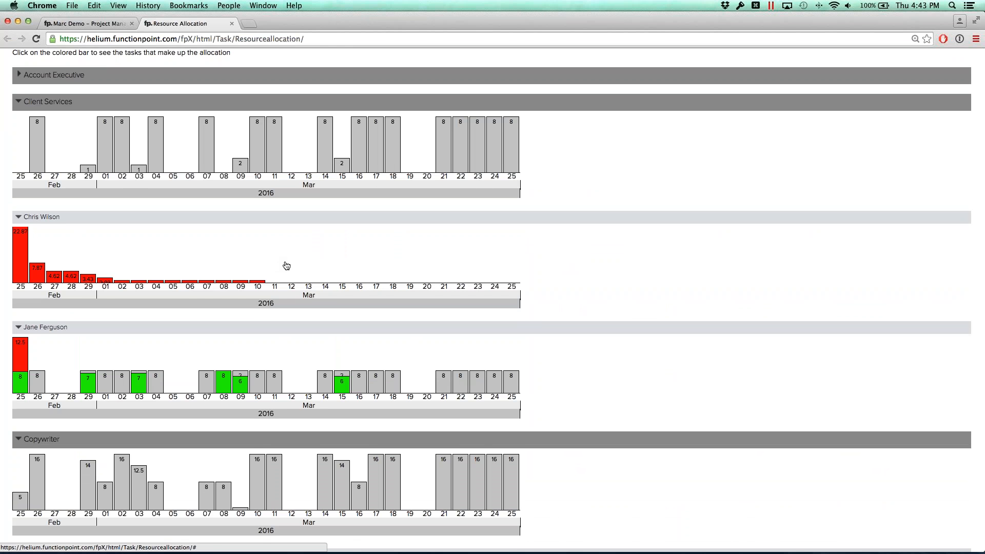
pyautogui.scroll(-1, 282, 264)
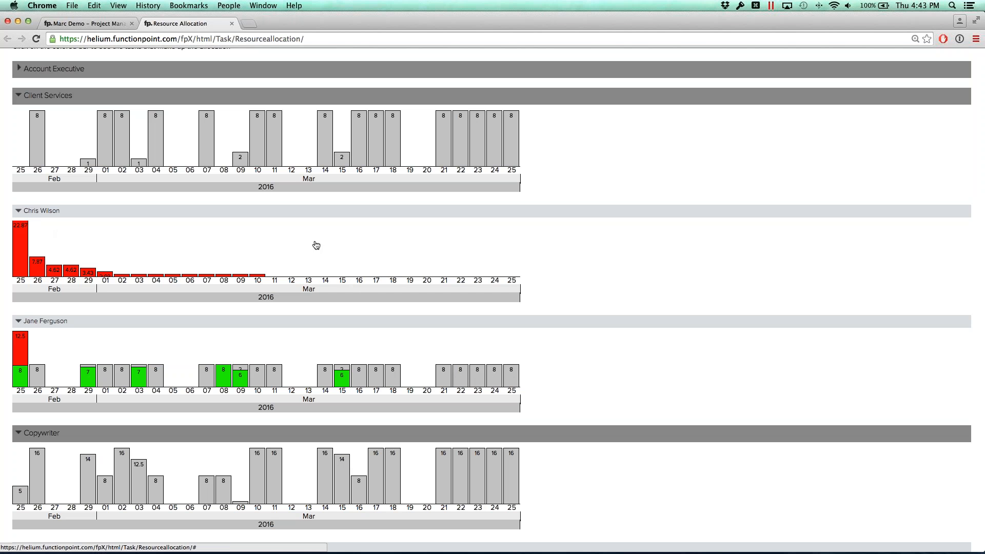
pyautogui.click(233, 25)
# Step: Open the Work Calendar and review office working hours of 8.00 for Monday to Thursday
pyautogui.moveTo(965, 106)
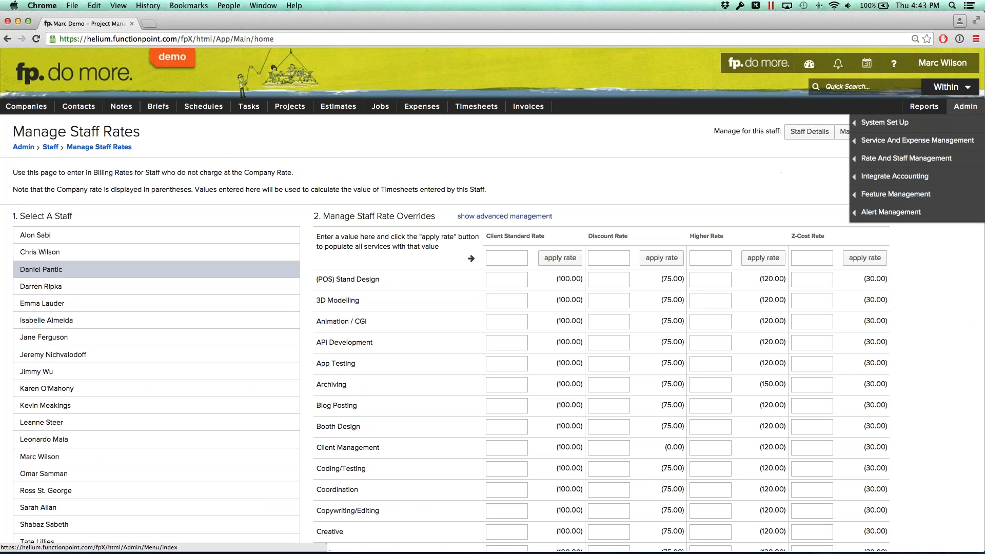
pyautogui.moveTo(954, 123)
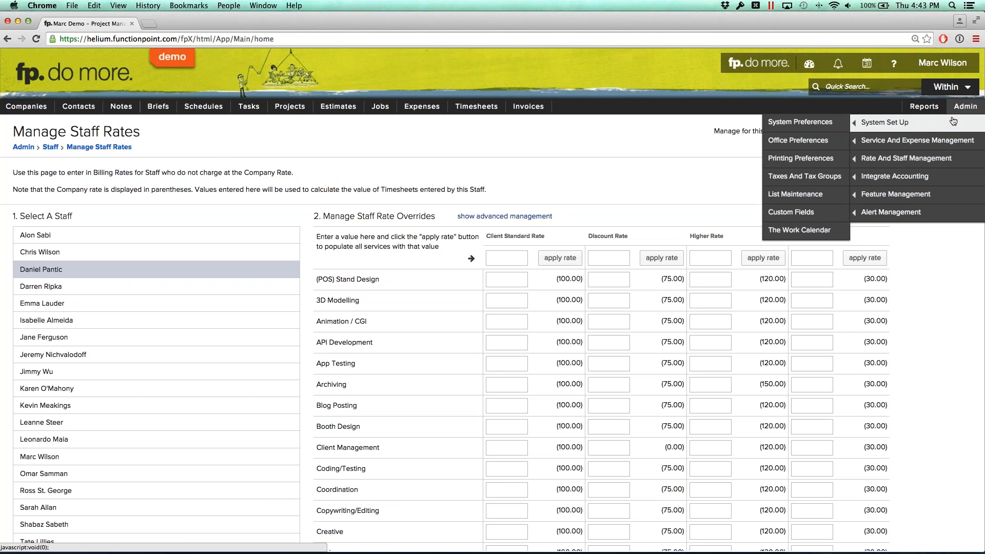
pyautogui.click(793, 231)
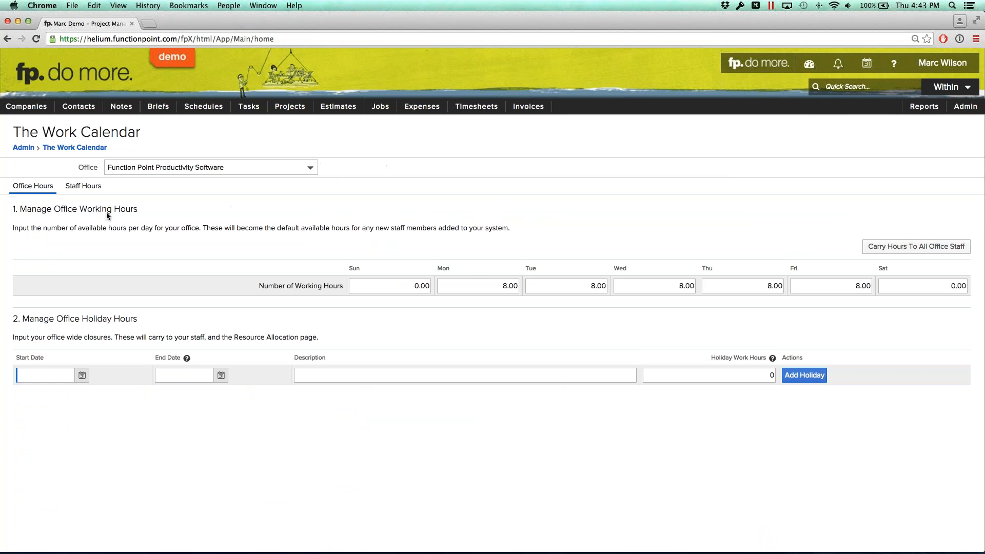
pyautogui.moveTo(52, 208); pyautogui.dragTo(135, 208)
pyautogui.click(241, 228)
pyautogui.click(496, 287)
pyautogui.click(590, 286)
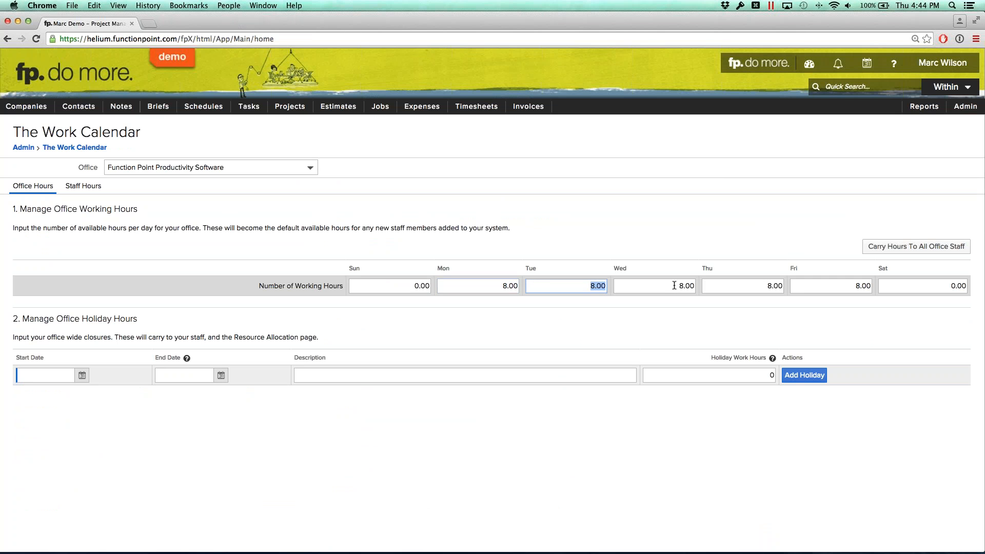
pyautogui.click(675, 286)
pyautogui.click(742, 285)
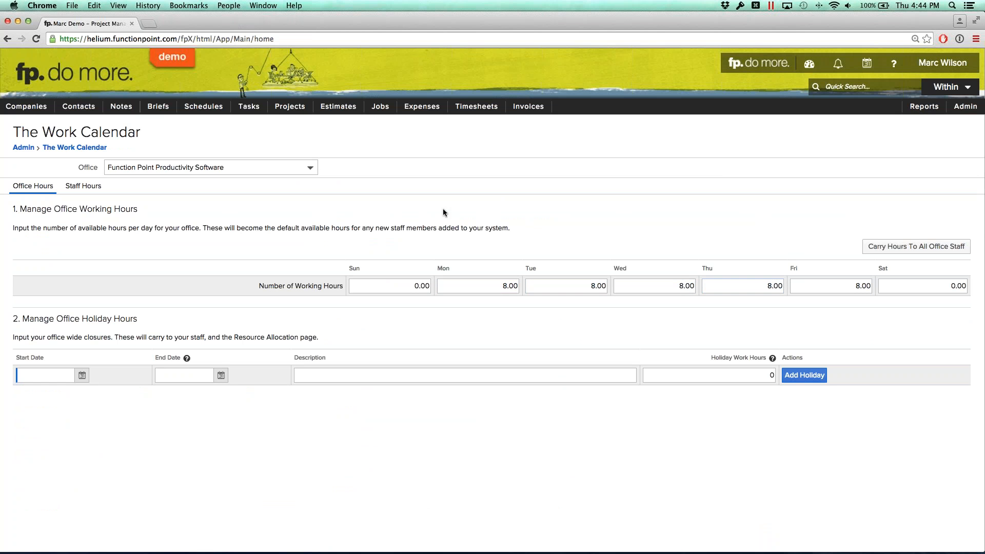
# Step: Switch between the Staff Hours and Office Hours views, ending on Office Hours
pyautogui.click(92, 193)
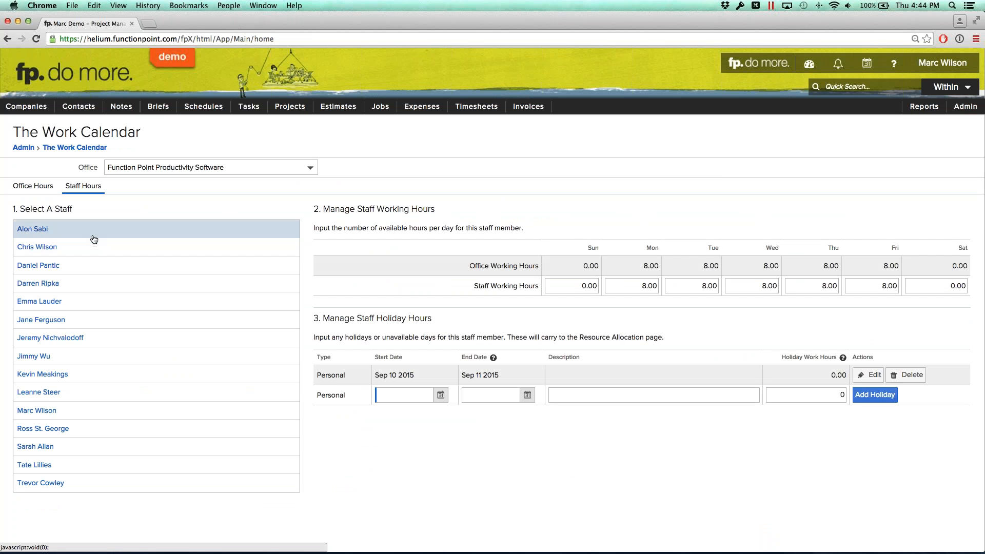
pyautogui.click(35, 187)
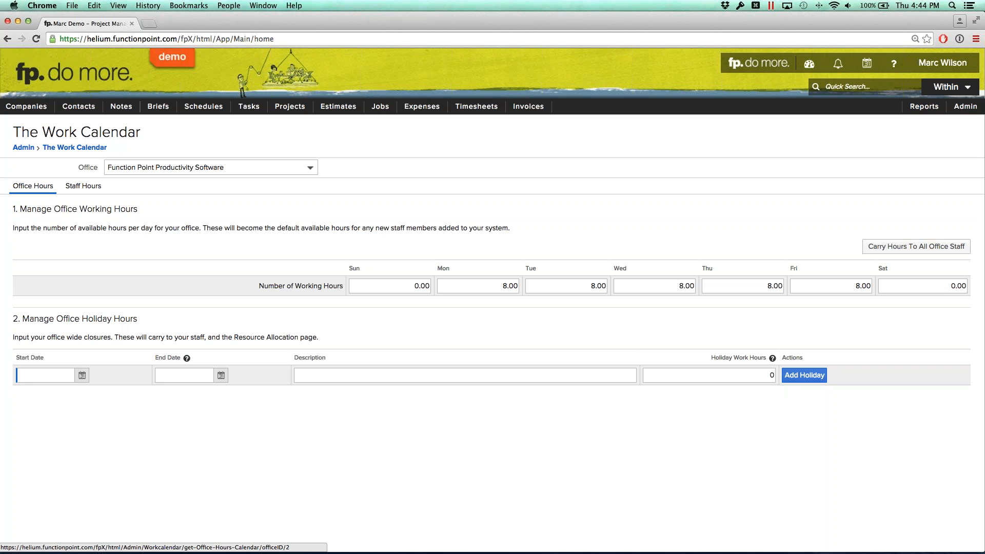
pyautogui.click(84, 187)
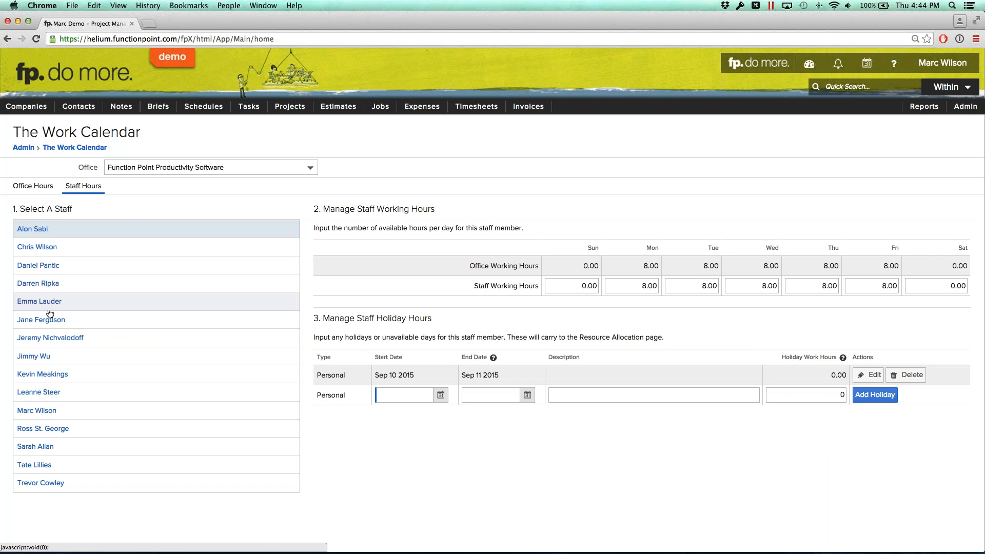
pyautogui.click(36, 187)
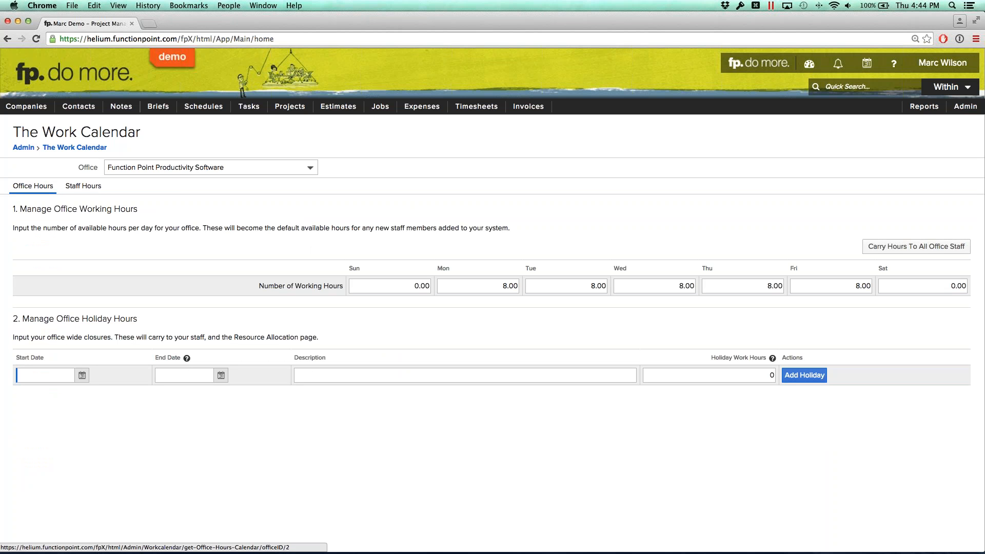
# Step: Carry the office hours to all office staff, confirming Yes, Overwrite With Office Hours
pyautogui.click(891, 247)
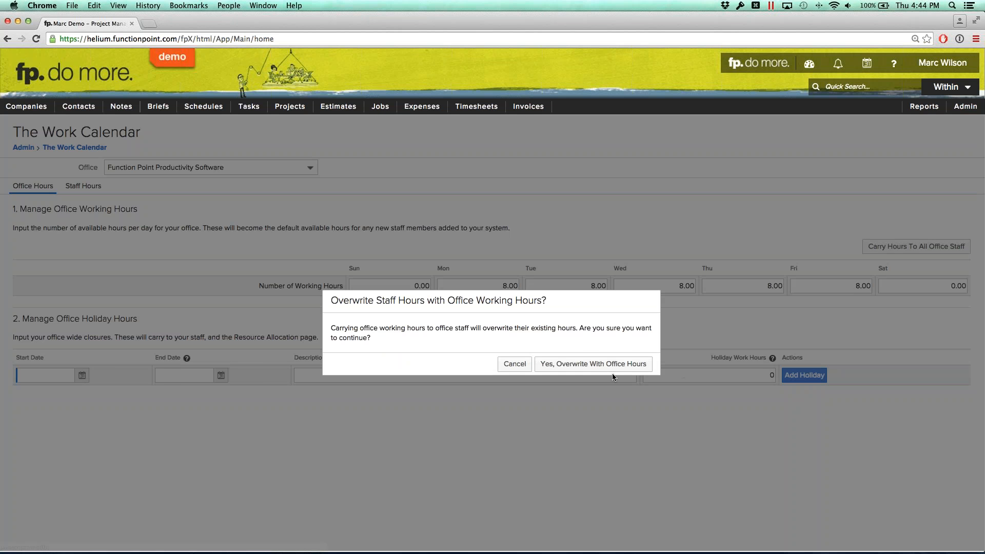
pyautogui.click(586, 370)
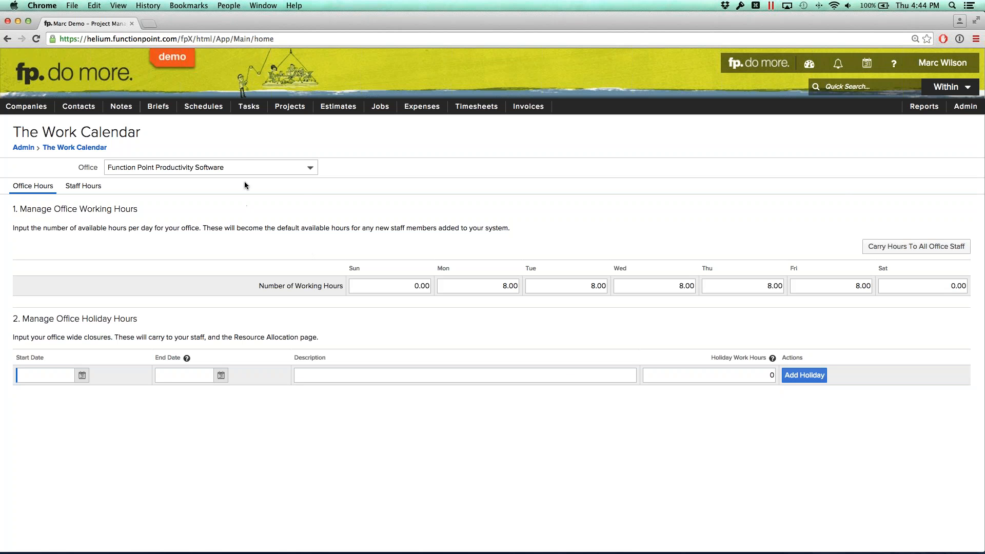
pyautogui.moveTo(249, 107)
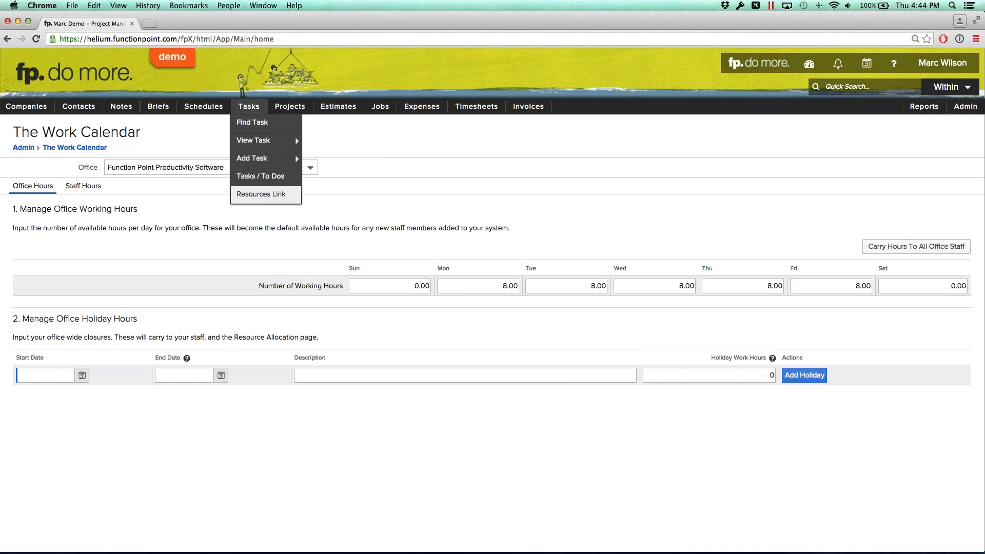
pyautogui.click(251, 195)
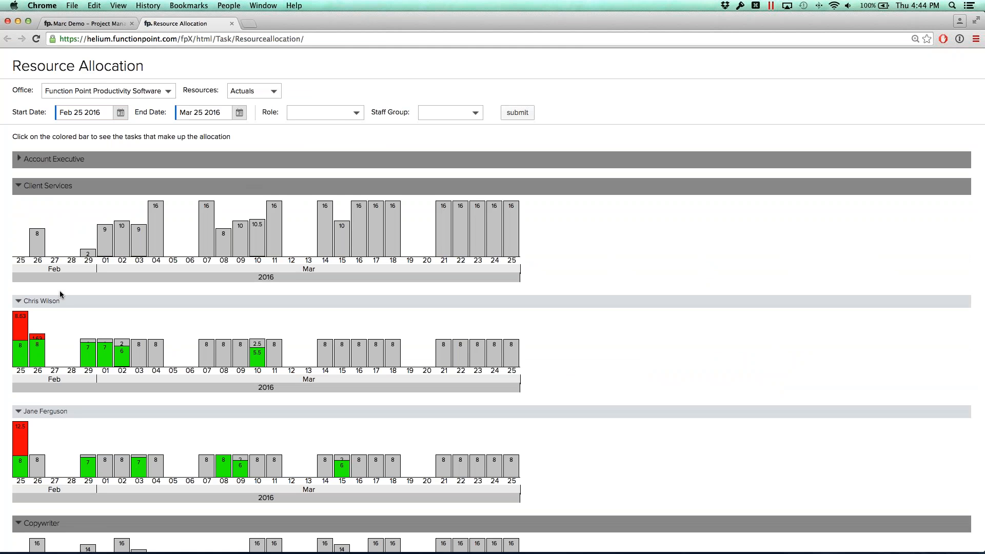
pyautogui.scroll(-2, 61, 293)
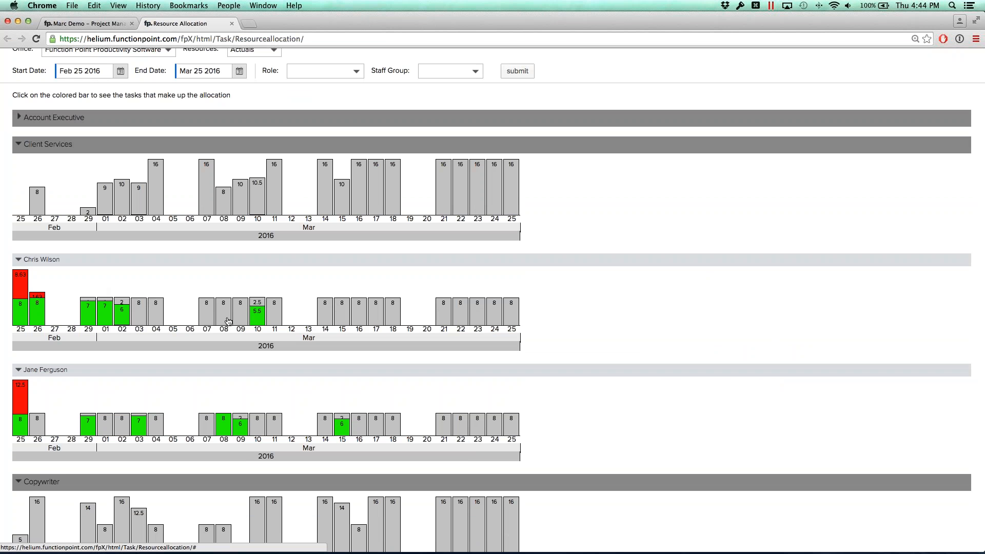
pyautogui.click(232, 25)
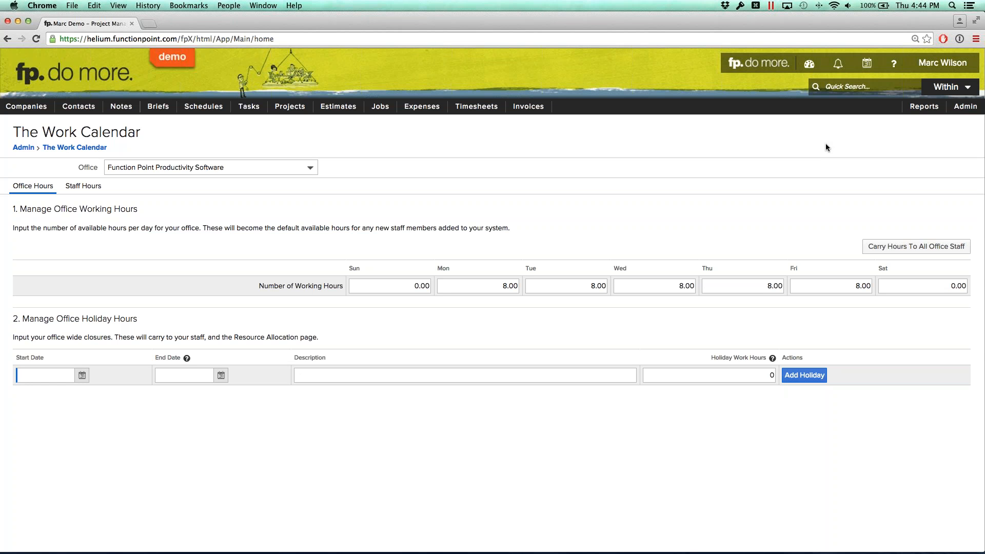
# Step: Go to Admin > Rate And Staff Management > Permission Sets and open the Choose List dropdown
pyautogui.click(965, 107)
pyautogui.moveTo(866, 162)
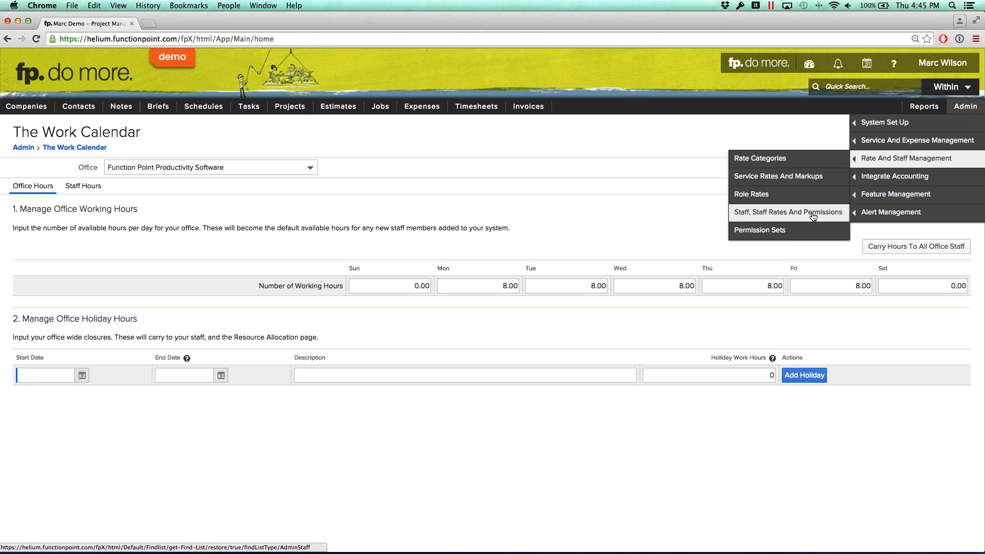
pyautogui.click(774, 231)
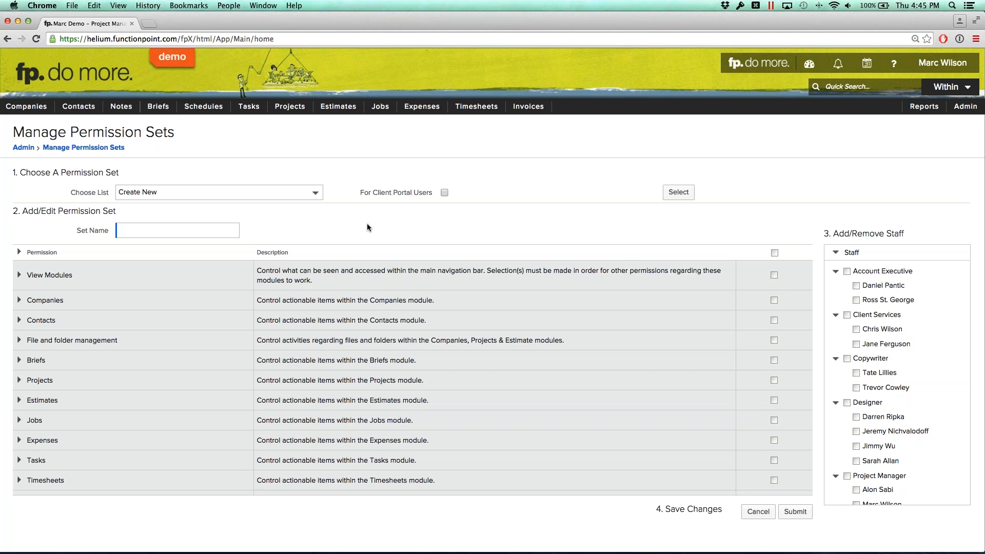
pyautogui.click(256, 189)
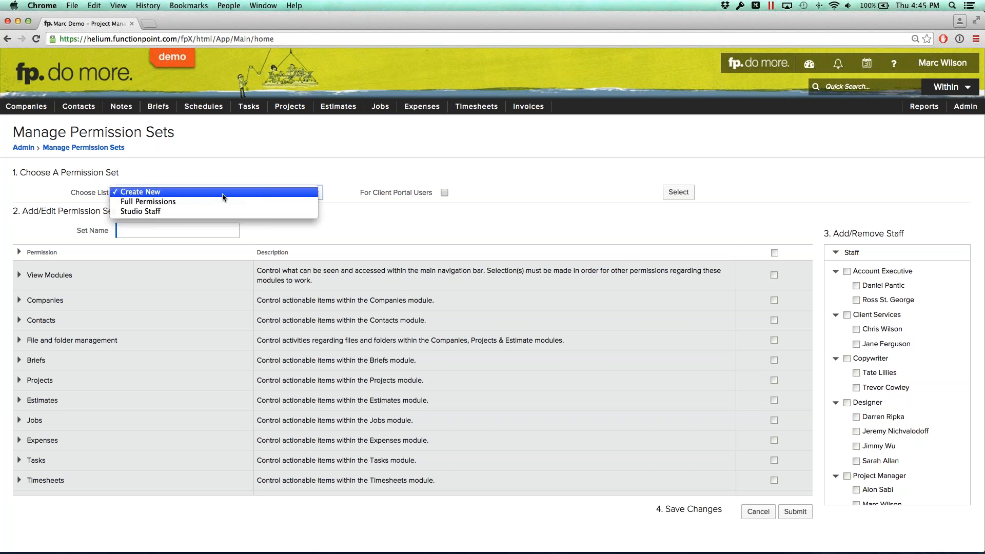
# Step: Load Full Permissions and check its assigned Client Services and Project Manager staff groups
pyautogui.click(168, 201)
pyautogui.click(355, 191)
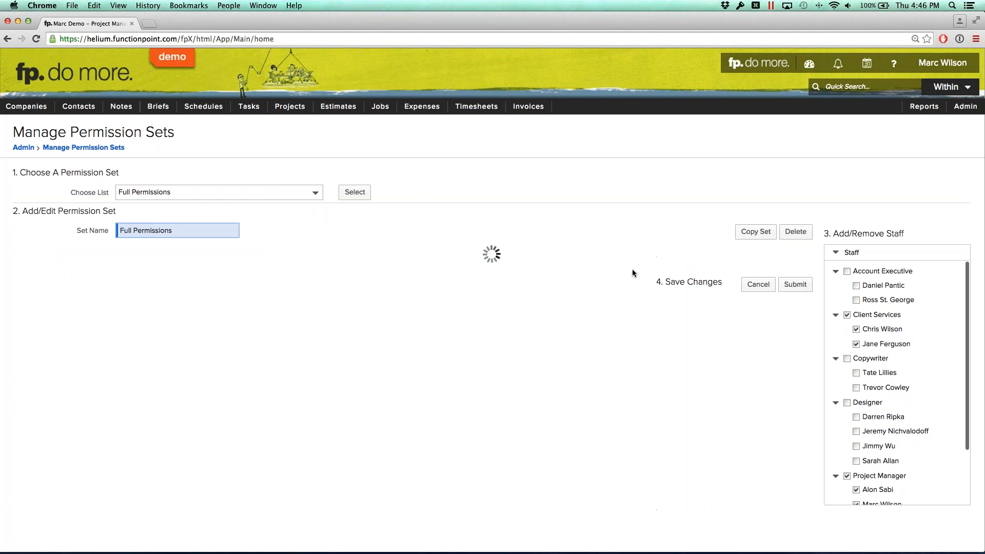
pyautogui.scroll(-5, 713, 292)
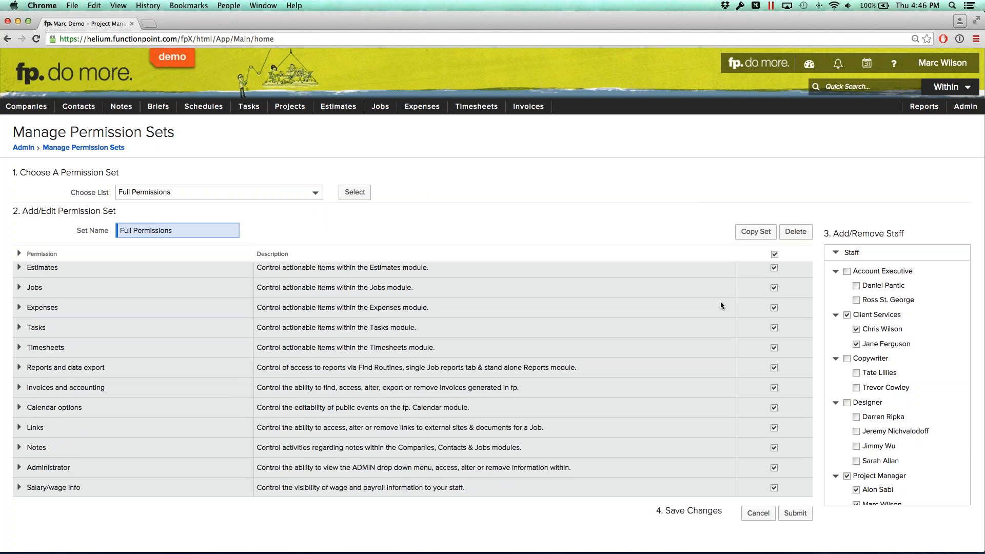
pyautogui.scroll(5, 720, 301)
pyautogui.moveTo(854, 315); pyautogui.dragTo(910, 313)
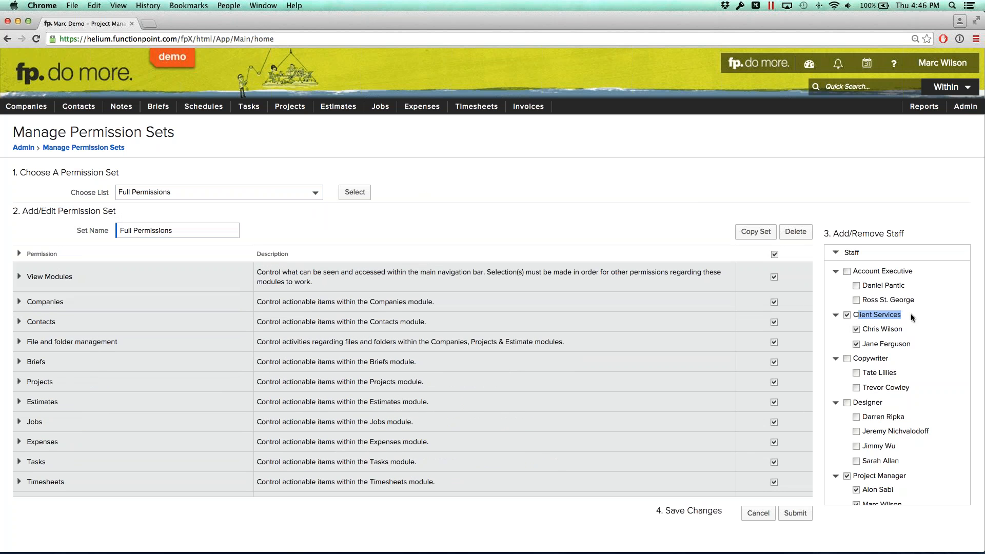
pyautogui.scroll(-3, 874, 367)
pyautogui.moveTo(858, 410); pyautogui.dragTo(885, 409)
pyautogui.scroll(3, 878, 404)
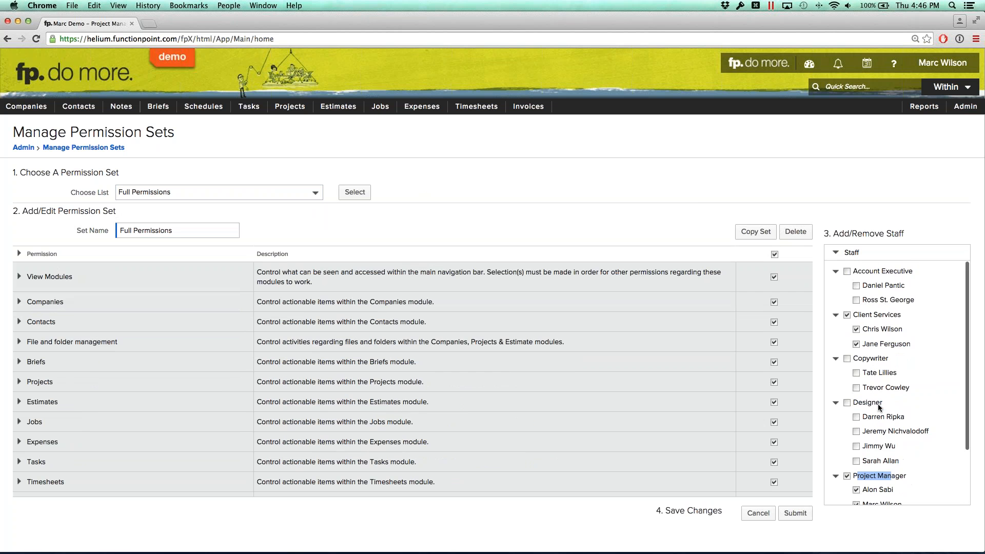
pyautogui.click(697, 218)
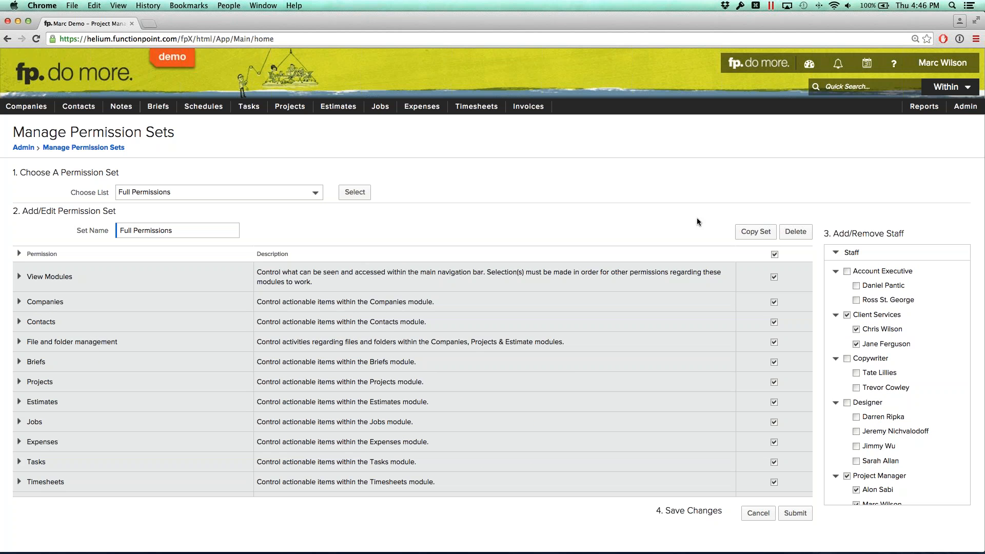
# Step: Load the Studio Staff set, clear its permissions, and untick the Copywriter and Designer staff
pyautogui.click(264, 191)
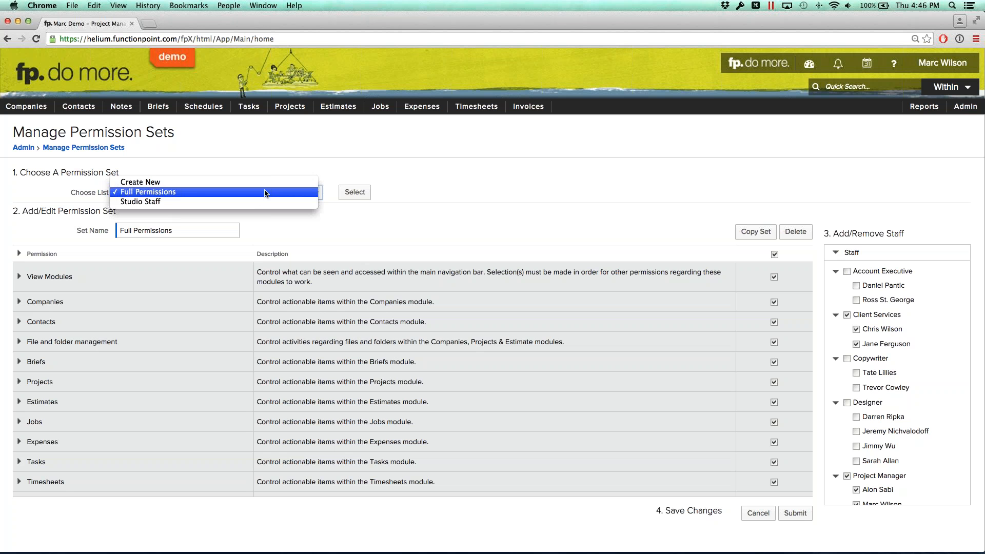
pyautogui.click(302, 200)
pyautogui.click(353, 194)
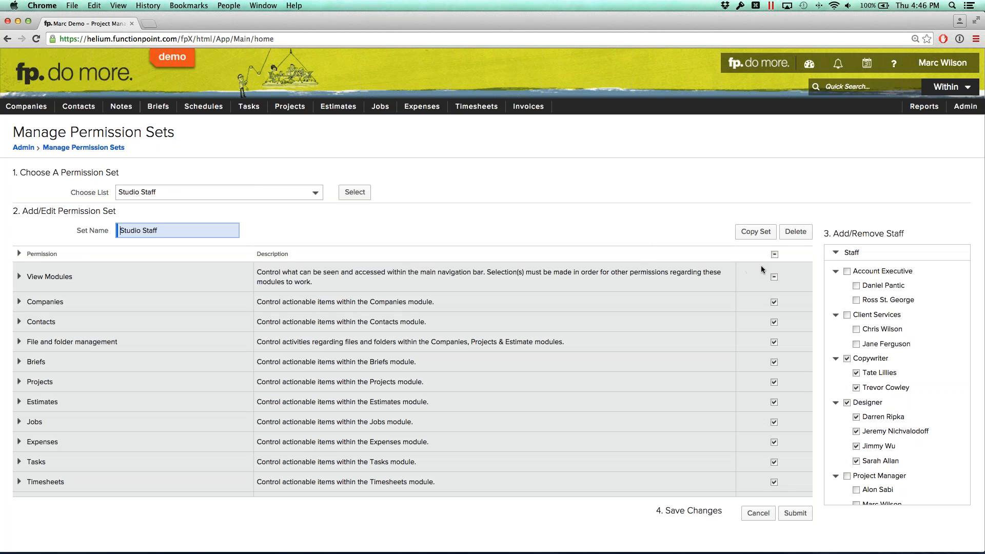
pyautogui.click(775, 255)
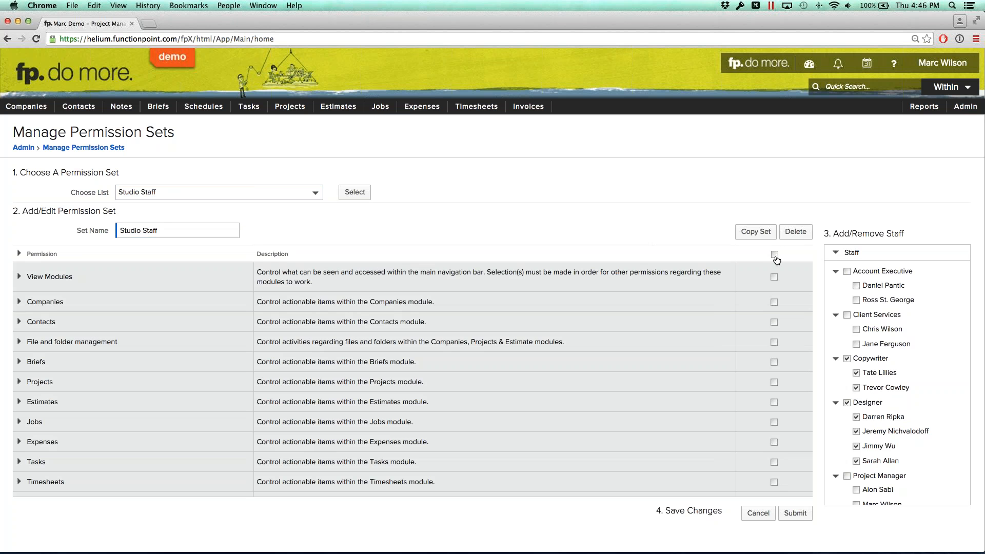
pyautogui.click(847, 358)
pyautogui.click(847, 402)
# Step: Re-tick all Studio Staff permissions, leaving Salary/wage info unticked
pyautogui.scroll(-3, 848, 410)
pyautogui.scroll(3, 873, 411)
pyautogui.click(775, 255)
pyautogui.scroll(-5, 751, 290)
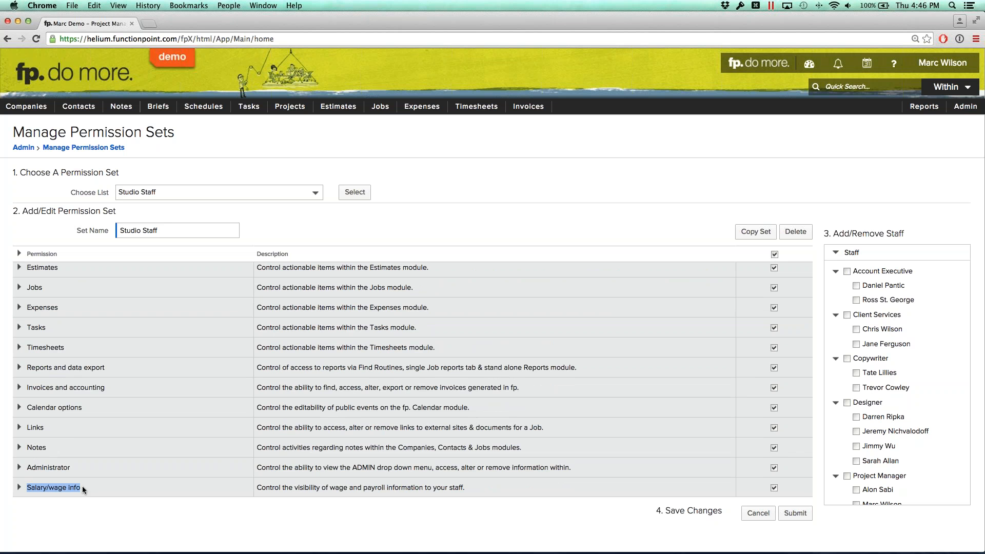
pyautogui.click(46, 488)
pyautogui.scroll(5, 409, 457)
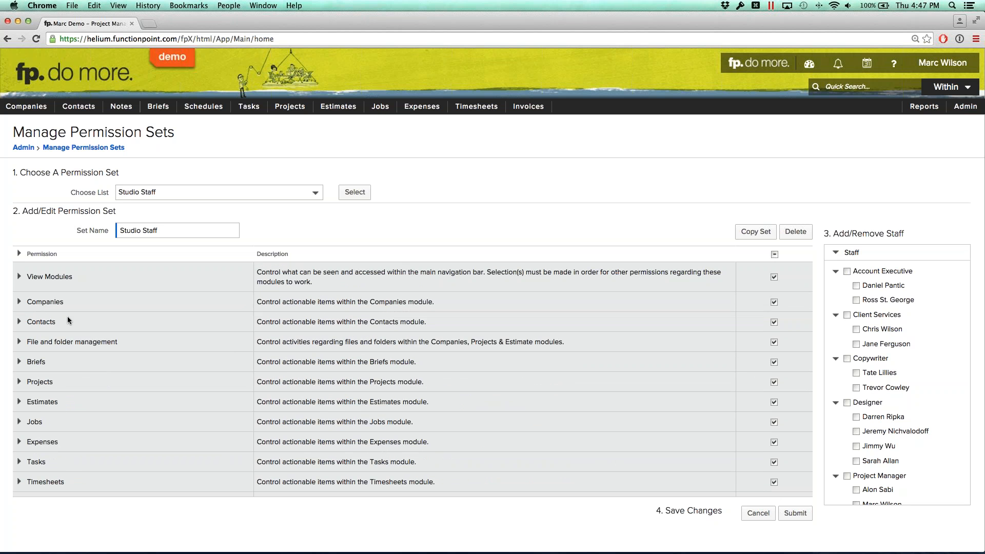
# Step: Untick Invoice | View and Admin | View under View Modules for Studio Staff, then collapse it
pyautogui.click(24, 279)
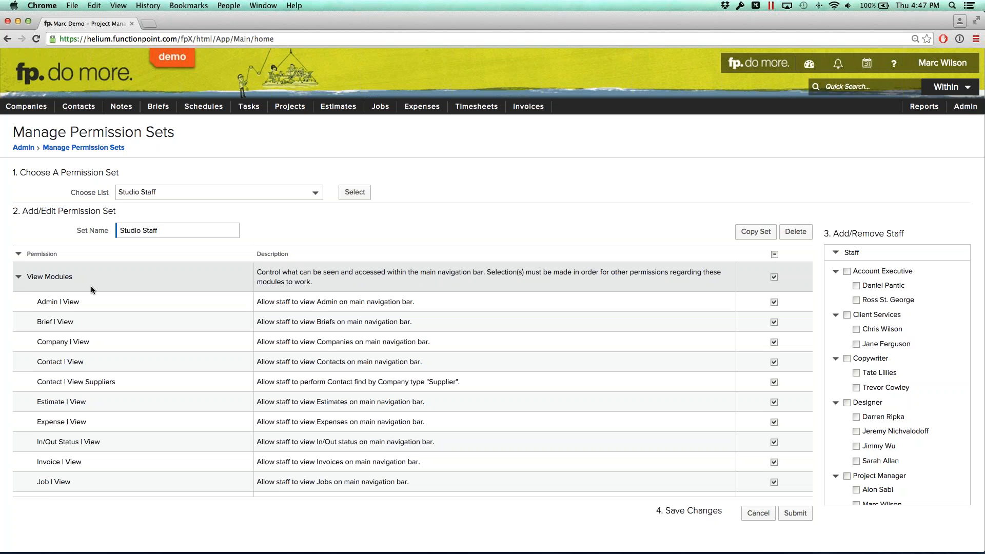
pyautogui.scroll(-2, 91, 285)
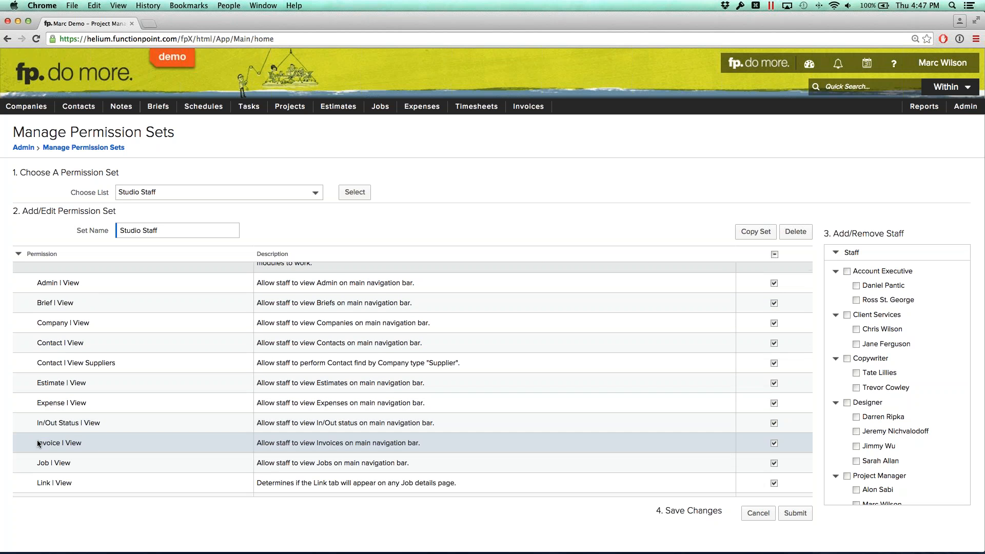
pyautogui.click(89, 443)
pyautogui.scroll(1, 584, 447)
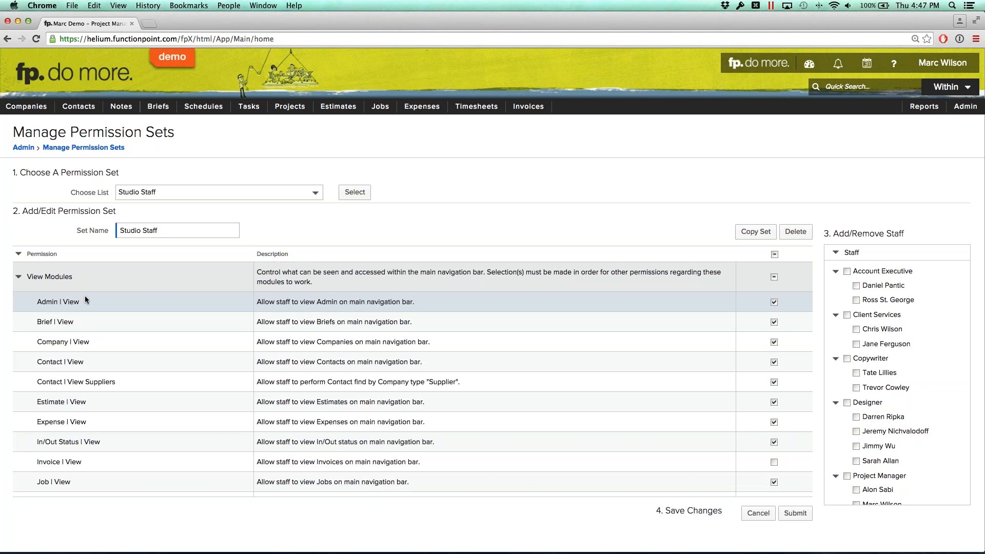
pyautogui.scroll(-3, 88, 301)
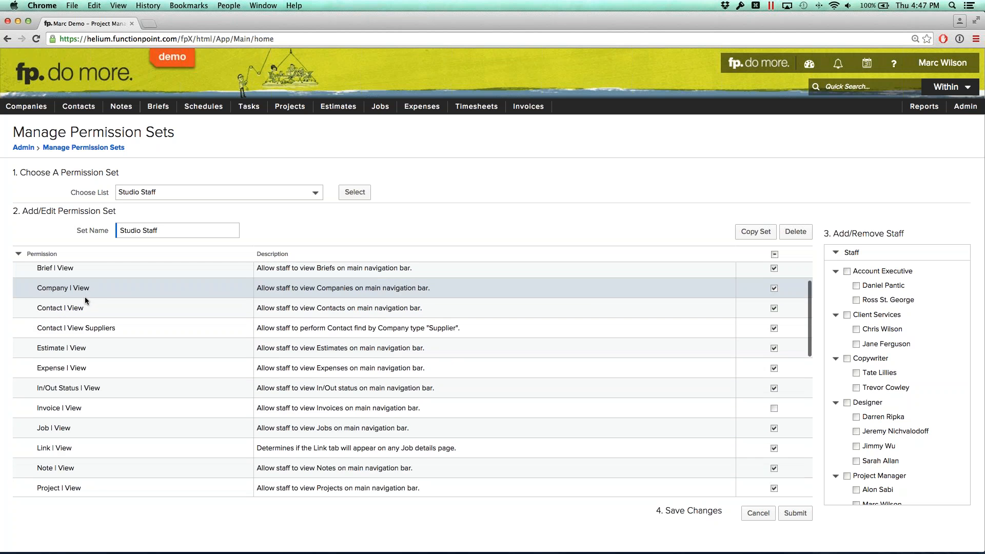
pyautogui.scroll(2, 88, 300)
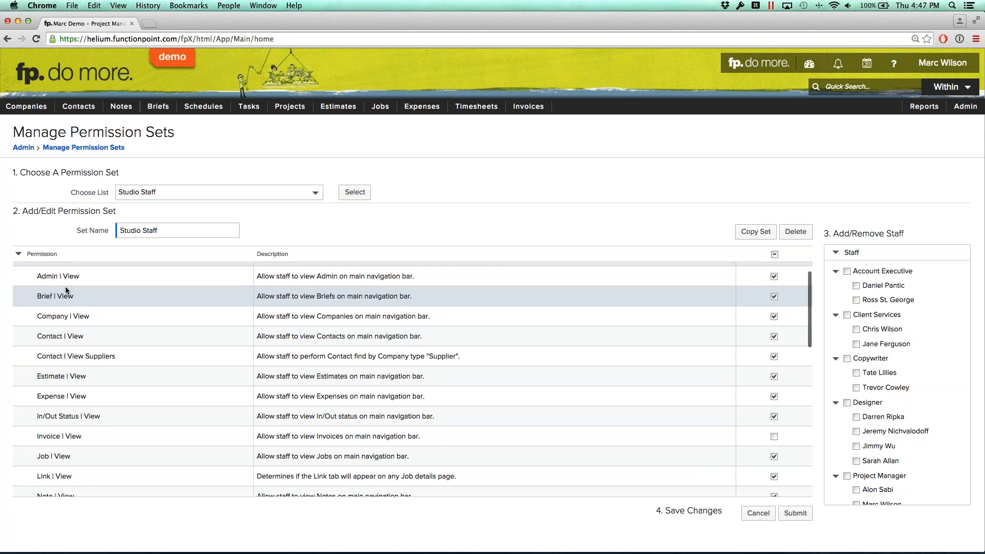
pyautogui.click(774, 280)
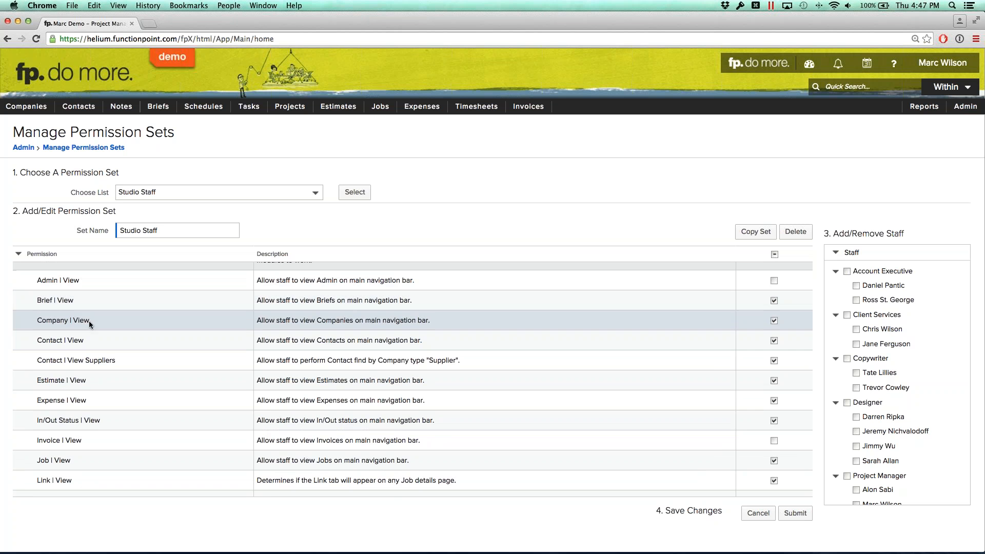
pyautogui.scroll(-2, 102, 339)
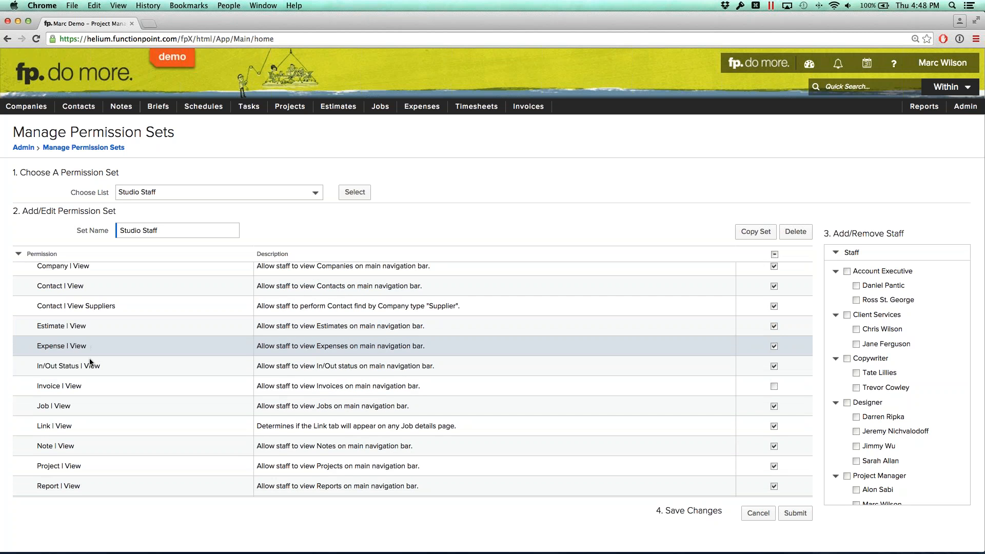
pyautogui.scroll(-4, 76, 386)
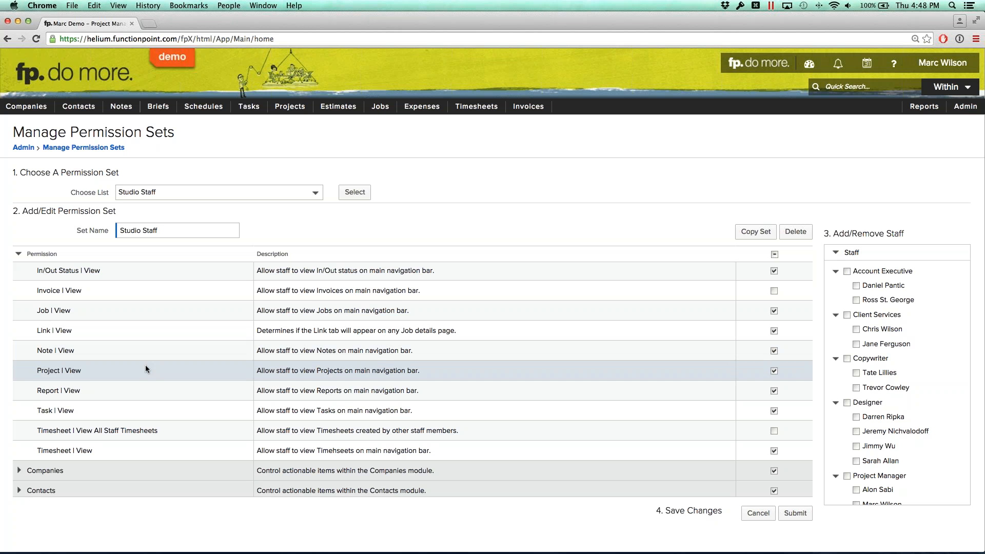
pyautogui.scroll(5, 146, 364)
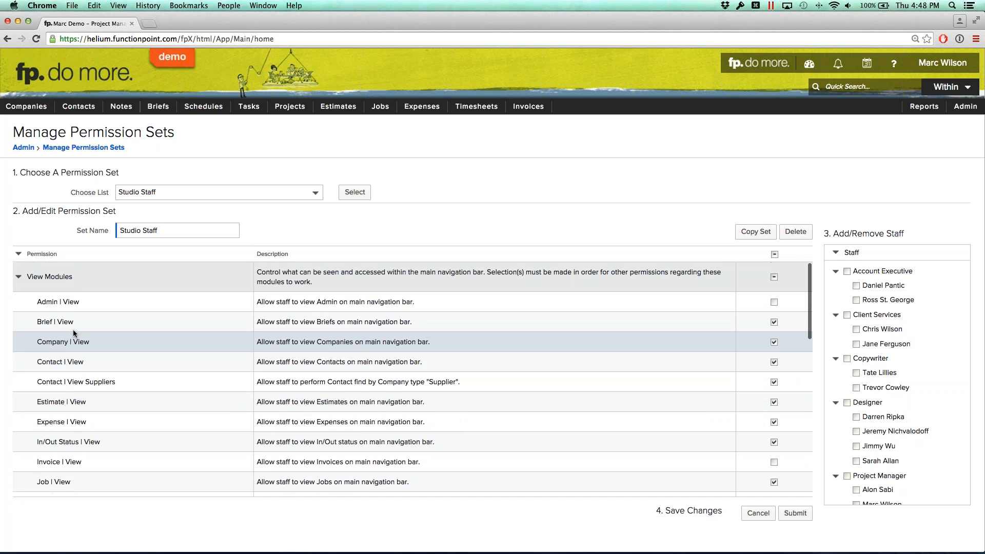
pyautogui.click(20, 277)
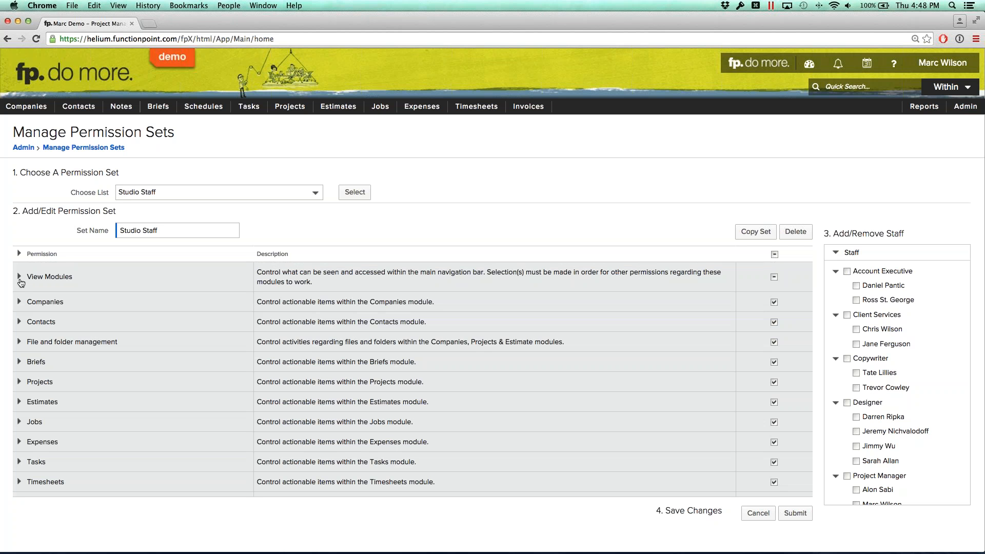
# Step: Under Companies, leave Company | Update on and untick Company | Delete
pyautogui.click(19, 302)
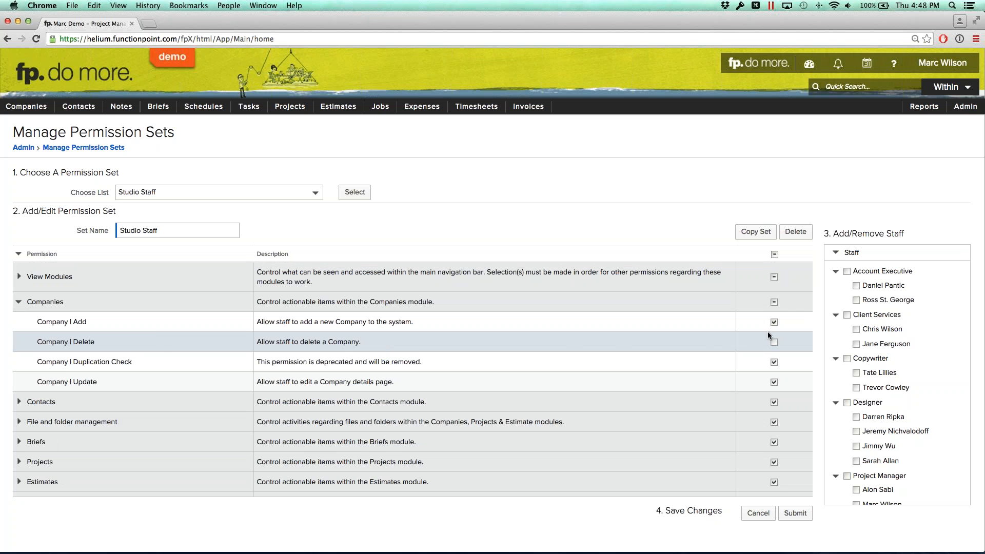
pyautogui.click(775, 382)
pyautogui.click(774, 383)
pyautogui.click(774, 343)
# Step: Untick Contact | Delete in the Contacts permissions
pyautogui.click(41, 401)
pyautogui.scroll(-3, 128, 354)
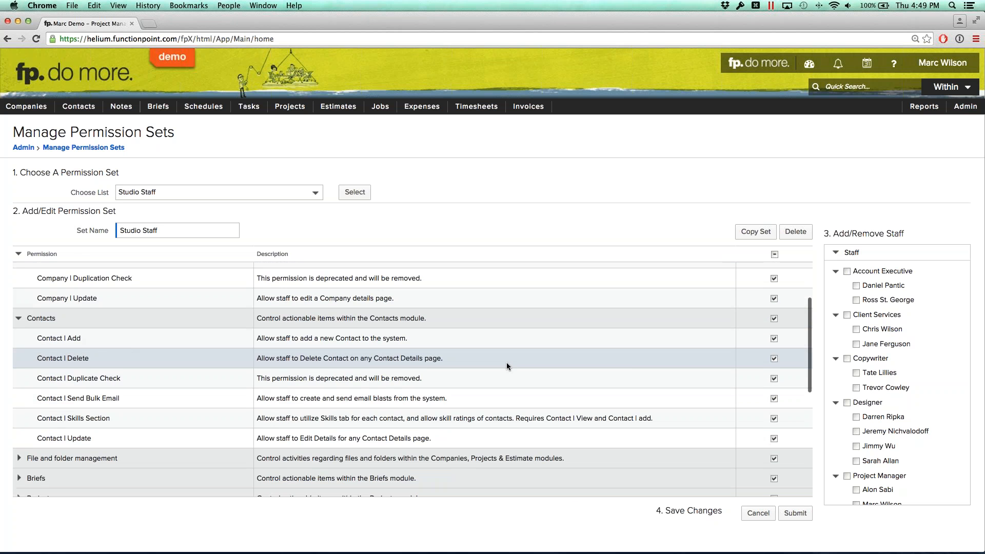
pyautogui.click(774, 358)
pyautogui.scroll(-1, 288, 370)
pyautogui.scroll(-3, 243, 369)
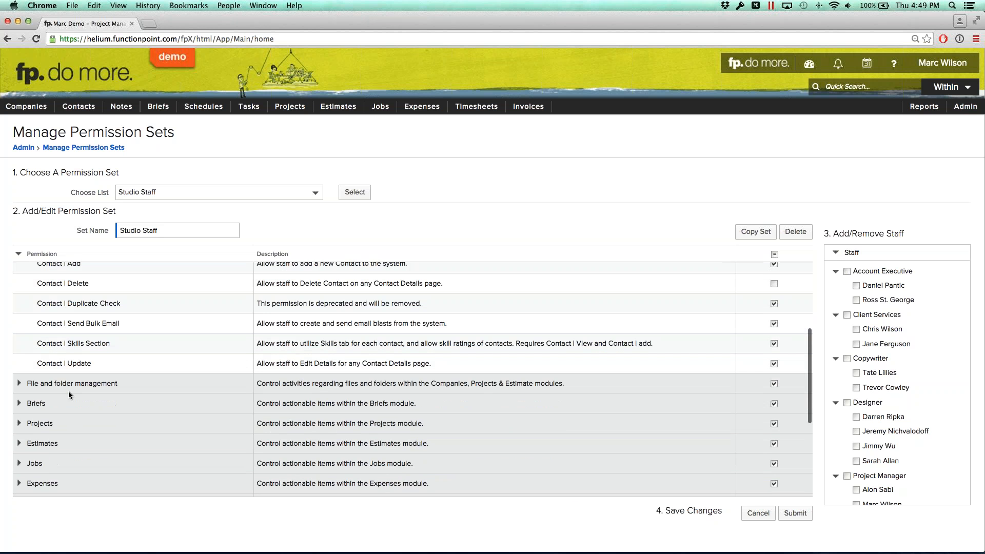
# Step: Under File and folder management, untick Company | Delete File and Company | Delete Folder
pyautogui.click(28, 377)
pyautogui.scroll(-3, 398, 370)
pyautogui.scroll(-1, 399, 373)
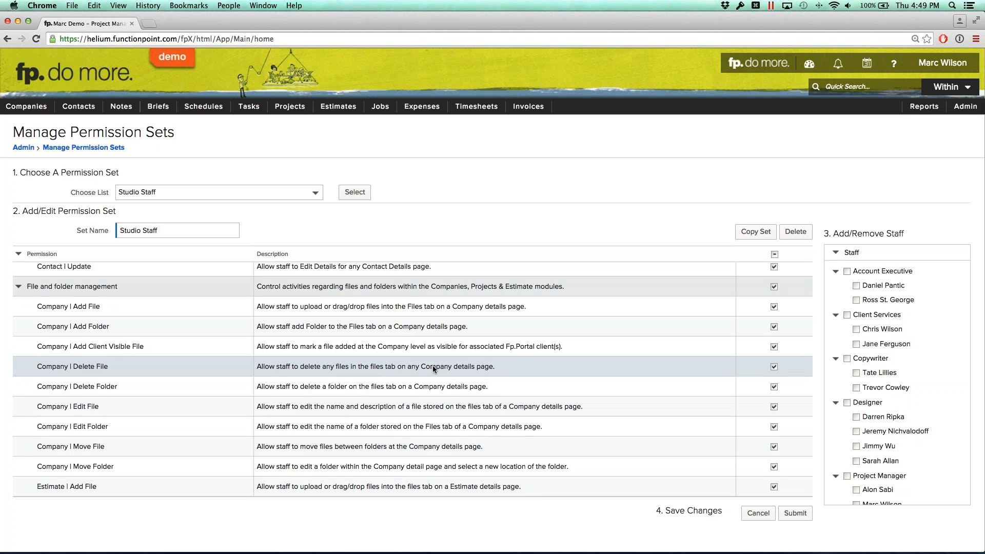
pyautogui.click(775, 368)
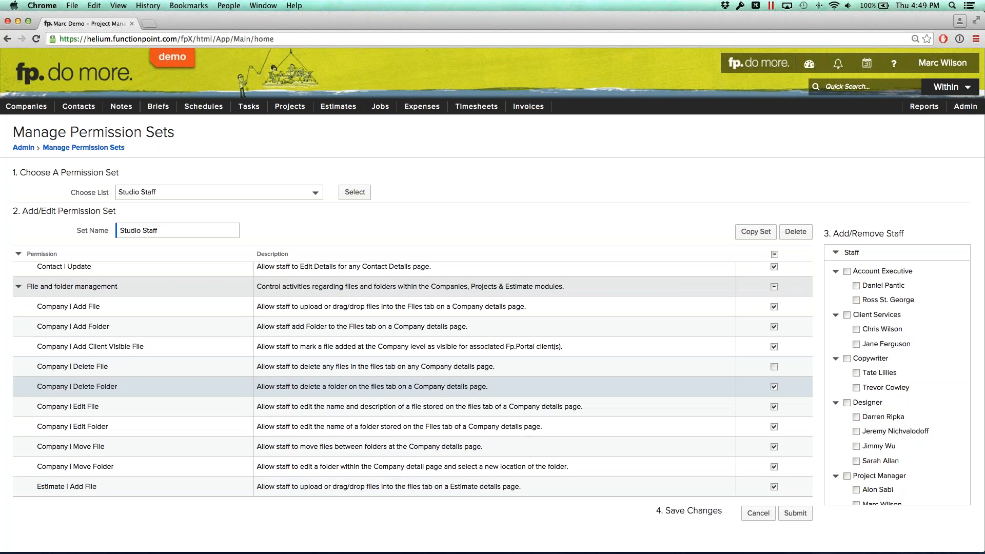
pyautogui.click(774, 388)
pyautogui.click(774, 408)
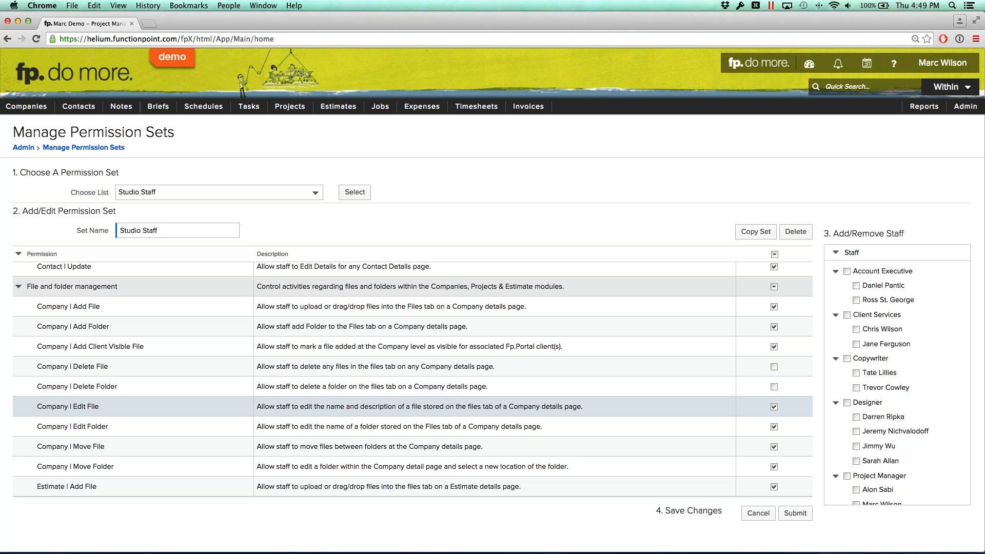
pyautogui.scroll(-2, 583, 399)
pyautogui.scroll(-5, 582, 401)
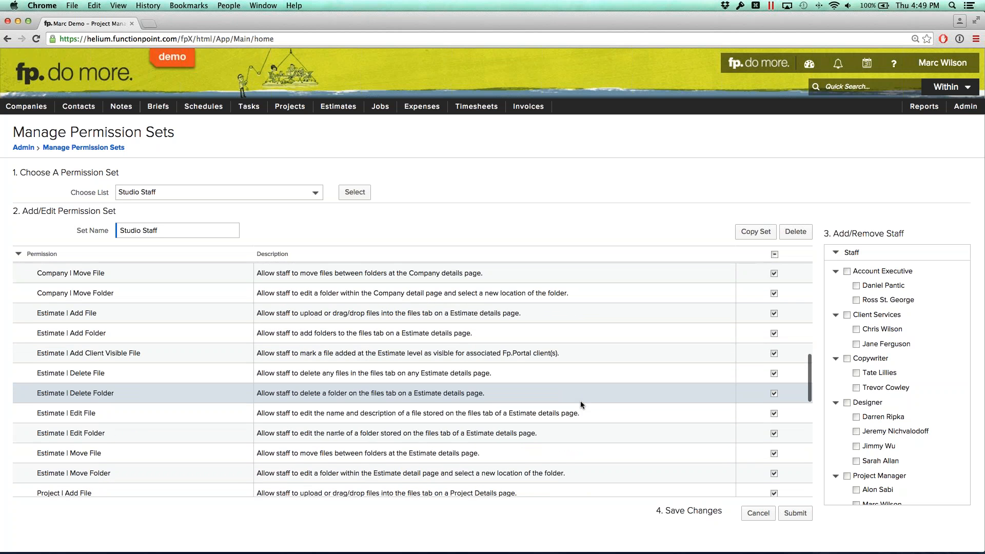
pyautogui.scroll(-3, 584, 402)
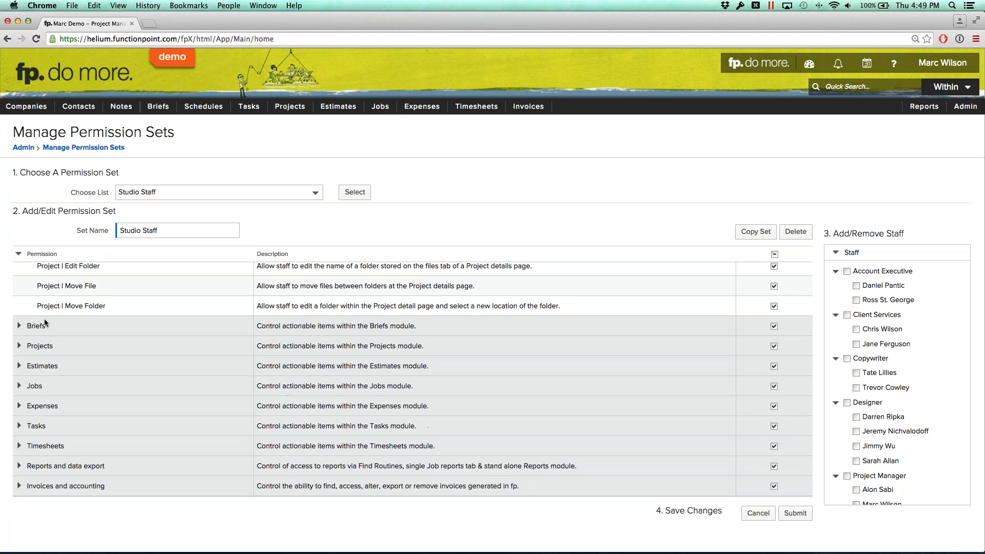
pyautogui.scroll(-1, 44, 321)
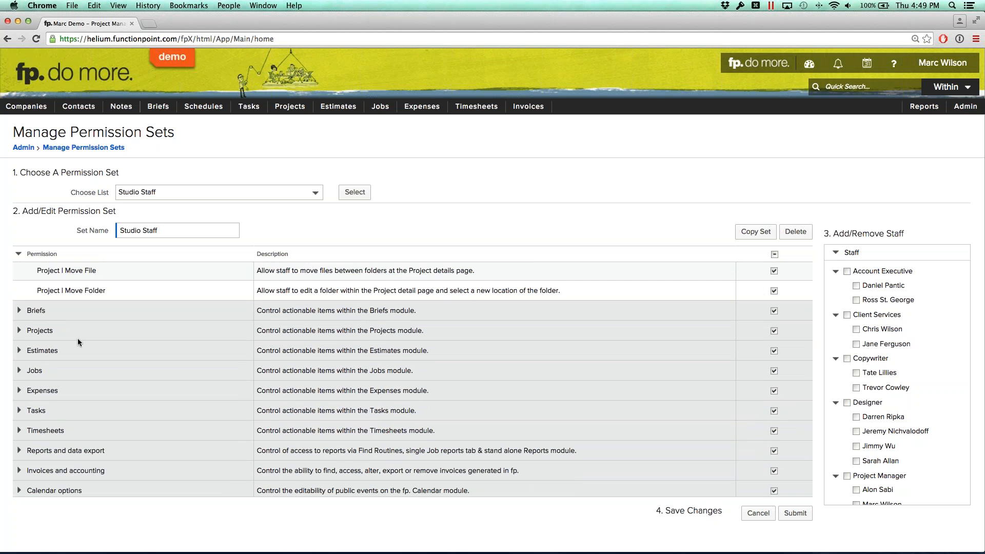
pyautogui.scroll(-1, 78, 346)
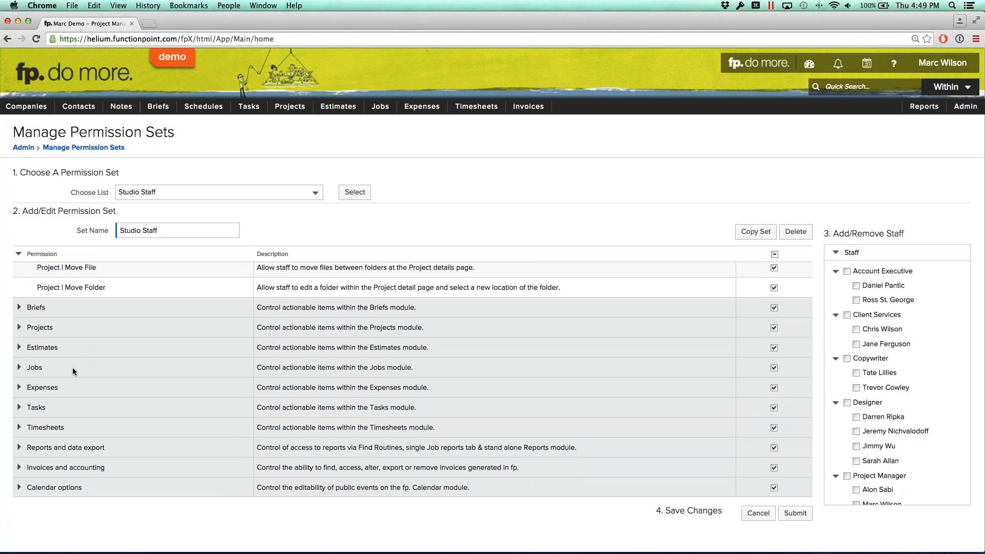
pyautogui.scroll(-2, 73, 367)
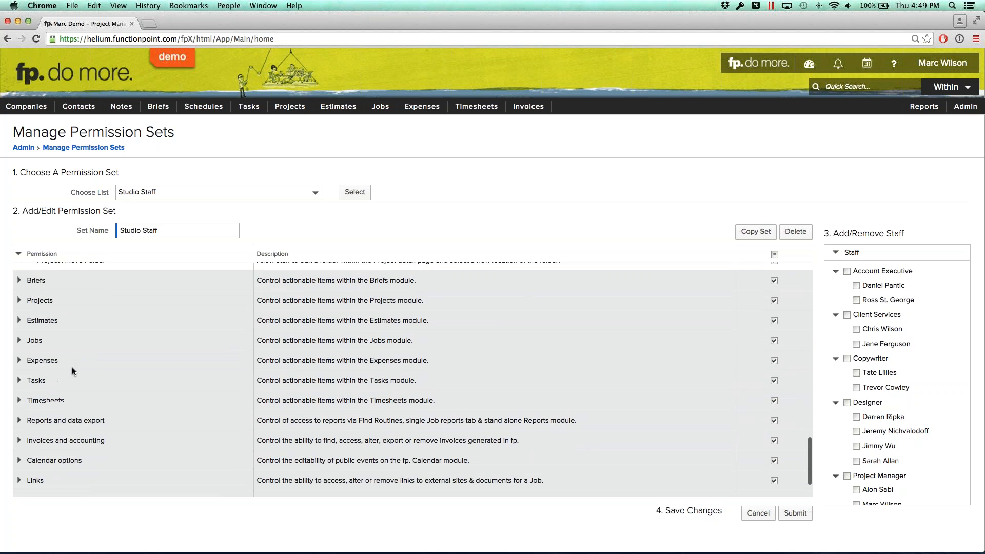
pyautogui.click(20, 301)
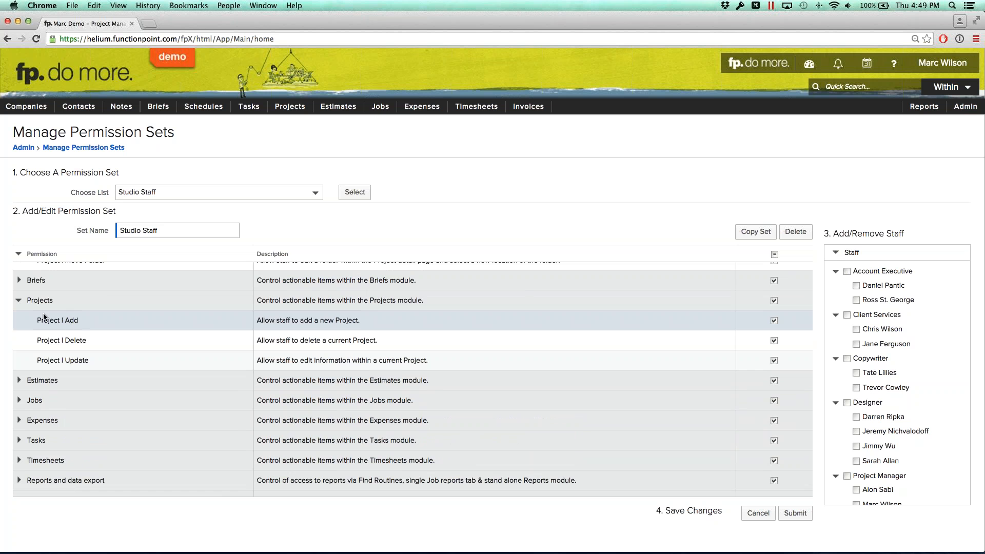
pyautogui.click(19, 301)
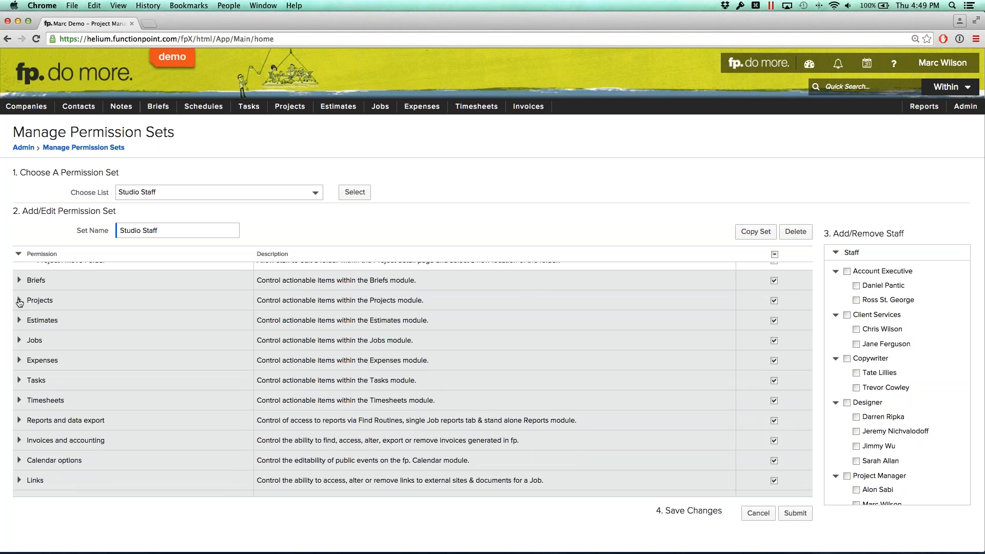
pyautogui.click(19, 321)
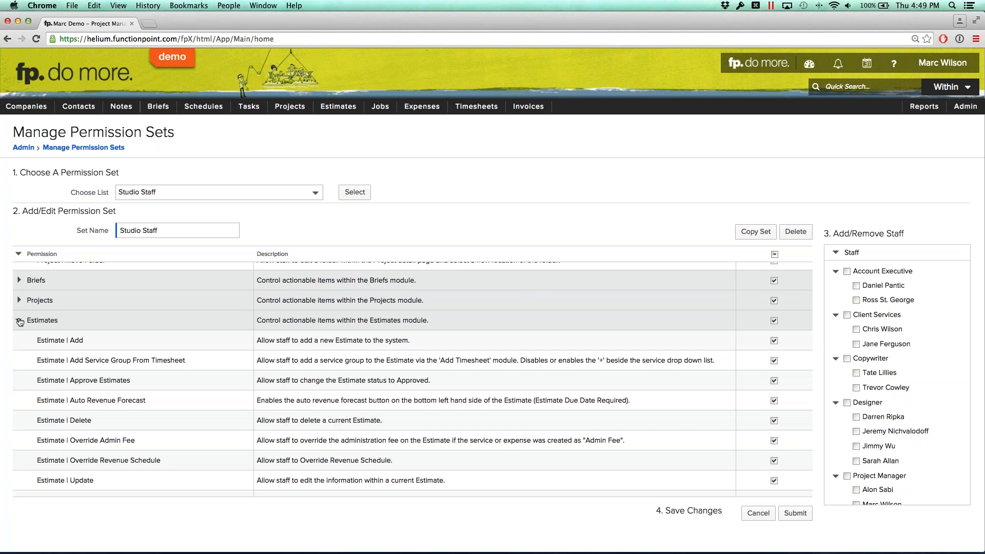
pyautogui.click(19, 321)
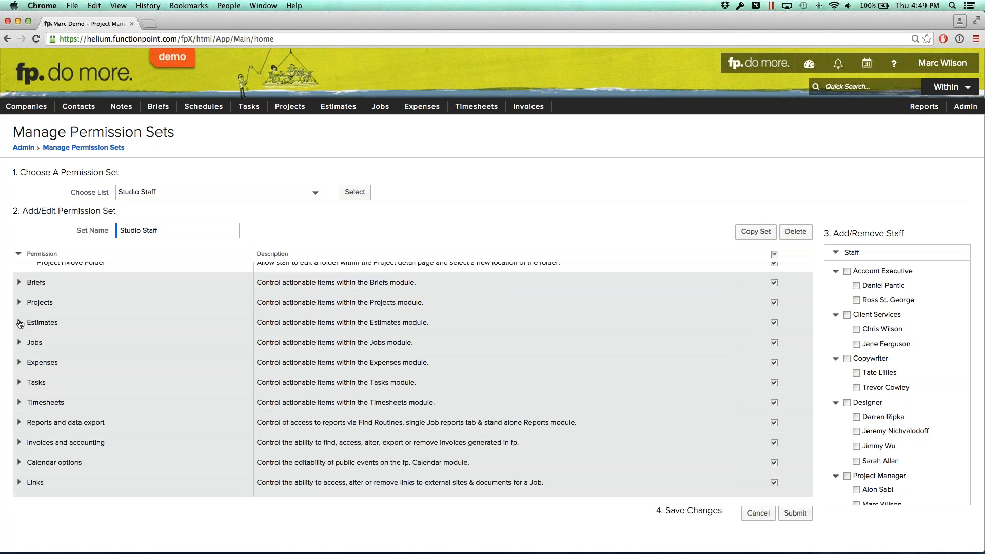
pyautogui.click(20, 342)
pyautogui.click(20, 342)
pyautogui.scroll(-1, 24, 343)
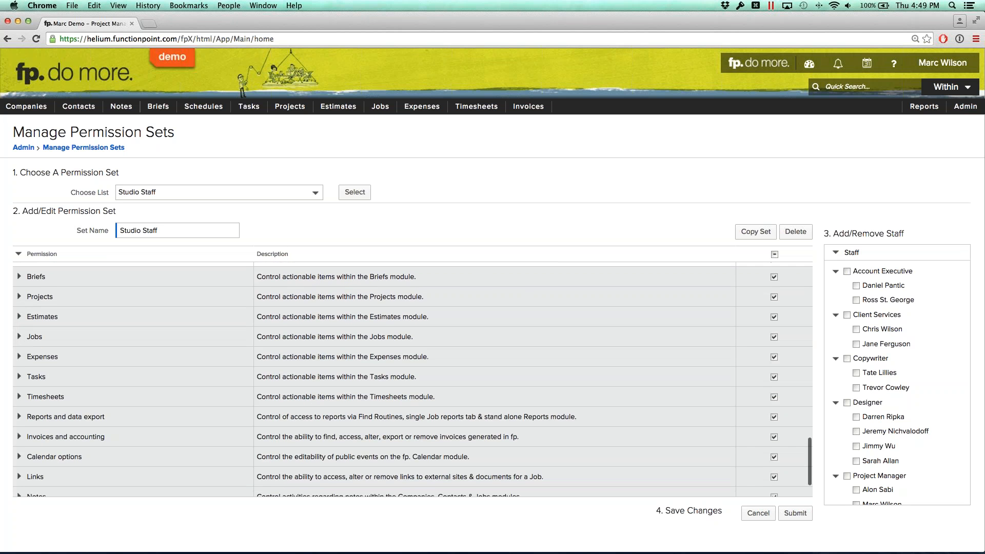
pyautogui.scroll(-3, 24, 342)
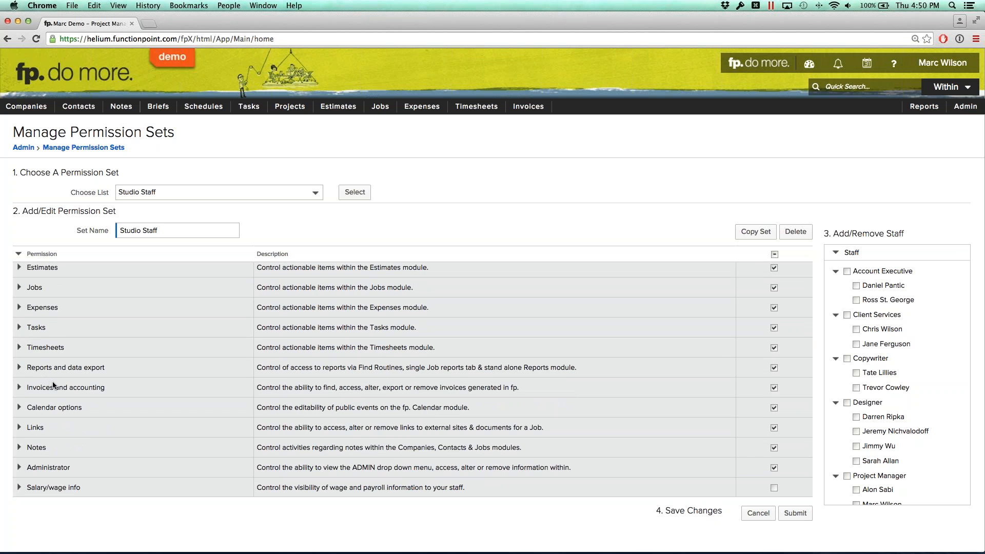
pyautogui.click(23, 369)
pyautogui.click(23, 370)
# Step: Expand Reports and data export and review its report and export permission rows
pyautogui.click(82, 369)
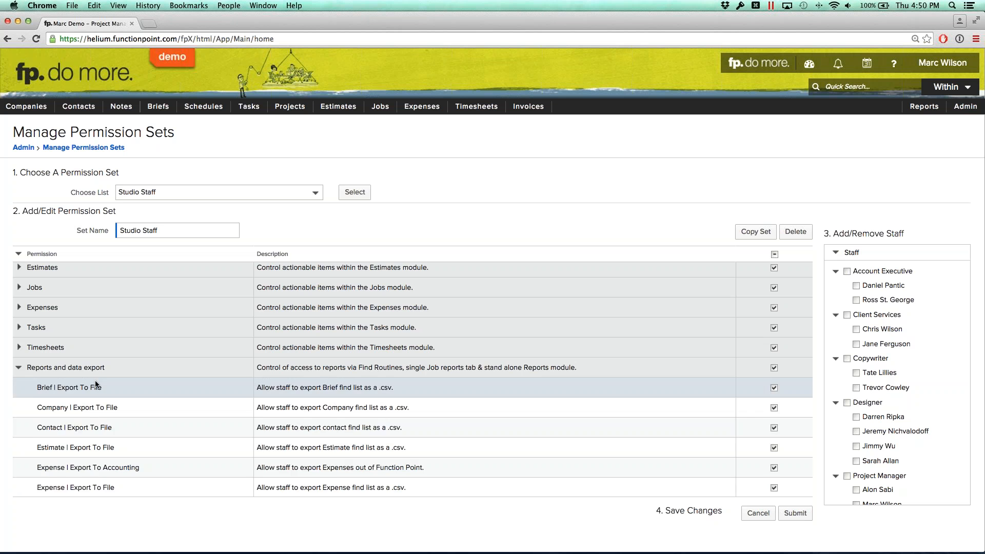
pyautogui.scroll(-5, 98, 383)
pyautogui.scroll(-2, 99, 383)
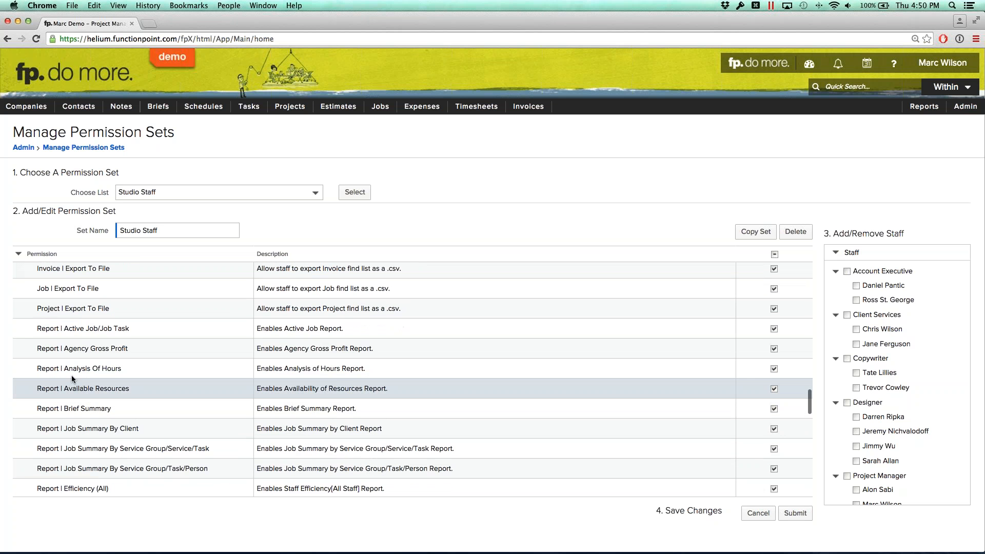
pyautogui.click(133, 349)
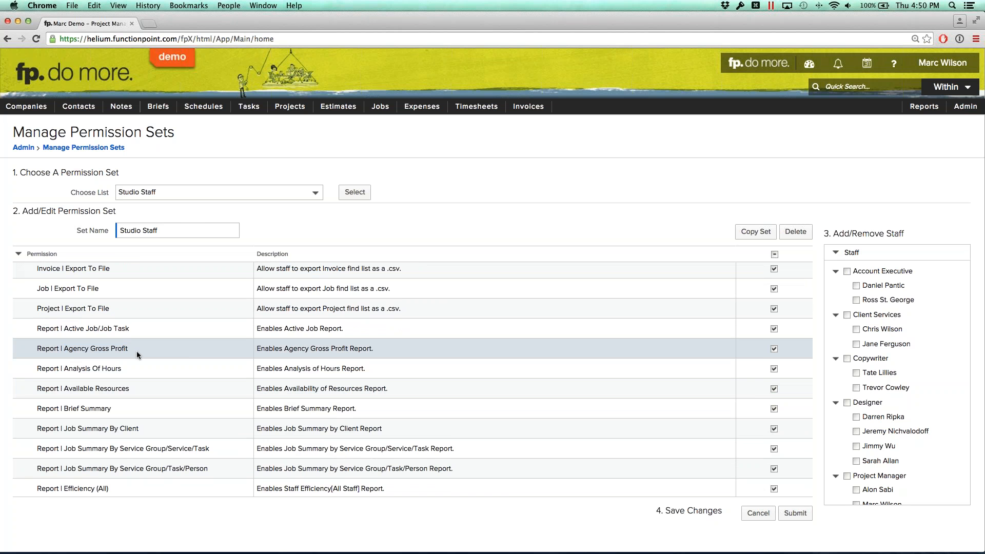
pyautogui.scroll(4, 136, 352)
pyautogui.scroll(1, 139, 356)
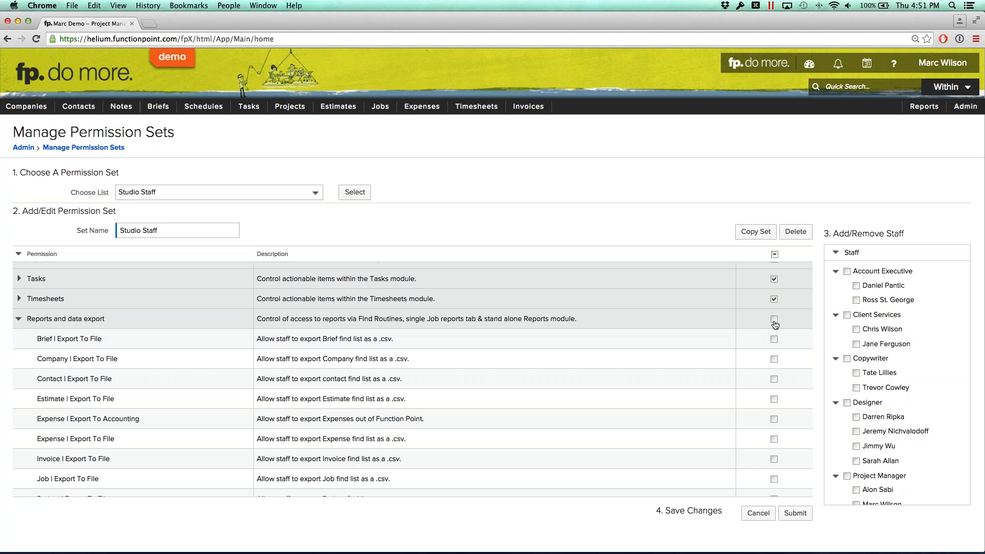
pyautogui.scroll(-2, 776, 323)
pyautogui.scroll(-6, 776, 329)
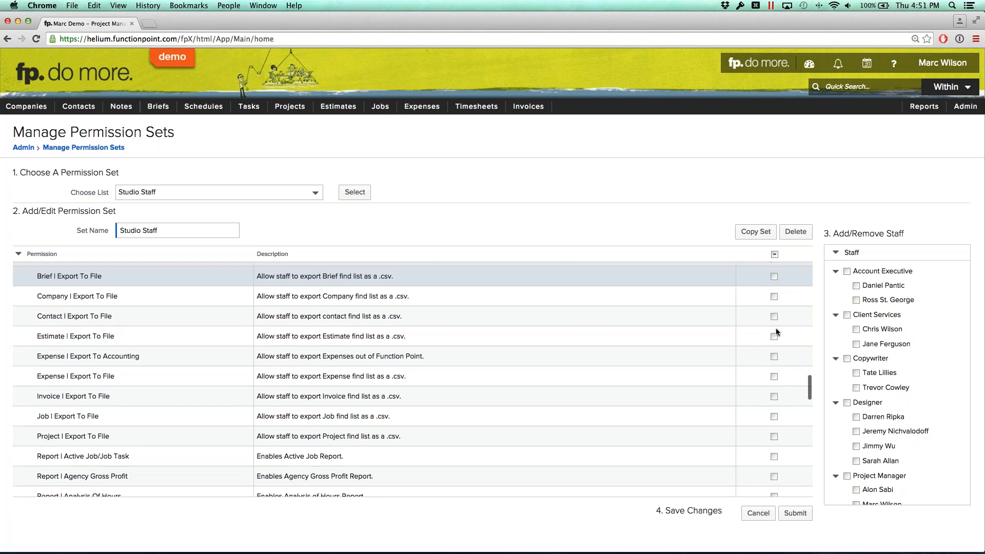
pyautogui.scroll(-5, 779, 330)
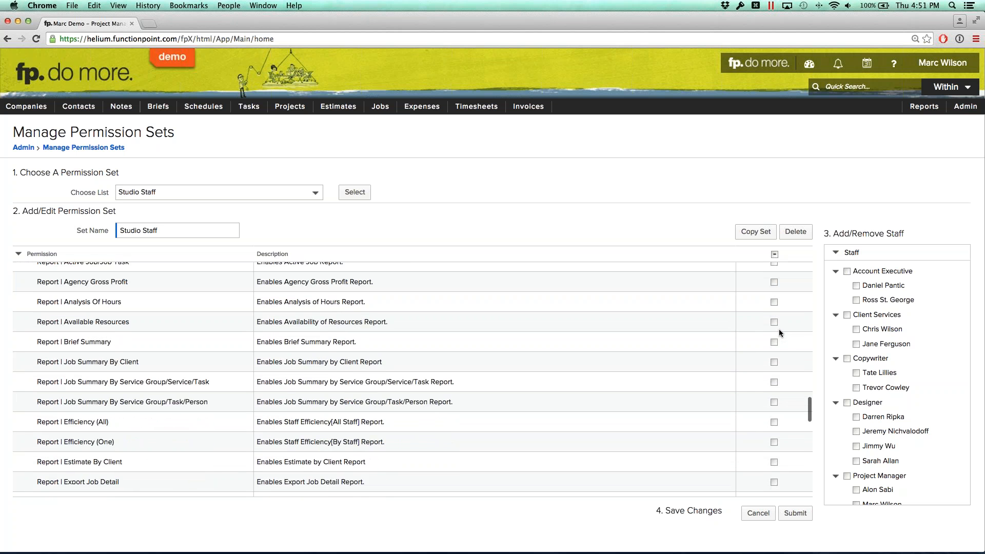
pyautogui.scroll(10, 85, 317)
pyautogui.scroll(5, 85, 313)
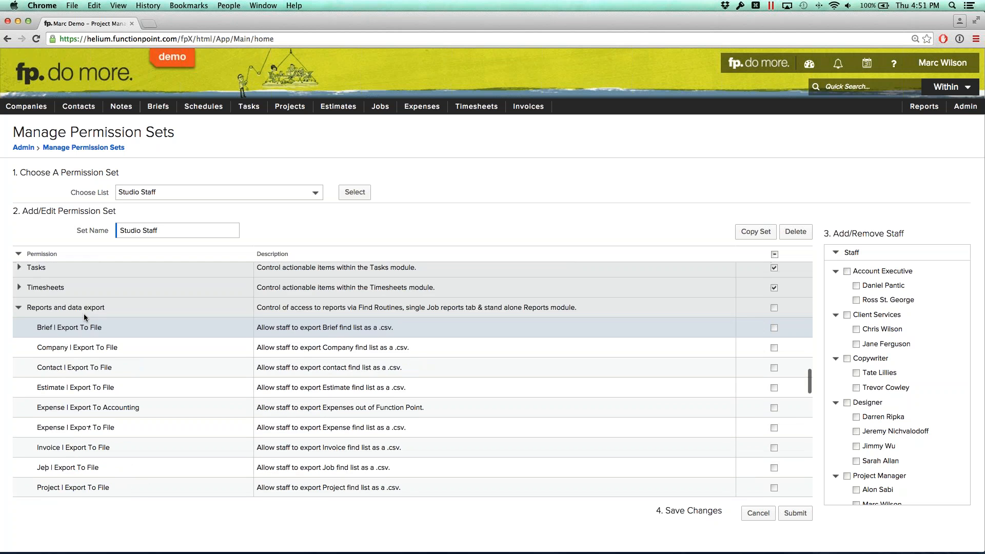
# Step: Clear the Invoices and accounting permissions, including Invoice Delete, leaving the group unticked
pyautogui.click(18, 370)
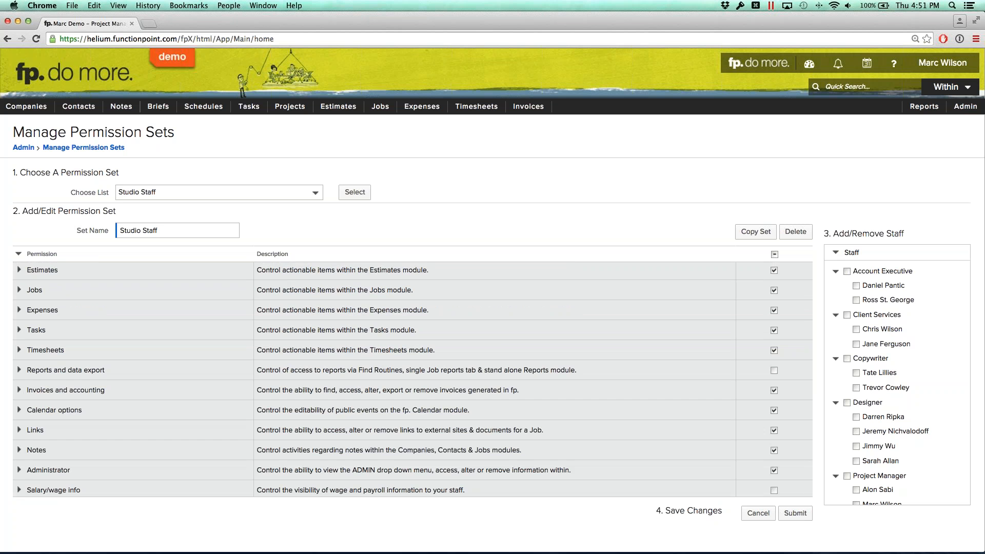
pyautogui.click(19, 390)
pyautogui.scroll(-2, 105, 374)
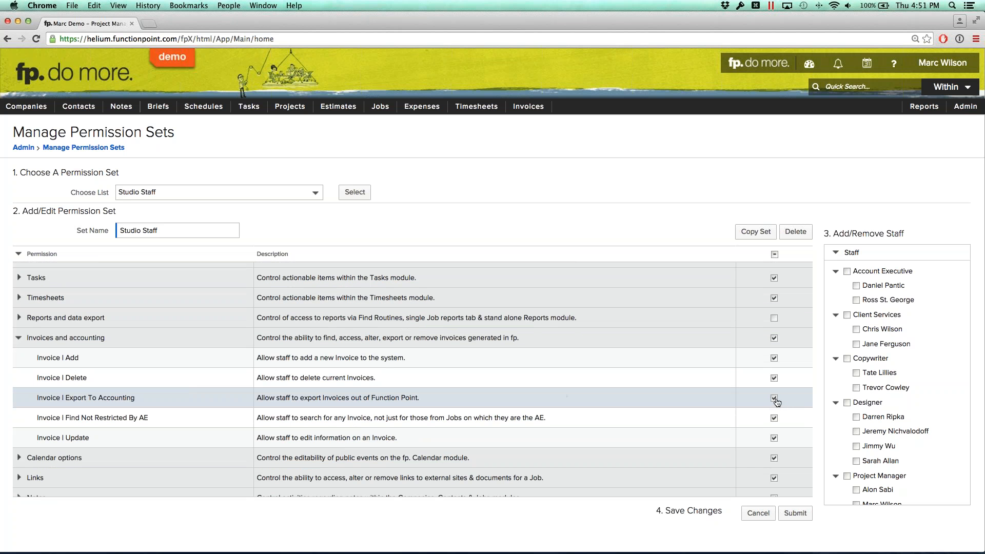
pyautogui.click(776, 380)
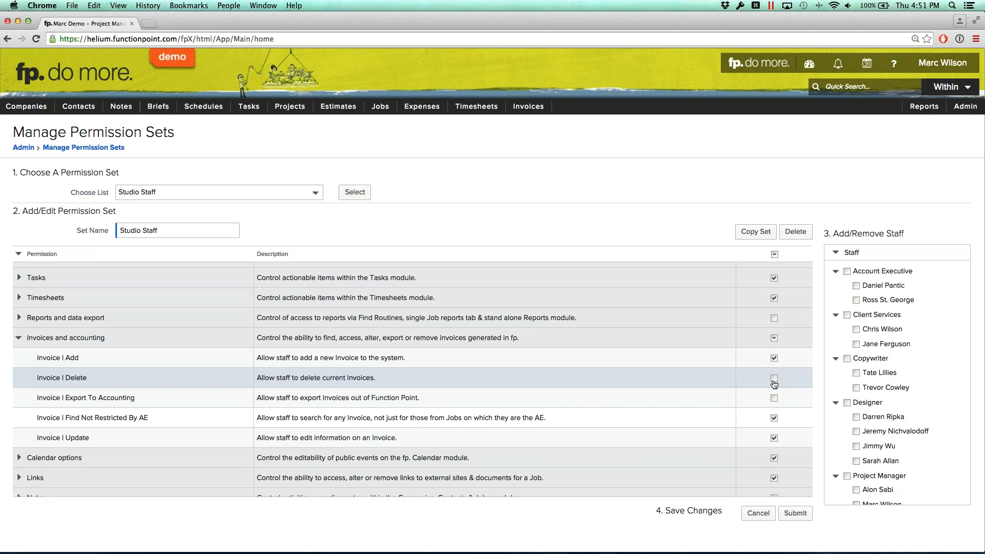
pyautogui.scroll(1, 778, 384)
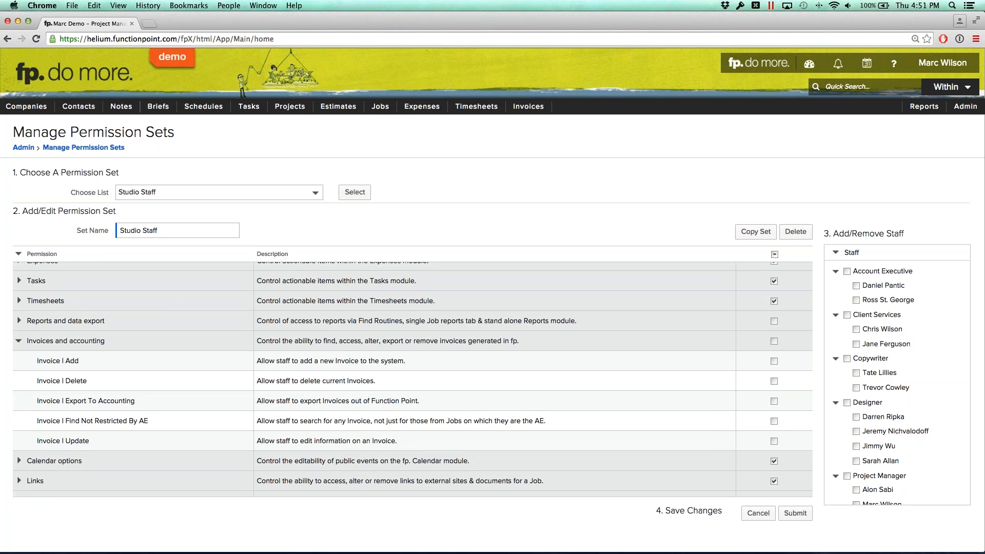
pyautogui.click(18, 342)
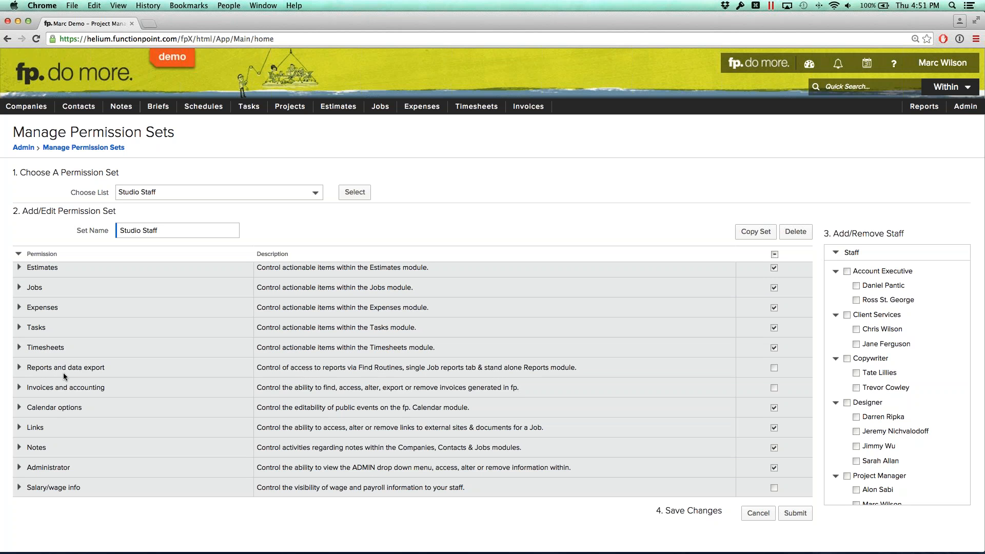
# Step: Expand the Administrator group and review its sub-permissions
pyautogui.click(19, 467)
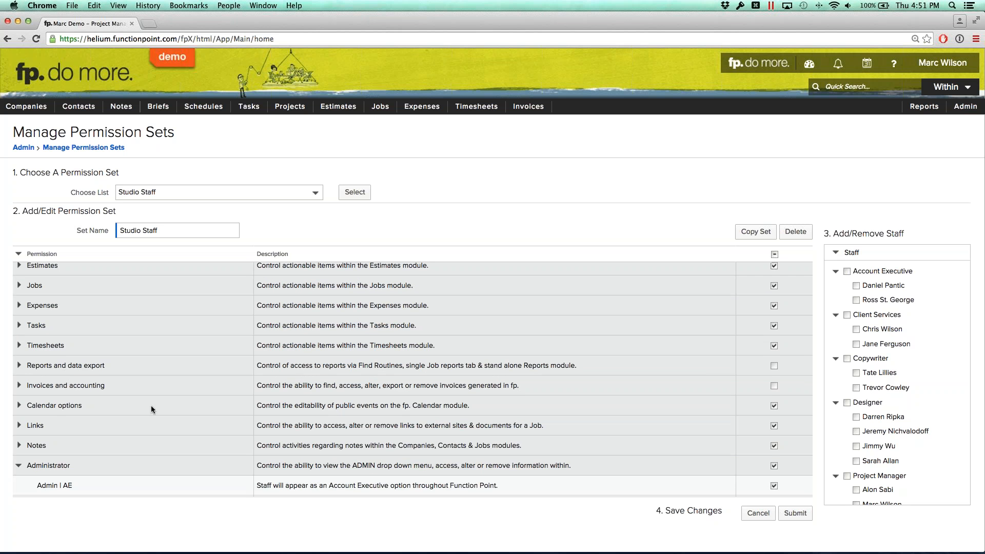
pyautogui.scroll(-3, 151, 405)
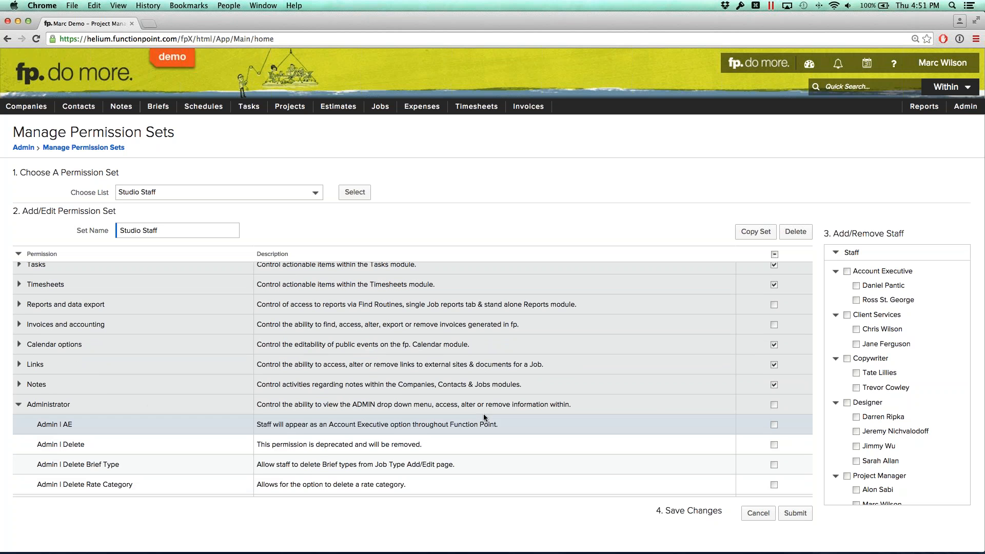
pyautogui.click(20, 405)
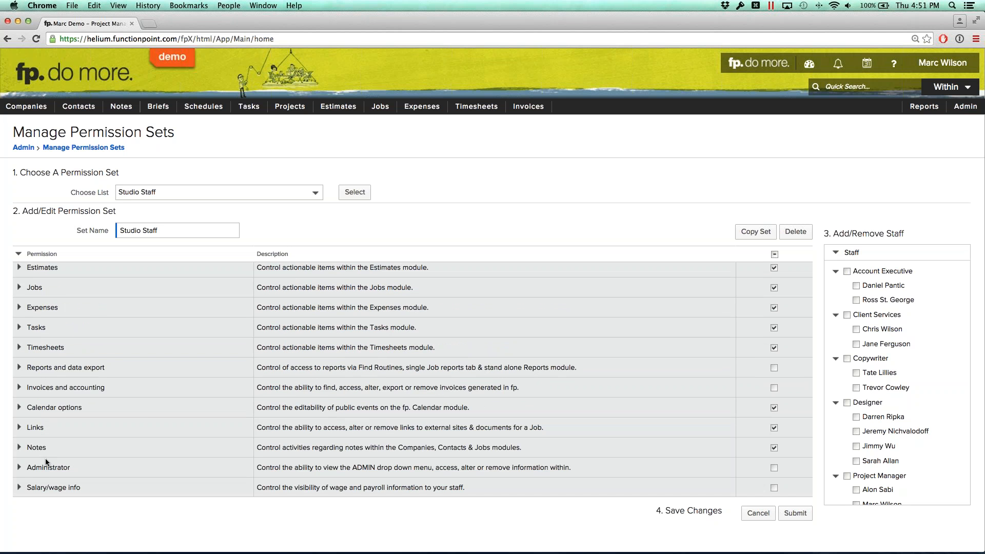
pyautogui.click(19, 467)
pyautogui.scroll(-5, 136, 404)
pyautogui.scroll(-10, 132, 407)
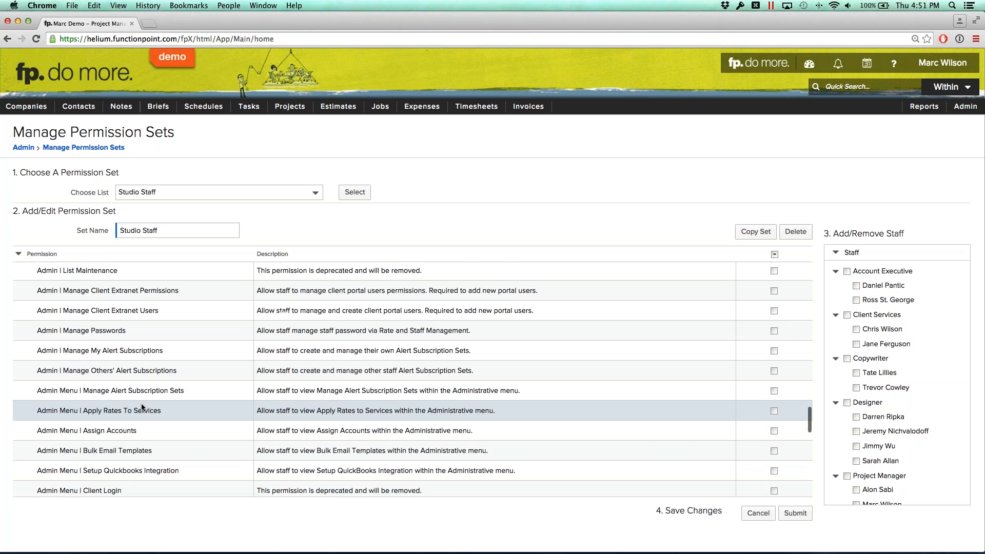
pyautogui.scroll(-10, 142, 408)
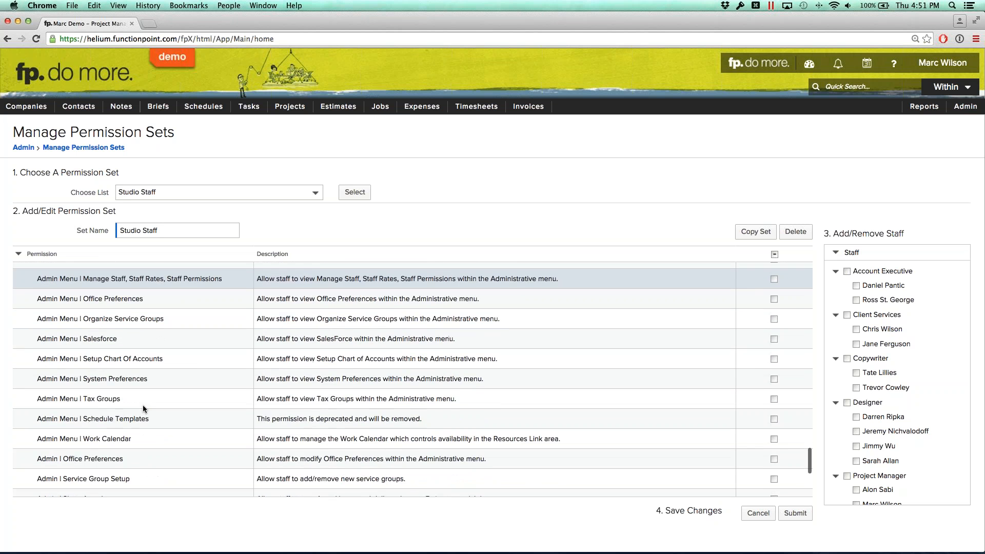
pyautogui.scroll(-3, 143, 405)
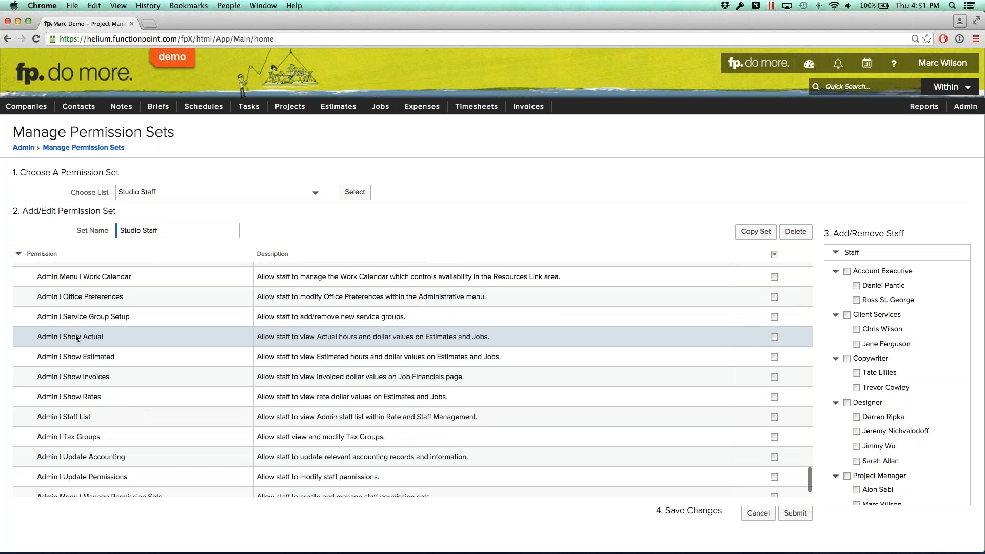
pyautogui.moveTo(76, 336); pyautogui.dragTo(104, 337)
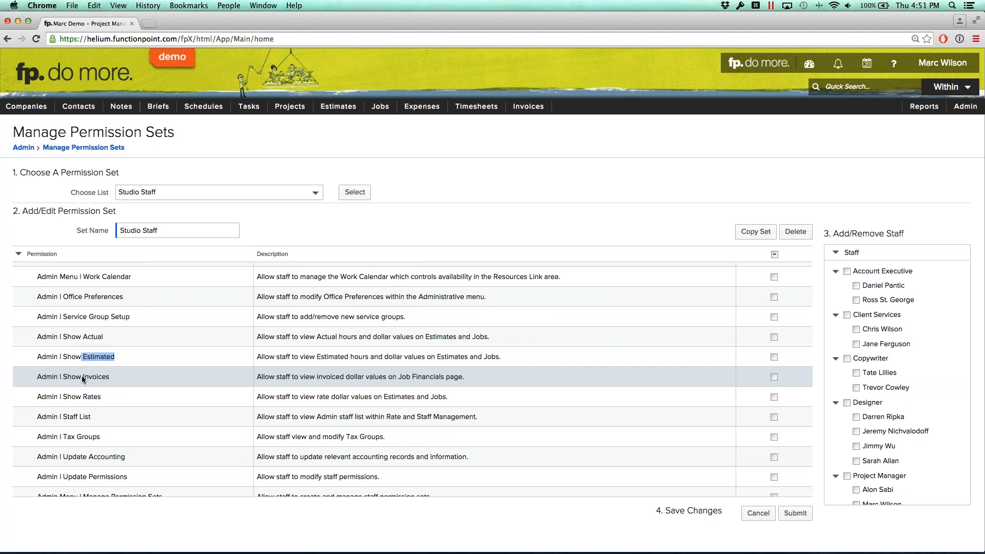
pyautogui.moveTo(76, 397); pyautogui.dragTo(81, 397)
pyautogui.click(120, 396)
# Step: Tick Admin | Show Actual, Show Estimated and Show Rates
pyautogui.scroll(-1, 119, 370)
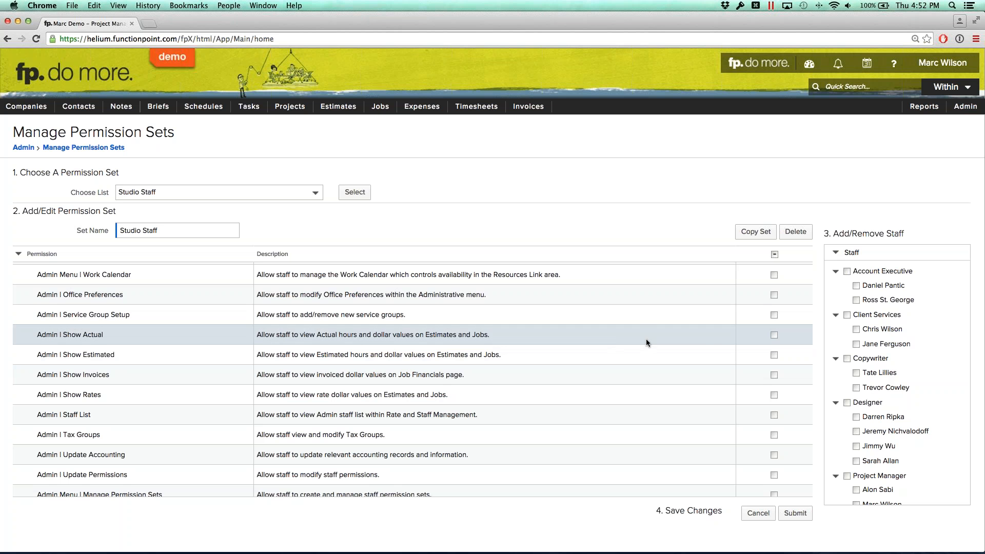
pyautogui.click(774, 334)
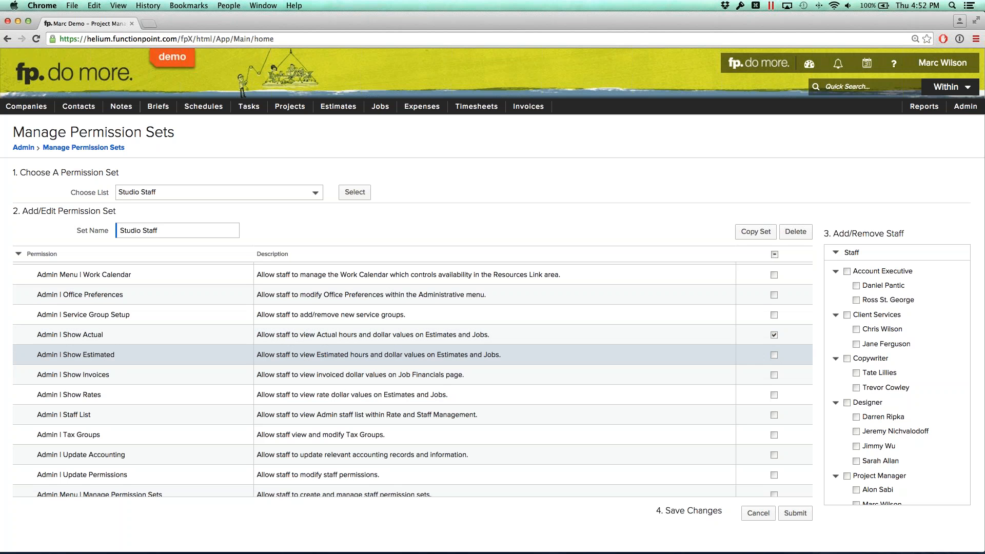
pyautogui.click(774, 354)
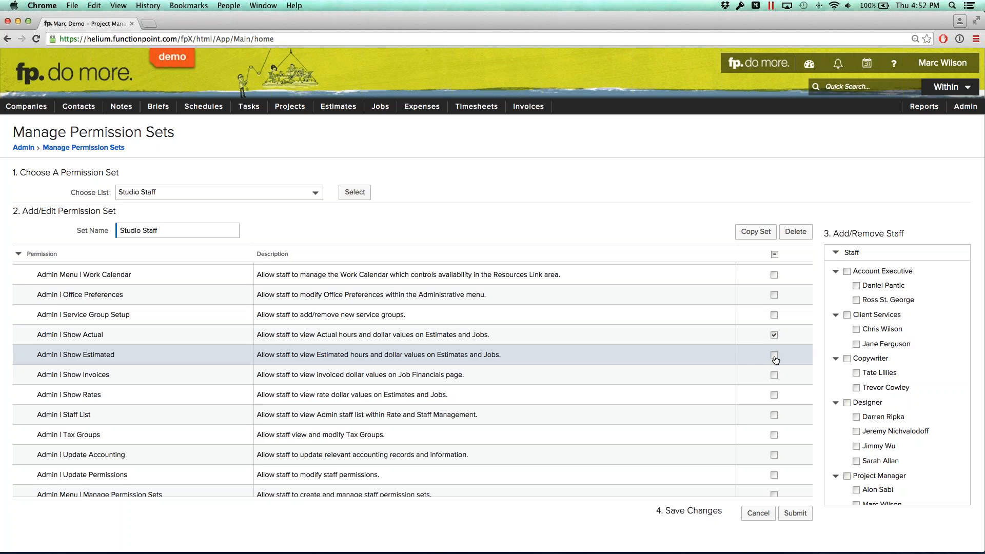
pyautogui.click(774, 395)
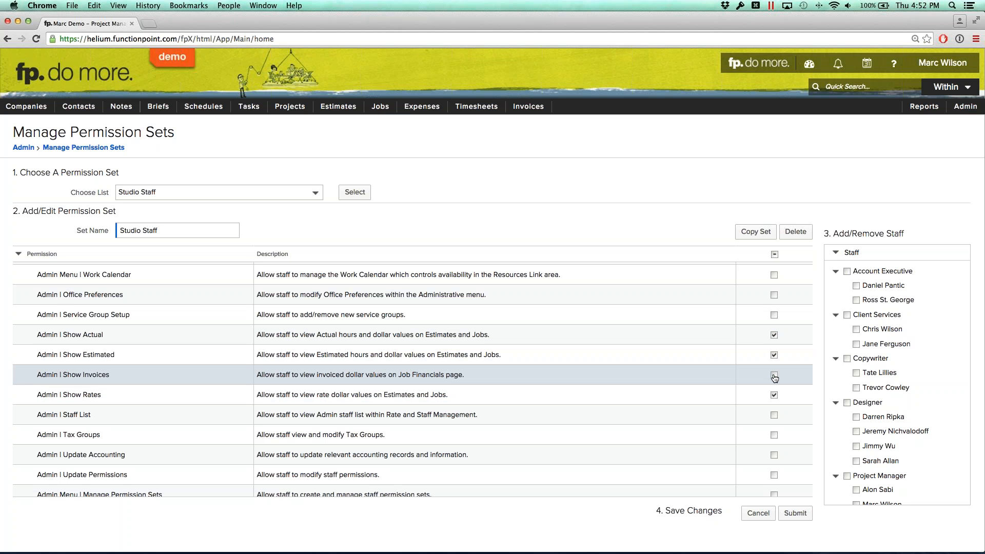
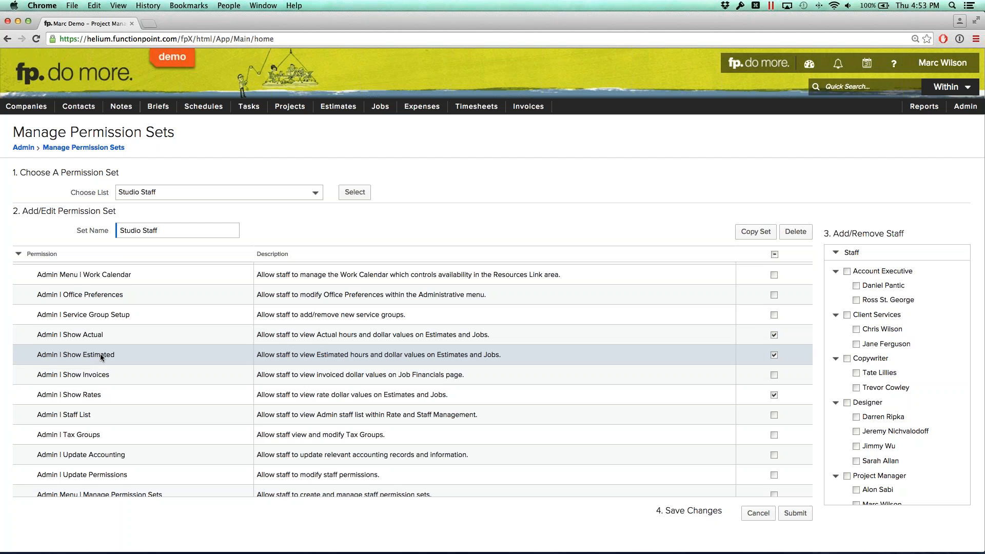
# Step: Collapse the Administrator, Companies, Contacts and File and folder management permission groups
pyautogui.scroll(-1, 98, 354)
pyautogui.scroll(5, 96, 356)
pyautogui.scroll(10, 95, 357)
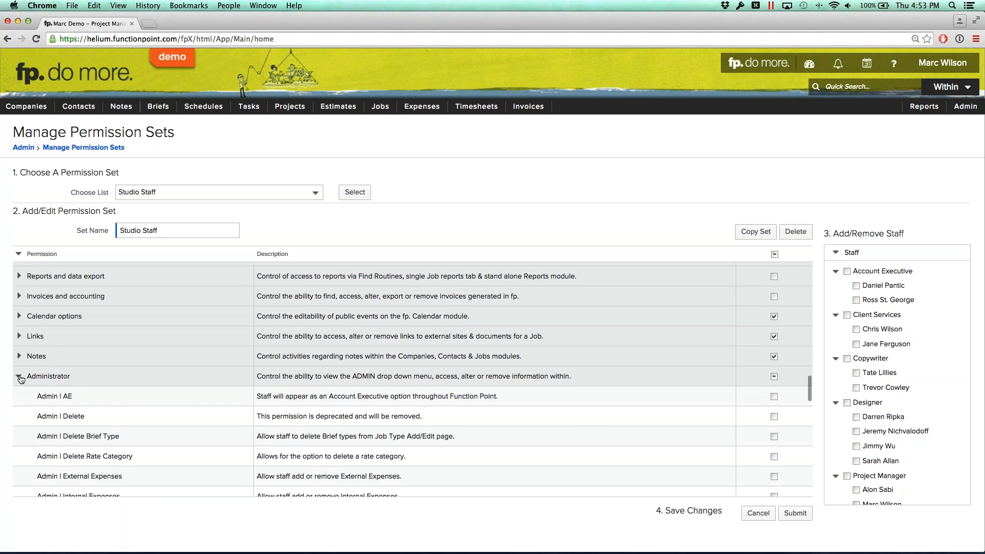
pyautogui.click(30, 376)
pyautogui.scroll(5, 152, 402)
pyautogui.scroll(10, 156, 405)
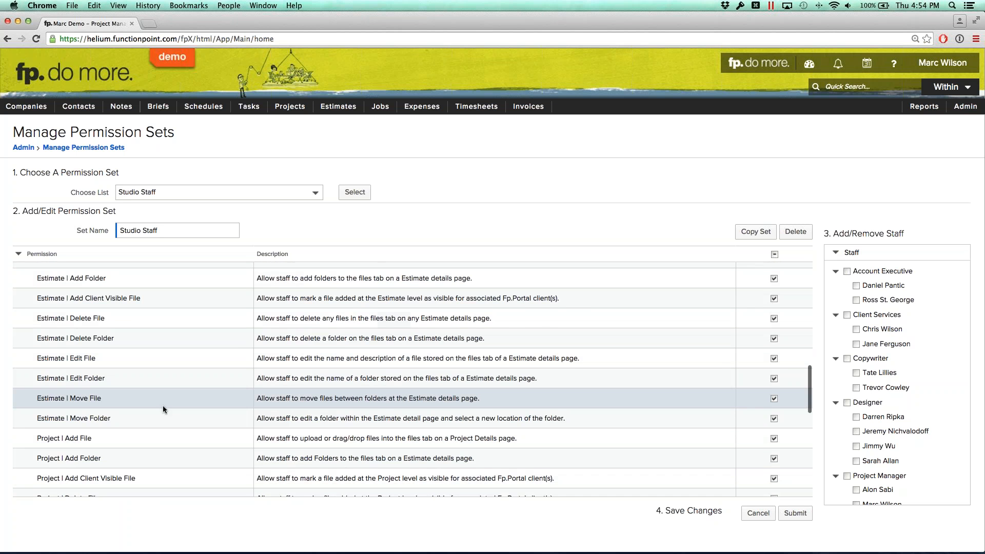
pyautogui.click(31, 302)
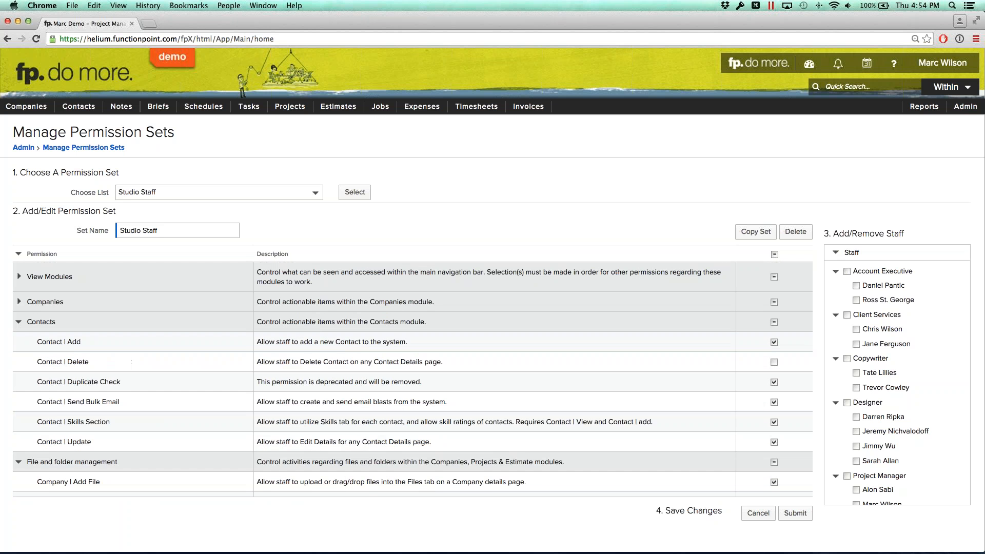
pyautogui.click(18, 322)
pyautogui.click(18, 342)
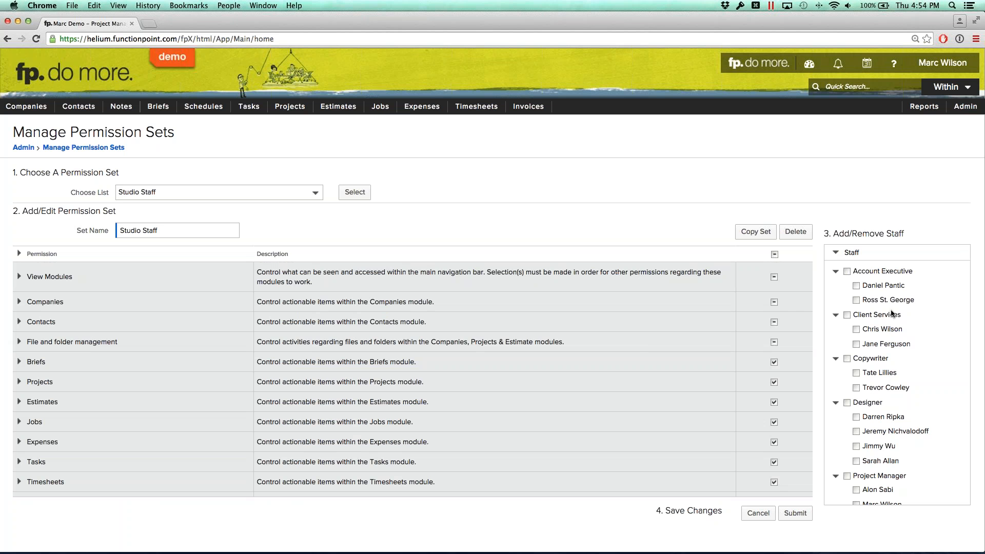
# Step: Add all Copywriter, Designer and Web Developer staff to the Studio Staff set and submit
pyautogui.click(847, 359)
pyautogui.click(847, 403)
pyautogui.scroll(-3, 895, 383)
pyautogui.click(847, 451)
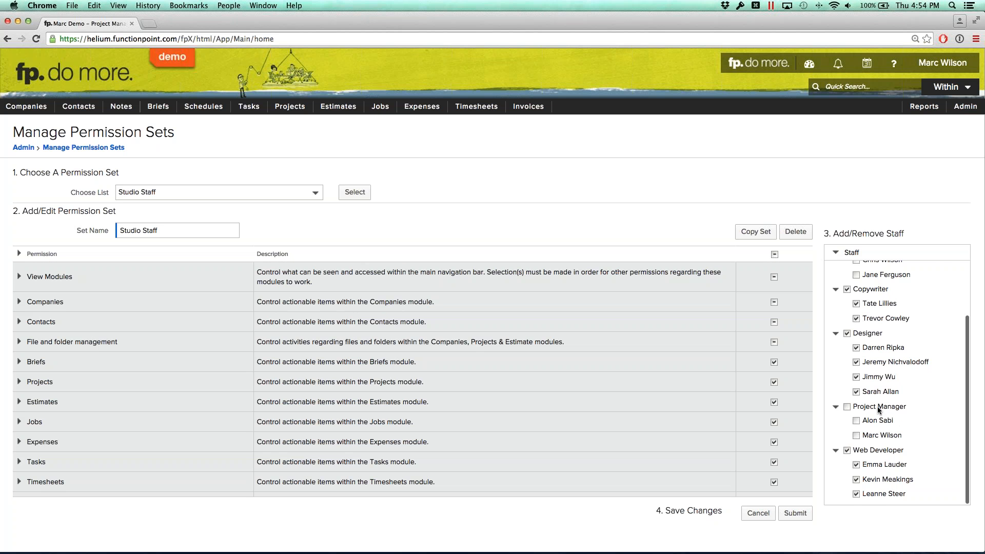
pyautogui.scroll(3, 876, 406)
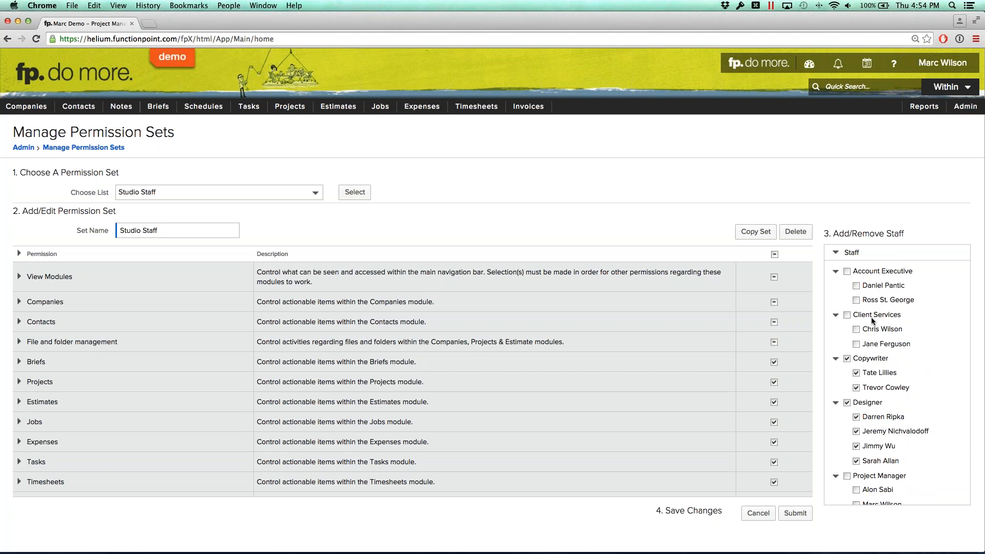
pyautogui.scroll(-1, 871, 319)
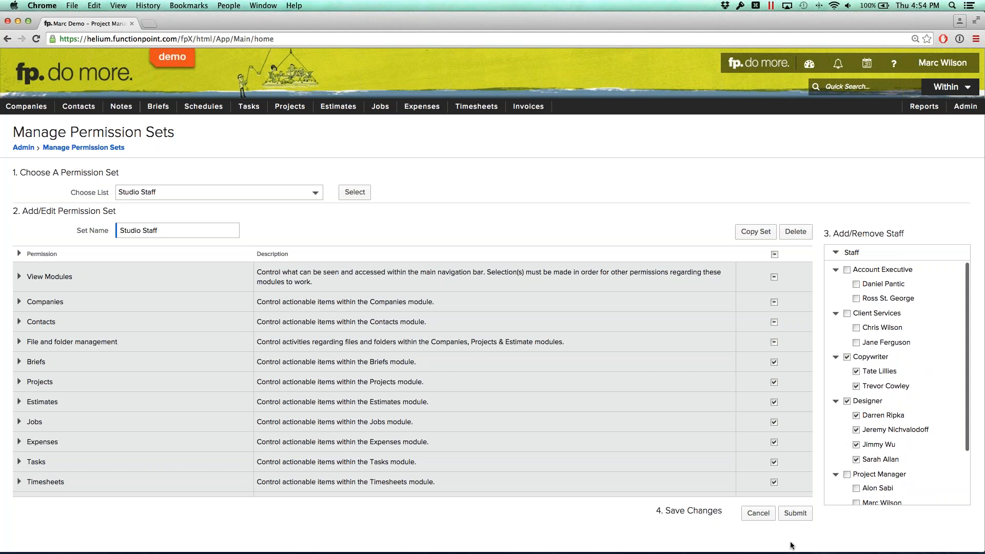
pyautogui.click(794, 514)
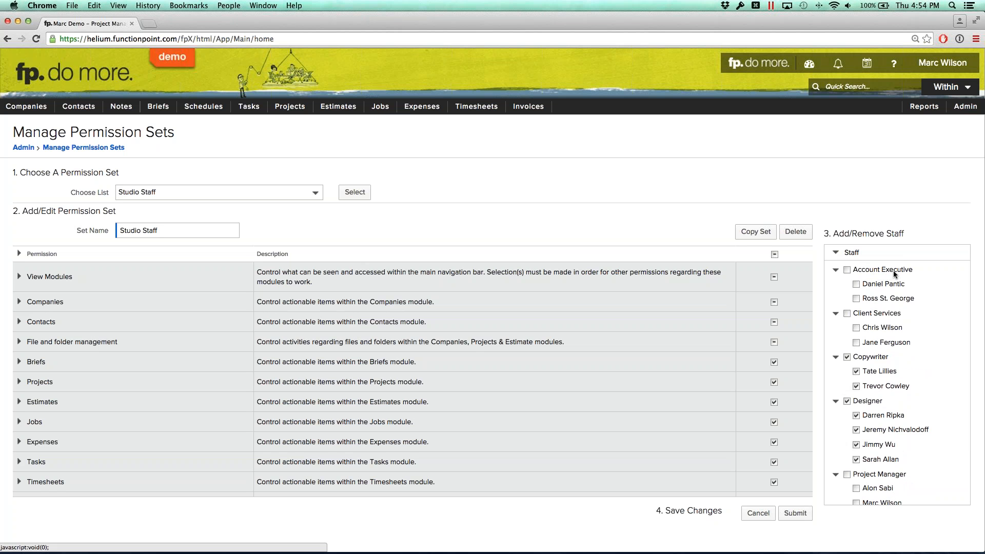
pyautogui.scroll(-1, 893, 270)
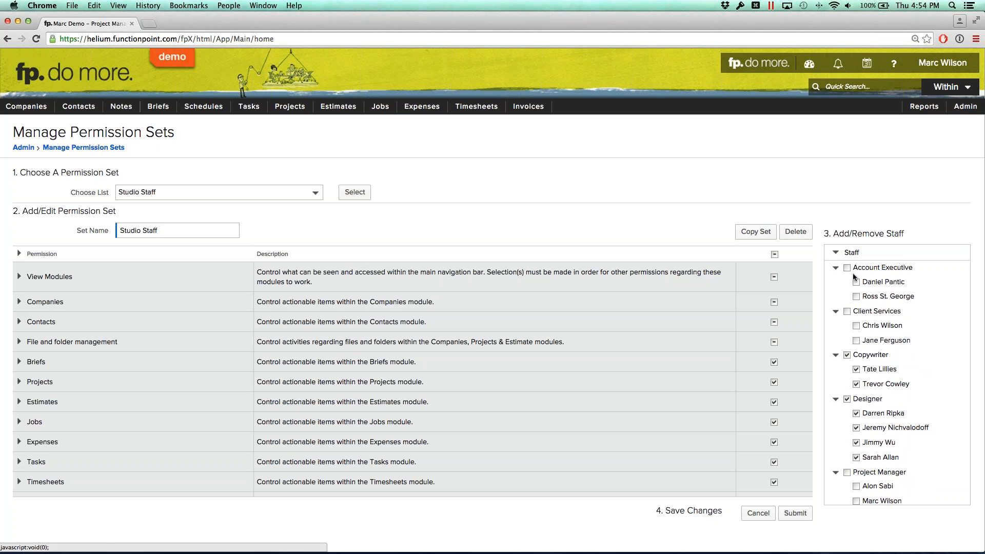
# Step: Copy the Studio Staff permission set as a new set named AE
pyautogui.click(755, 233)
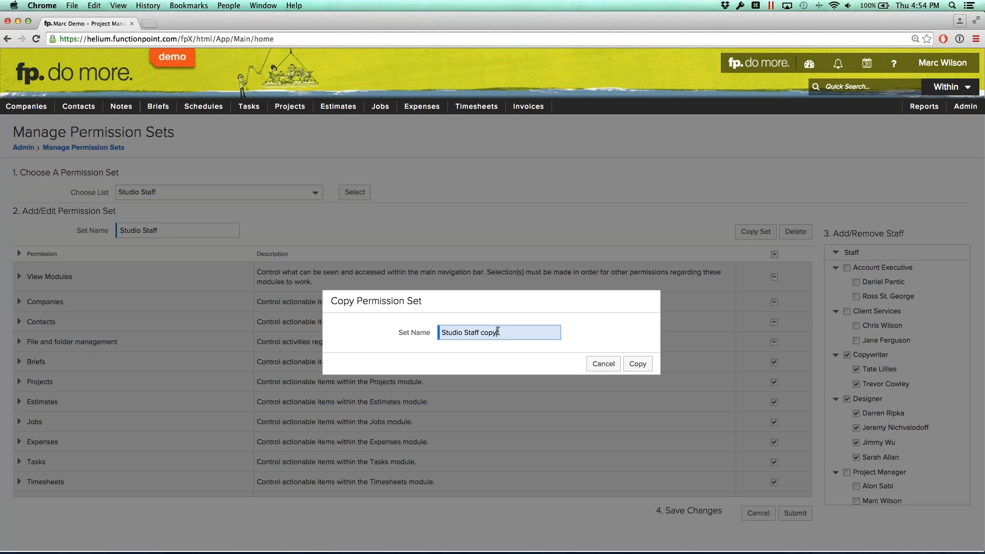
pyautogui.write('AE')
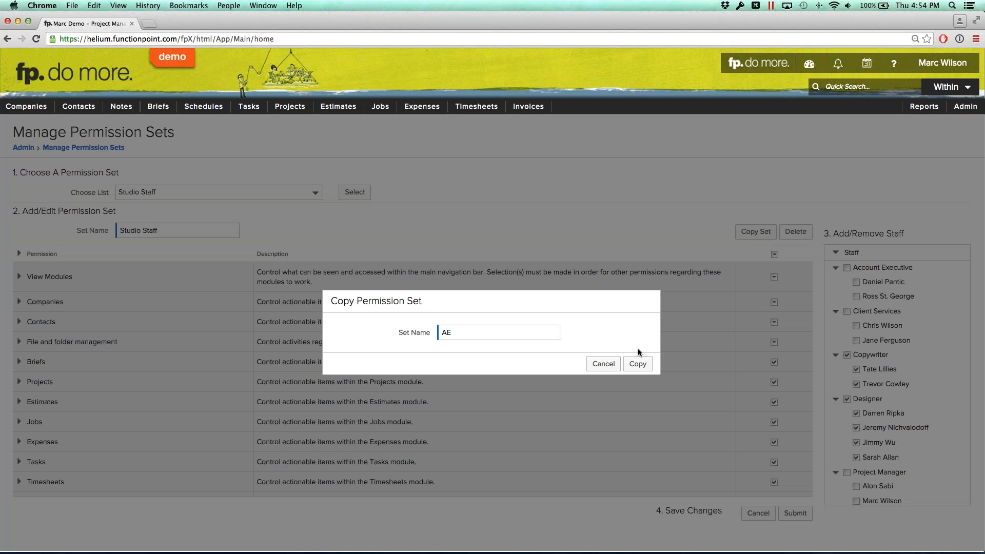
pyautogui.click(638, 364)
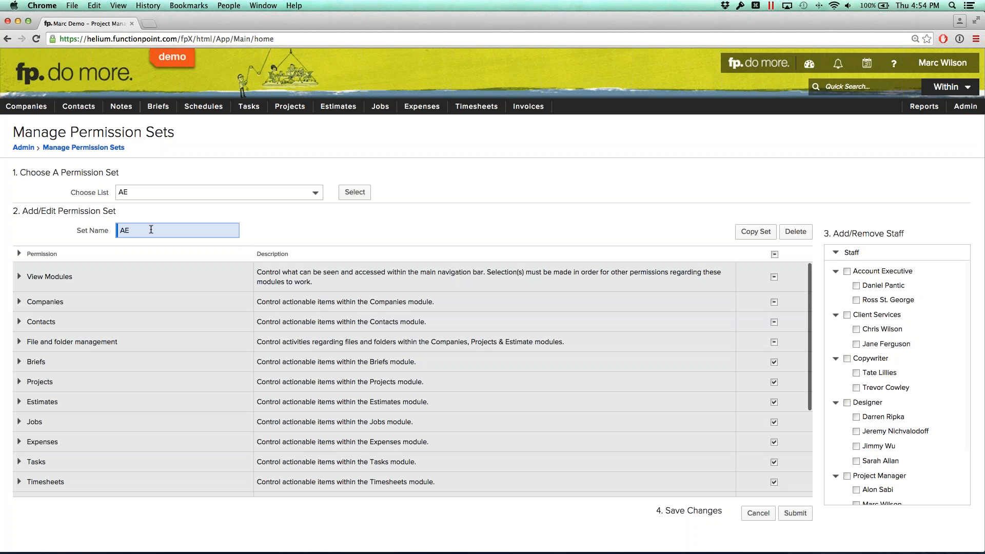
# Step: Grant the Admin | AE permission under Administrator and save the AE set
pyautogui.scroll(-5, 150, 298)
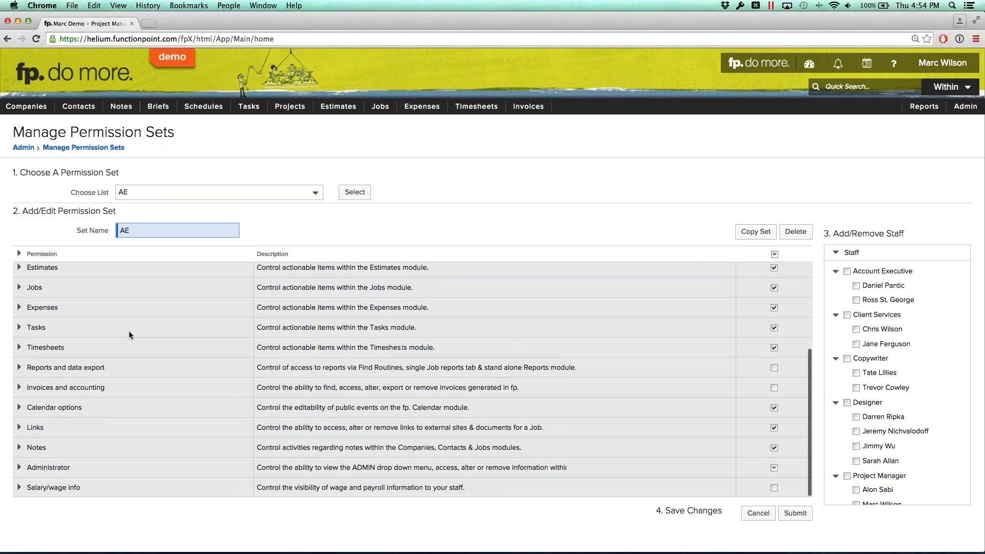
pyautogui.click(19, 468)
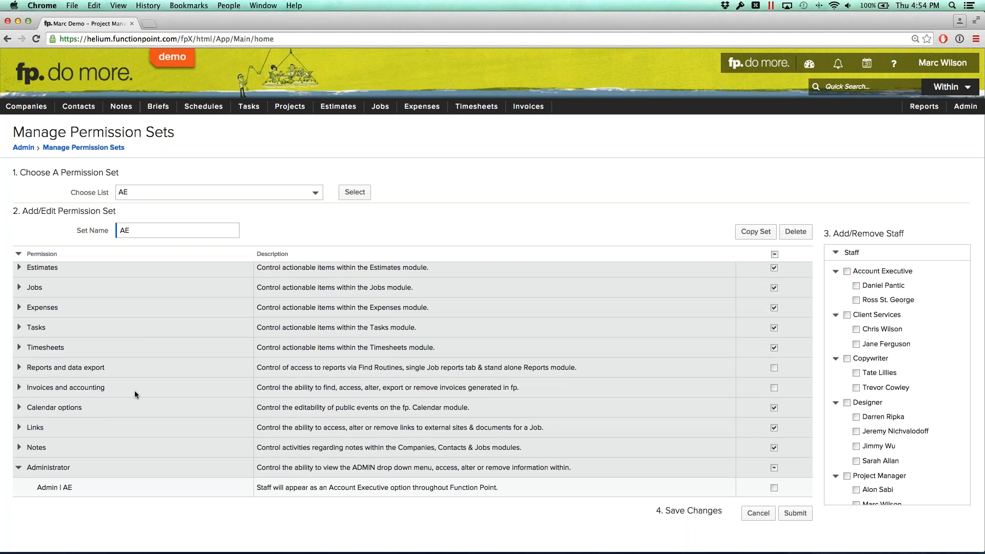
pyautogui.scroll(-2, 136, 393)
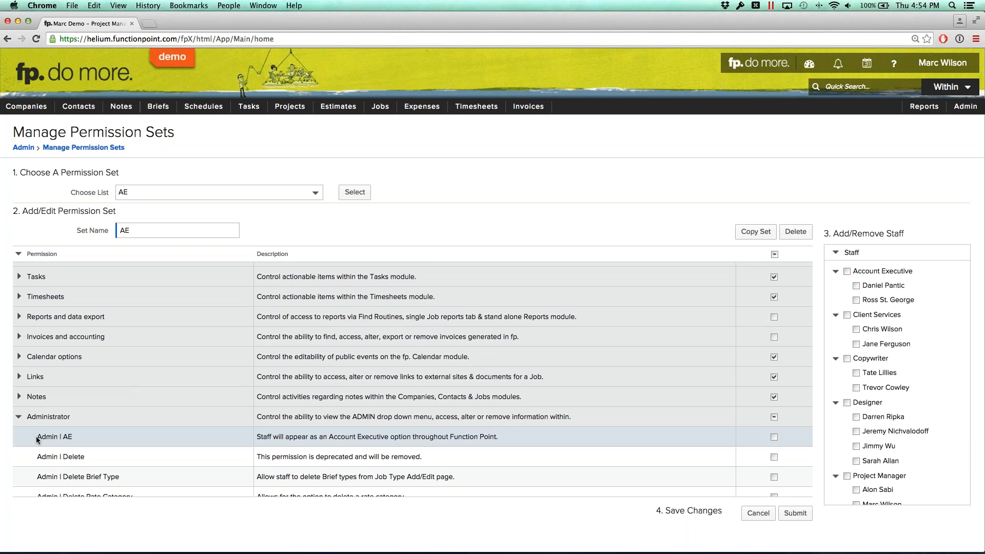
pyautogui.click(85, 435)
pyautogui.moveTo(268, 437); pyautogui.dragTo(476, 436)
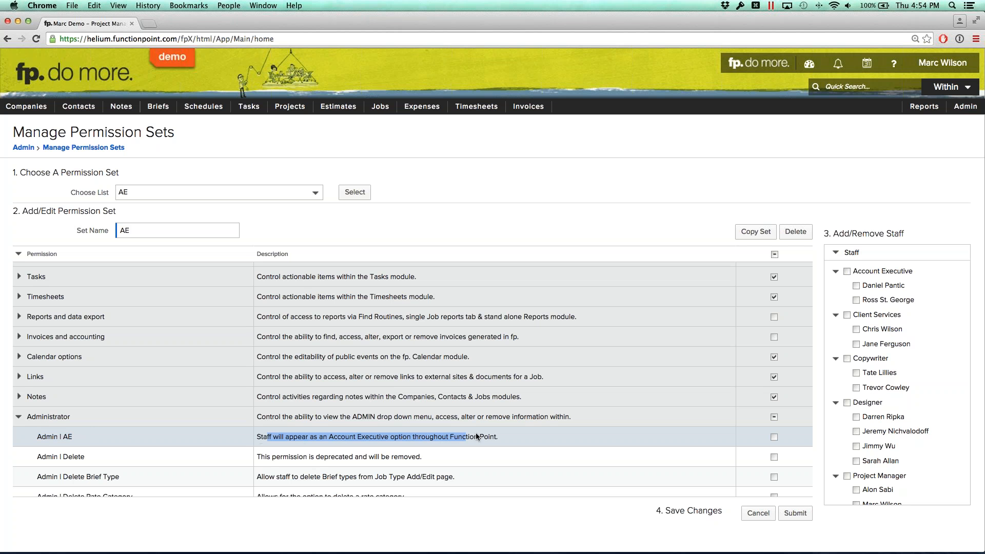
pyautogui.click(518, 434)
pyautogui.click(774, 438)
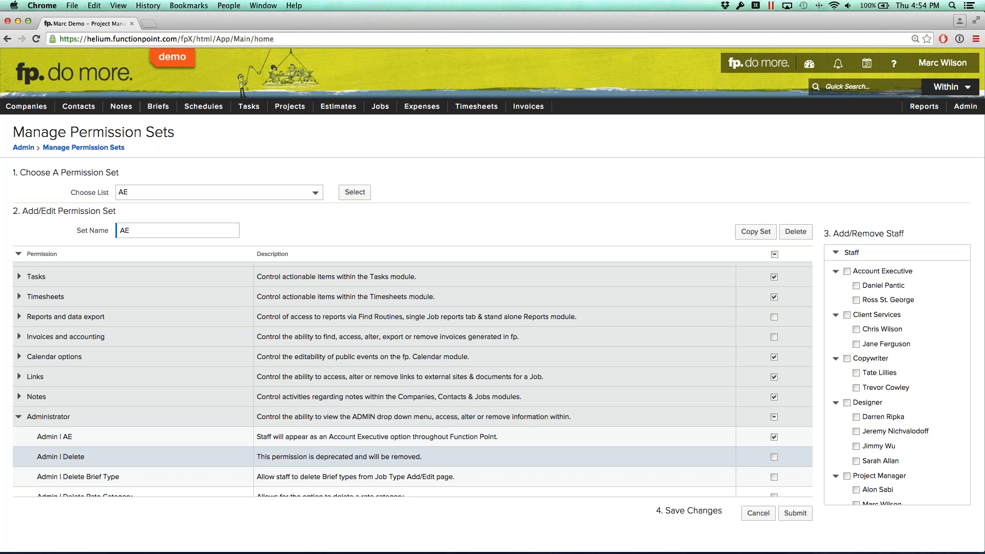
pyautogui.click(795, 514)
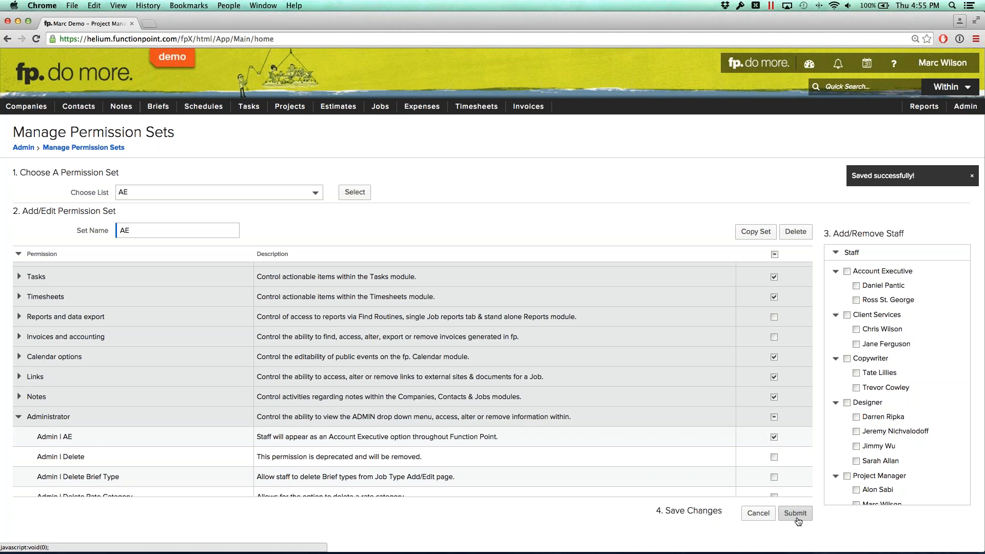
pyautogui.moveTo(338, 109)
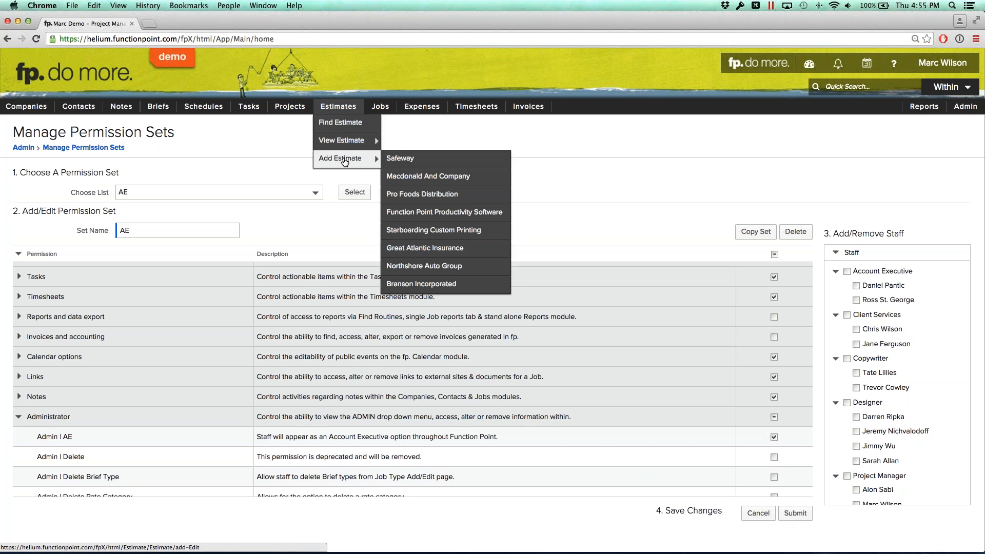
pyautogui.rightClick(343, 159)
pyautogui.click(360, 164)
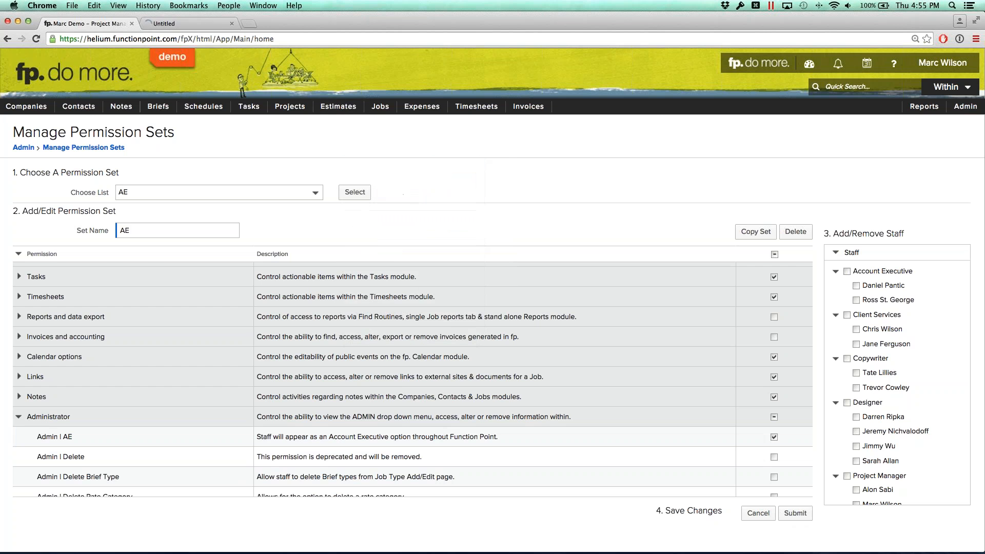
pyautogui.click(198, 25)
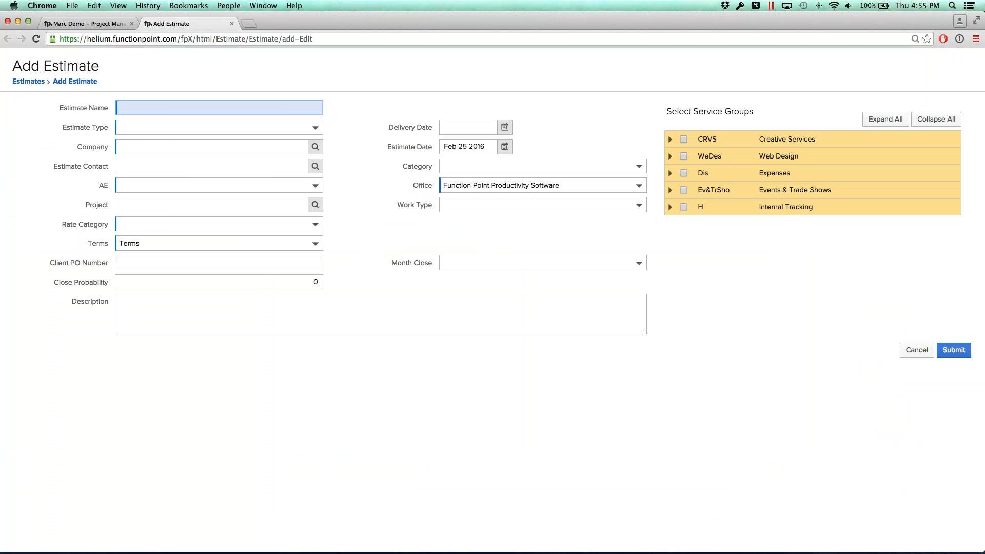
pyautogui.click(139, 186)
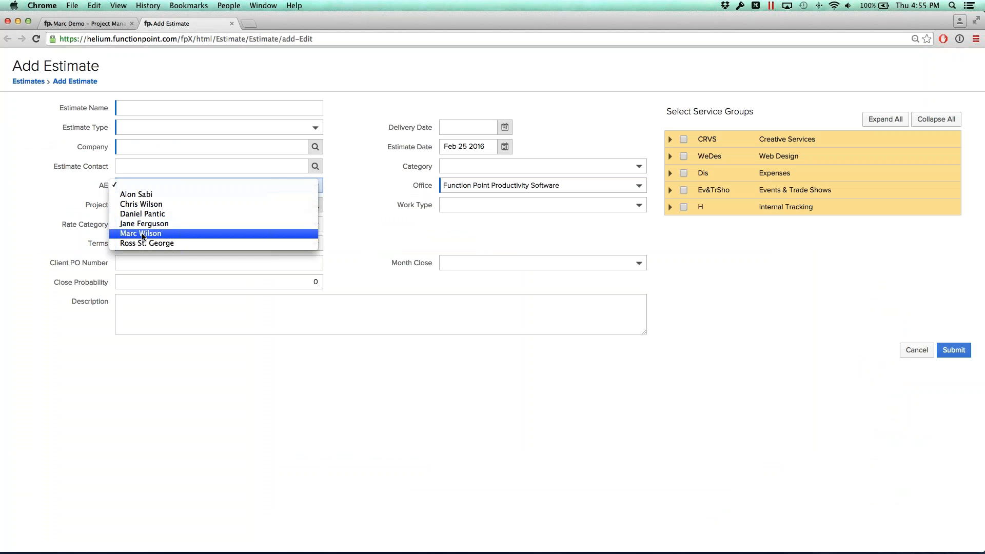
pyautogui.click(88, 212)
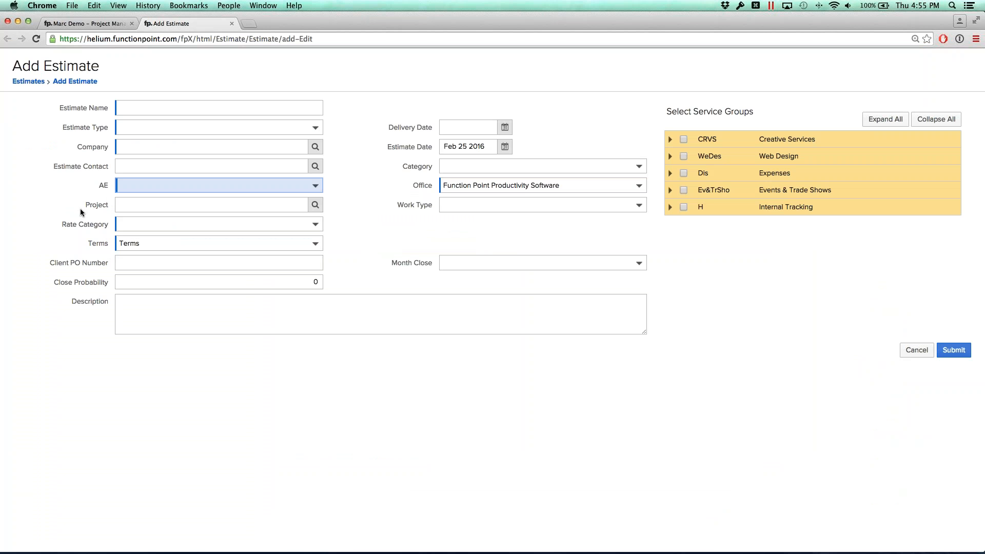
pyautogui.click(232, 23)
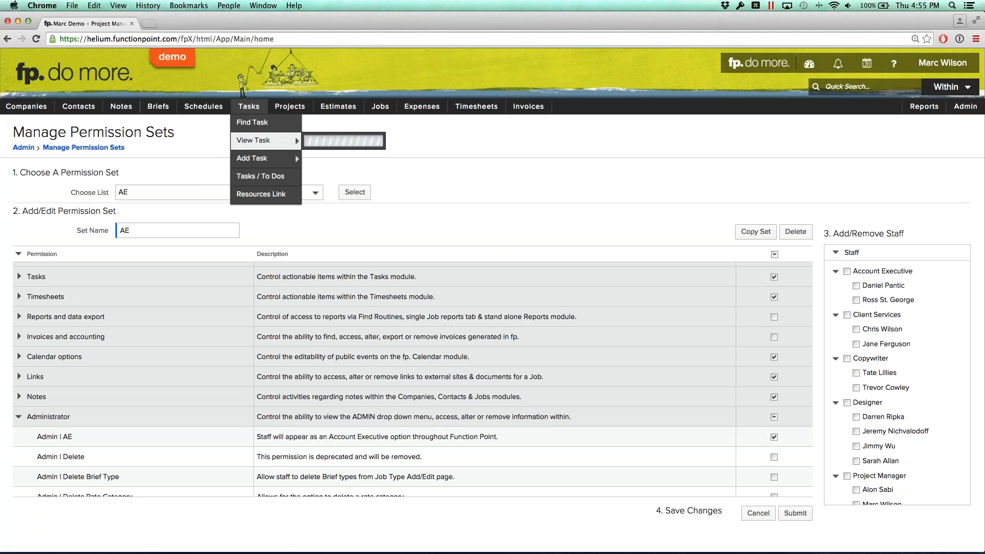
# Step: Load the Full Permissions set and locate its Admin | AE permission under Administrator
pyautogui.click(184, 191)
pyautogui.click(183, 199)
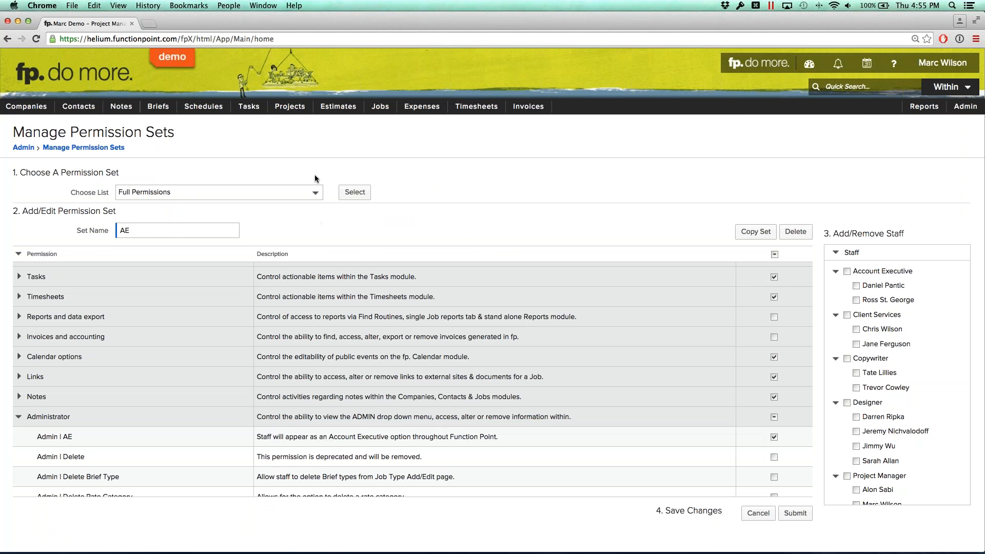
pyautogui.click(352, 192)
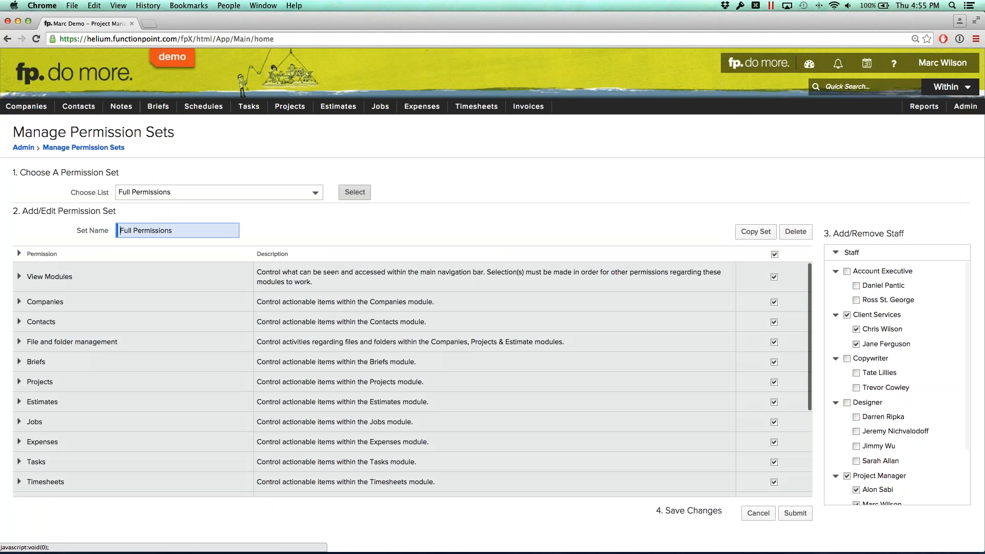
pyautogui.scroll(-5, 259, 342)
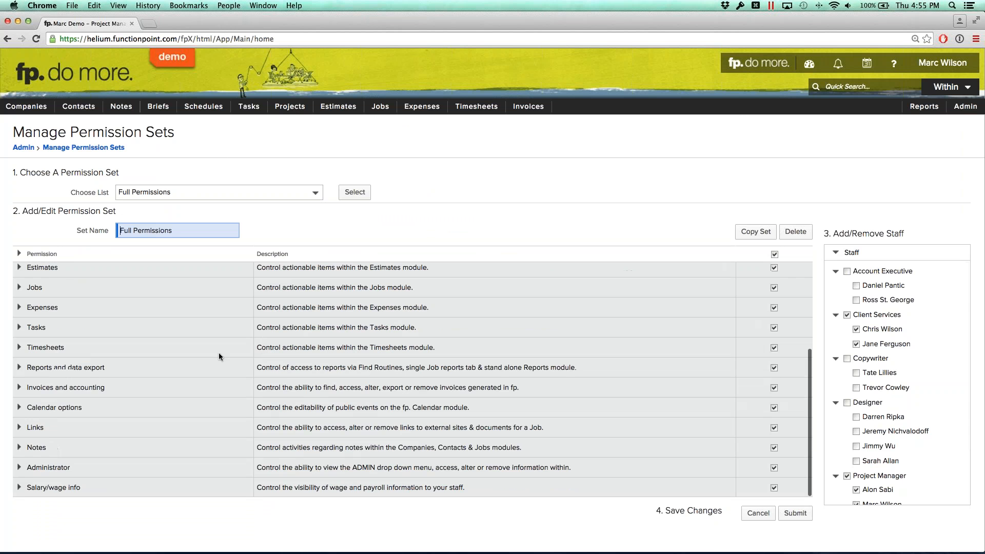
pyautogui.click(19, 467)
pyautogui.scroll(-3, 86, 439)
pyautogui.moveTo(63, 408); pyautogui.dragTo(73, 406)
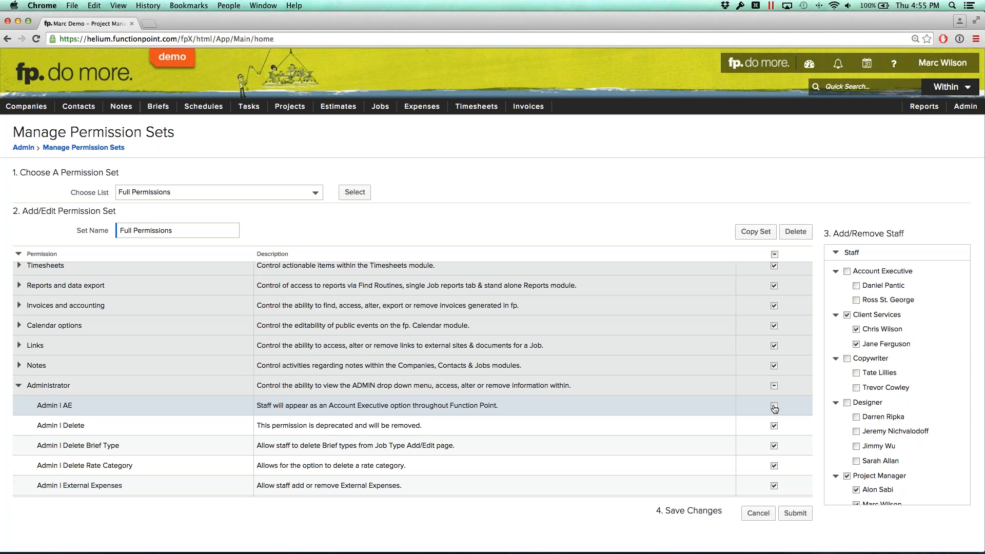
# Step: Rename the set to 'Full Permissions (Except AE)' and save it
pyautogui.click(195, 227)
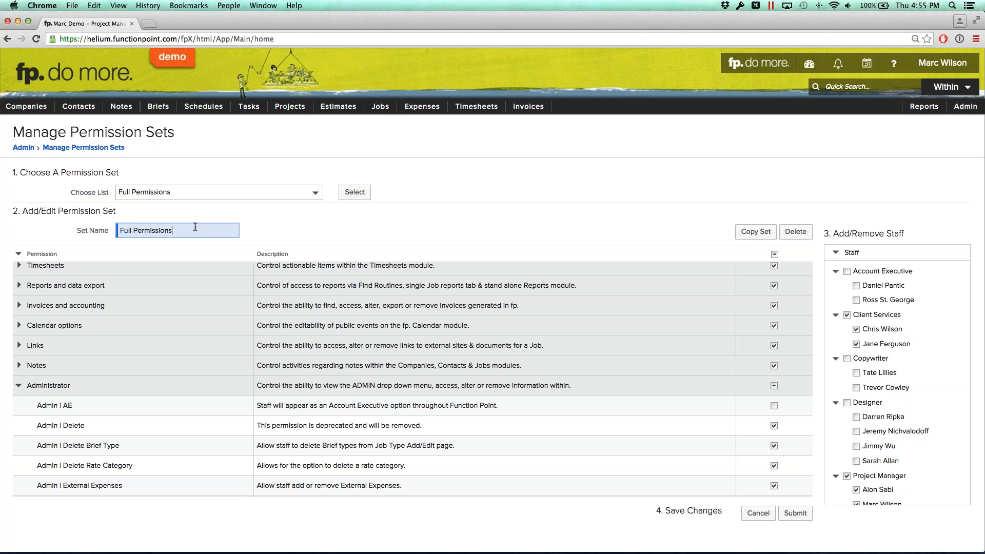
pyautogui.write('(Except AE)')
pyautogui.click(797, 514)
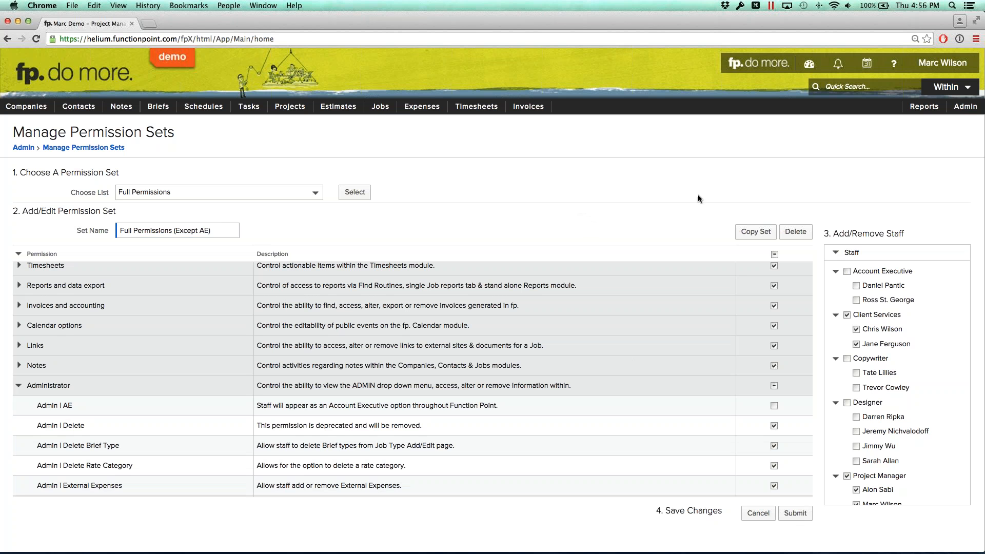
# Step: Go to Admin > Alert Management > Alert Subscription Sets
pyautogui.moveTo(961, 111)
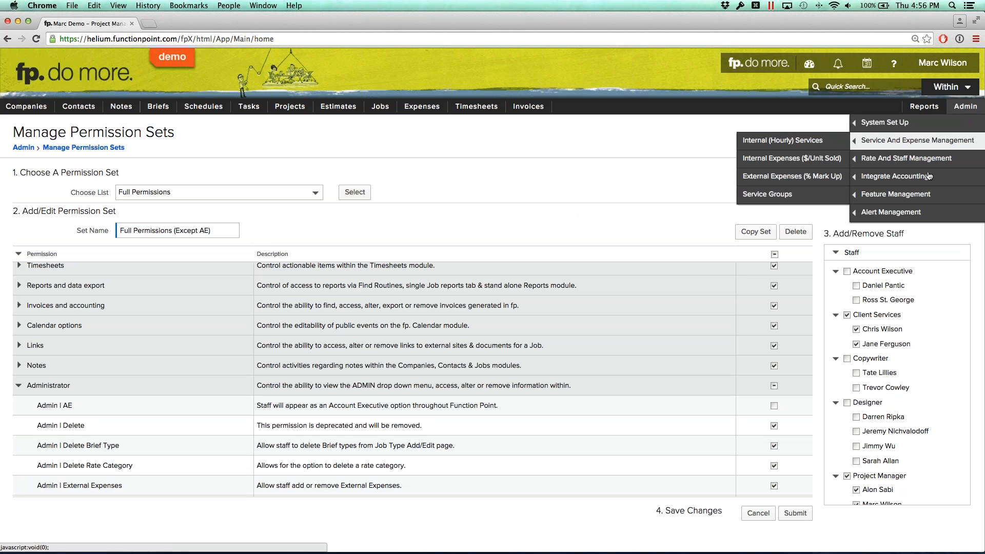
pyautogui.moveTo(892, 215)
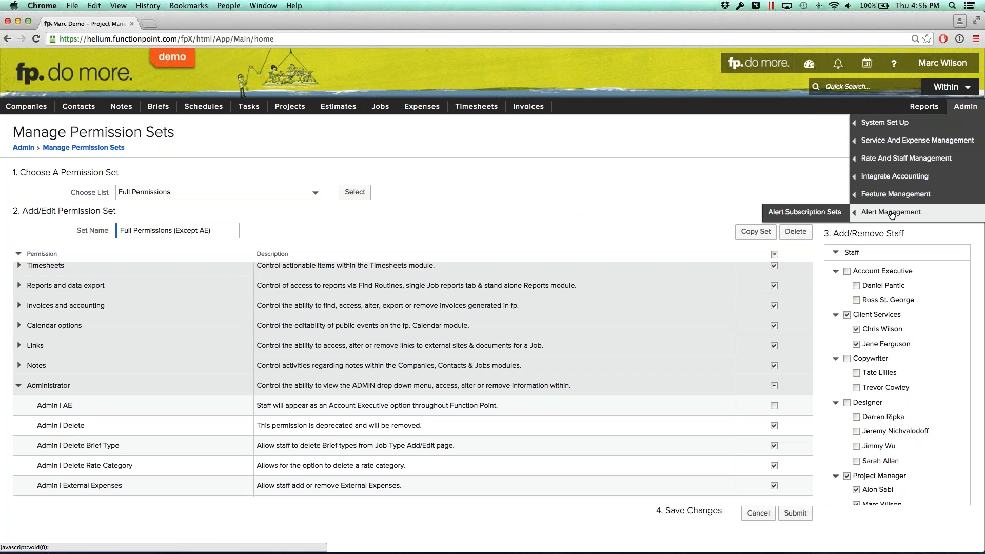
pyautogui.click(808, 214)
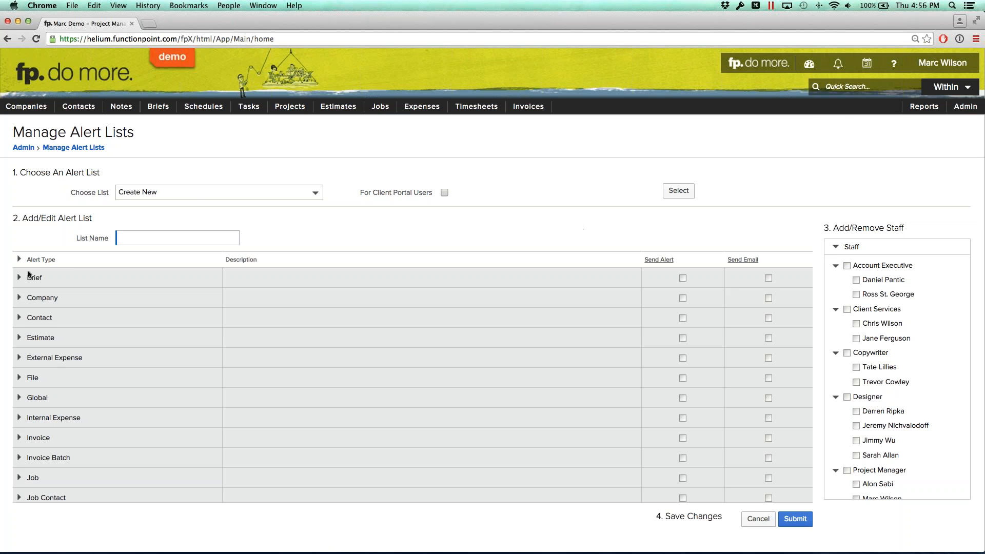
# Step: Pick the AE list from the existing alert lists
pyautogui.click(193, 195)
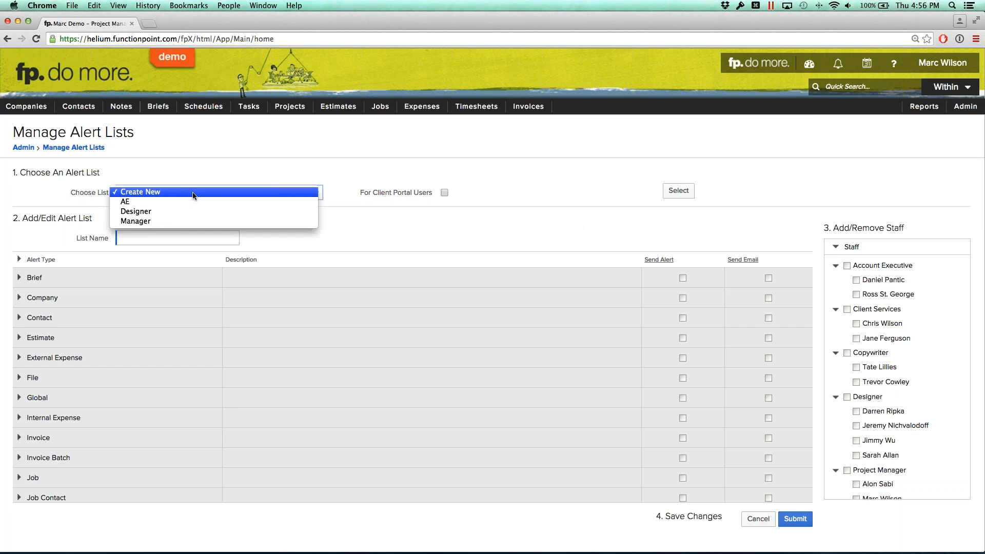
pyautogui.click(93, 192)
pyautogui.click(21, 278)
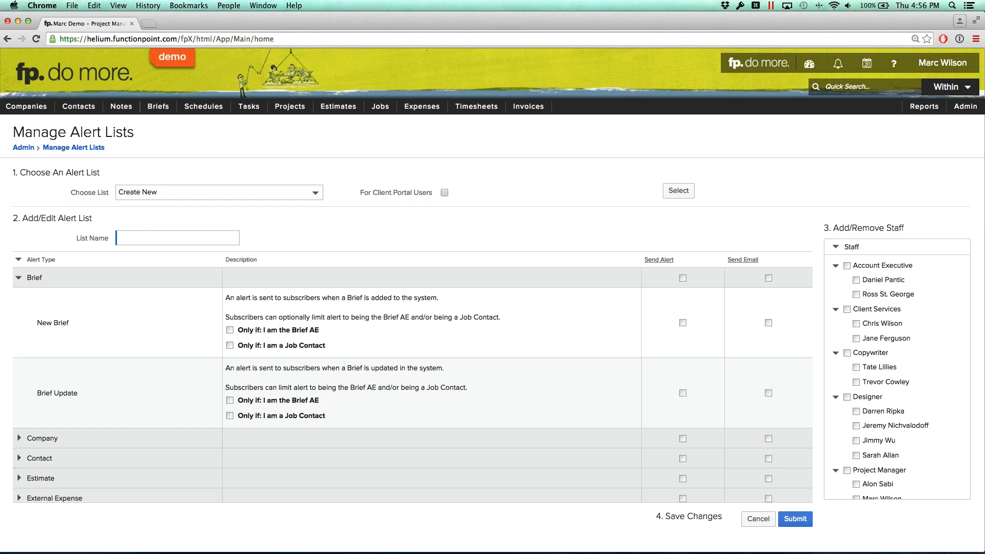
pyautogui.click(19, 279)
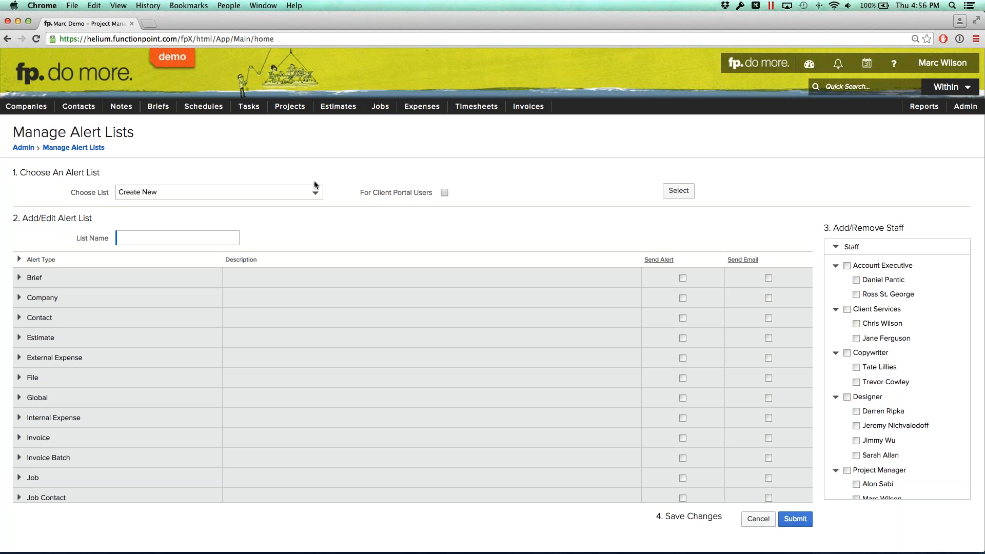
pyautogui.click(278, 192)
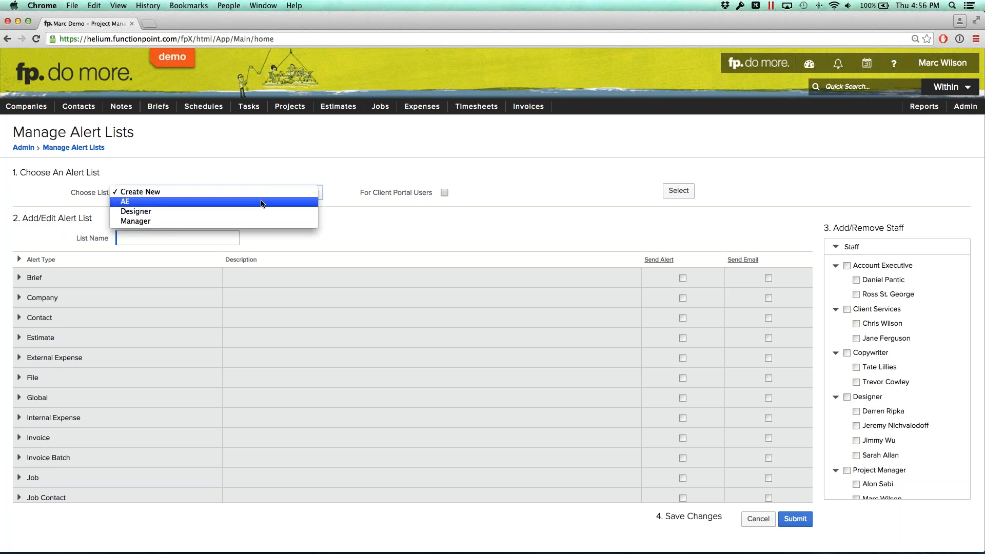
pyautogui.click(264, 203)
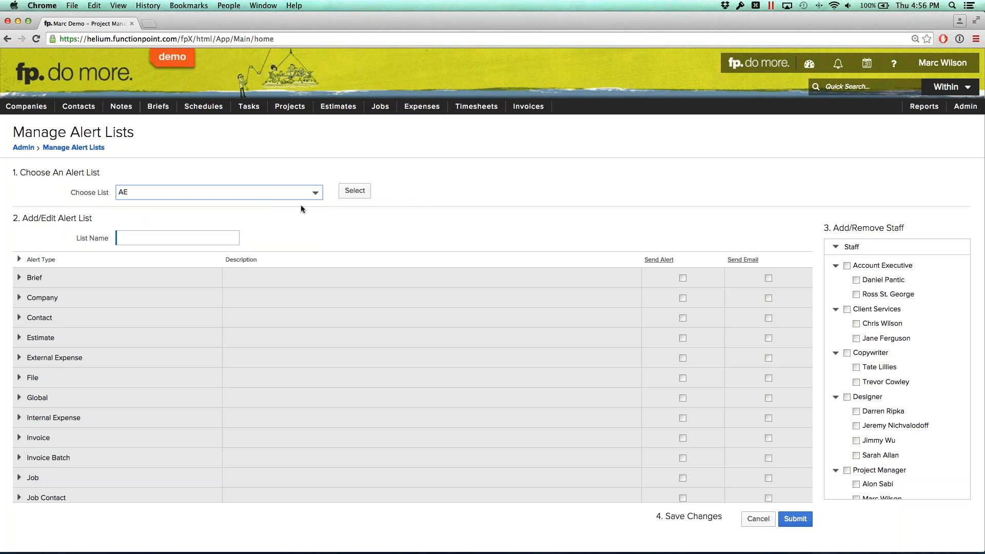
# Step: Delete the AE and Designer alert lists, confirming each deletion
pyautogui.click(355, 191)
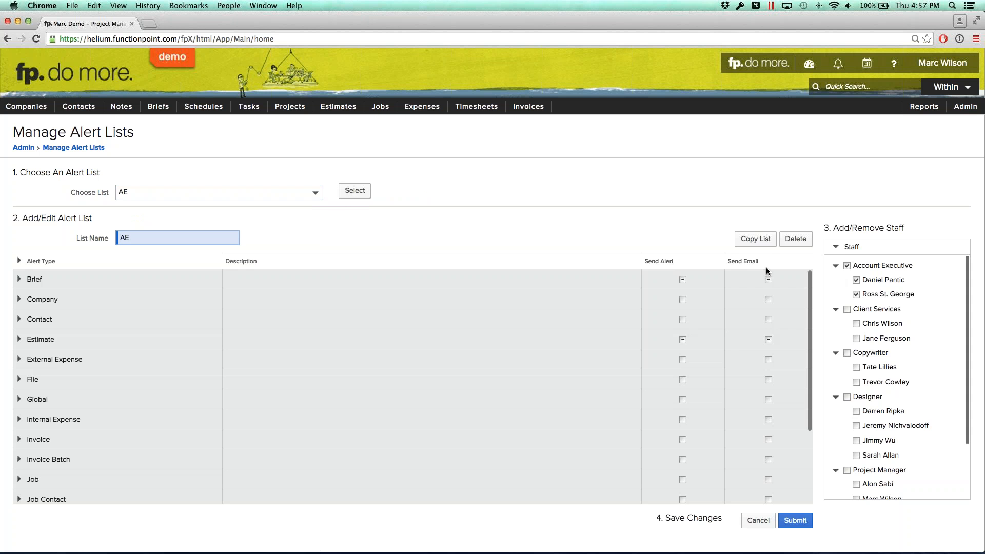
pyautogui.click(796, 239)
pyautogui.click(636, 364)
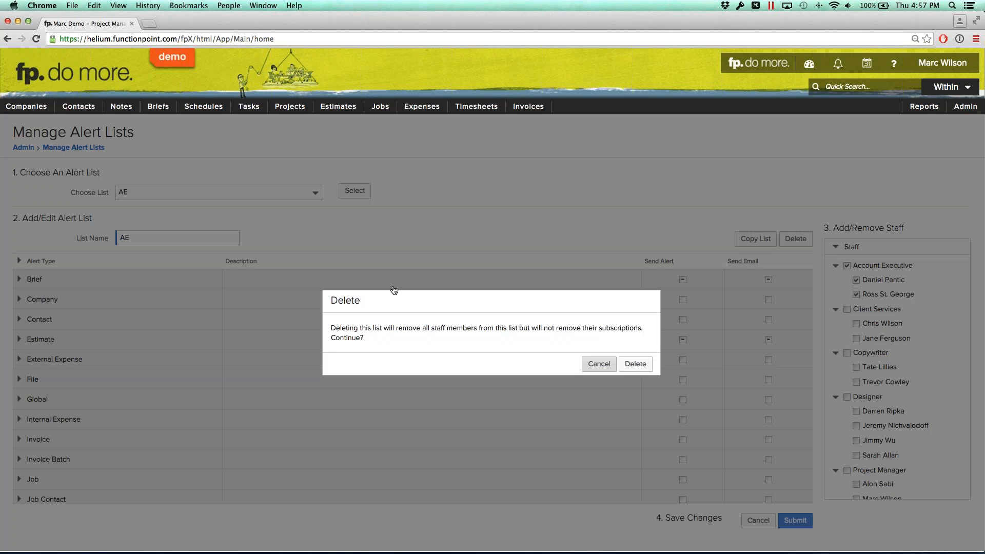
pyautogui.click(284, 191)
pyautogui.click(282, 202)
pyautogui.click(355, 190)
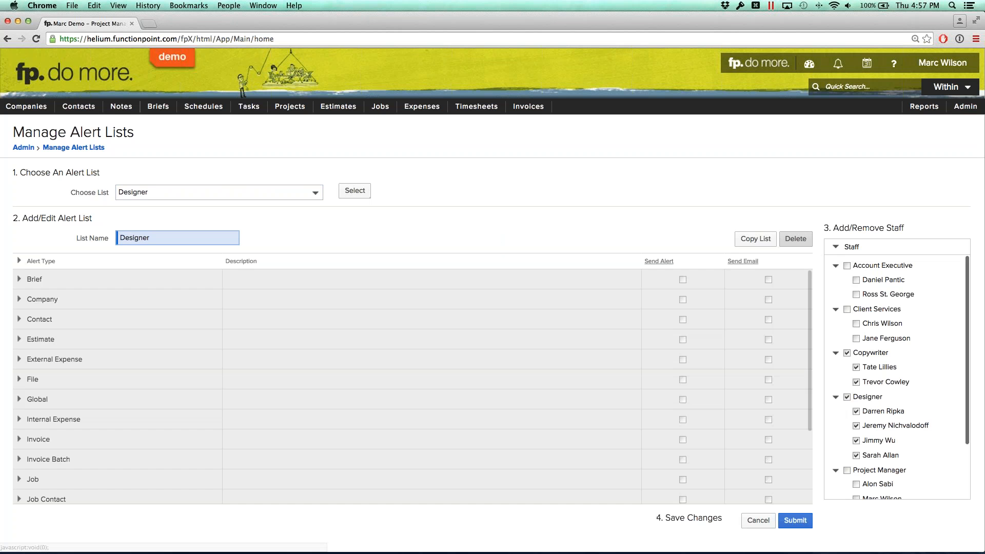
pyautogui.click(796, 238)
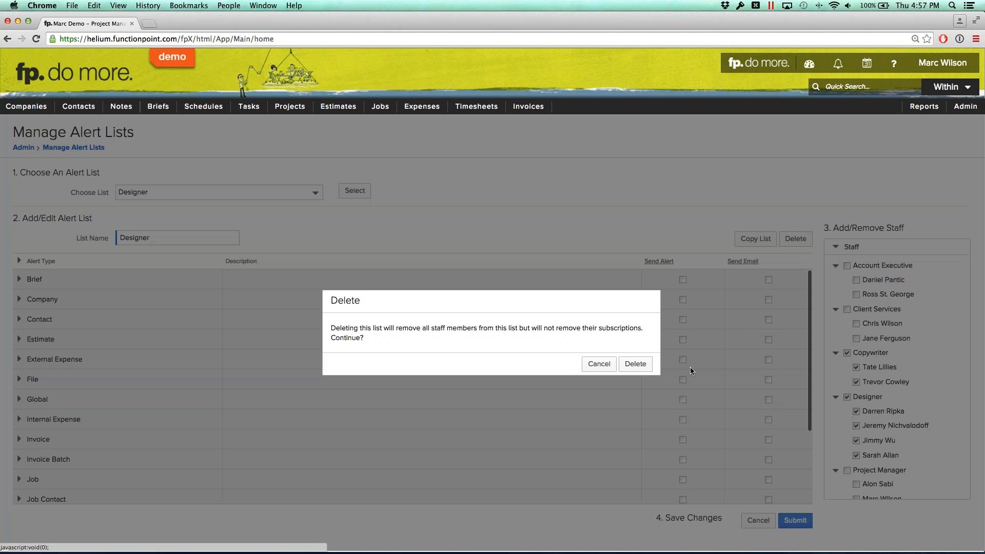
pyautogui.click(634, 364)
# Step: Delete the Manager alert list as well, confirming the deletion
pyautogui.click(246, 198)
pyautogui.click(308, 202)
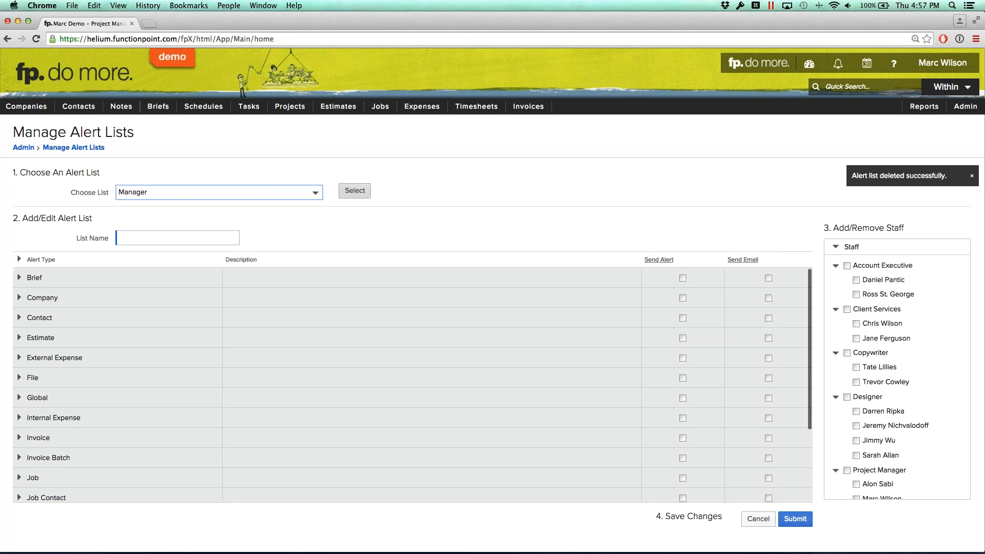
pyautogui.click(355, 191)
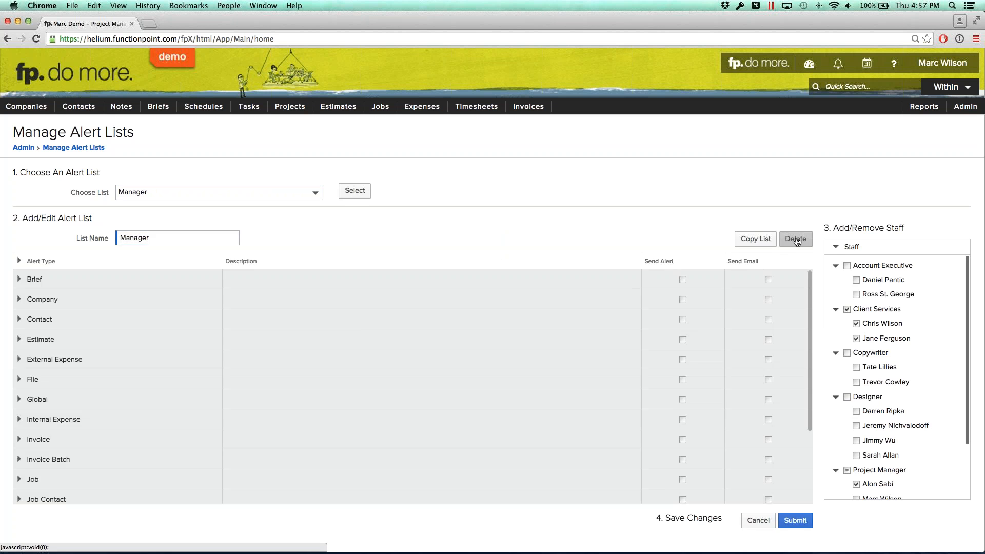
pyautogui.click(796, 239)
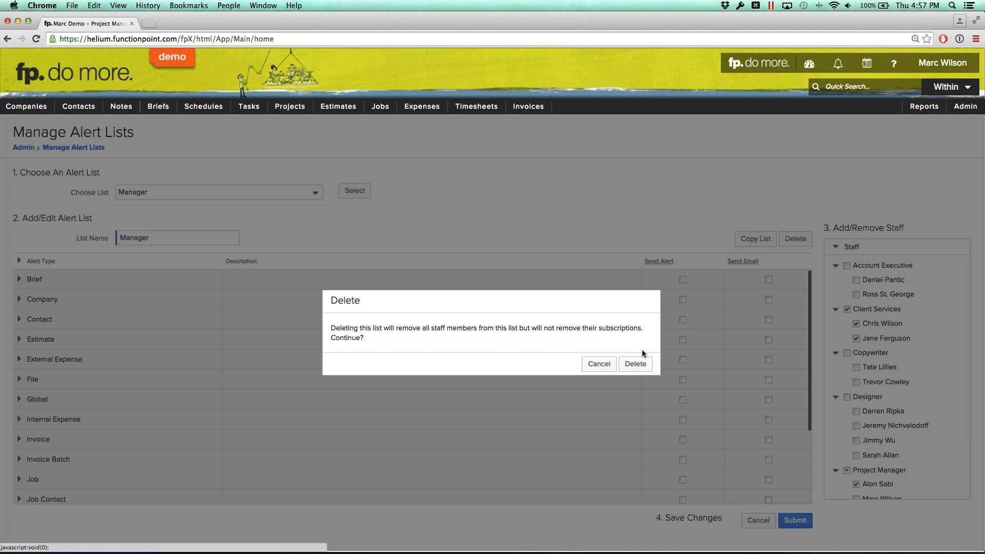
pyautogui.click(635, 364)
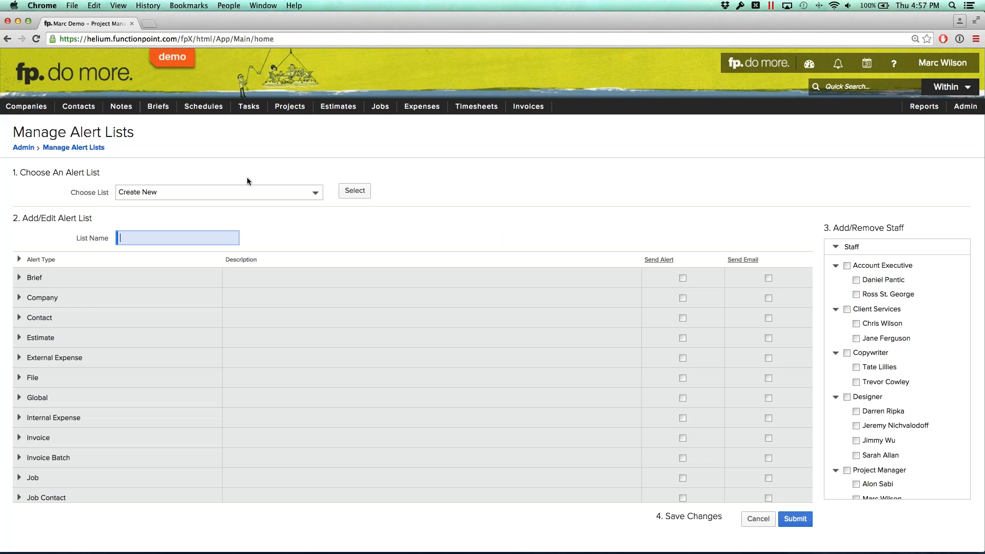
# Step: Create a new alert list and name it 'Asignee'
pyautogui.click(153, 191)
pyautogui.click(153, 191)
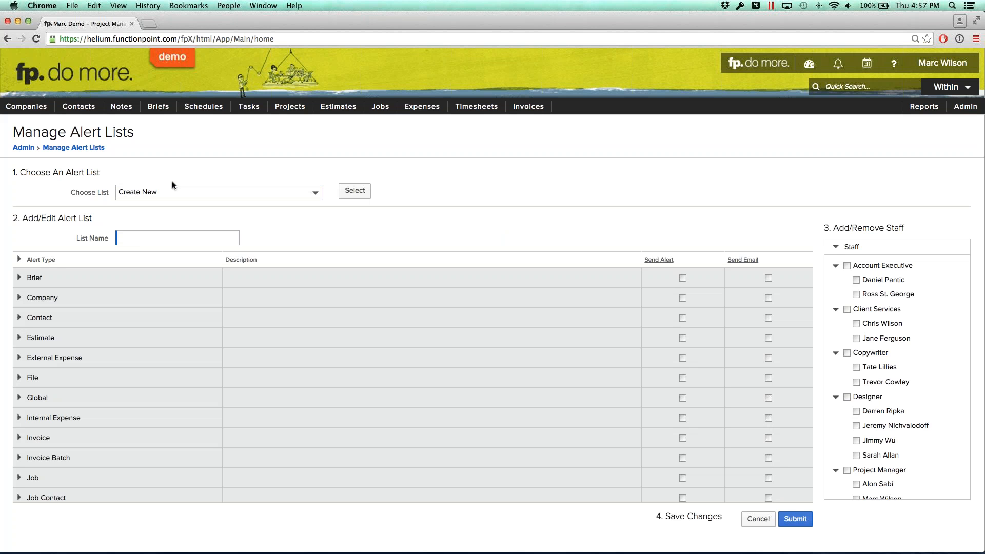
pyautogui.click(147, 241)
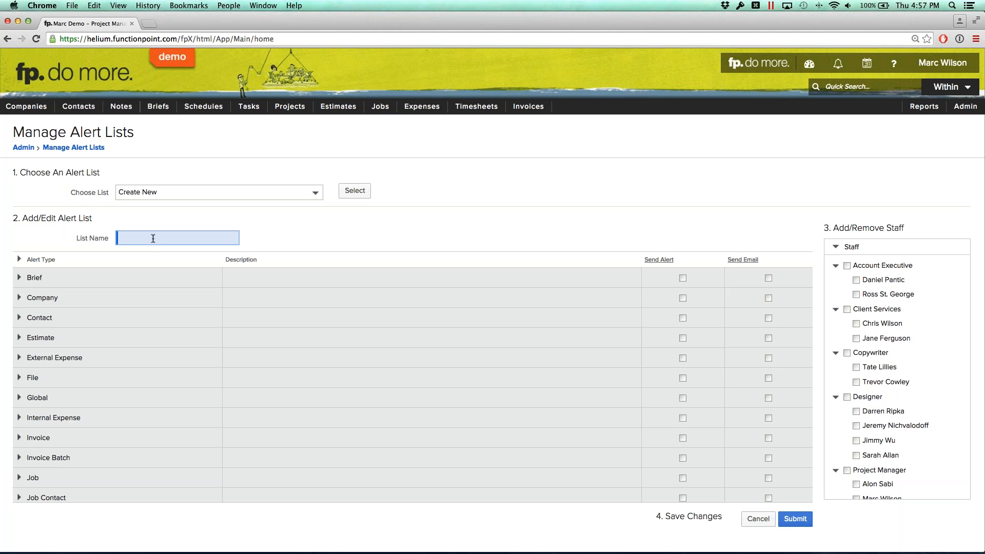
pyautogui.write('Asignee')
pyautogui.click(235, 215)
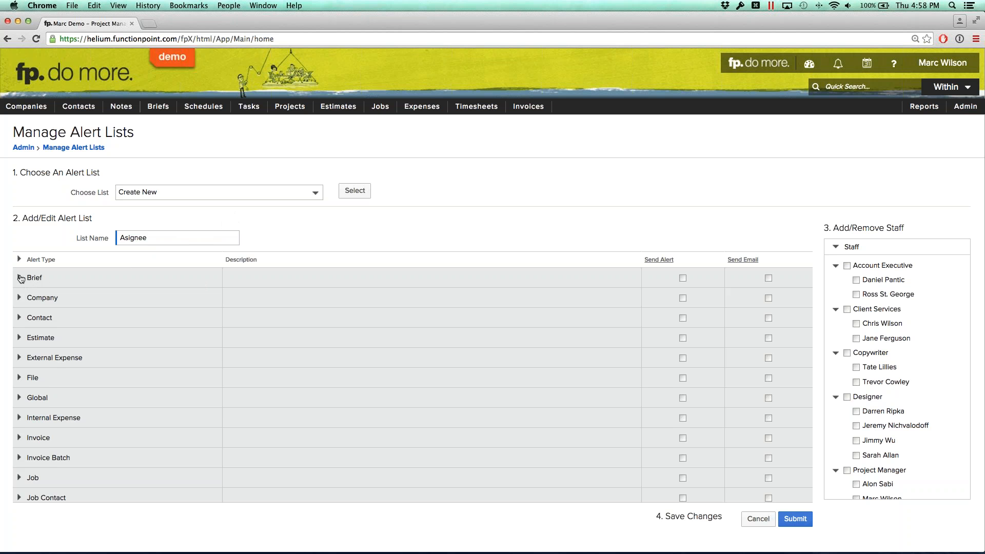
# Step: Turn on Send Alert and Send Email for the New Pinned Note type under Note
pyautogui.scroll(-1, 26, 278)
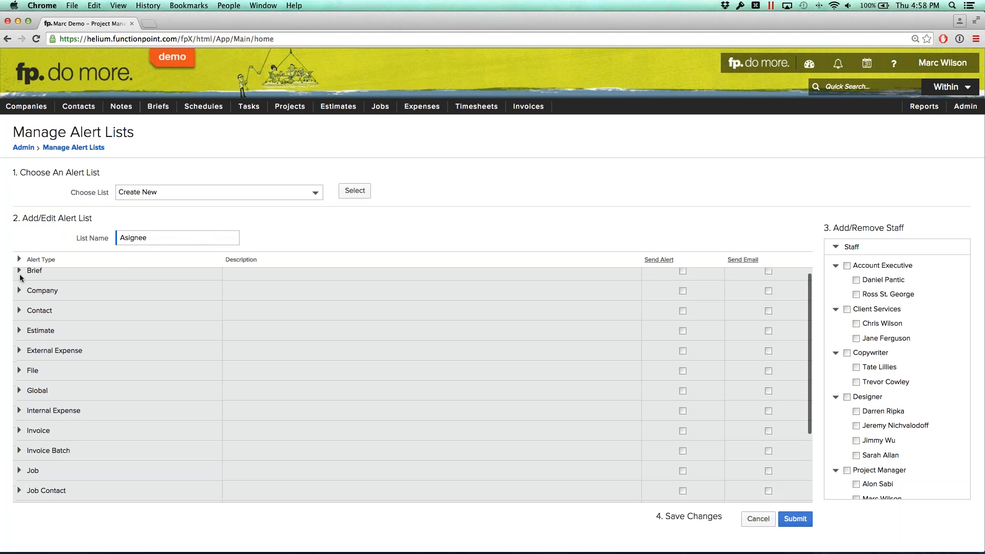
pyautogui.scroll(1, 22, 279)
pyautogui.click(20, 278)
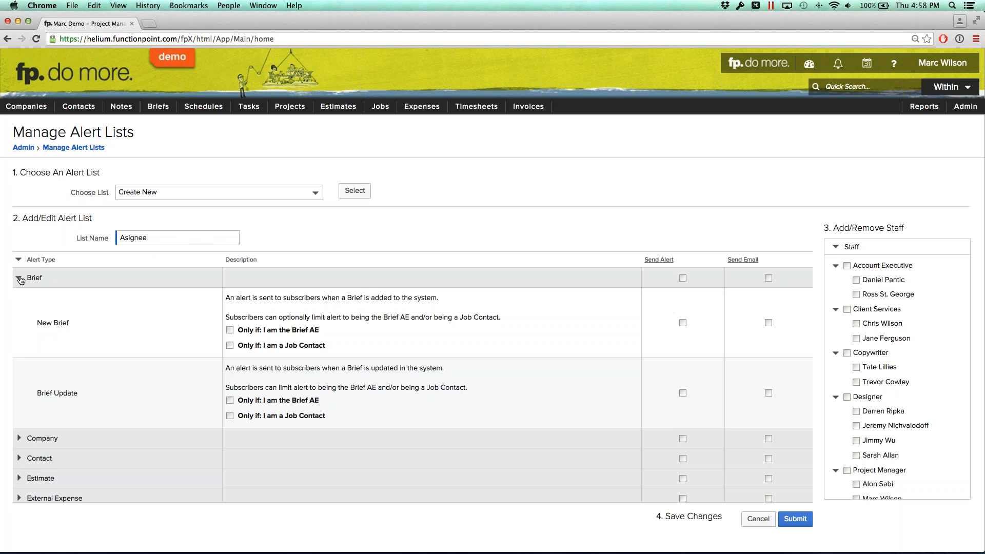
pyautogui.click(21, 279)
pyautogui.click(19, 299)
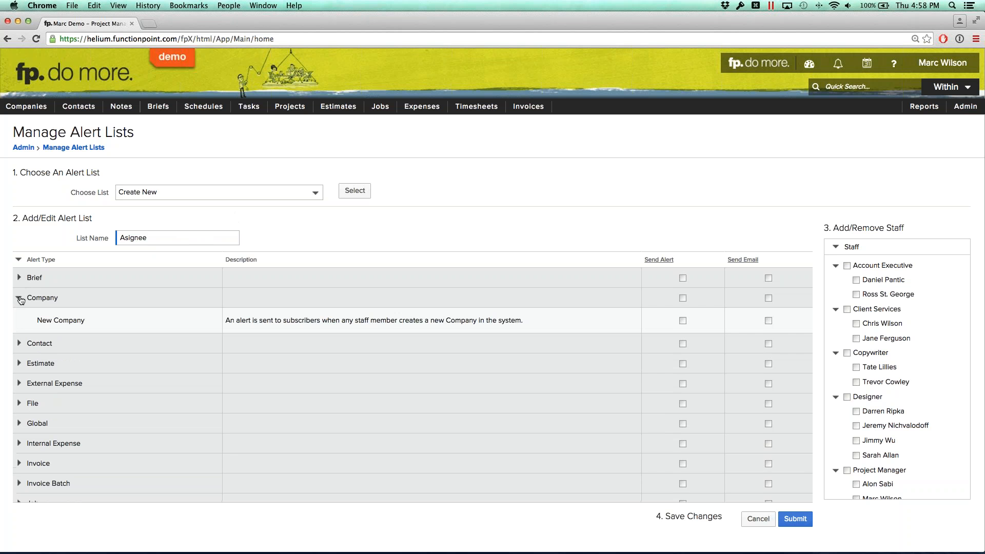
pyautogui.click(21, 300)
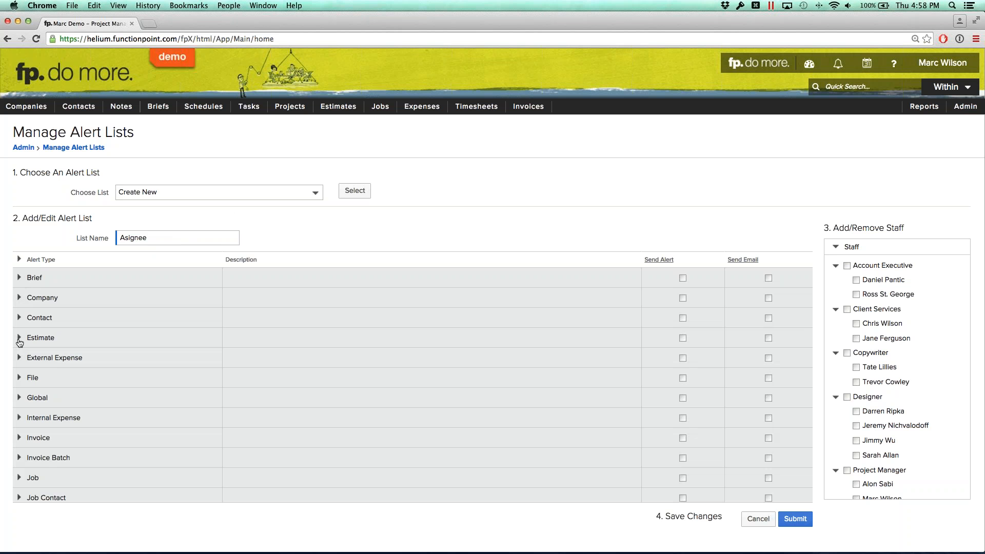
pyautogui.scroll(-5, 22, 345)
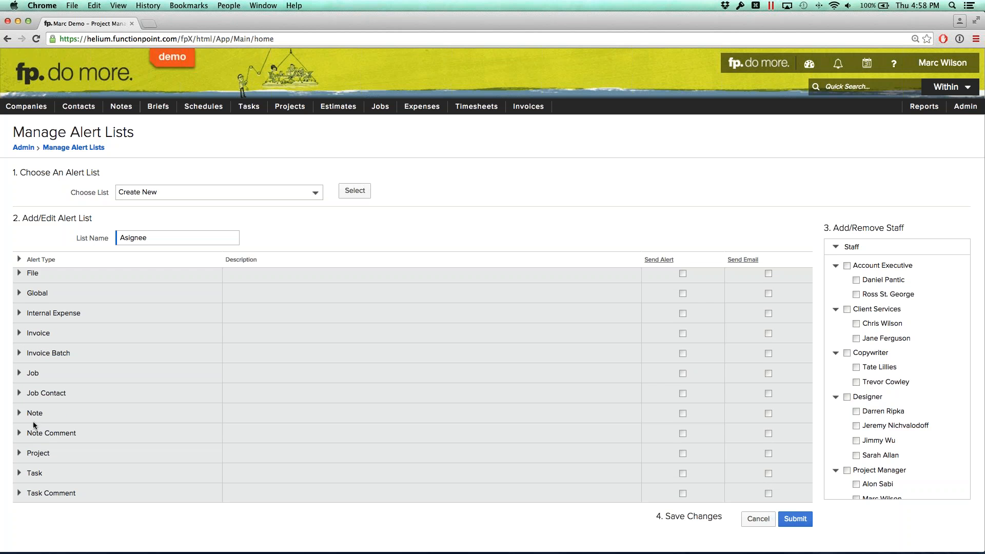
pyautogui.click(19, 413)
pyautogui.scroll(-3, 39, 412)
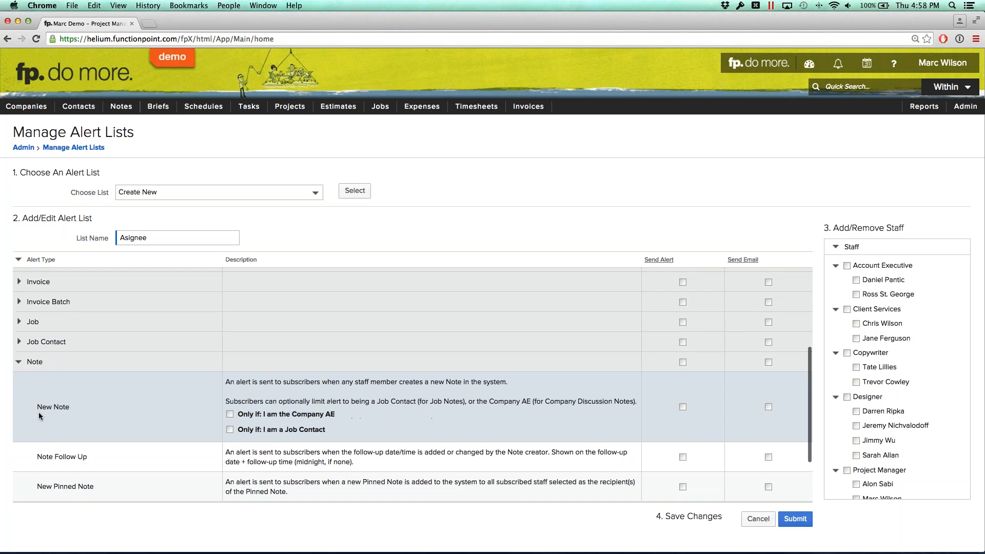
pyautogui.moveTo(36, 461); pyautogui.dragTo(65, 463)
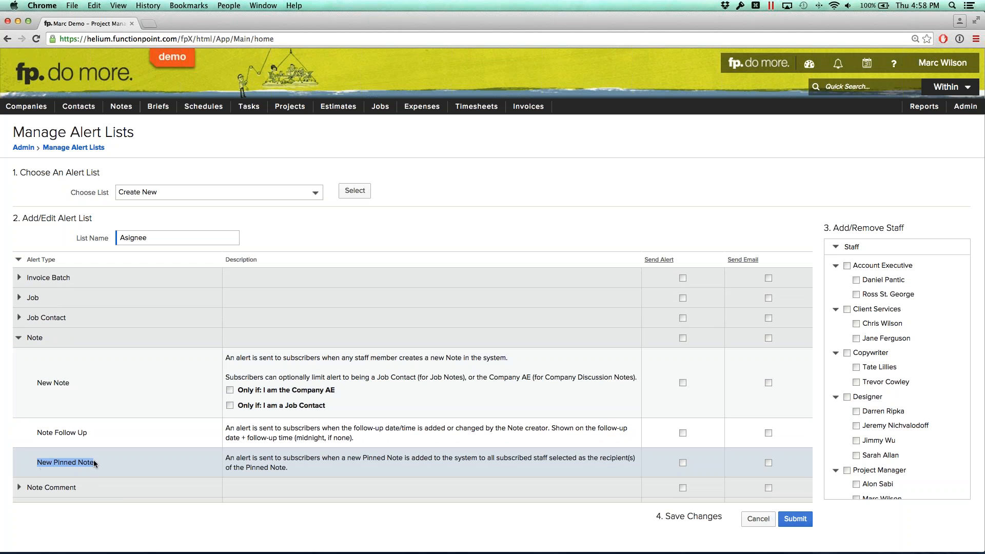
pyautogui.click(88, 461)
pyautogui.click(768, 464)
pyautogui.click(682, 464)
# Step: Turn on Send Alert and Send Email for Assigned Task under Task
pyautogui.scroll(-3, 153, 464)
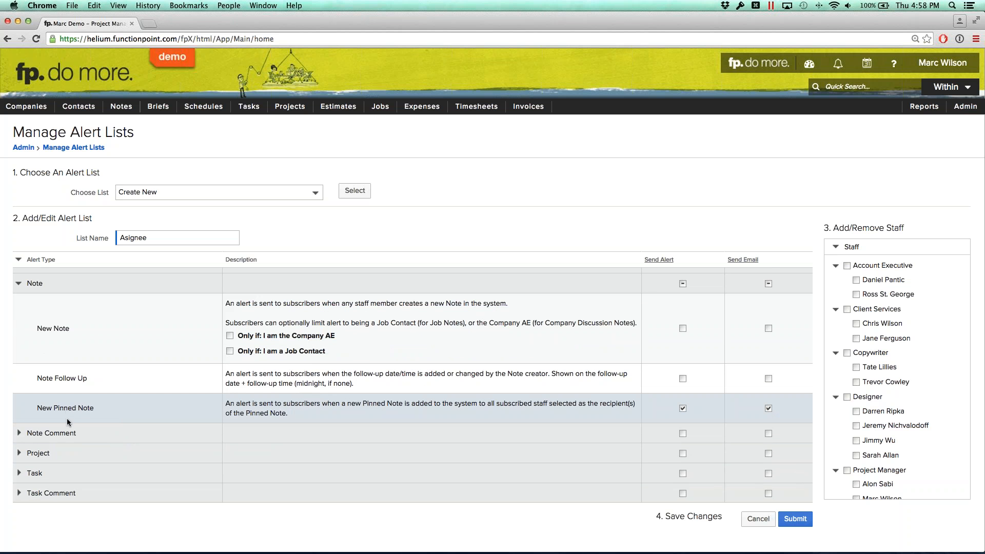
pyautogui.click(19, 473)
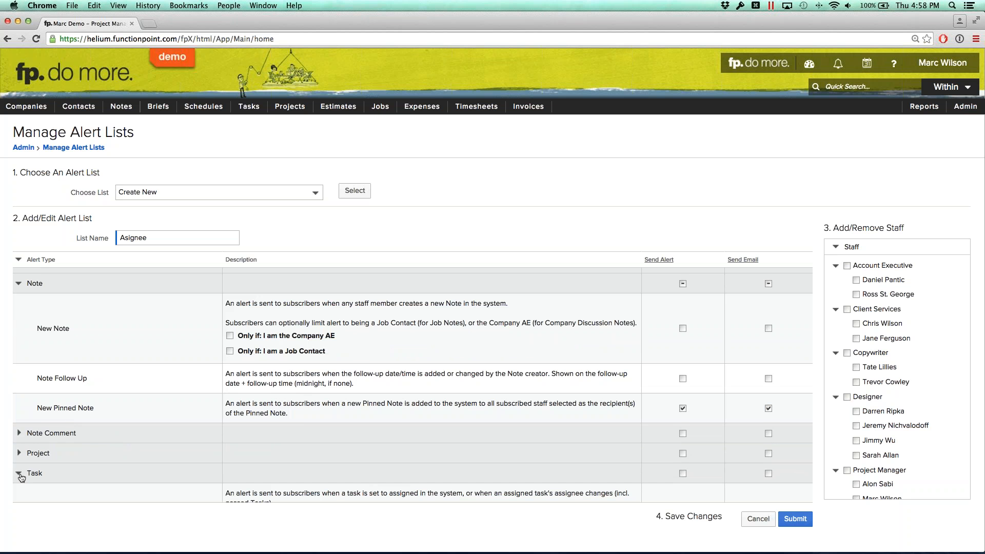
pyautogui.scroll(-3, 50, 468)
pyautogui.scroll(-3, 52, 416)
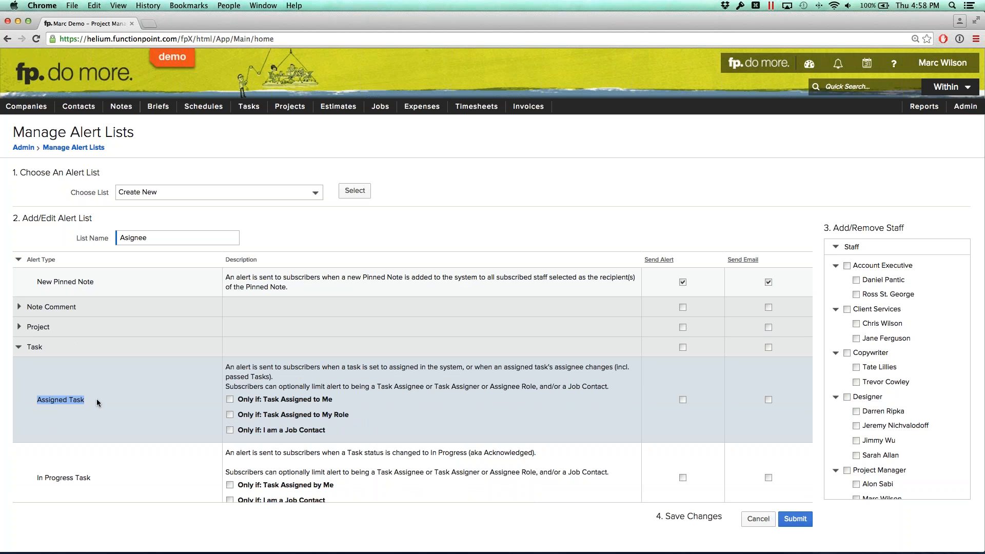
pyautogui.click(97, 399)
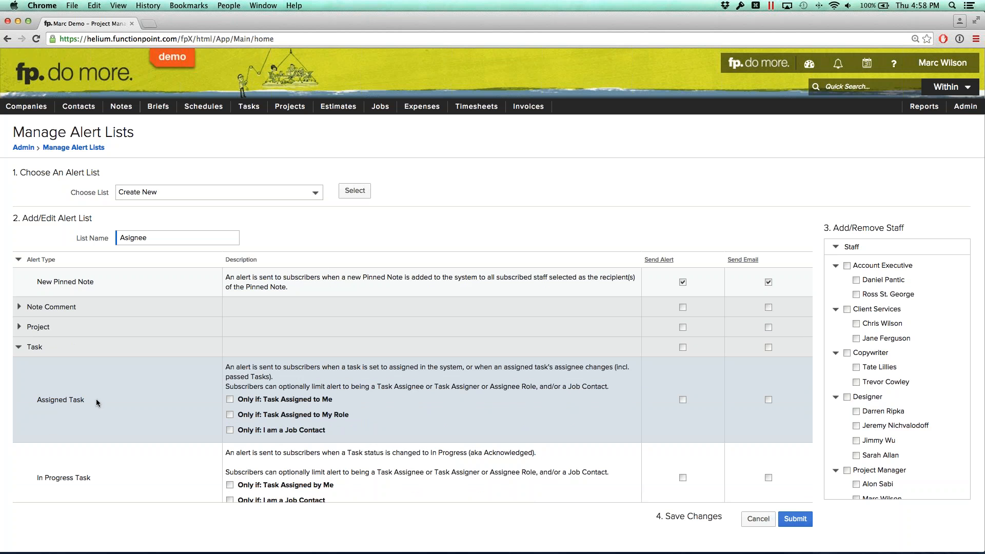
pyautogui.click(768, 401)
pyautogui.click(681, 401)
# Step: Enable alerts and emails for new task comments, only if the task is assigned to me
pyautogui.click(19, 346)
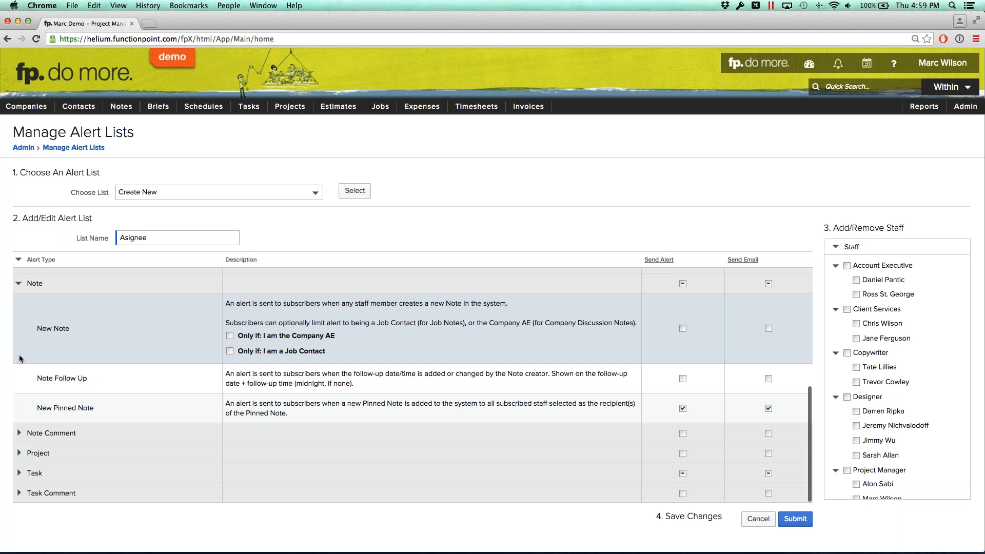
pyautogui.click(19, 284)
pyautogui.click(23, 492)
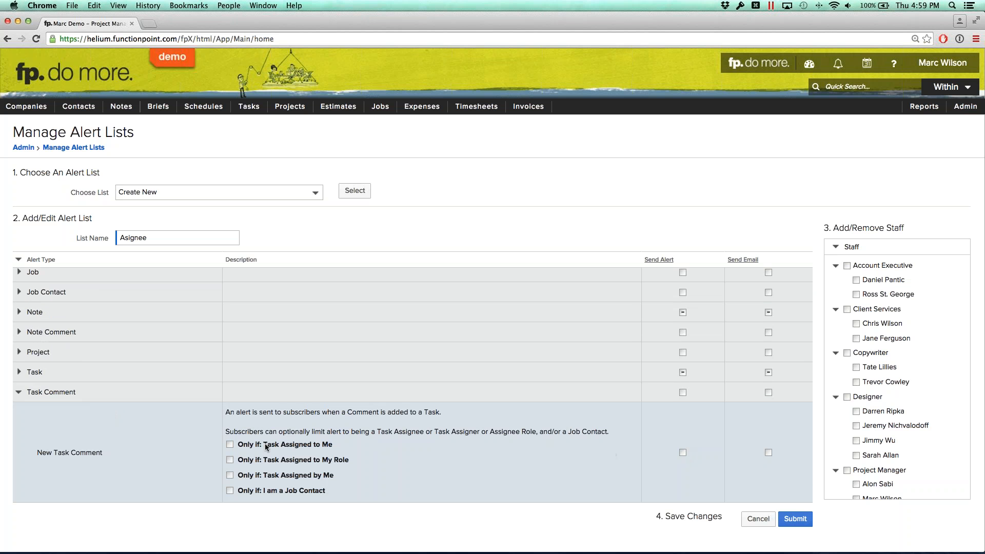
pyautogui.click(231, 445)
pyautogui.click(768, 453)
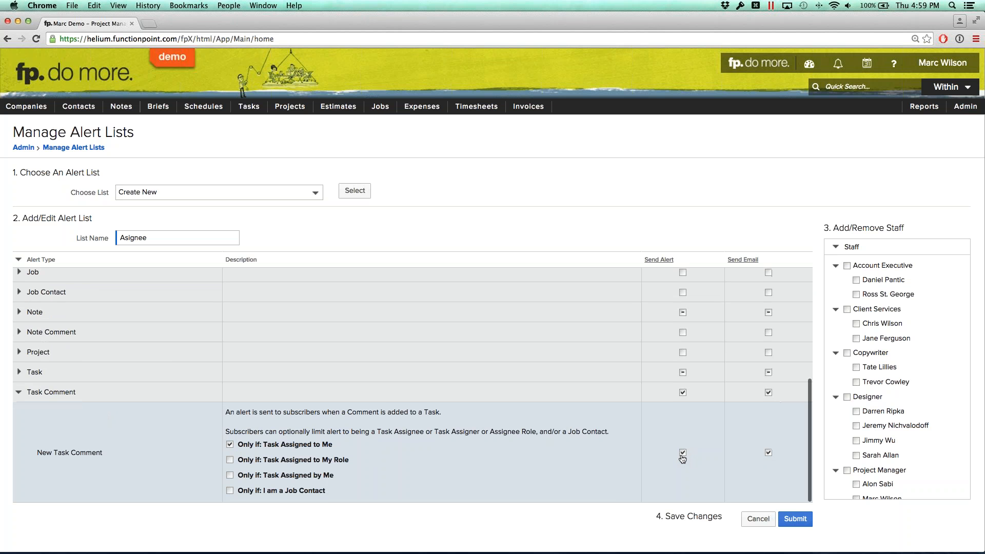
pyautogui.click(684, 455)
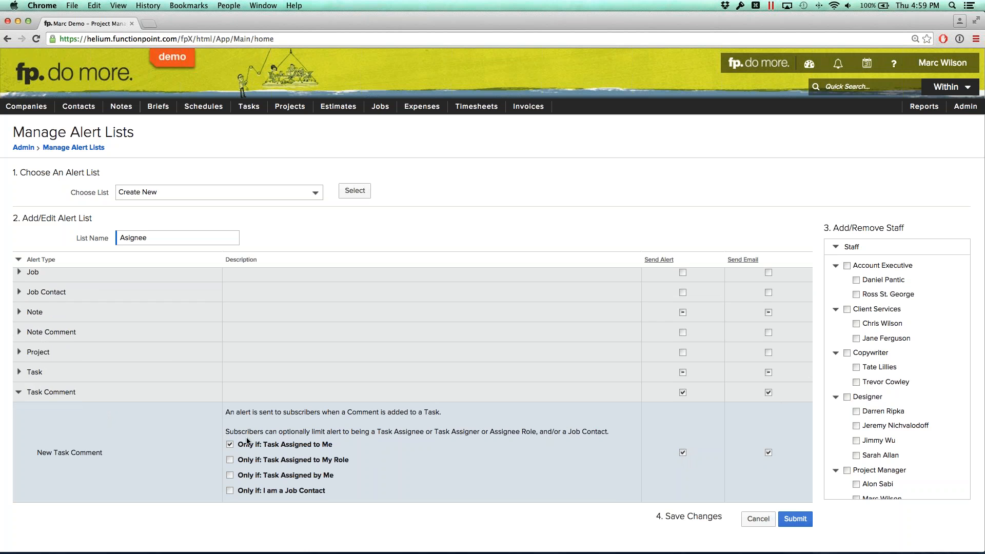
pyautogui.click(19, 392)
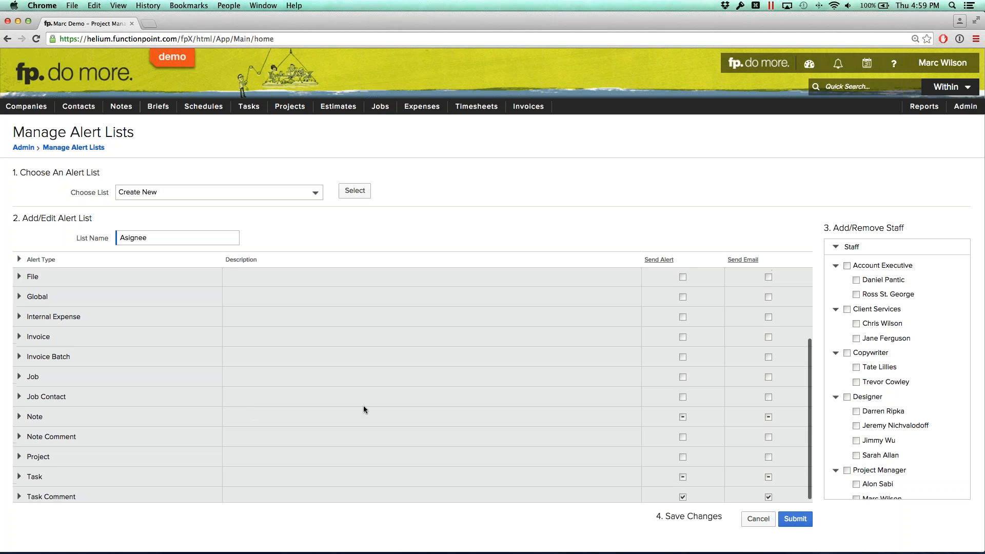
# Step: Save the Asignee alert settings and collapse the six staff role groups
pyautogui.click(795, 519)
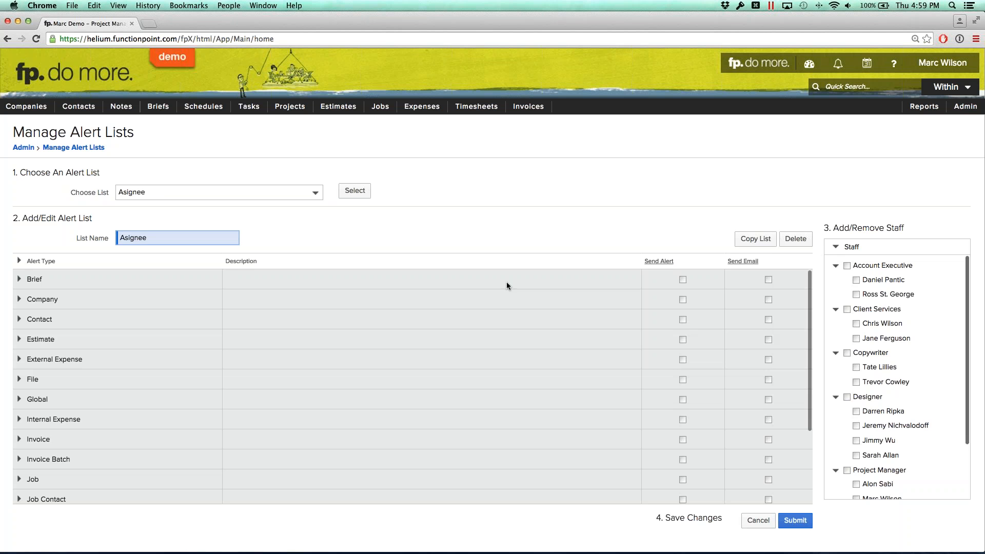
pyautogui.click(836, 266)
pyautogui.click(836, 279)
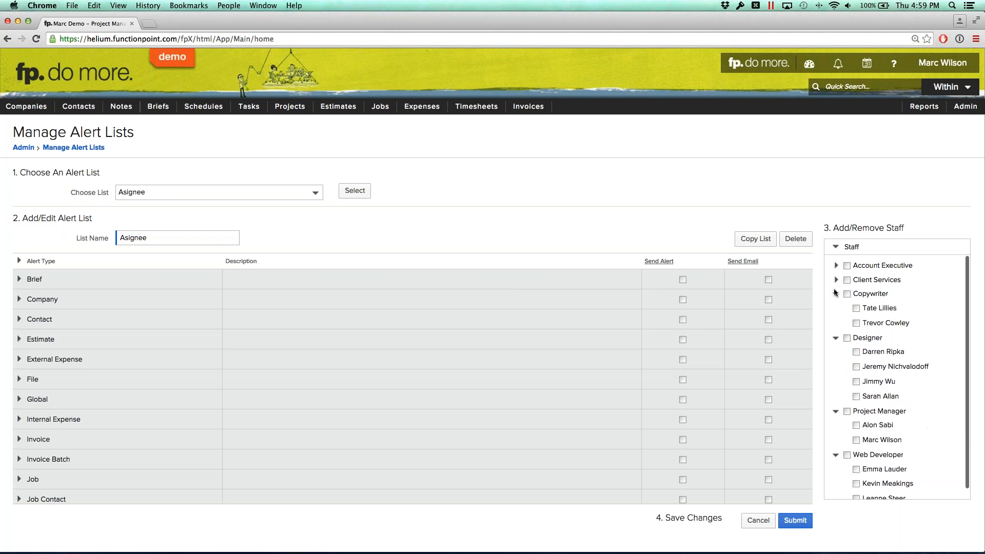
pyautogui.click(835, 293)
pyautogui.click(835, 308)
pyautogui.click(836, 324)
pyautogui.click(836, 337)
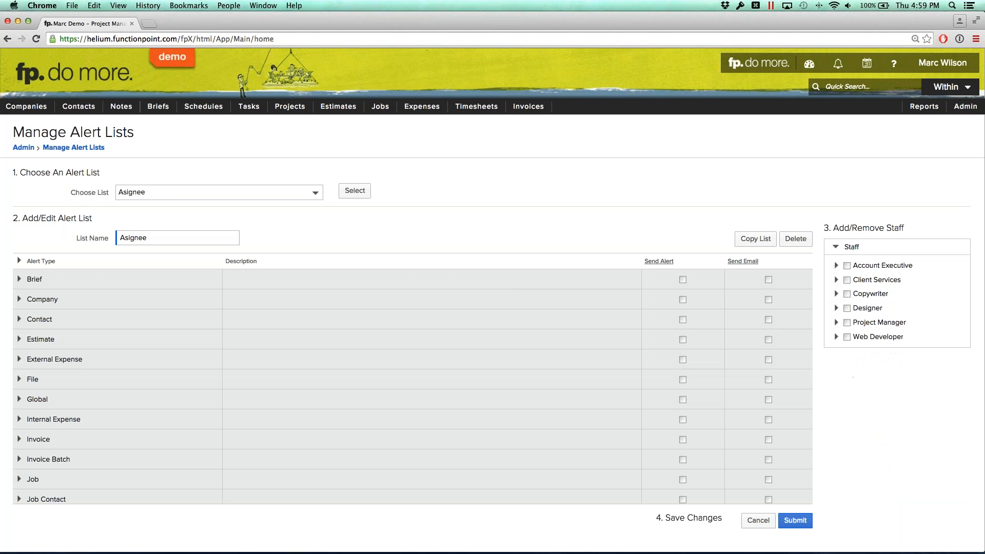
# Step: Tick the staff role group checkboxes to subscribe them, and save the list
pyautogui.click(847, 265)
pyautogui.click(848, 280)
pyautogui.click(847, 293)
pyautogui.click(801, 520)
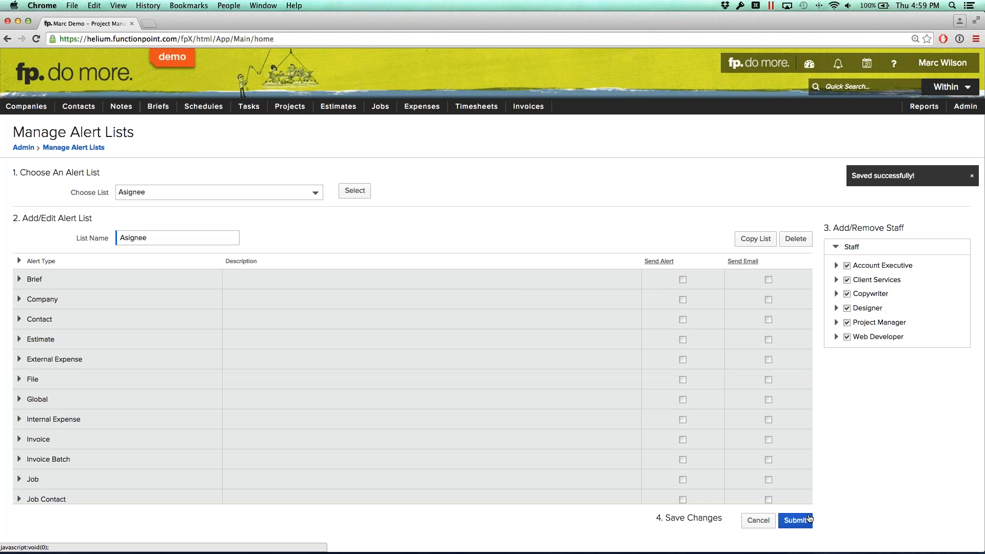
# Step: Copy the Asignee alert list under the new name Asigner
pyautogui.click(756, 239)
pyautogui.moveTo(493, 334); pyautogui.dragTo(464, 333)
pyautogui.press('BackSpace')
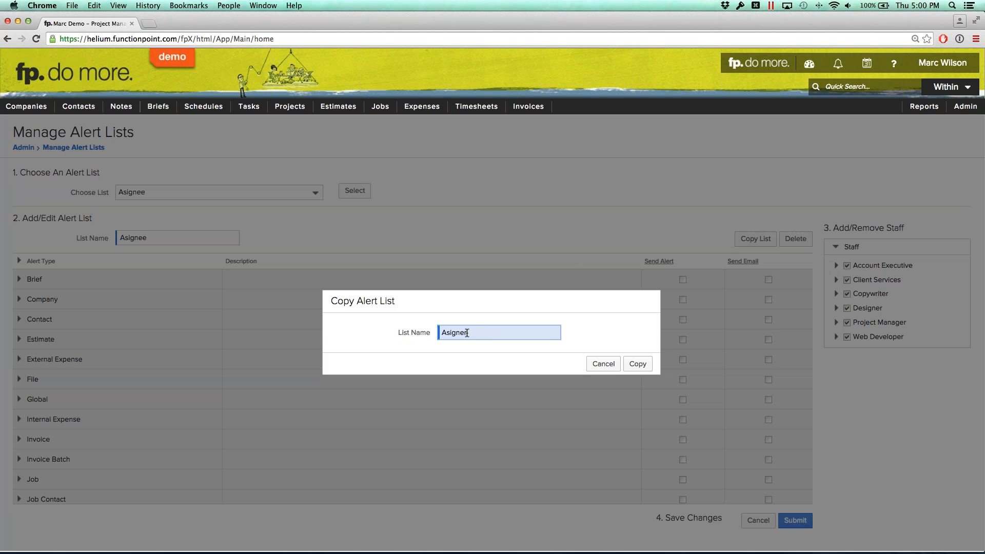
pyautogui.click(637, 364)
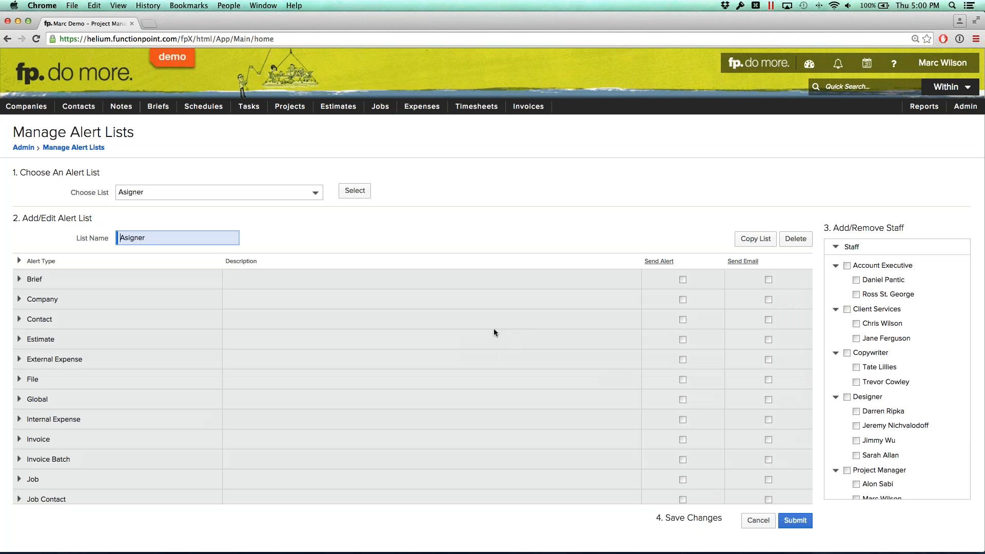
# Step: Enable Completed Task alerts and e-mails, only for tasks assigned by me
pyautogui.scroll(-3, 494, 333)
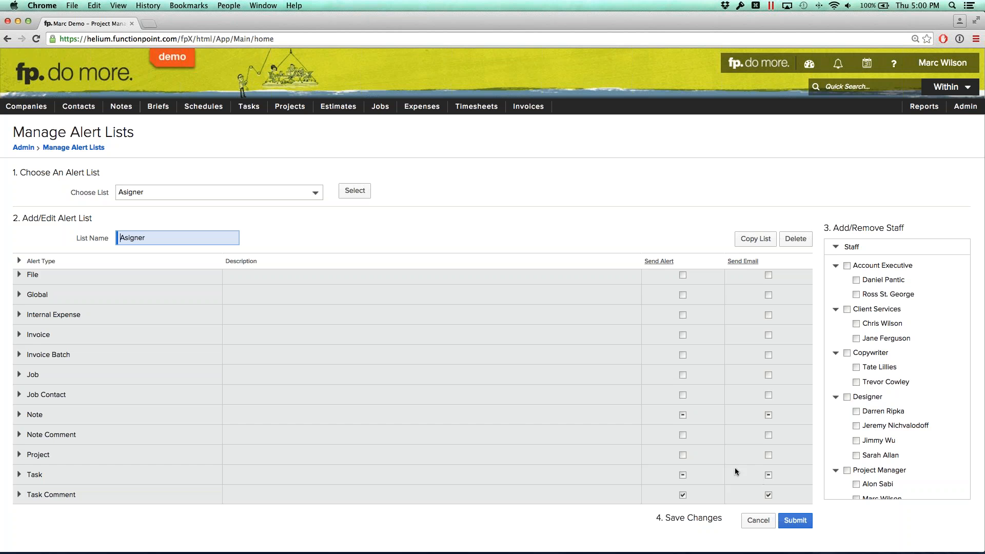
pyautogui.scroll(3, 509, 412)
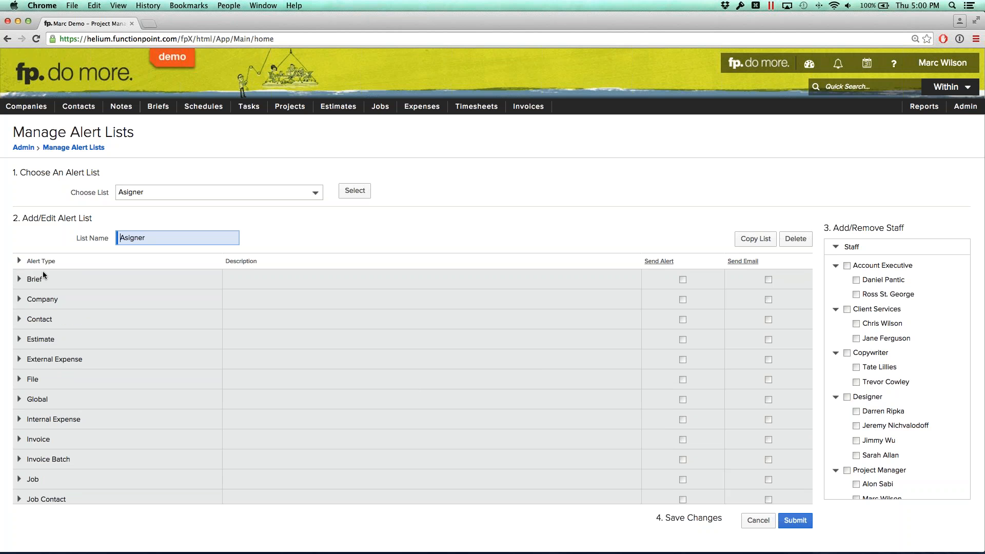
pyautogui.scroll(-2, 49, 380)
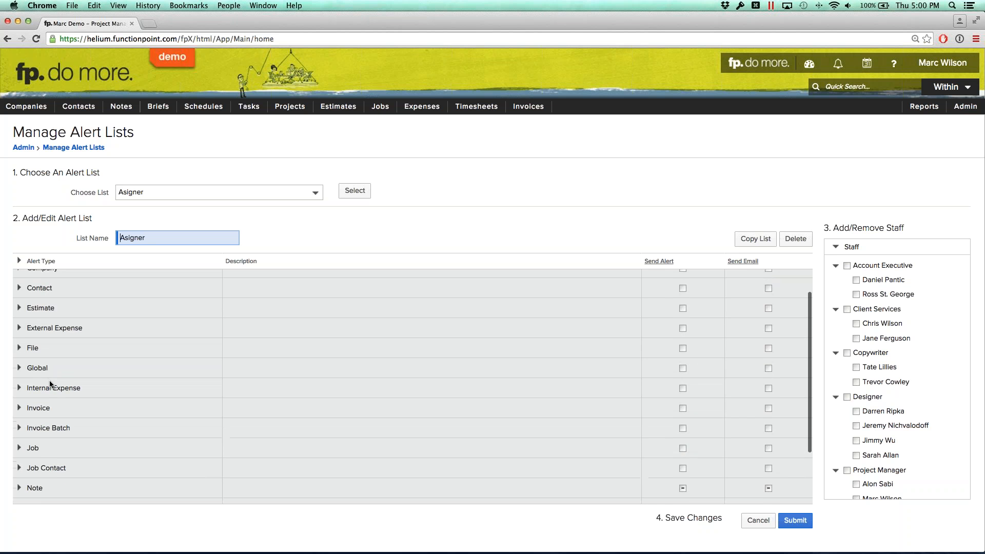
pyautogui.scroll(-4, 50, 382)
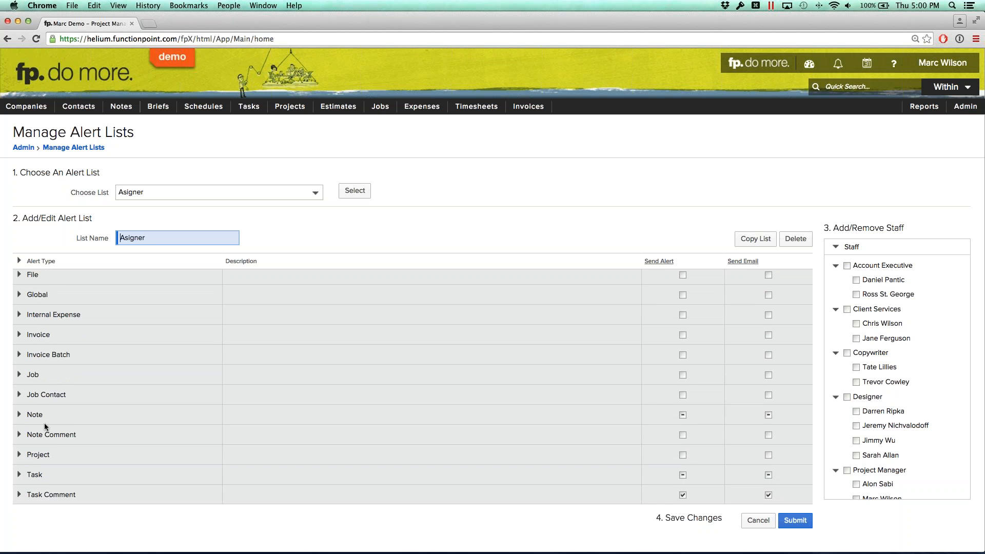
pyautogui.click(18, 475)
pyautogui.scroll(-3, 97, 392)
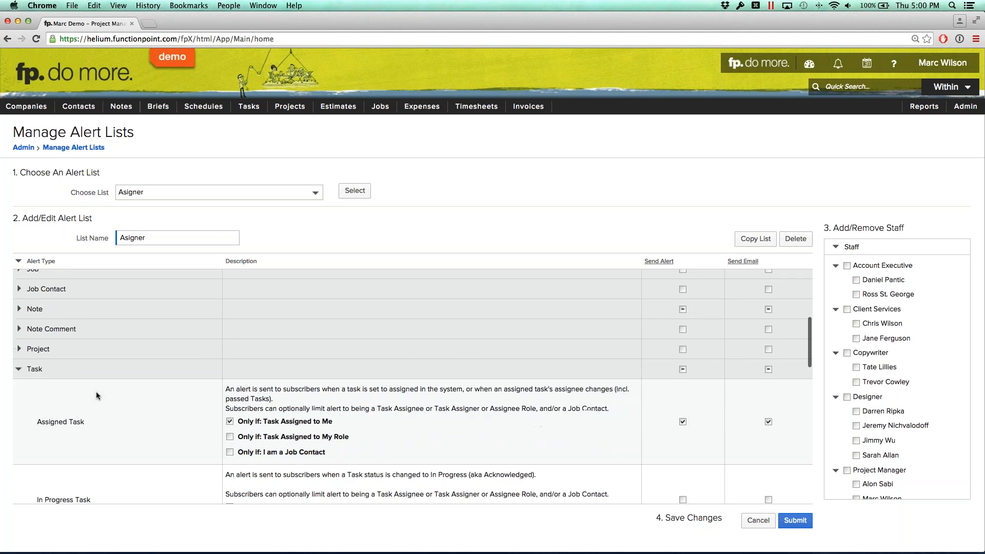
pyautogui.scroll(-5, 97, 392)
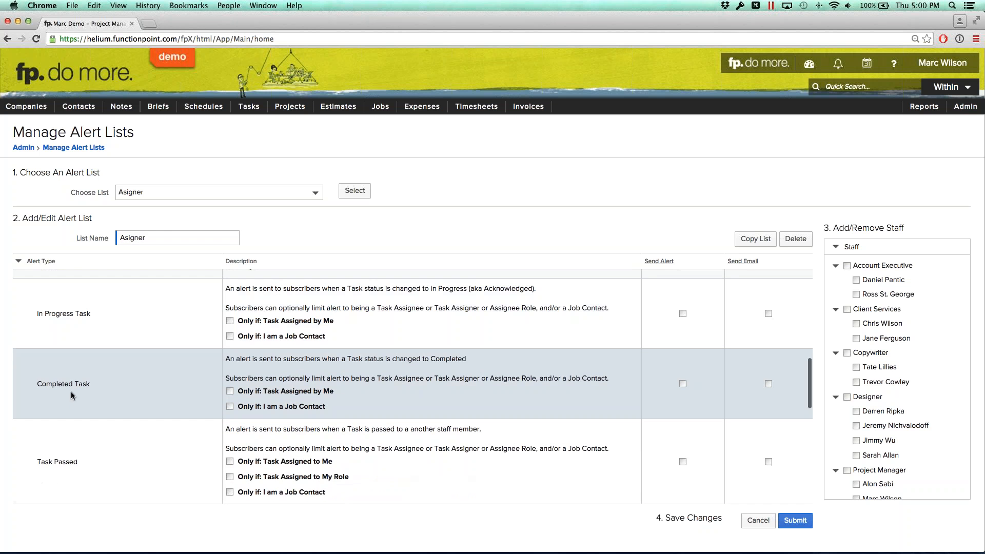
pyautogui.moveTo(37, 383); pyautogui.dragTo(97, 383)
pyautogui.click(102, 387)
pyautogui.click(229, 391)
pyautogui.moveTo(276, 391); pyautogui.dragTo(349, 394)
pyautogui.click(347, 390)
pyautogui.click(769, 384)
pyautogui.click(683, 383)
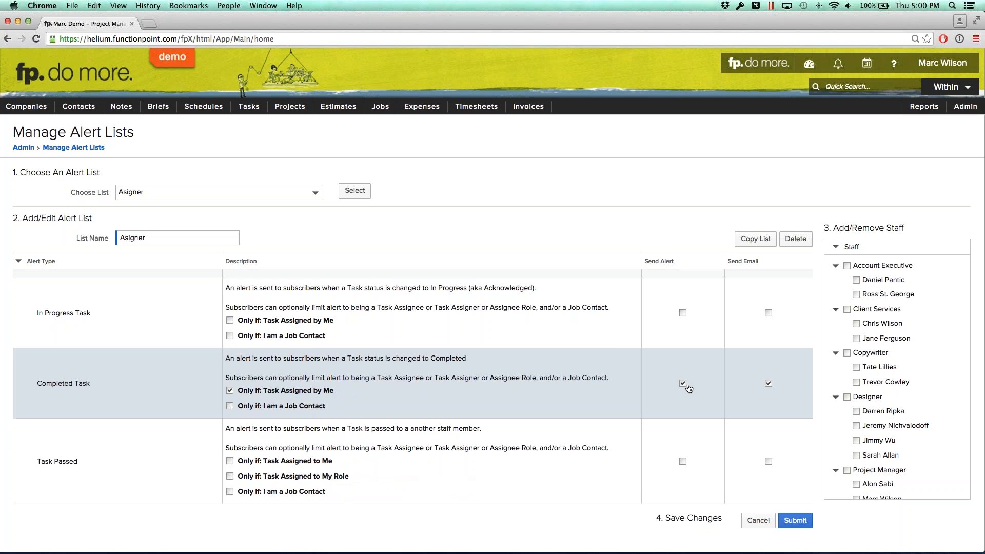
pyautogui.scroll(-10, 667, 390)
pyautogui.scroll(-2, 593, 394)
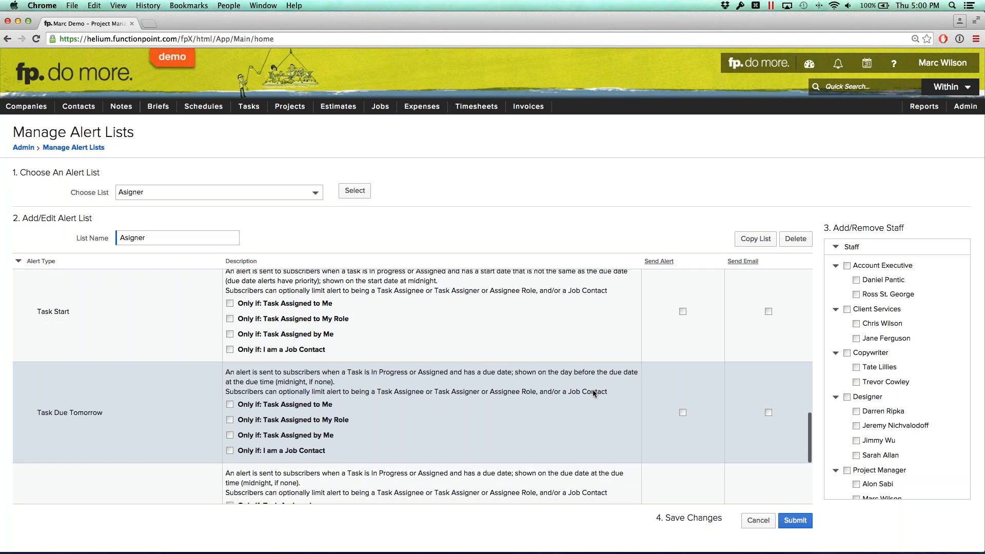
pyautogui.scroll(1, 593, 394)
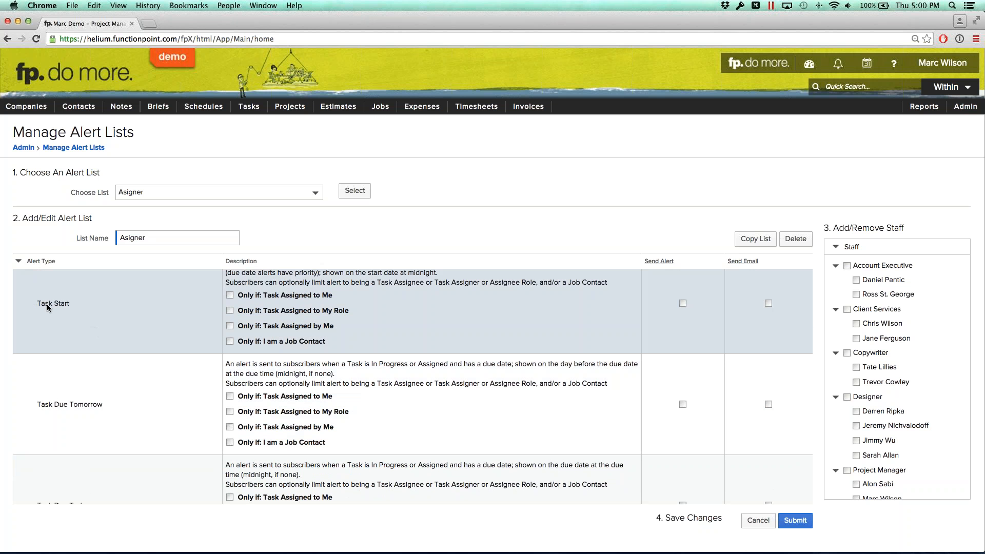
pyautogui.scroll(-5, 51, 311)
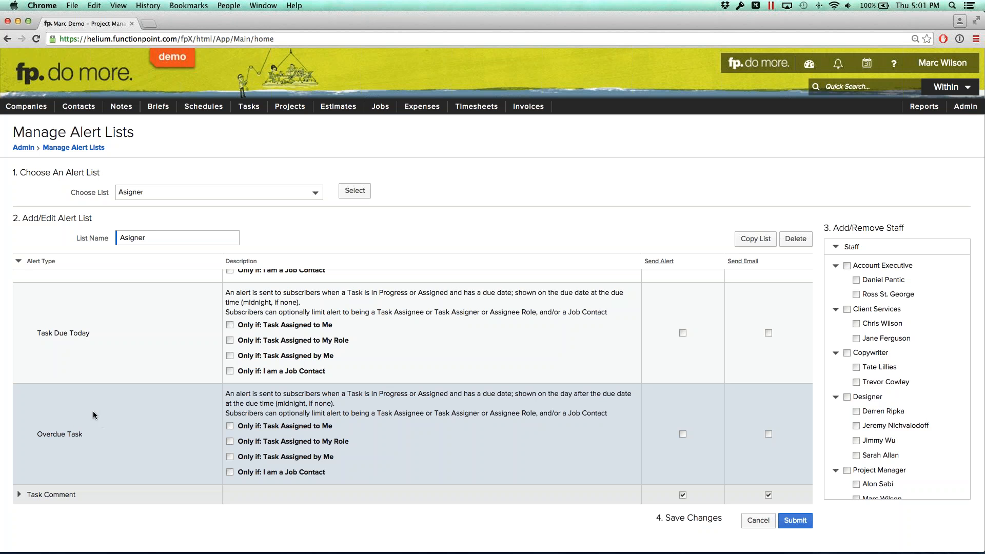
# Step: Turn on Task Due Today alerts for tasks assigned to or by me, and submit the Asigner list
pyautogui.scroll(3, 77, 408)
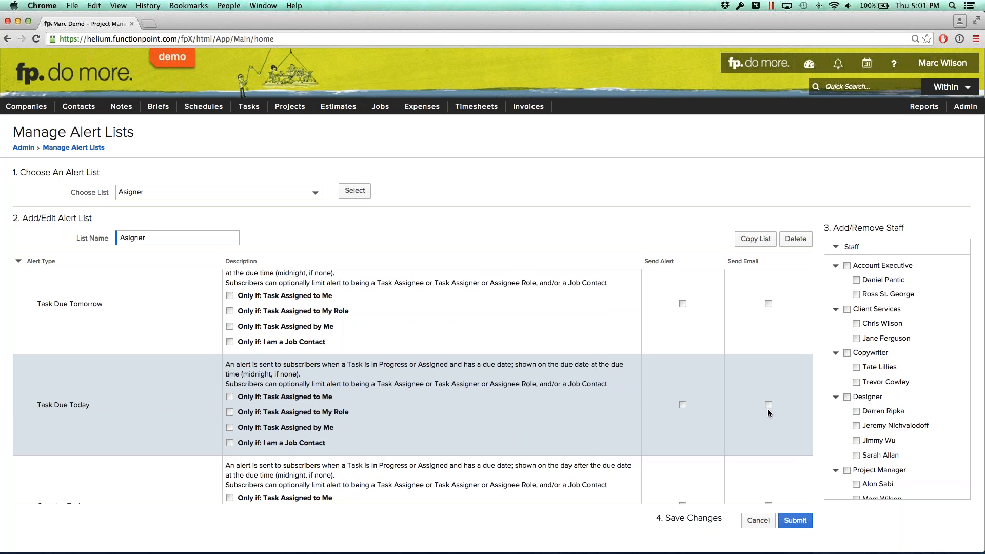
pyautogui.click(683, 406)
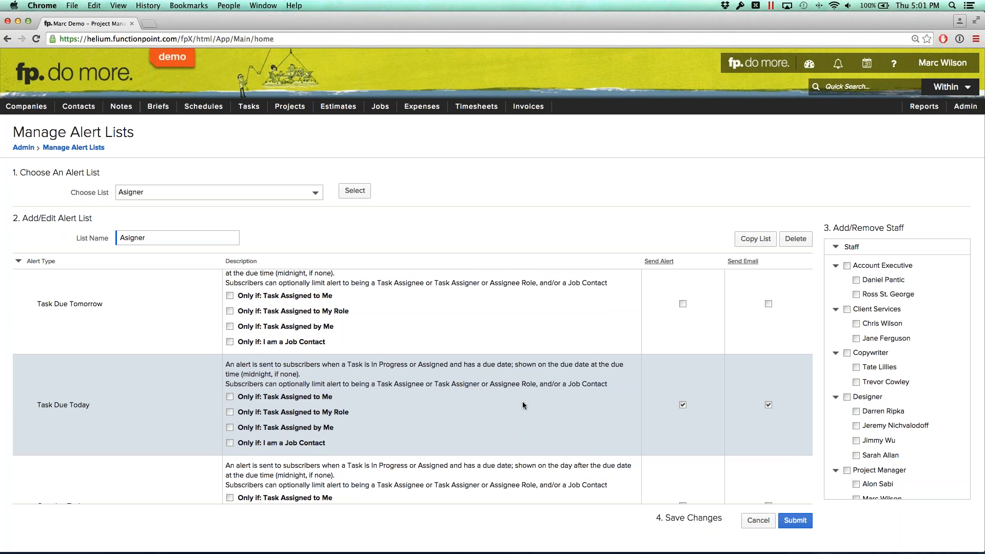
pyautogui.click(229, 396)
pyautogui.click(230, 427)
pyautogui.moveTo(240, 397); pyautogui.dragTo(330, 398)
pyautogui.click(315, 397)
pyautogui.scroll(-3, 322, 431)
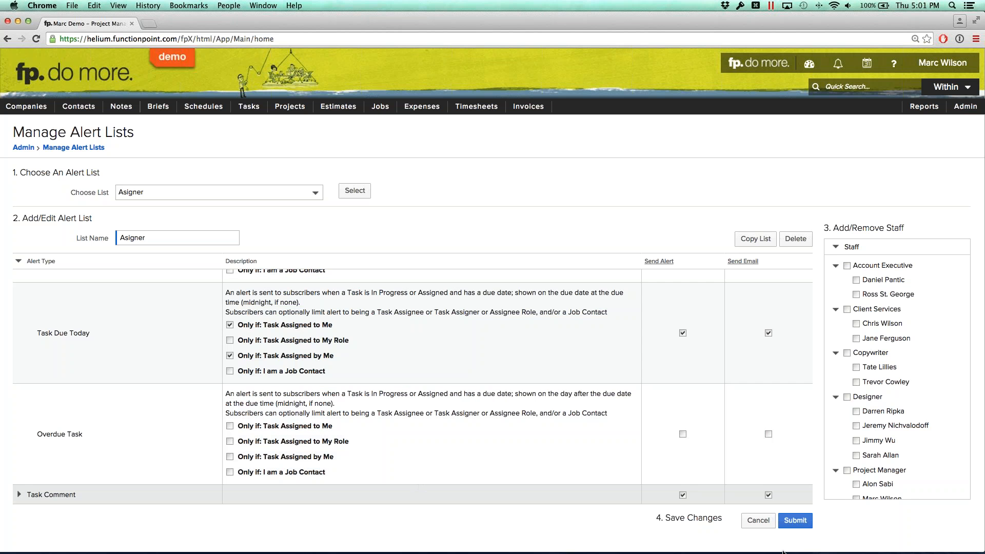
pyautogui.click(796, 520)
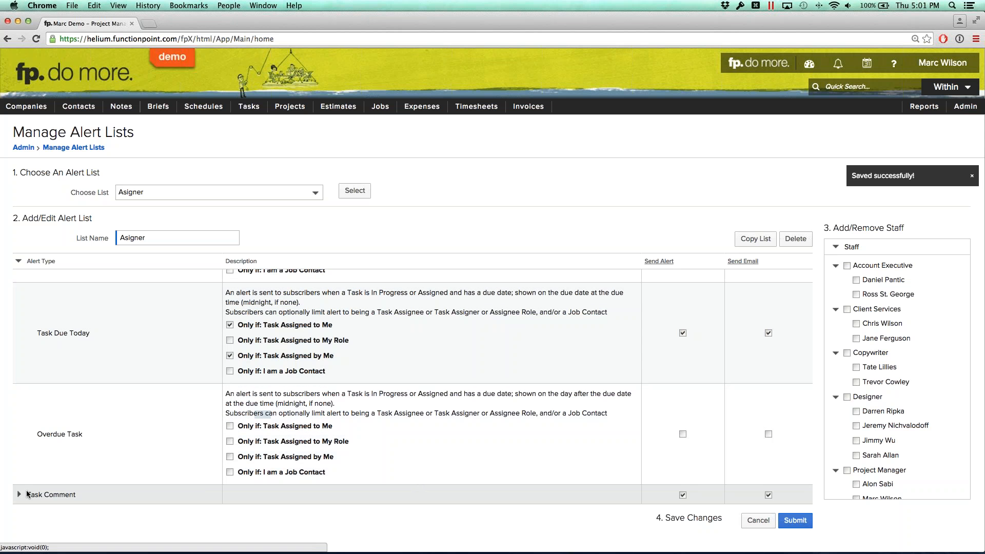
# Step: Extend New Task Comment alerts to tasks assigned by me and save the list
pyautogui.click(19, 494)
pyautogui.scroll(-2, 101, 419)
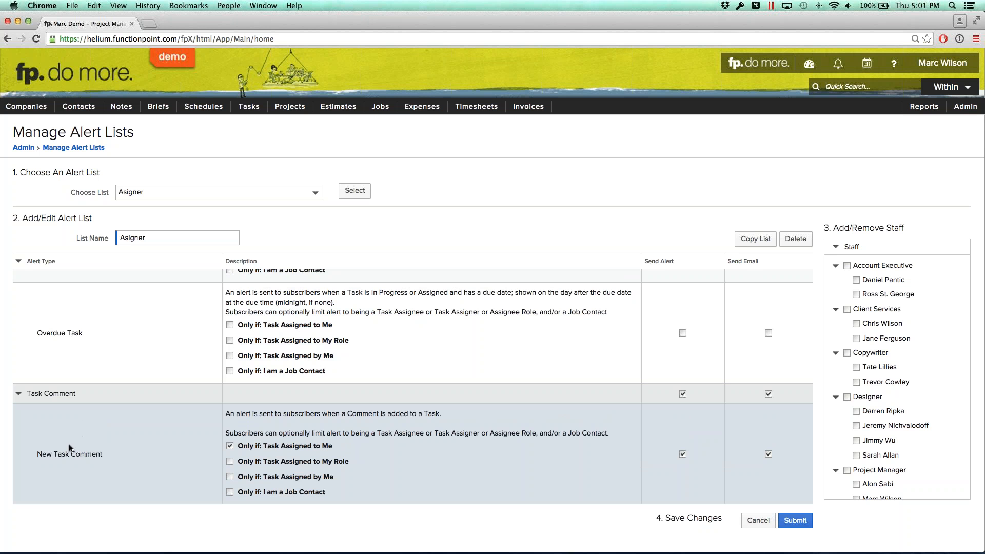
pyautogui.click(229, 481)
pyautogui.click(795, 521)
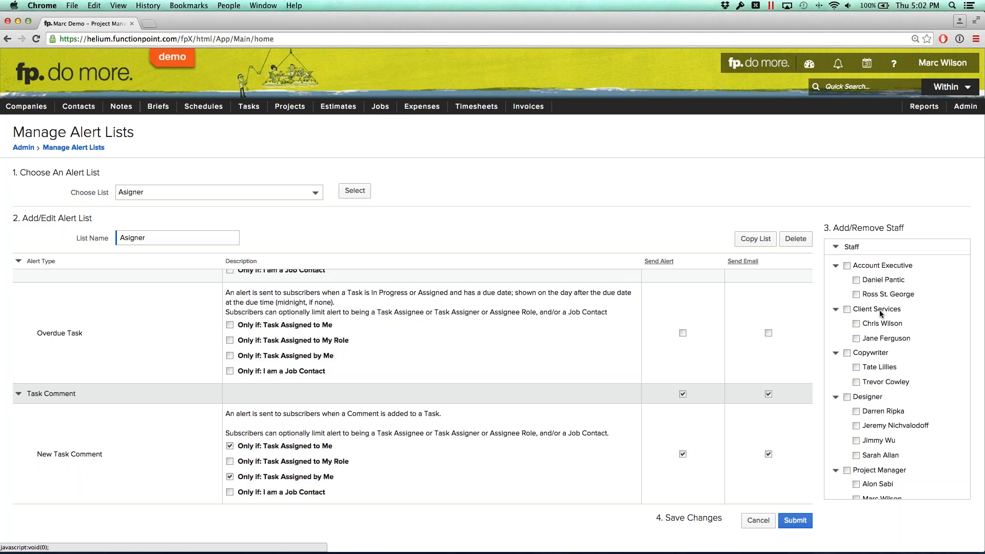
# Step: Subscribe all Client Services and Project Manager staff to Asigner and save
pyautogui.click(847, 309)
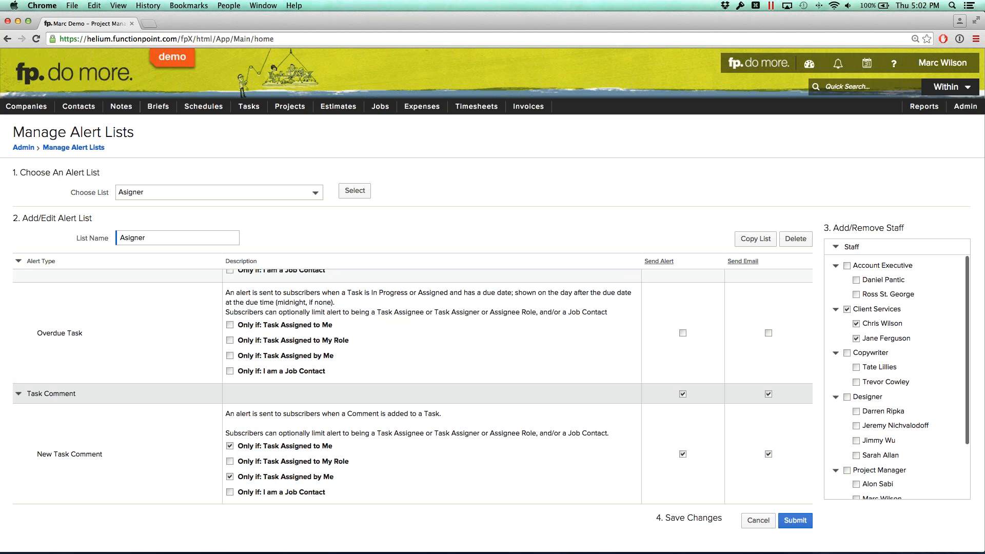
pyautogui.scroll(-3, 862, 377)
pyautogui.click(847, 404)
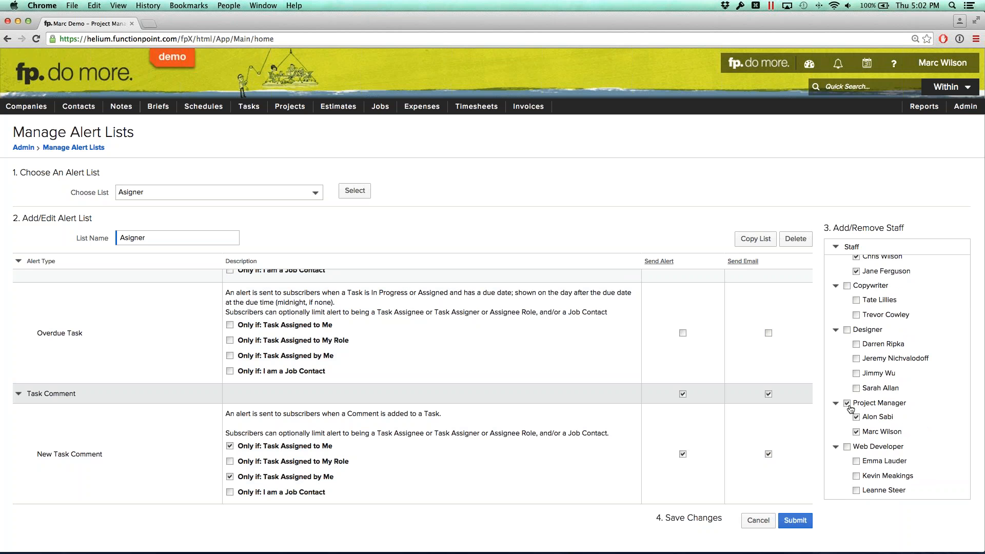
pyautogui.scroll(3, 850, 408)
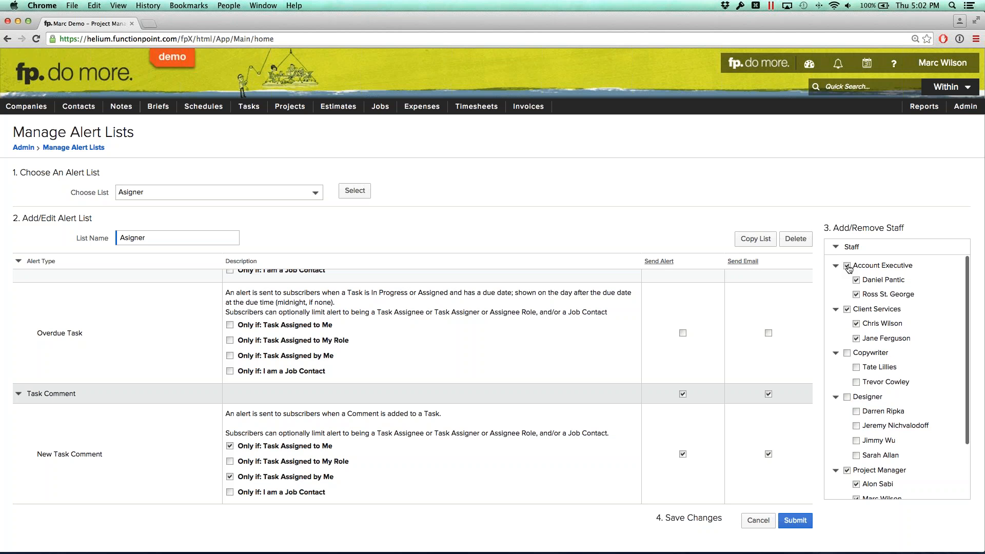
pyautogui.click(797, 526)
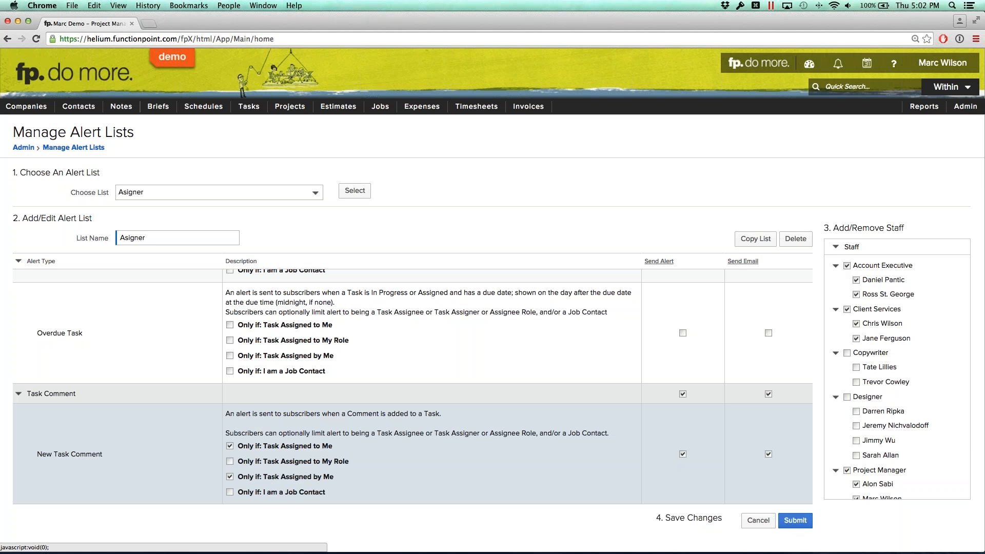
# Step: Collapse the Task and Task Comment alert groups
pyautogui.scroll(10, 645, 442)
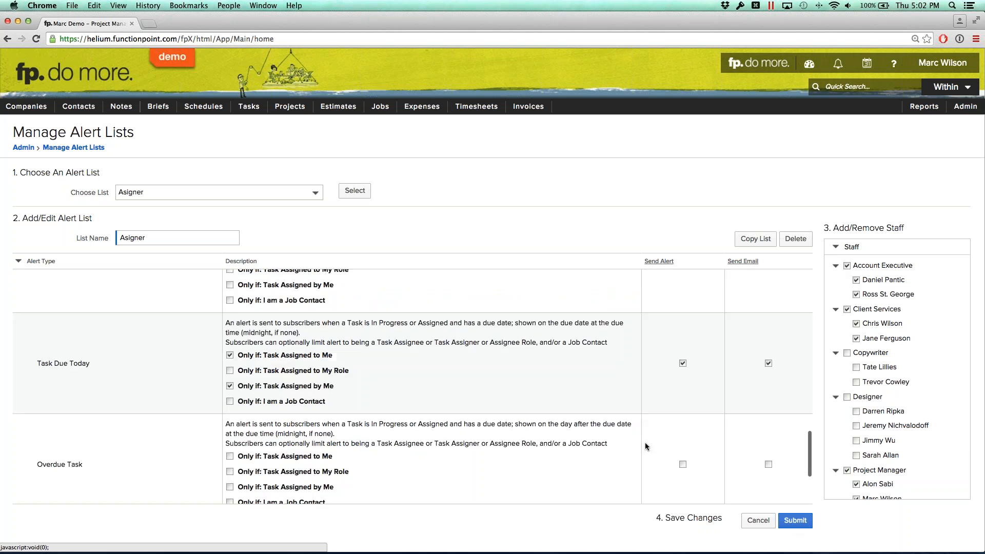
pyautogui.scroll(-6, 546, 430)
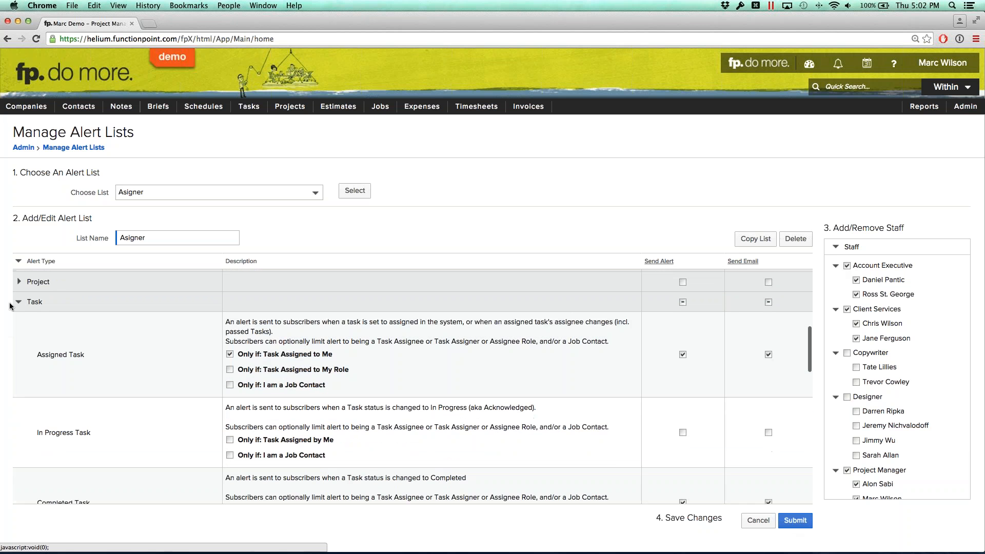
pyautogui.click(9, 302)
pyautogui.click(19, 388)
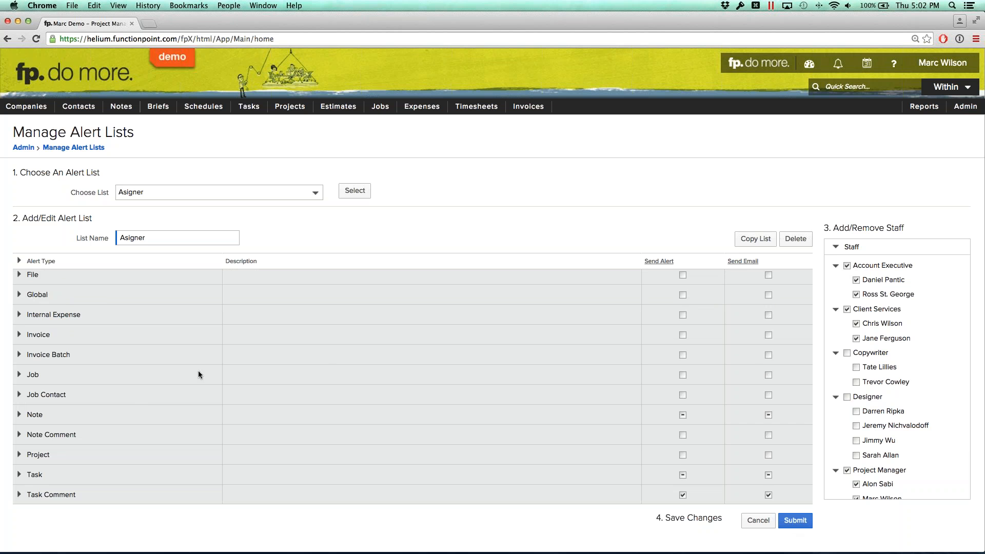
pyautogui.scroll(5, 328, 352)
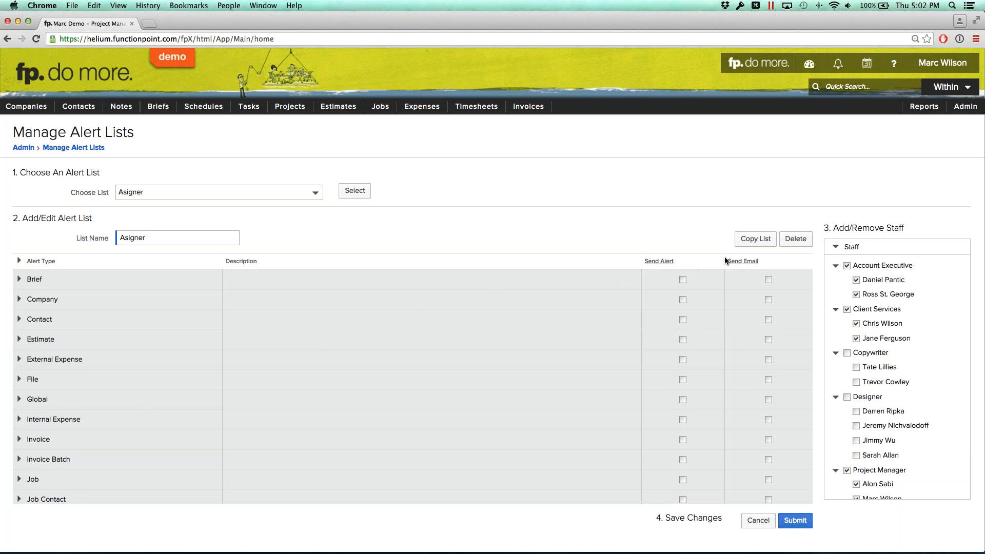
# Step: Copy the Asigner alert list as a new list named AE
pyautogui.click(753, 245)
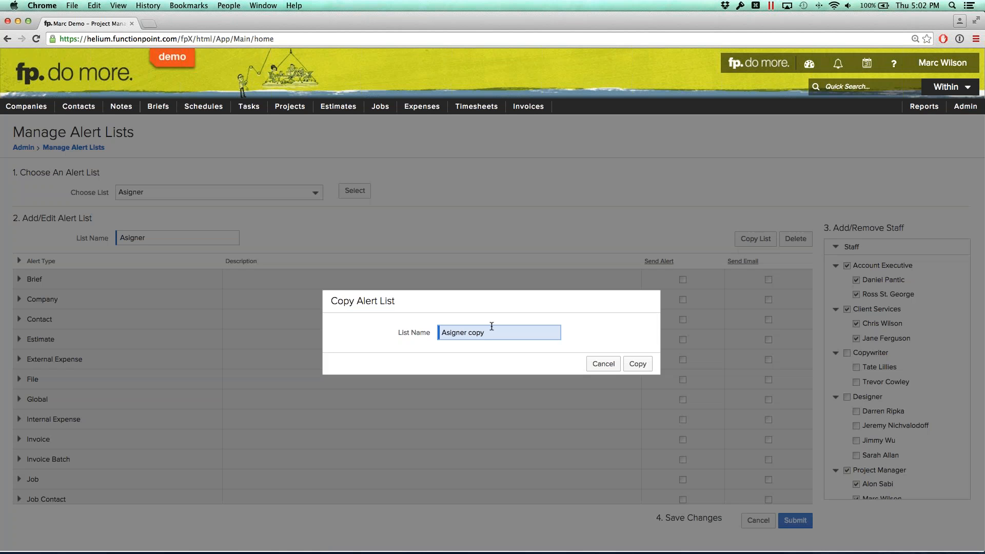
pyautogui.tripleClick(476, 332)
pyautogui.write('AE')
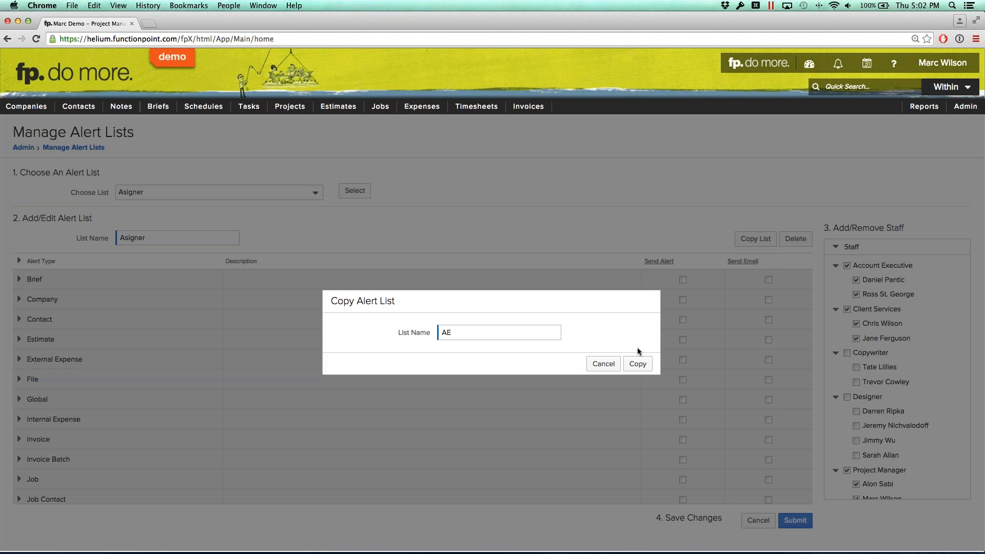
pyautogui.click(641, 364)
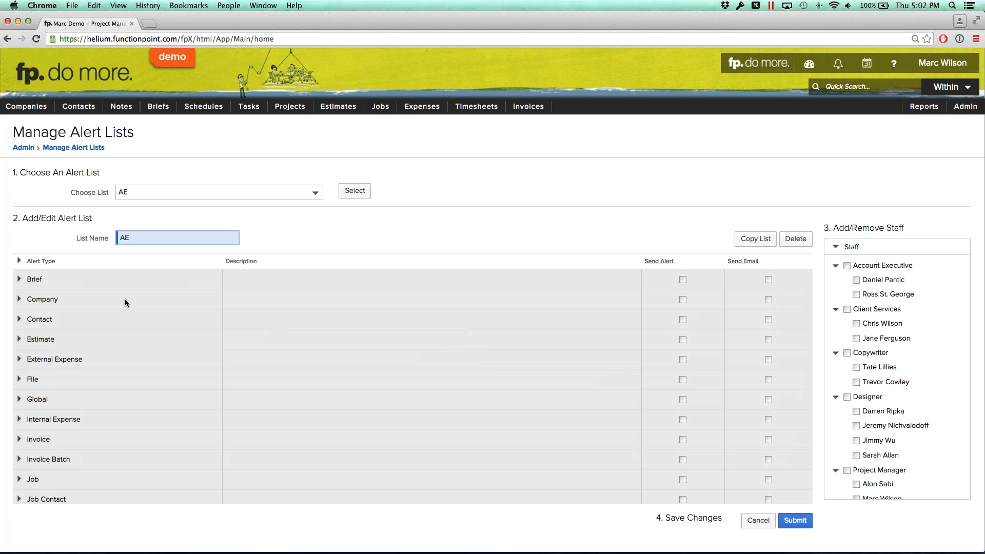
# Step: Limit New Brief alerts to the Brief AE and e-mail on new briefs
pyautogui.click(19, 278)
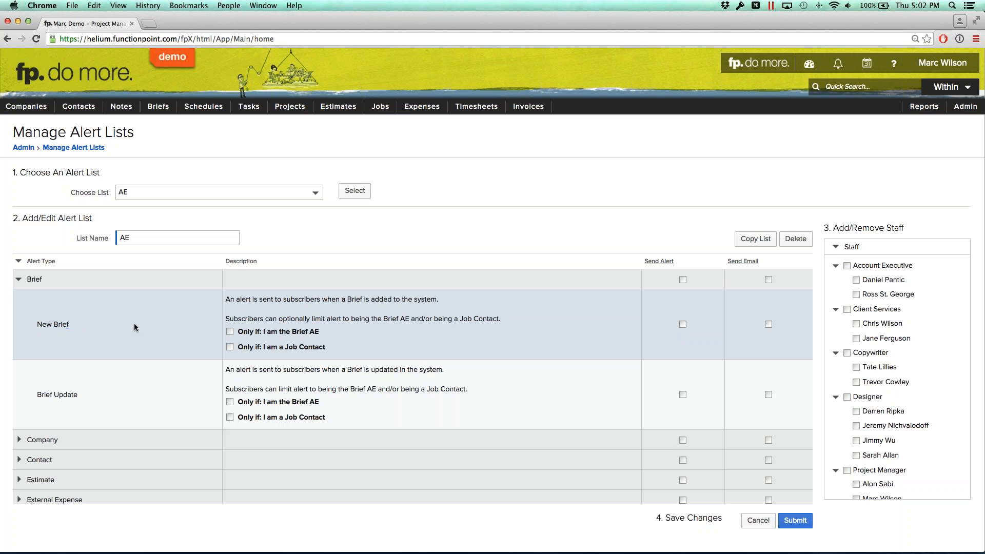
pyautogui.click(230, 332)
pyautogui.click(768, 325)
pyautogui.click(19, 280)
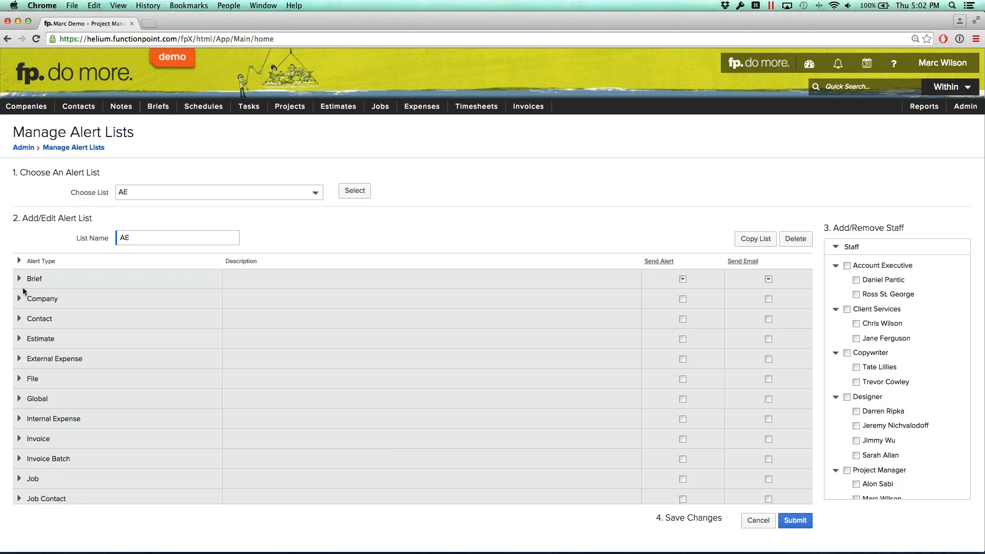
# Step: Enable Estimate Approved alerts and e-mails, limited to job contacts
pyautogui.scroll(-1, 22, 289)
pyautogui.click(18, 323)
pyautogui.scroll(-2, 60, 359)
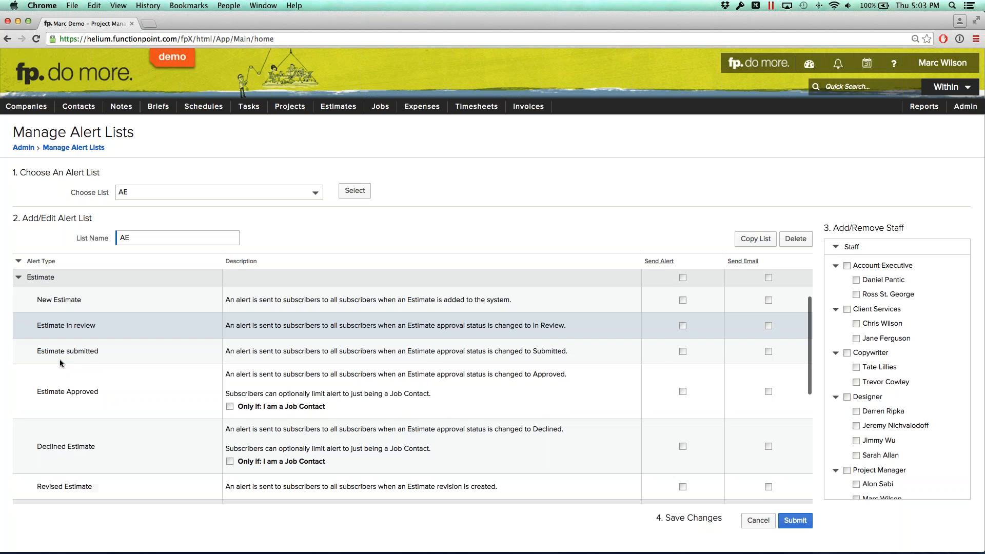
pyautogui.moveTo(37, 391); pyautogui.dragTo(104, 390)
pyautogui.click(105, 390)
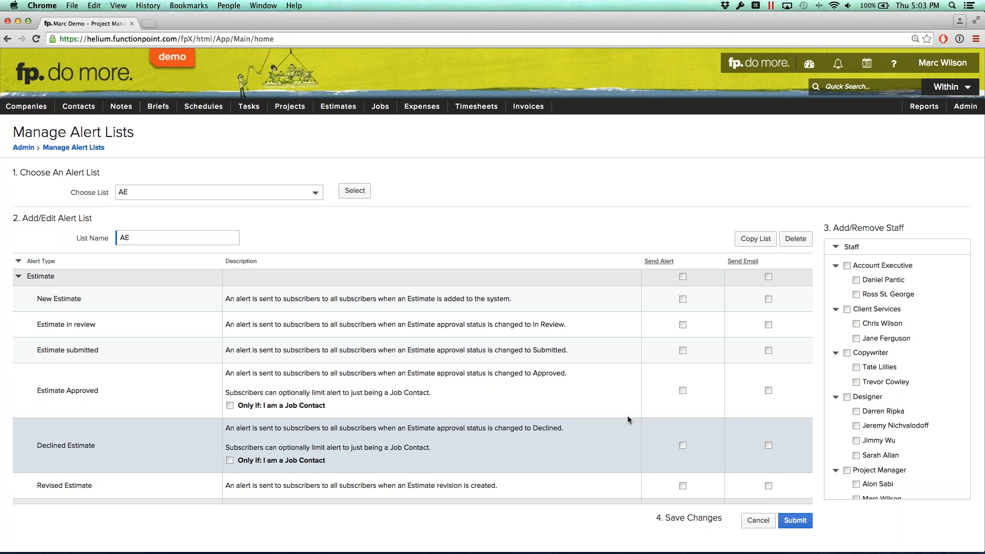
pyautogui.click(768, 390)
pyautogui.click(683, 391)
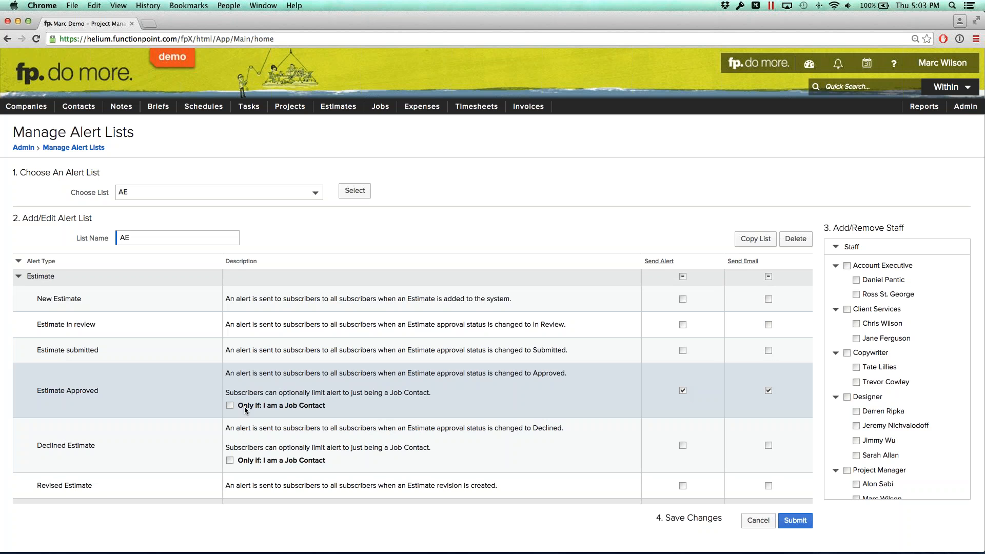
pyautogui.click(229, 406)
pyautogui.click(19, 276)
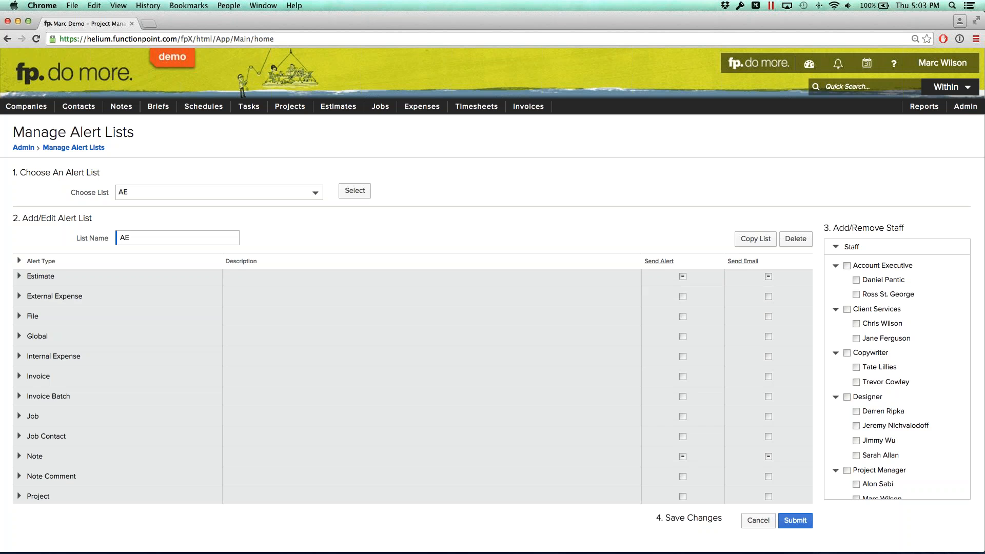
# Step: Enable New Invoice alerts and e-mails, only when I am the Job AE
pyautogui.scroll(-2, 18, 308)
pyautogui.click(19, 337)
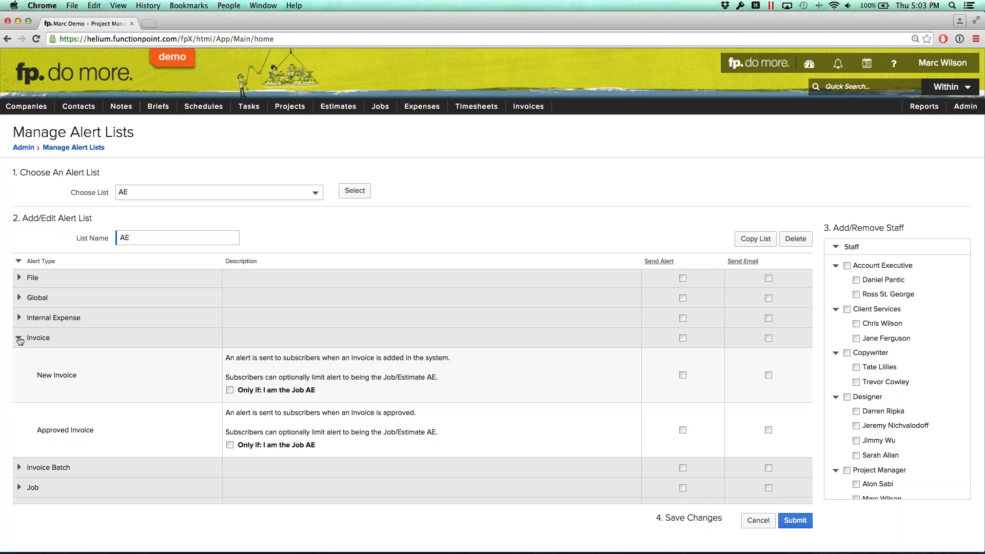
pyautogui.click(768, 375)
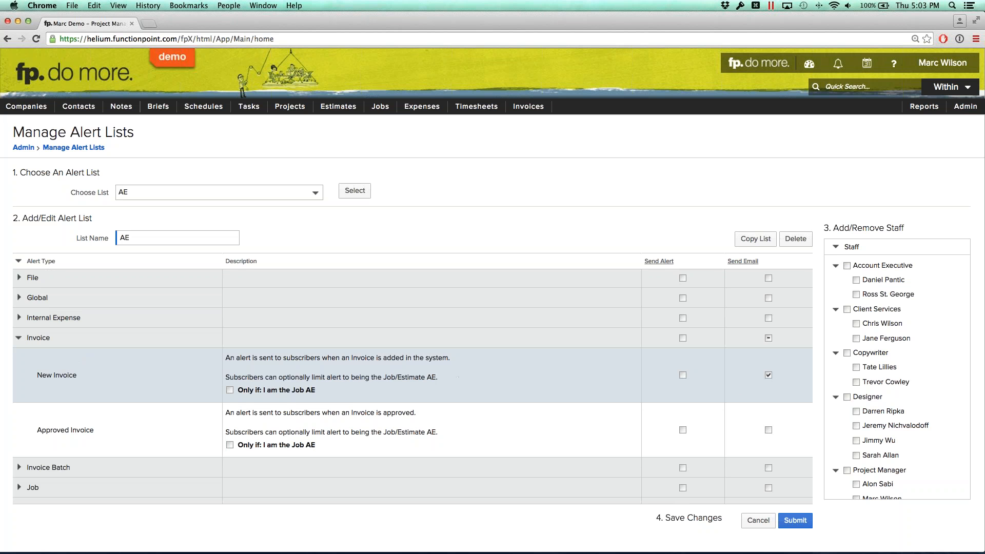
pyautogui.click(683, 375)
pyautogui.click(21, 340)
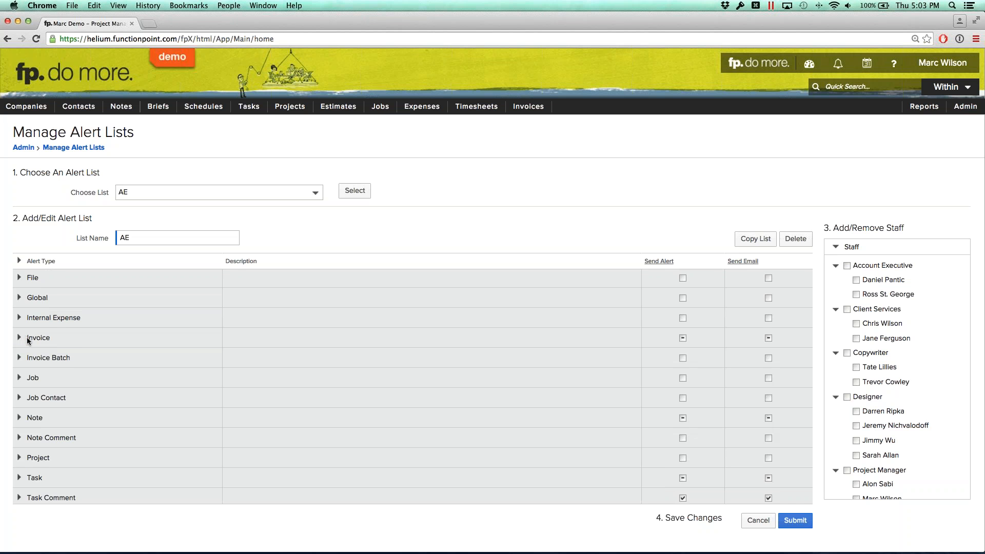
pyautogui.scroll(-1, 48, 339)
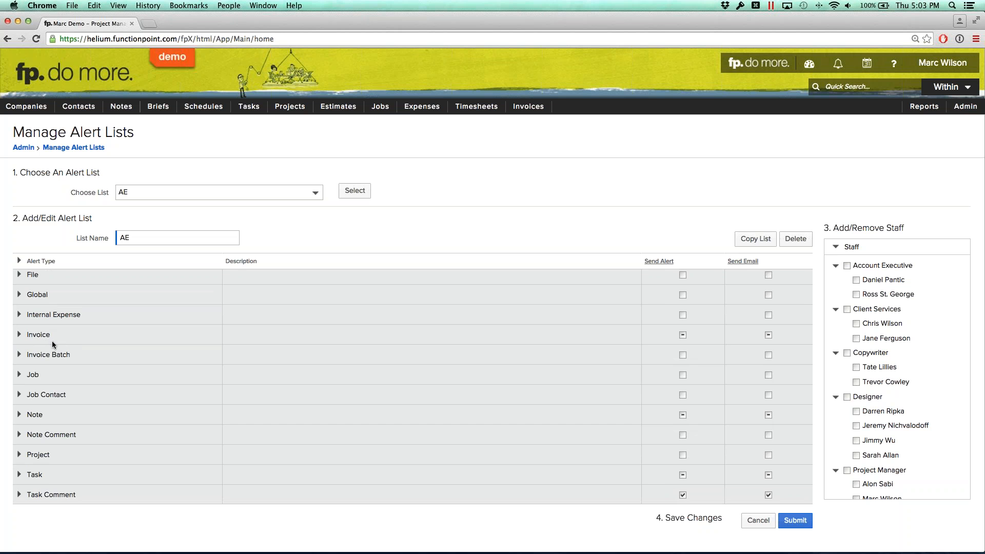
pyautogui.doubleClick(31, 416)
pyautogui.moveTo(27, 476); pyautogui.dragTo(42, 477)
pyautogui.scroll(5, 368, 415)
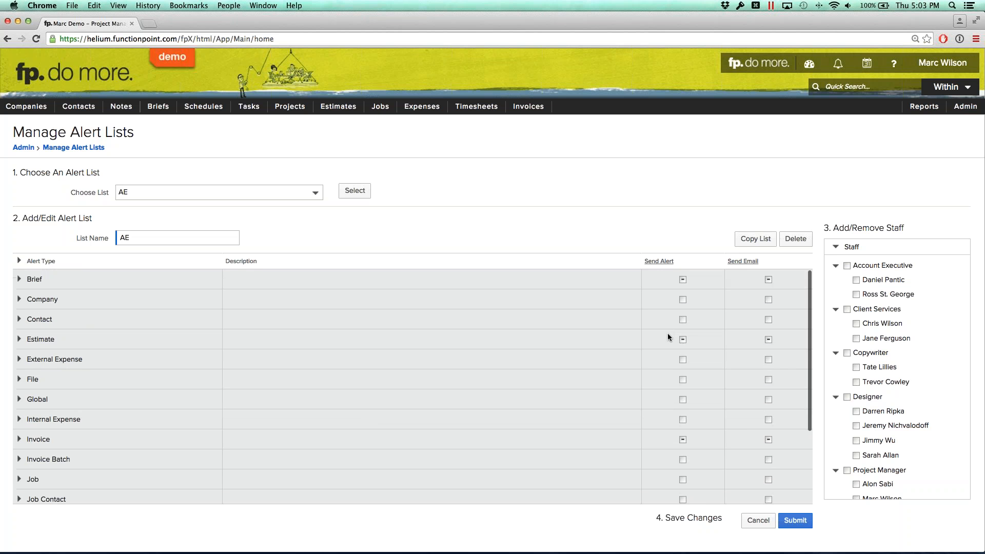
# Step: Subscribe the Account Executive staff to the AE list, save, and review its Task alerts
pyautogui.click(856, 280)
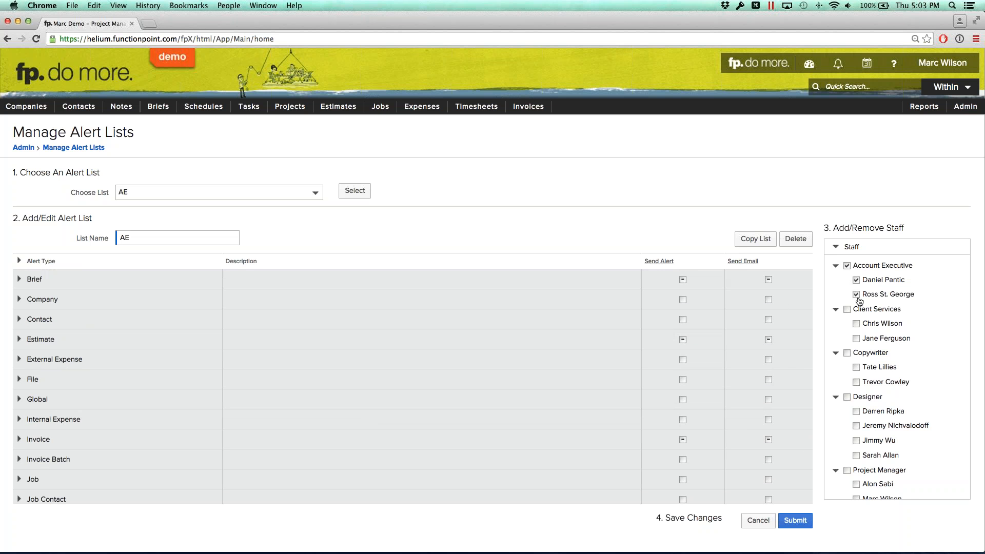
pyautogui.click(795, 520)
pyautogui.scroll(-5, 80, 410)
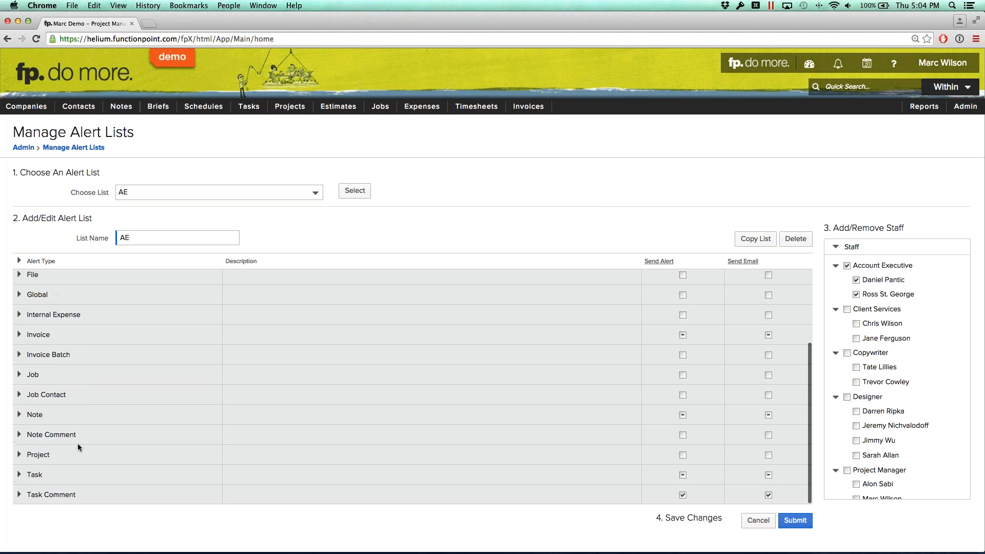
pyautogui.click(20, 475)
pyautogui.scroll(-8, 98, 420)
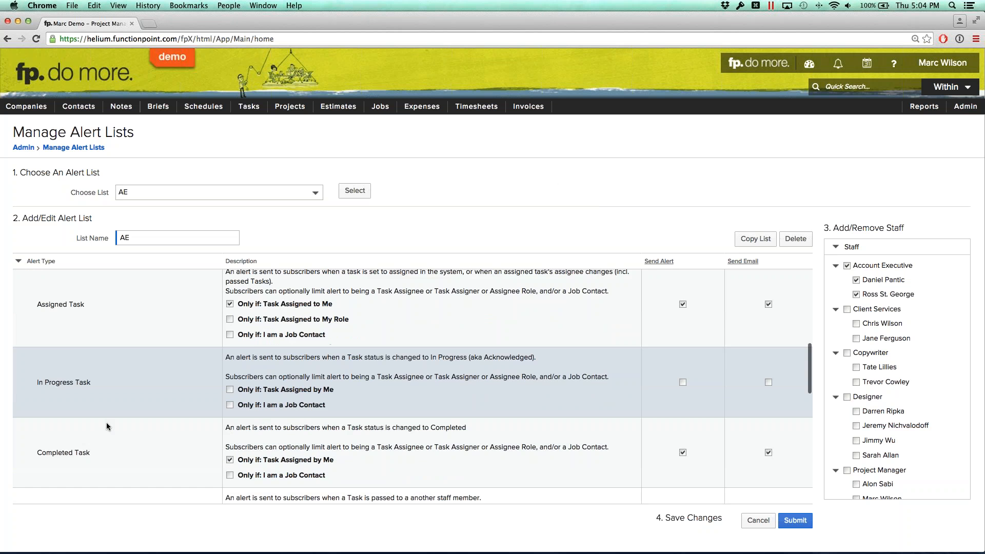
pyautogui.scroll(-15, 107, 426)
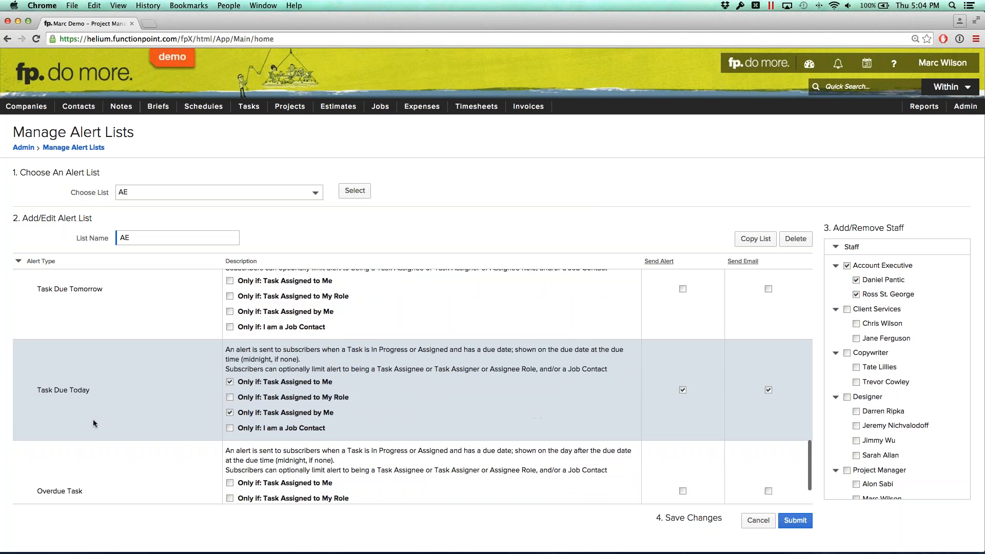
pyautogui.scroll(-3, 95, 421)
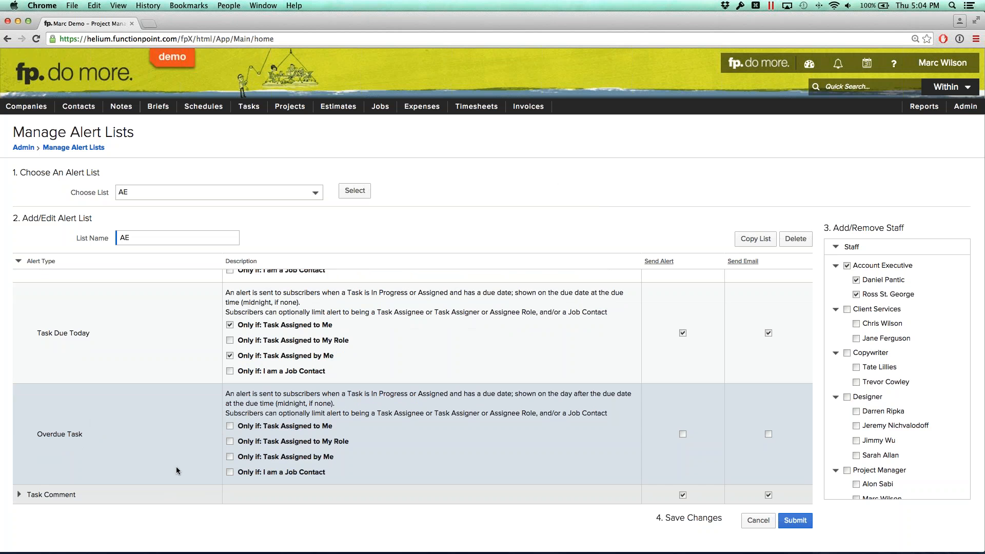
pyautogui.scroll(15, 151, 449)
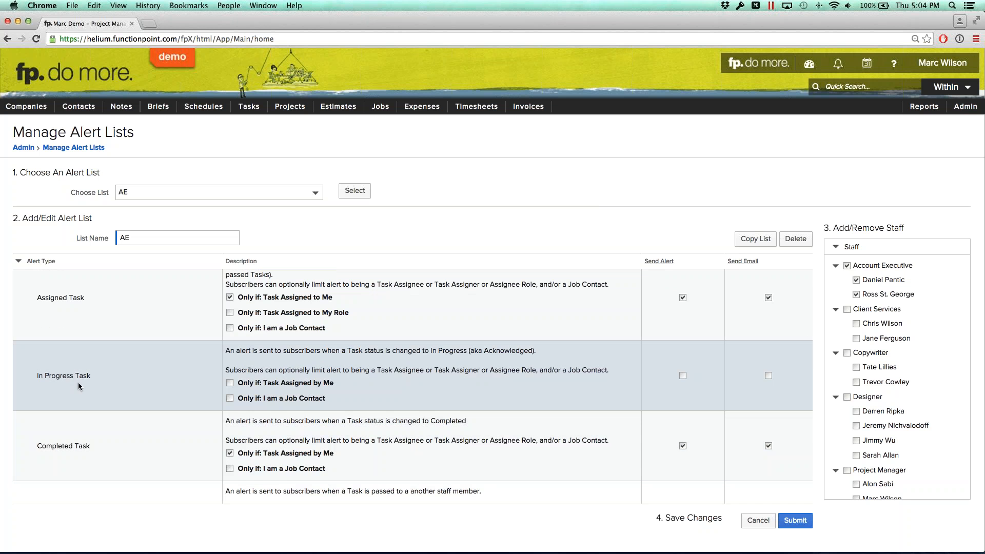
pyautogui.scroll(4, 78, 383)
pyautogui.click(19, 351)
pyautogui.scroll(5, 82, 365)
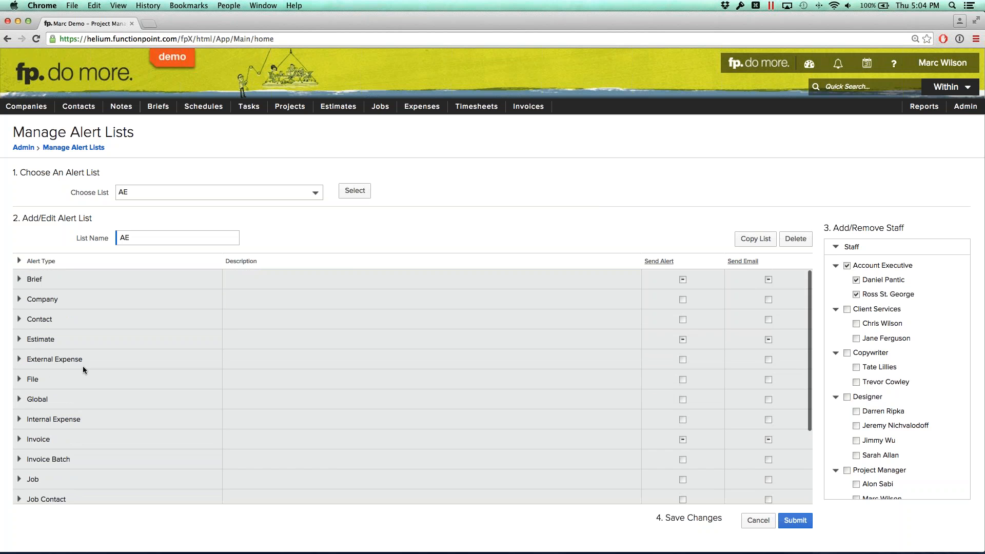